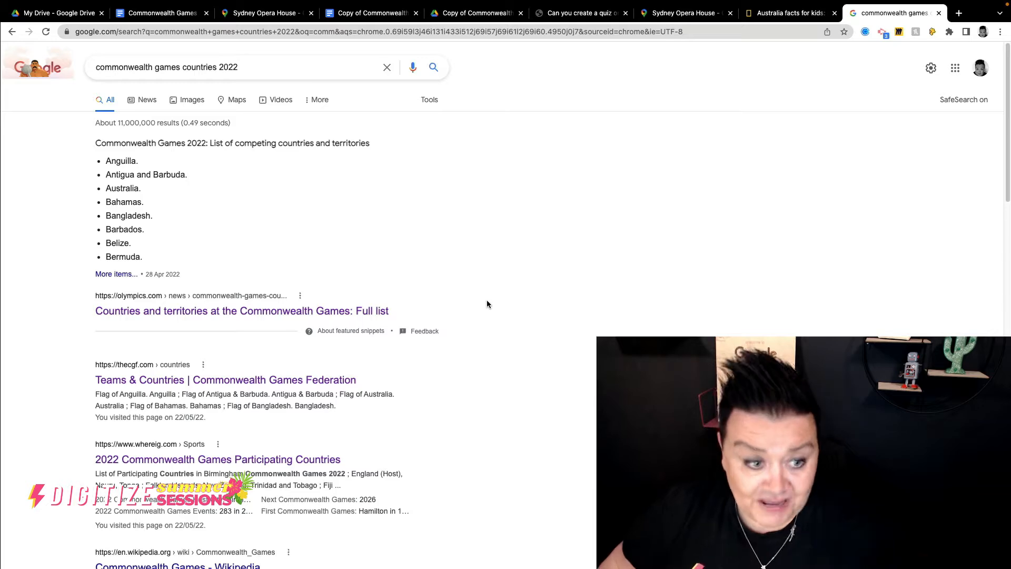
Open the Olympics article on Commonwealth Games countries and territories and examine the full list of competing nations.
{"action": "left_click", "coordinate": [218, 310]}
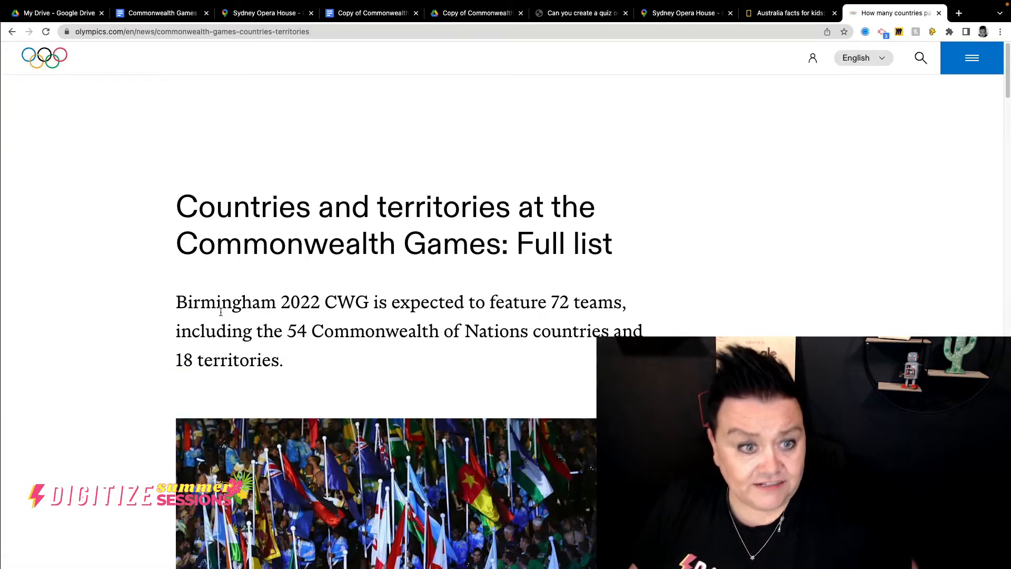
{"action": "scroll", "coordinate": [385, 324], "scroll_direction": "down", "scroll_amount": 15}
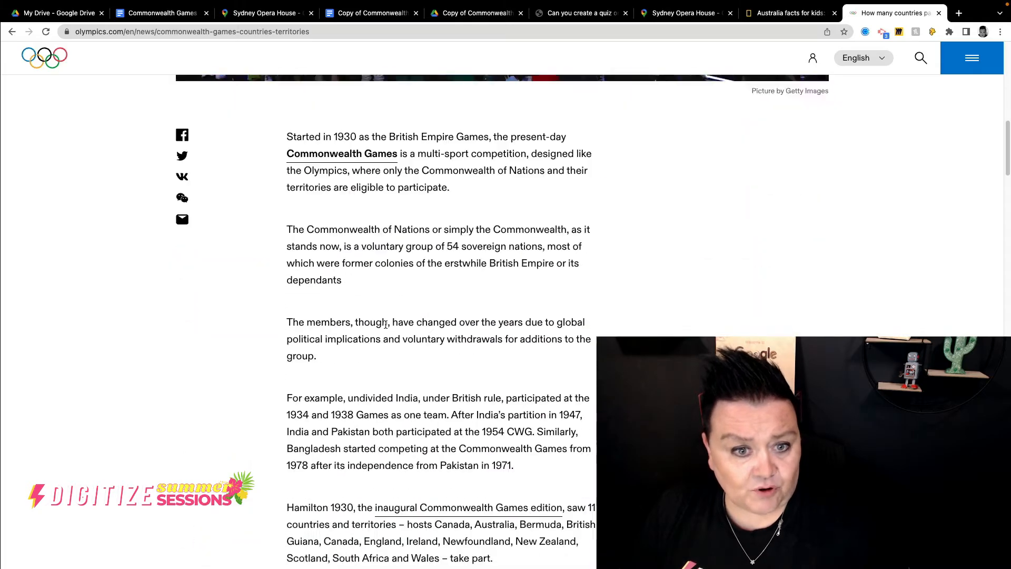
{"action": "scroll", "coordinate": [384, 327], "scroll_direction": "down", "scroll_amount": 8}
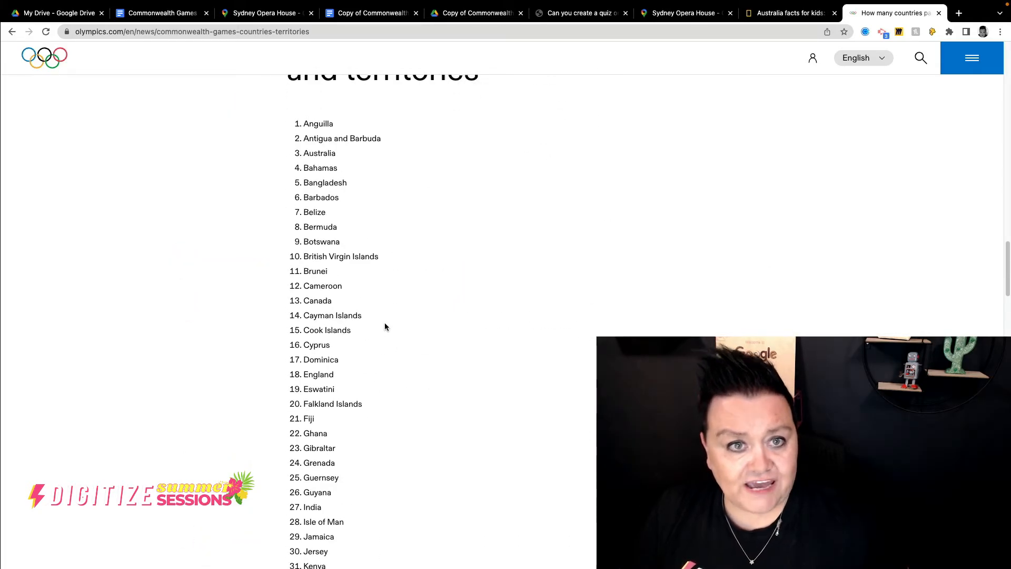
{"action": "scroll", "coordinate": [384, 326], "scroll_direction": "up", "scroll_amount": 5}
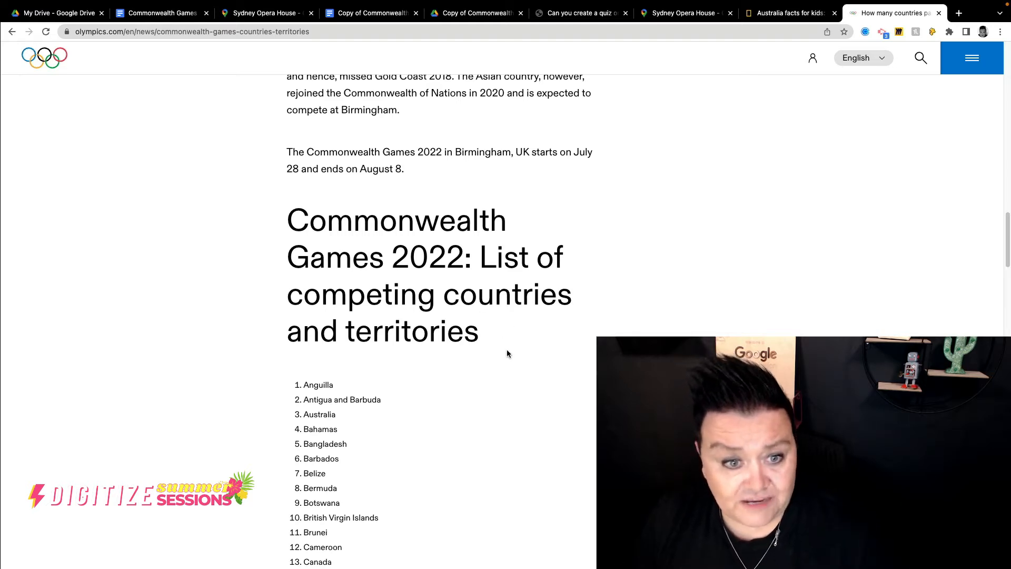
{"action": "scroll", "coordinate": [507, 352], "scroll_direction": "down", "scroll_amount": 10}
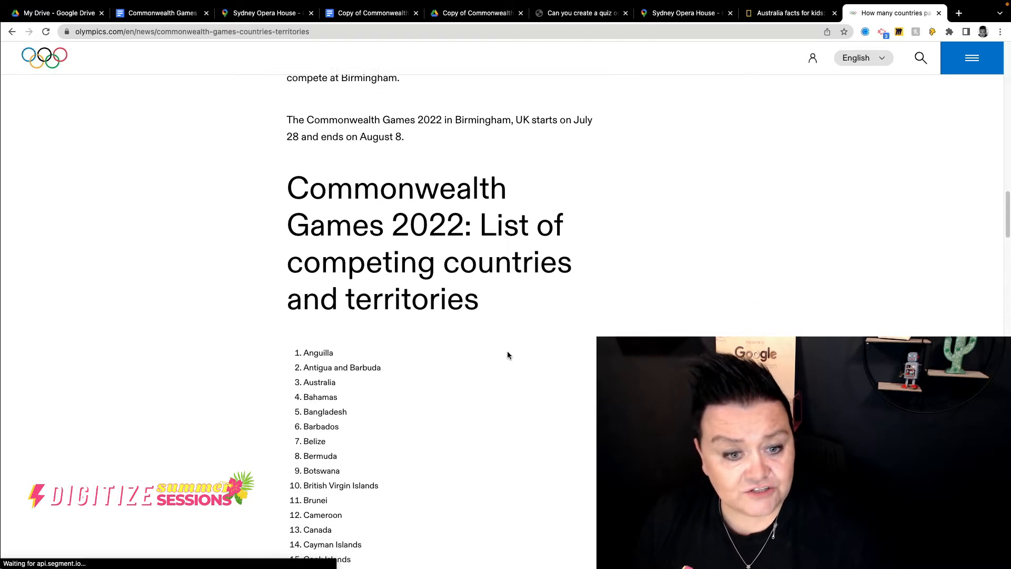
{"action": "scroll", "coordinate": [502, 352], "scroll_direction": "down", "scroll_amount": 9}
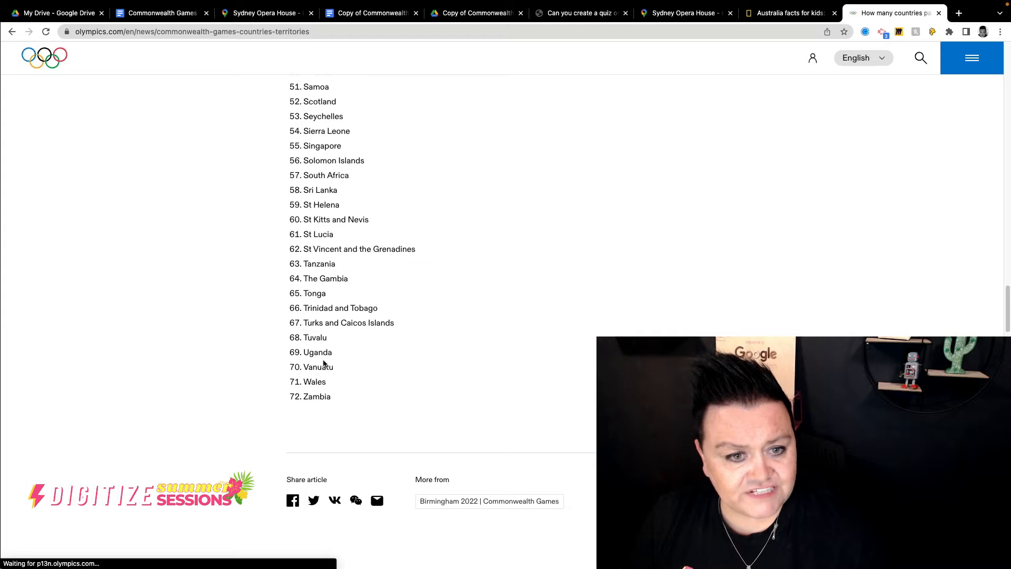
{"action": "scroll", "coordinate": [412, 394], "scroll_direction": "up", "scroll_amount": 7}
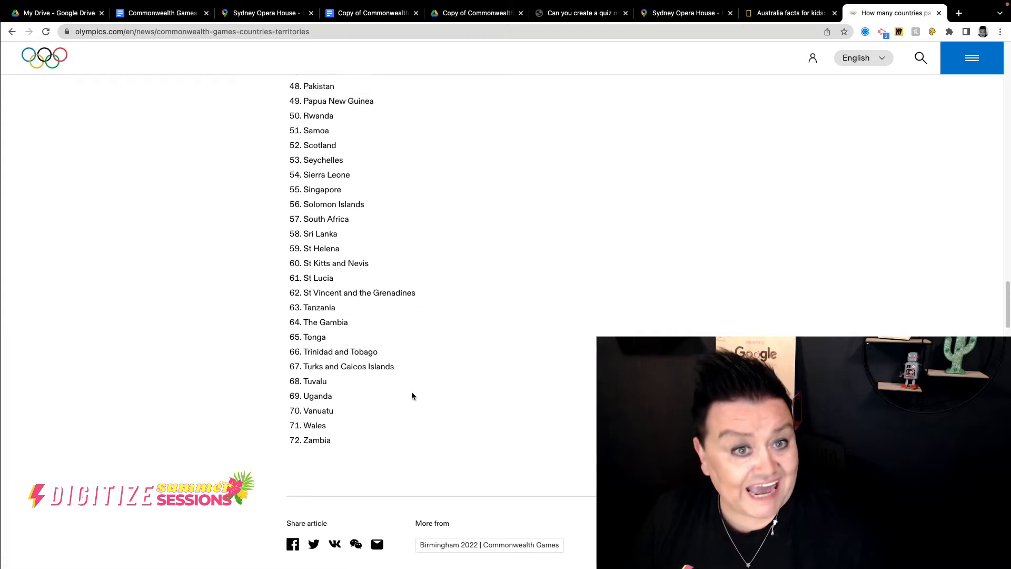
{"action": "scroll", "coordinate": [411, 395], "scroll_direction": "up", "scroll_amount": 9}
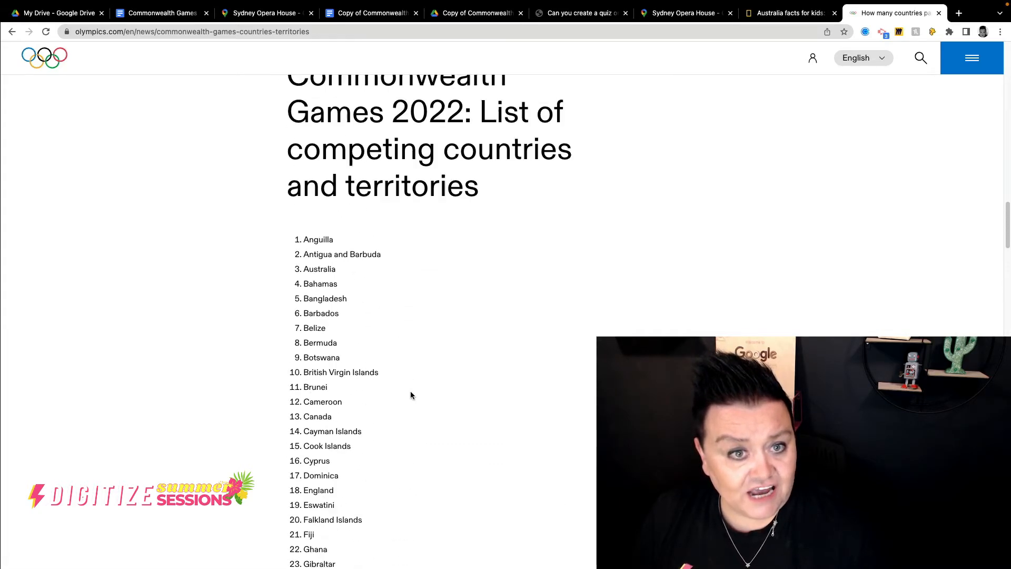
{"action": "left_click", "coordinate": [350, 275]}
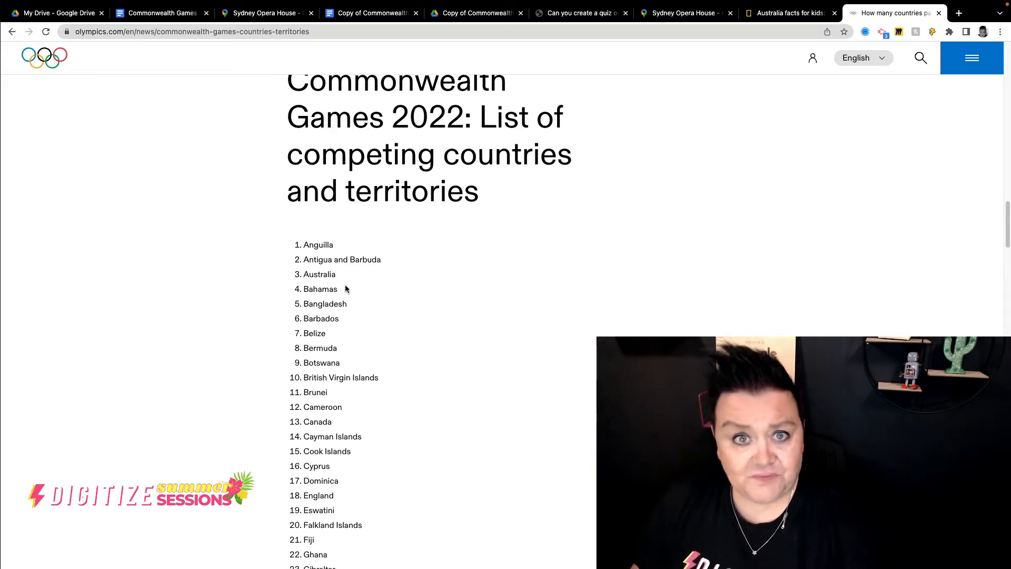
{"action": "scroll", "coordinate": [345, 282], "scroll_direction": "up", "scroll_amount": 7}
{"action": "scroll", "coordinate": [345, 282], "scroll_direction": "up", "scroll_amount": 5}
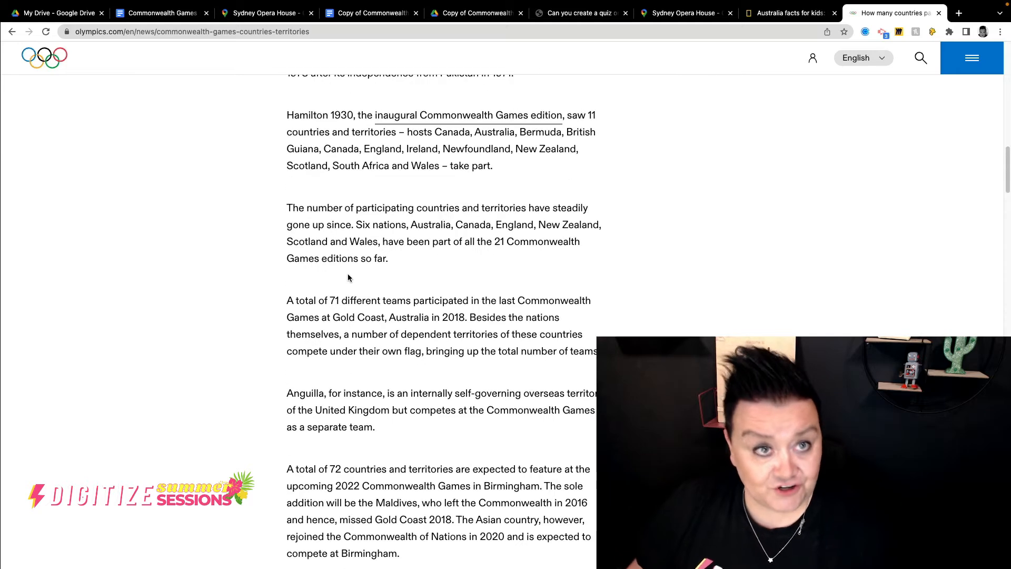
Switch to the Commonwealth Games Quiz Plan document and review its headings from Population to Fascinating Facts.
{"action": "left_click", "coordinate": [146, 16]}
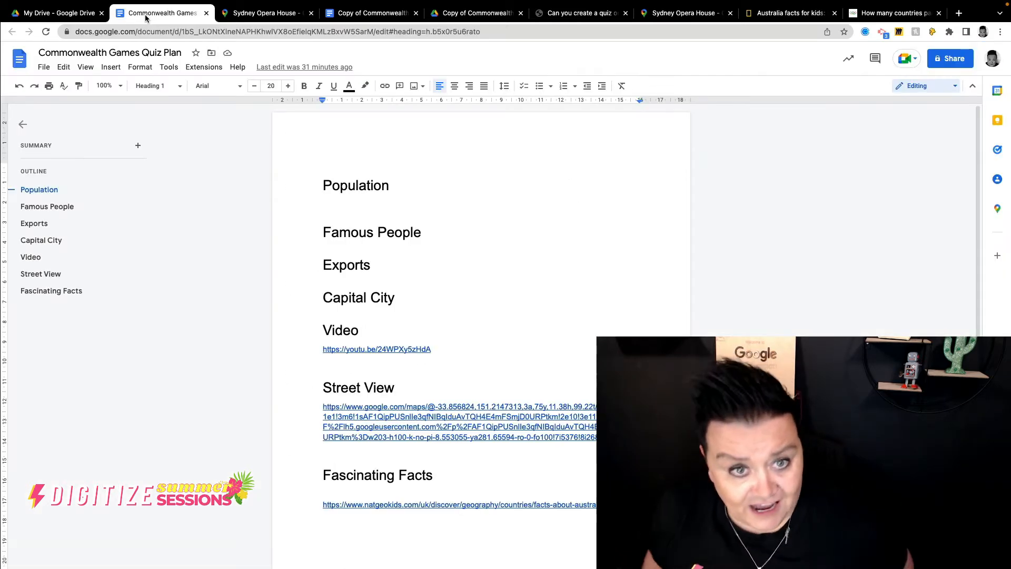
{"action": "scroll", "coordinate": [501, 284], "scroll_direction": "down", "scroll_amount": 2}
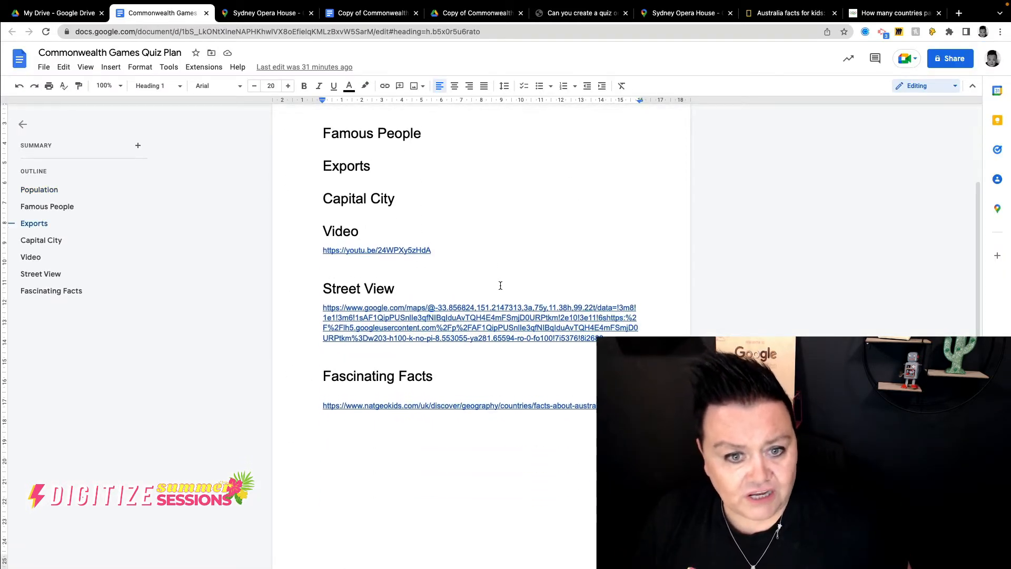
{"action": "scroll", "coordinate": [501, 284], "scroll_direction": "up", "scroll_amount": 2}
{"action": "left_click", "coordinate": [419, 182]}
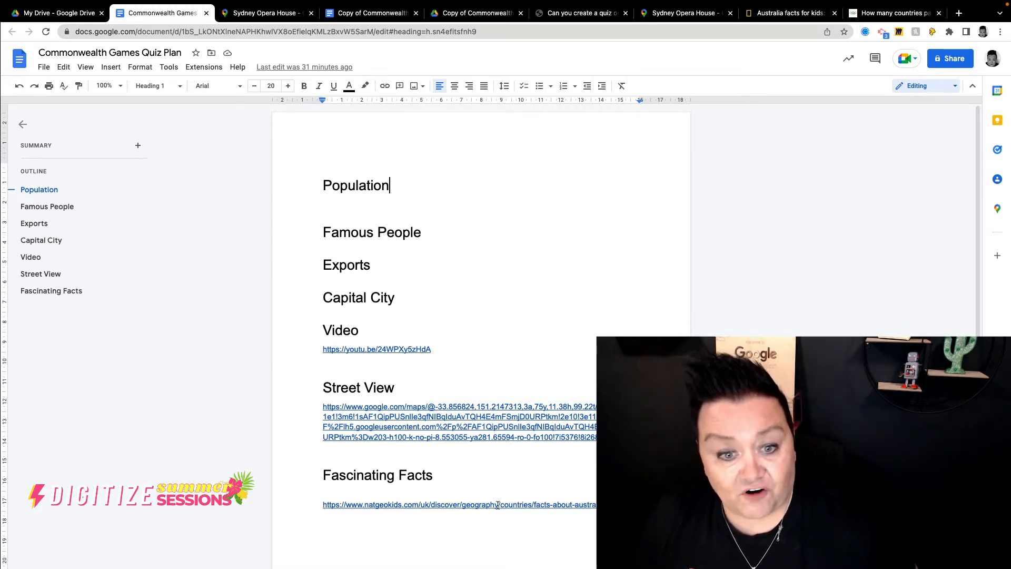
{"action": "double_click", "coordinate": [455, 475]}
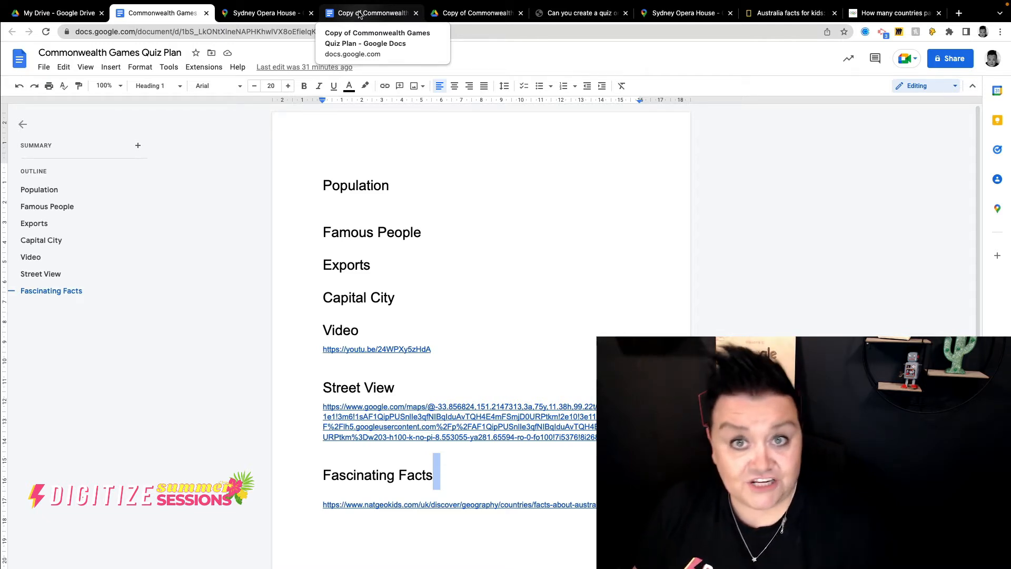
Switch to the Digitize event page for the Commonwealth country quiz and read through its session description.
{"action": "left_click", "coordinate": [559, 16]}
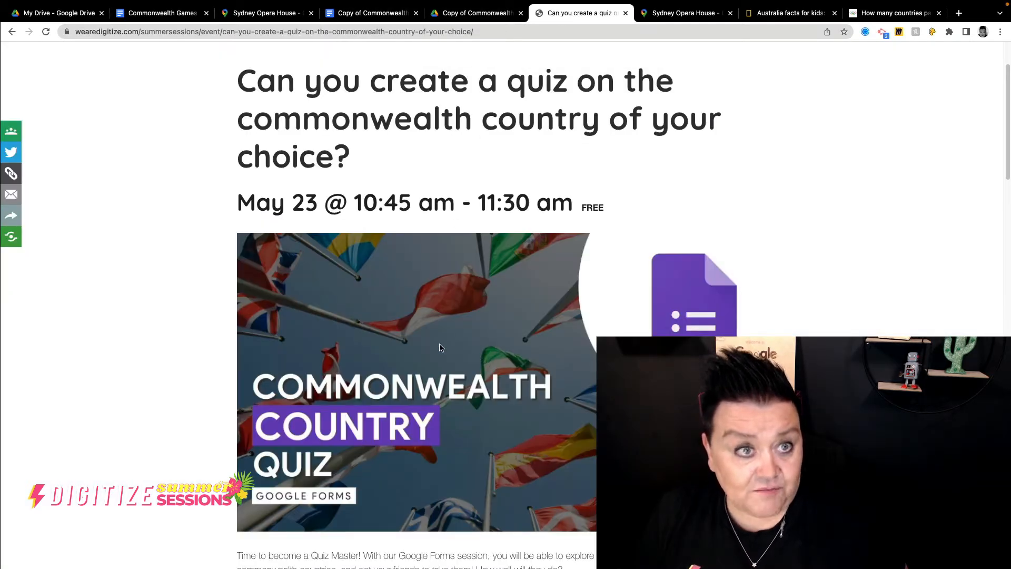
{"action": "scroll", "coordinate": [440, 347], "scroll_direction": "up", "scroll_amount": 2}
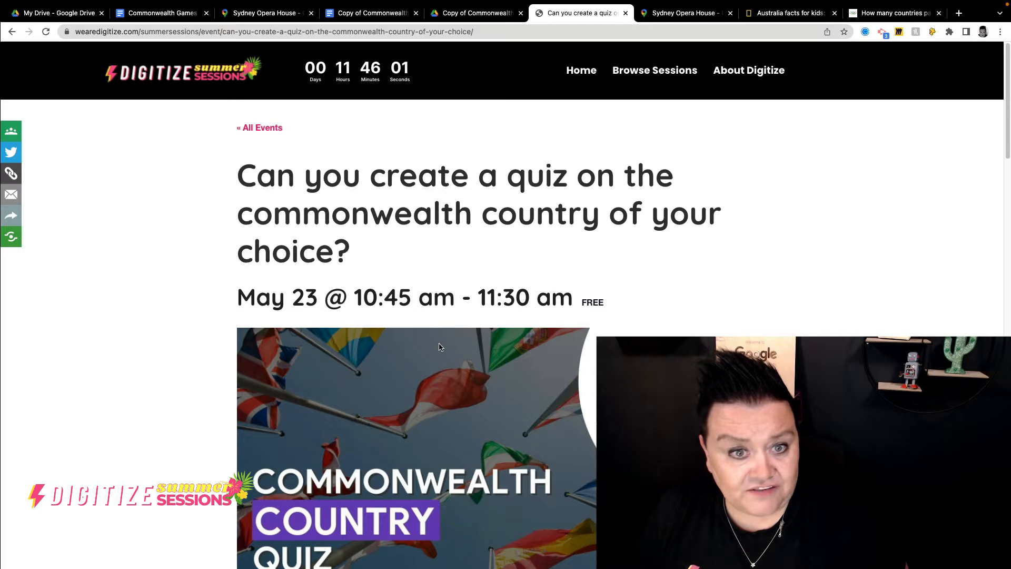
{"action": "scroll", "coordinate": [442, 349], "scroll_direction": "down", "scroll_amount": 1}
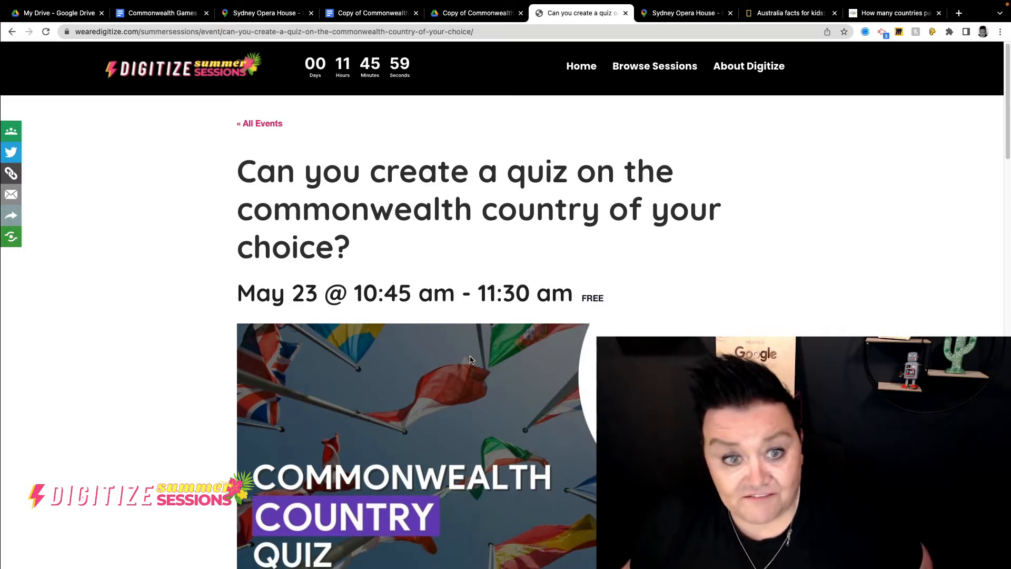
{"action": "scroll", "coordinate": [442, 500], "scroll_direction": "down", "scroll_amount": 2}
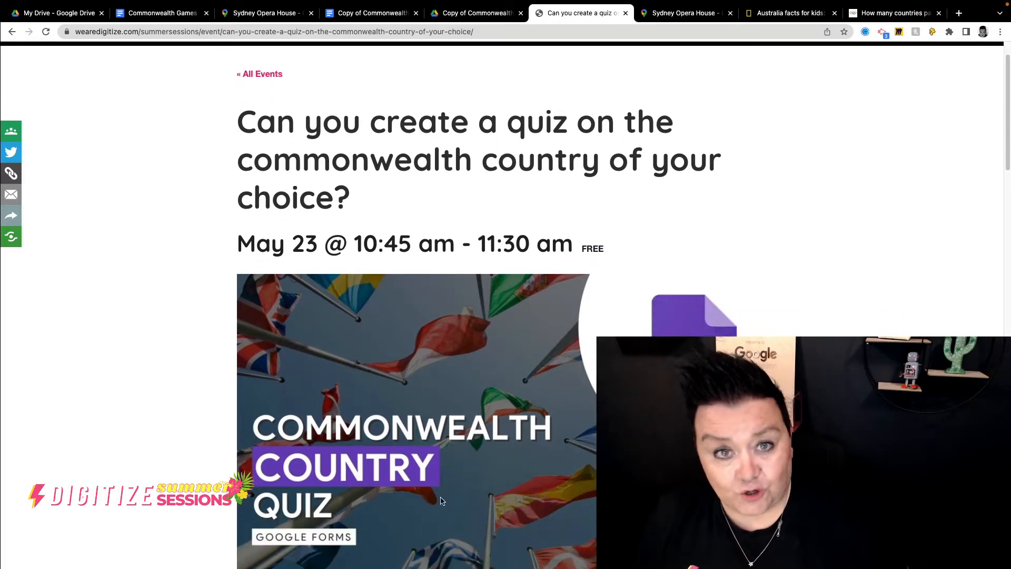
{"action": "scroll", "coordinate": [546, 460], "scroll_direction": "down", "scroll_amount": 5}
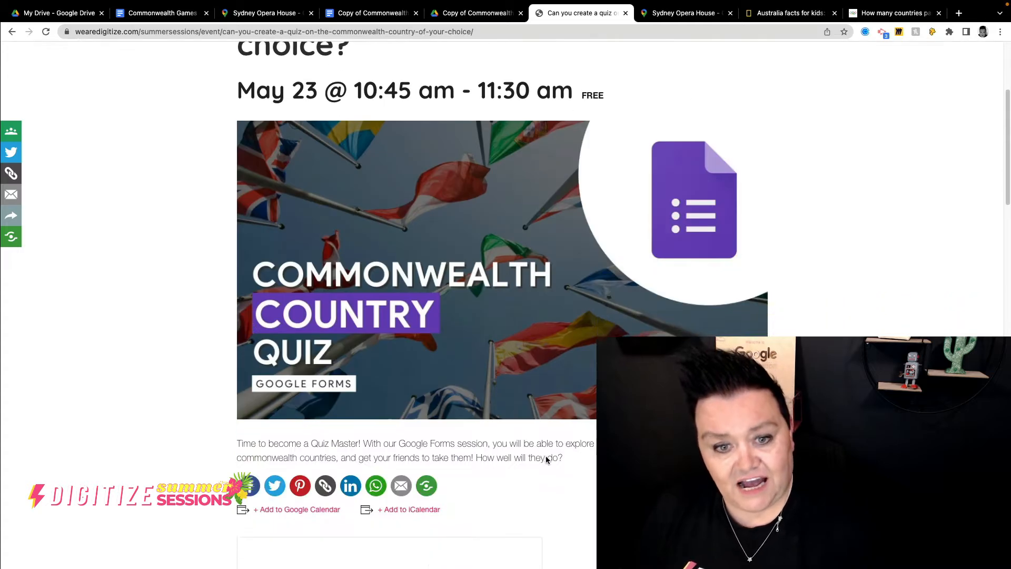
{"action": "scroll", "coordinate": [547, 460], "scroll_direction": "down", "scroll_amount": 1}
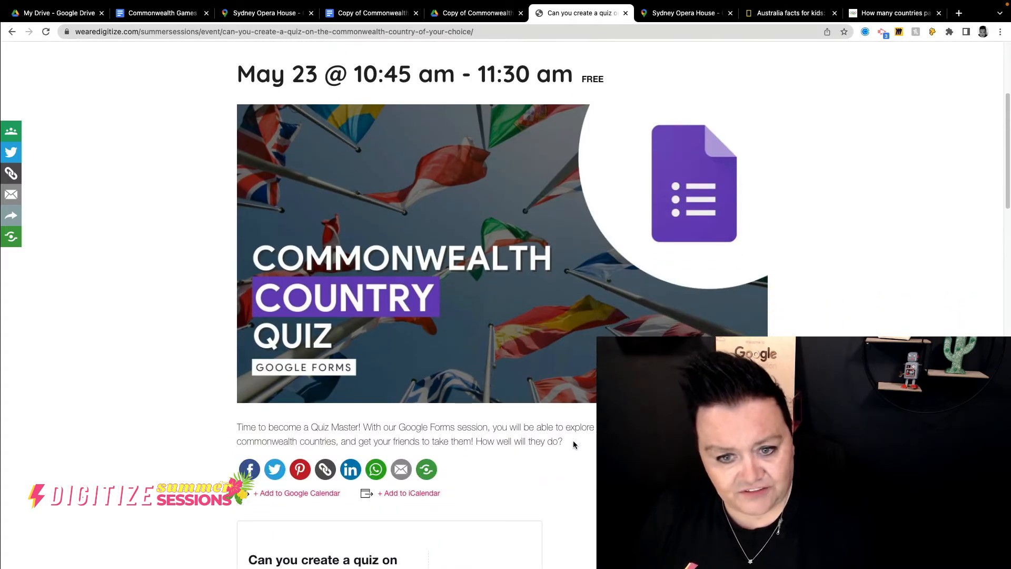
{"action": "scroll", "coordinate": [573, 449], "scroll_direction": "up", "scroll_amount": 7}
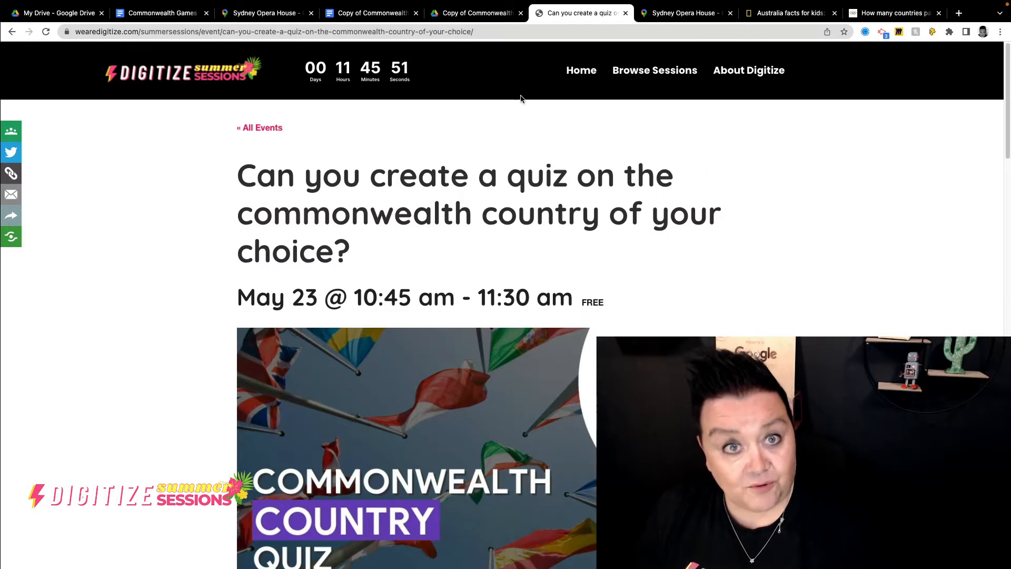
Make a copy of the shared Commonwealth Games Quiz Plan document in Google Docs.
{"action": "left_click", "coordinate": [473, 15]}
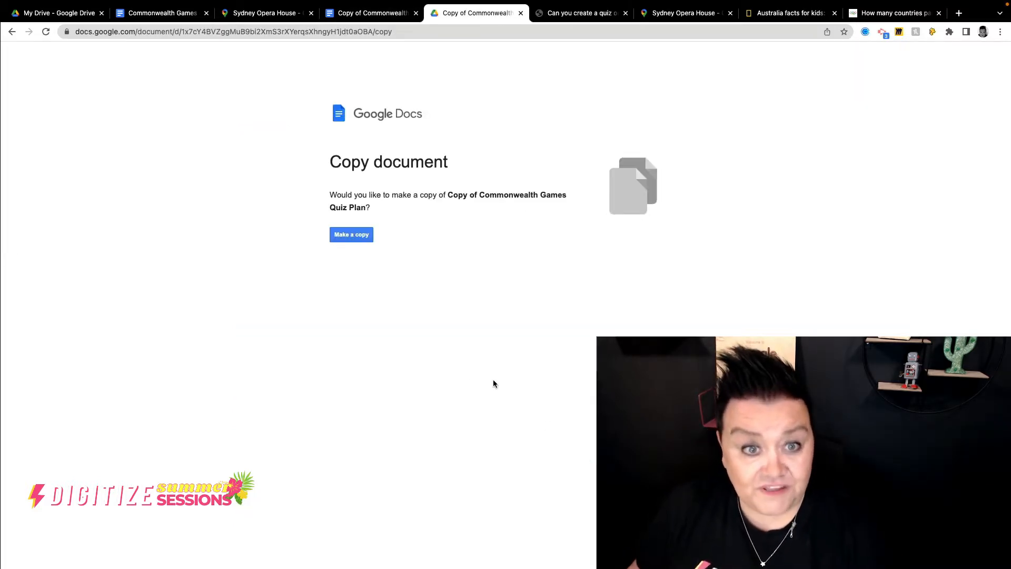
{"action": "left_click", "coordinate": [354, 238]}
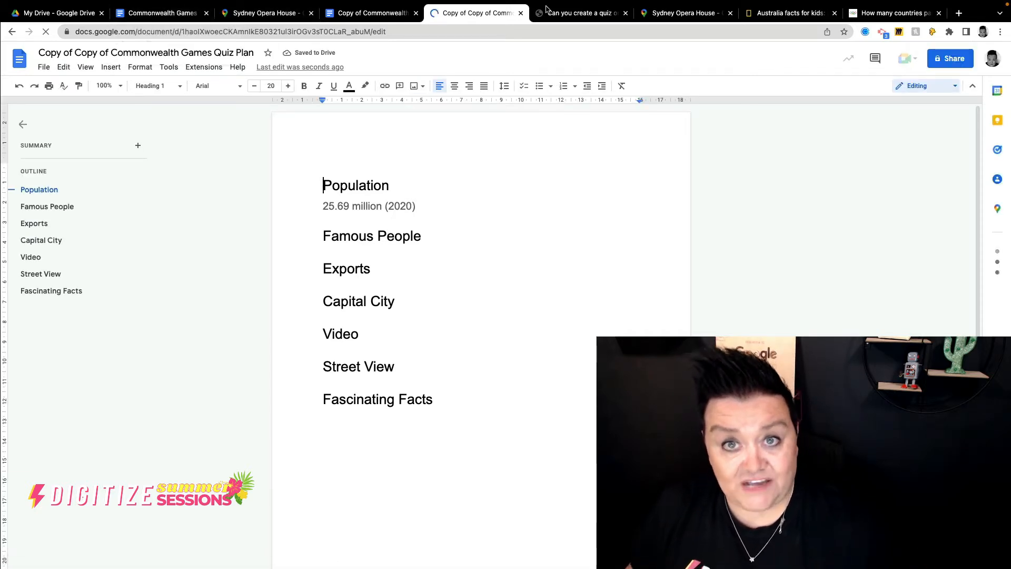
Return to the Commonwealth country quiz event page and look over its description and RSVP section.
{"action": "left_click", "coordinate": [579, 12]}
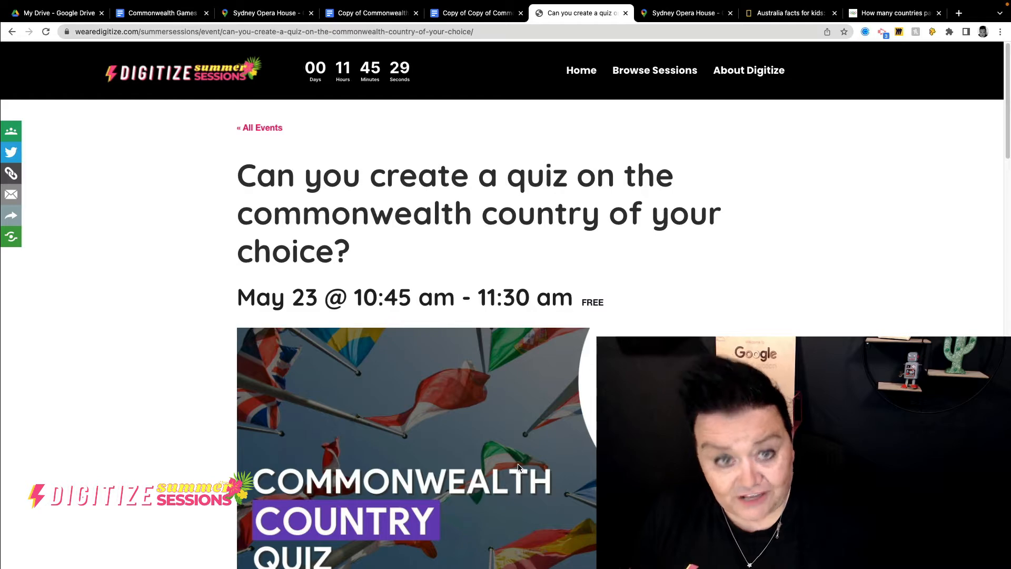
{"action": "scroll", "coordinate": [515, 466], "scroll_direction": "down", "scroll_amount": 5}
{"action": "scroll", "coordinate": [512, 463], "scroll_direction": "down", "scroll_amount": 2}
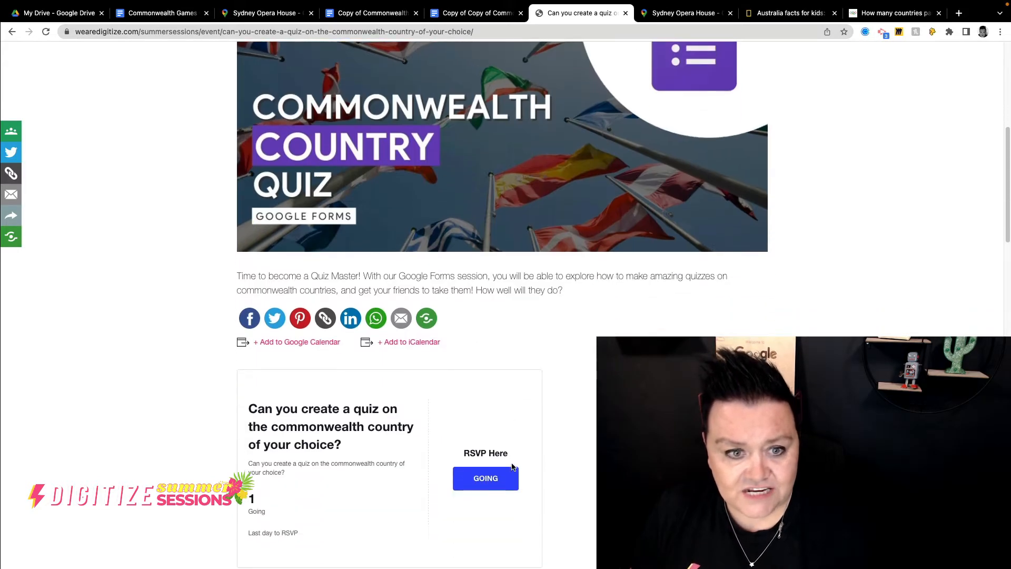
{"action": "scroll", "coordinate": [511, 463], "scroll_direction": "up", "scroll_amount": 4}
{"action": "scroll", "coordinate": [511, 466], "scroll_direction": "up", "scroll_amount": 3}
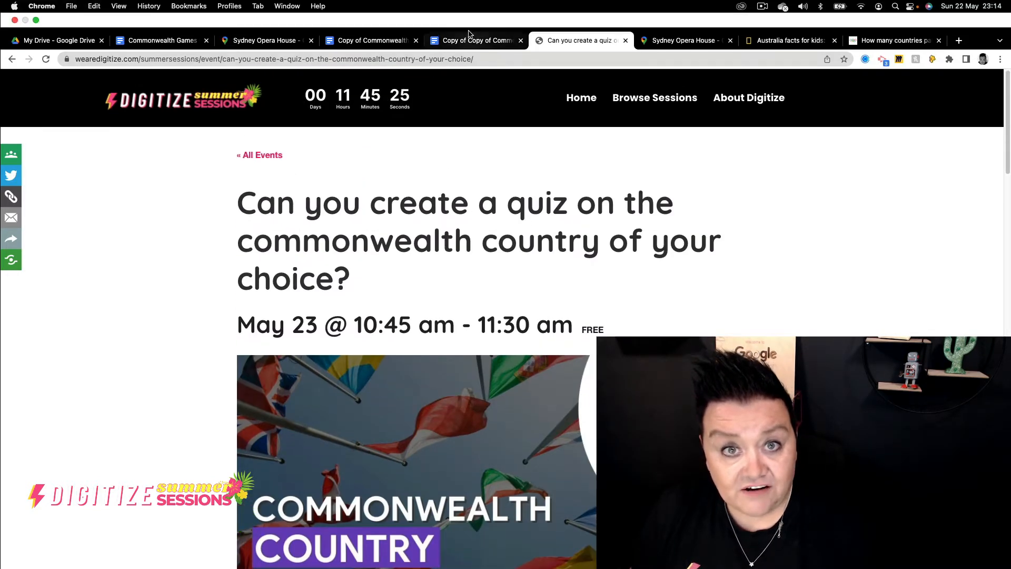
In the copied quiz plan, start a new line below the Famous People heading.
{"action": "left_click", "coordinate": [470, 42]}
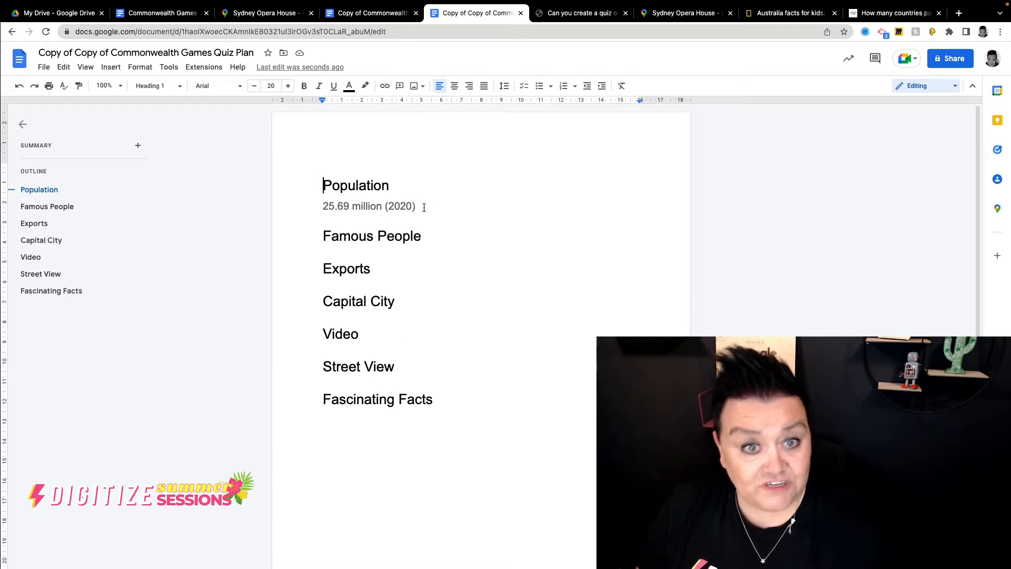
{"action": "left_click", "coordinate": [451, 235]}
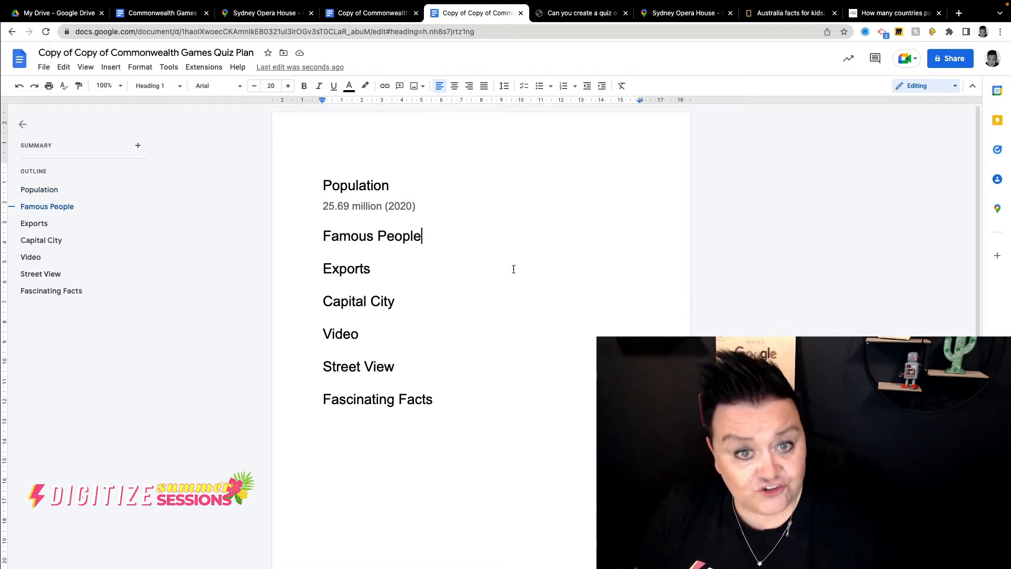
{"action": "key", "text": "Return"}
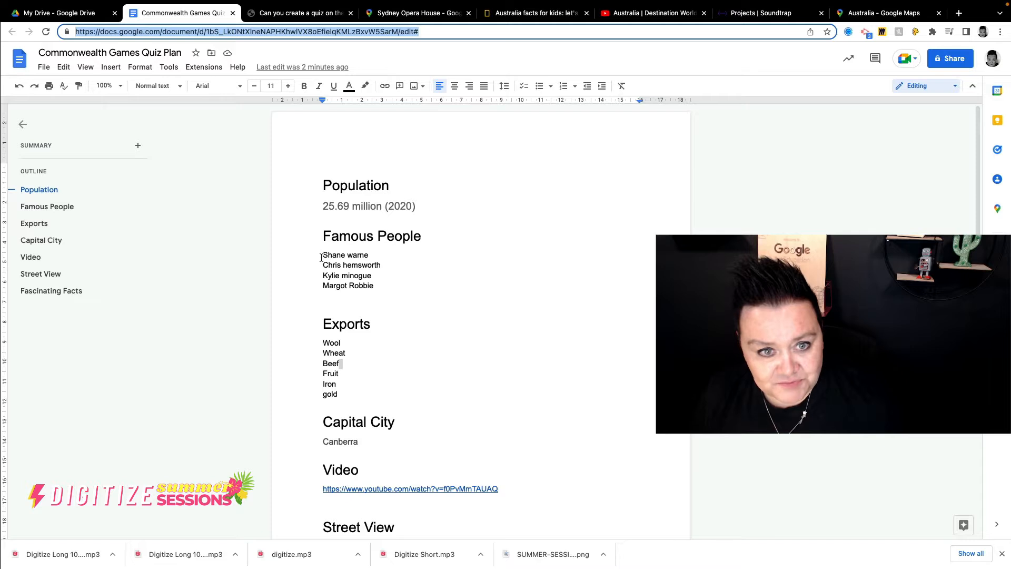
Review the completed Australia quiz plan, checking the entries from Famous People and Exports down to Fascinating Facts.
{"action": "left_click_drag", "start_coordinate": [322, 257], "coordinate": [394, 287]}
{"action": "left_click", "coordinate": [410, 294]}
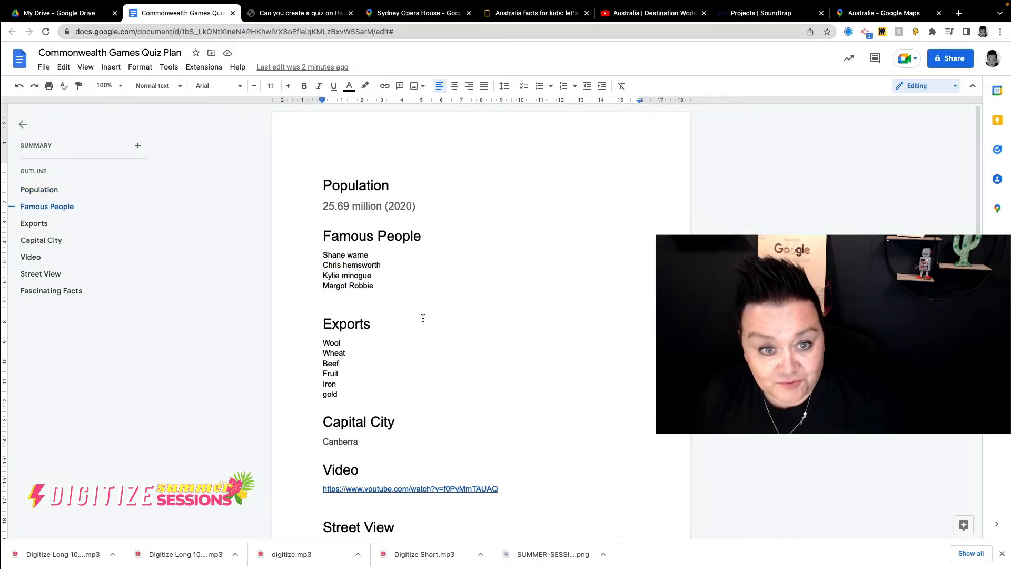
{"action": "scroll", "coordinate": [422, 318], "scroll_direction": "down", "scroll_amount": 1}
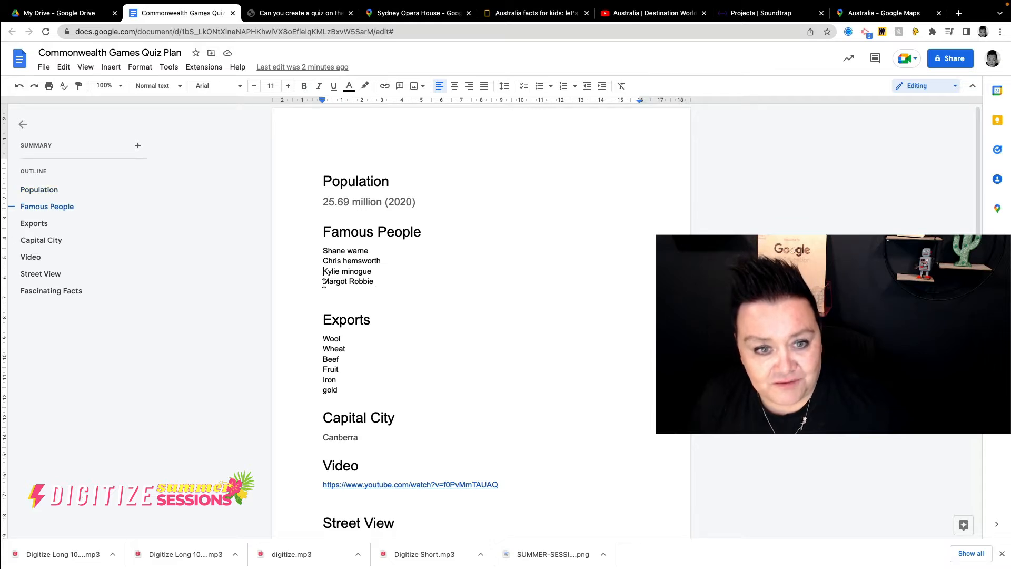
{"action": "left_click_drag", "start_coordinate": [321, 284], "coordinate": [396, 284]}
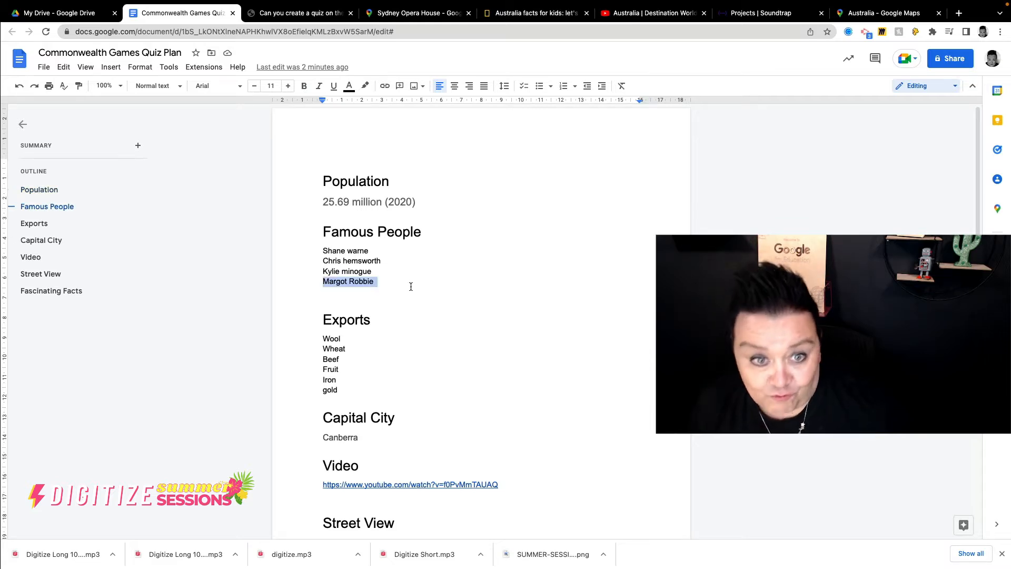
{"action": "left_click", "coordinate": [411, 286]}
{"action": "scroll", "coordinate": [467, 379], "scroll_direction": "down", "scroll_amount": 1}
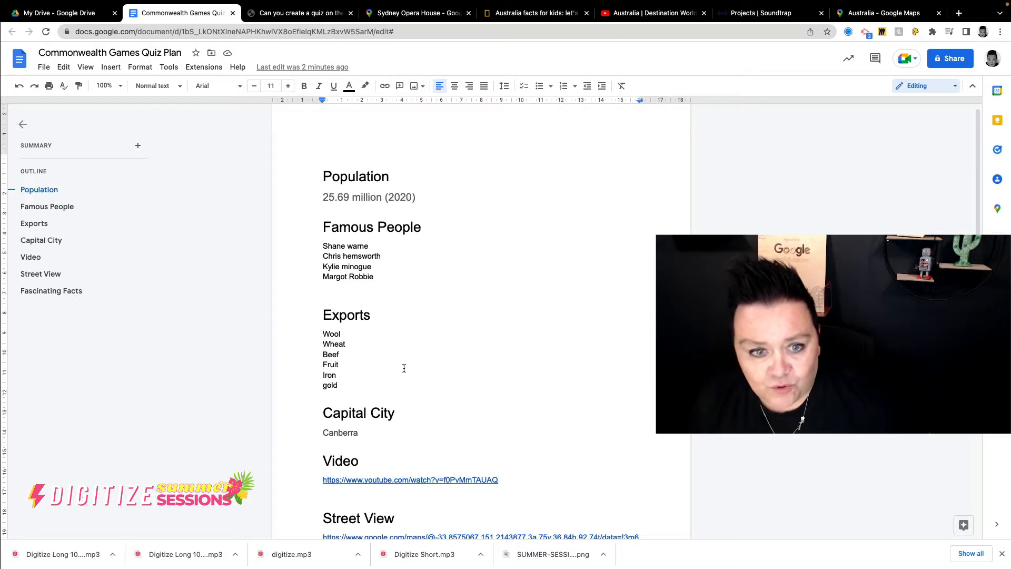
{"action": "scroll", "coordinate": [528, 371], "scroll_direction": "up", "scroll_amount": 1}
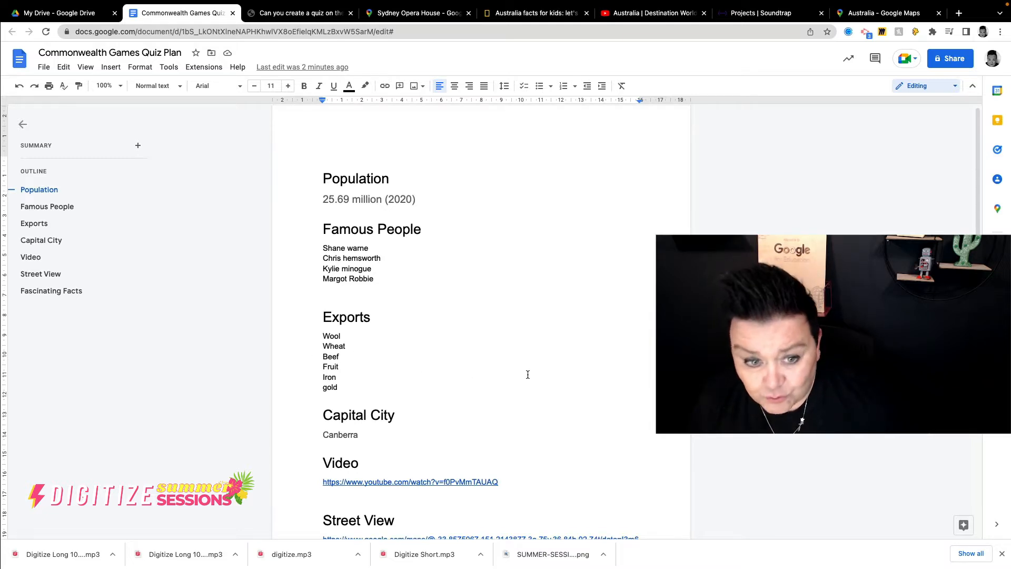
{"action": "scroll", "coordinate": [474, 368], "scroll_direction": "down", "scroll_amount": 5}
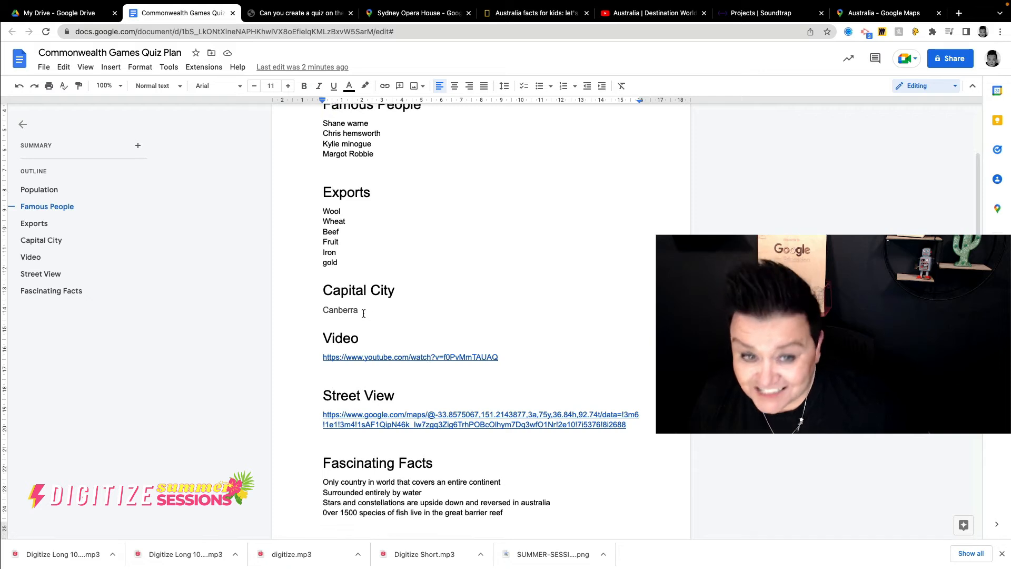
Review the Capital City and Video entries in the quiz plan.
{"action": "left_click_drag", "start_coordinate": [361, 310], "coordinate": [297, 313]}
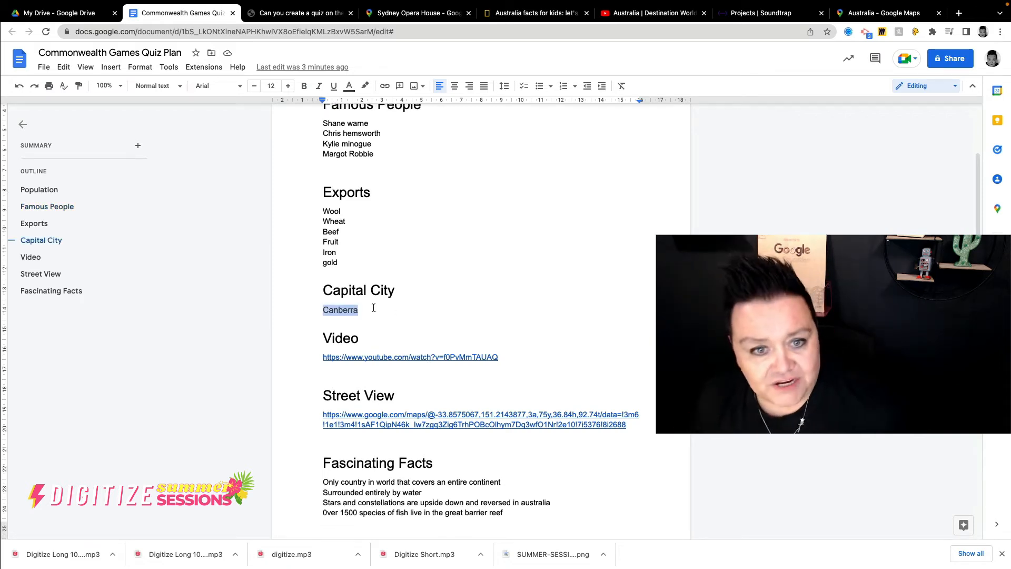
{"action": "left_click", "coordinate": [391, 318]}
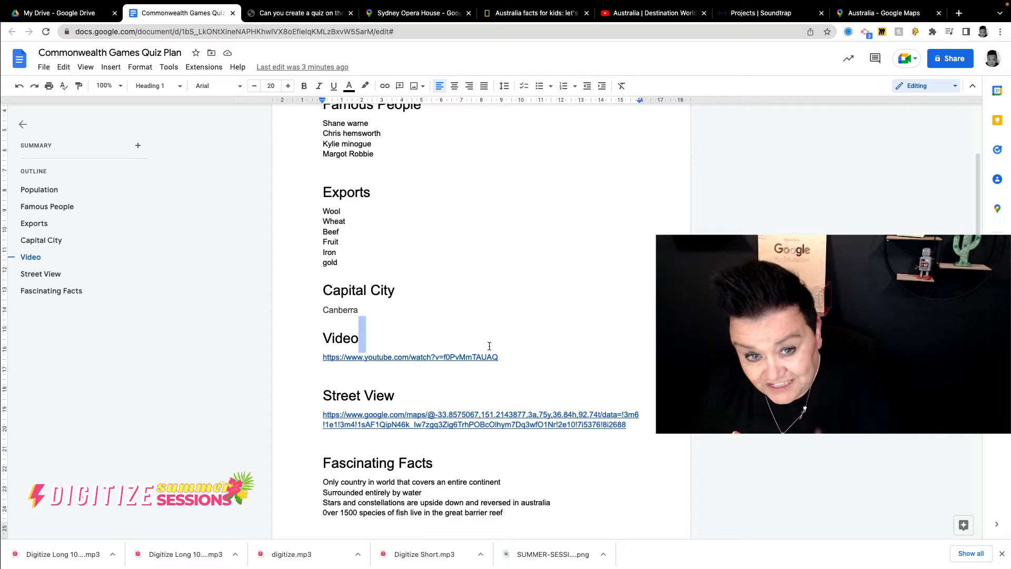
{"action": "left_click", "coordinate": [528, 356]}
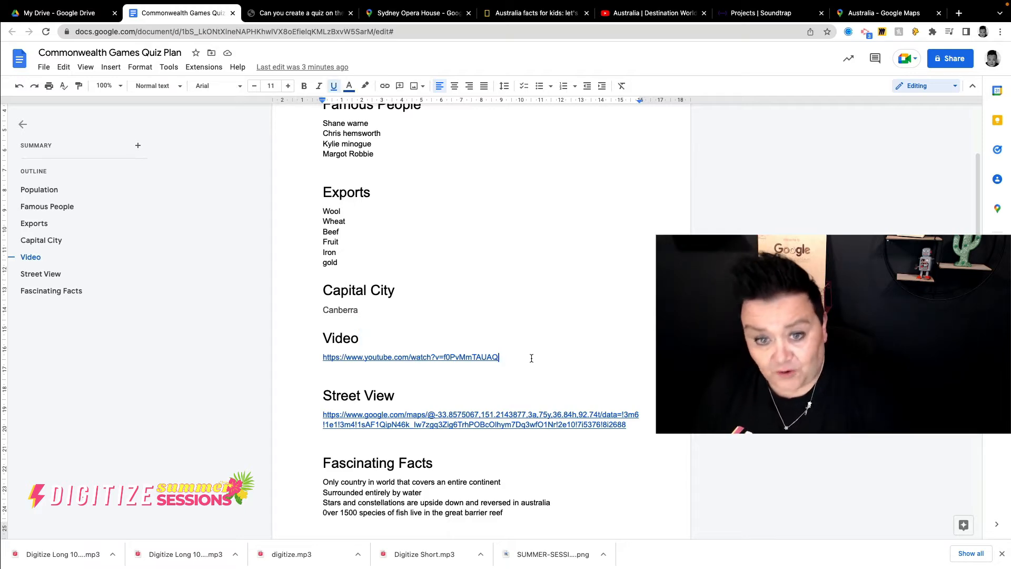
Switch to the Australia | Destination World video on YouTube and look over its title and description.
{"action": "left_click", "coordinate": [662, 42]}
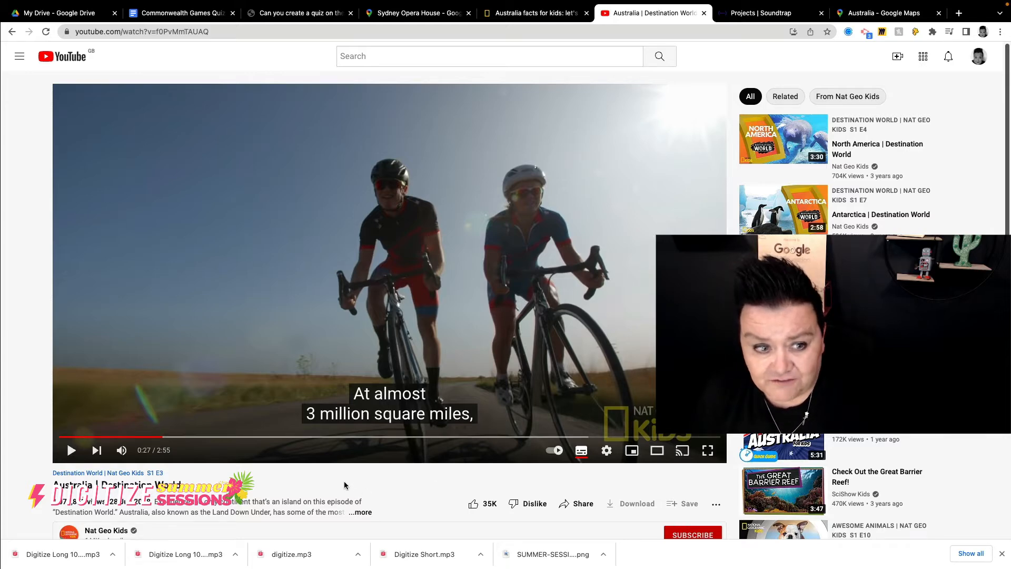
{"action": "scroll", "coordinate": [341, 483], "scroll_direction": "down", "scroll_amount": 1}
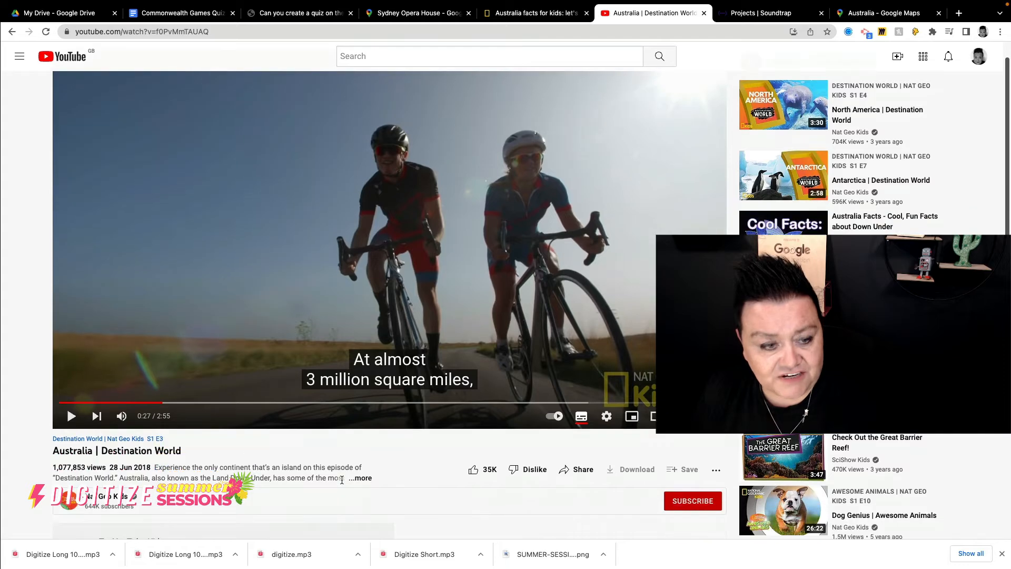
{"action": "scroll", "coordinate": [342, 479], "scroll_direction": "up", "scroll_amount": 1}
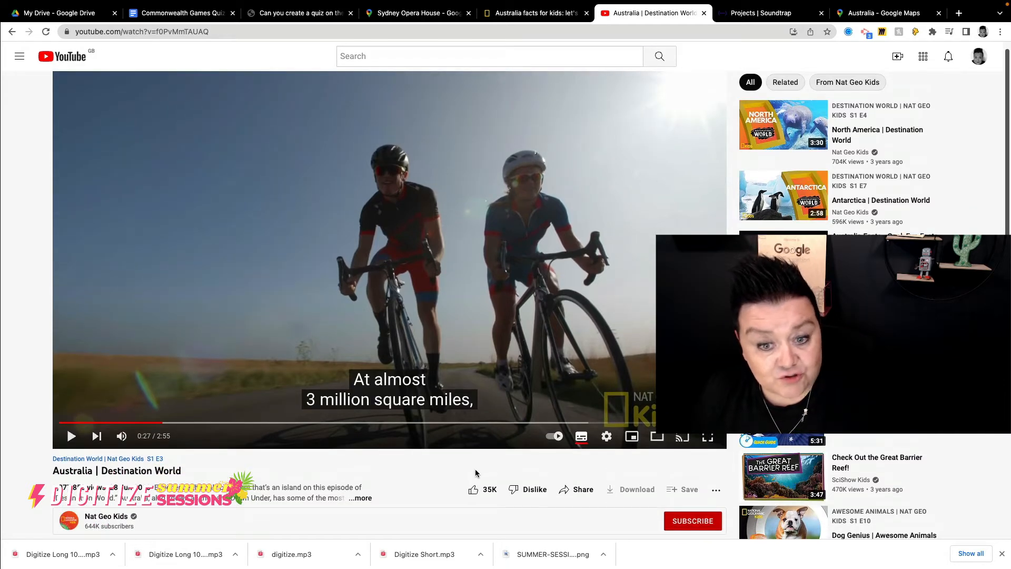
{"action": "mouse_move", "coordinate": [254, 2]}
{"action": "left_click", "coordinate": [207, 58]}
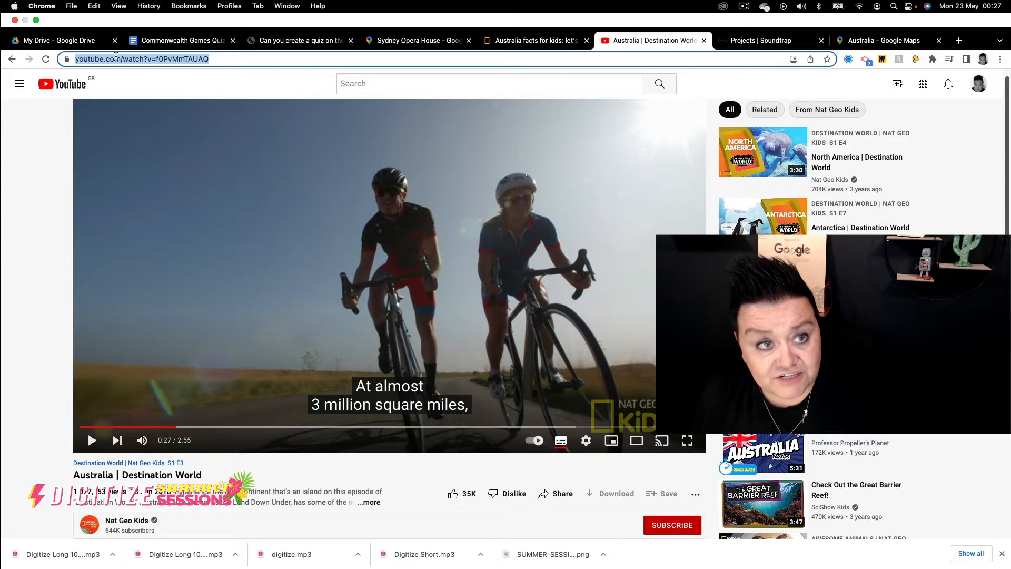
{"action": "right_click", "coordinate": [116, 56]}
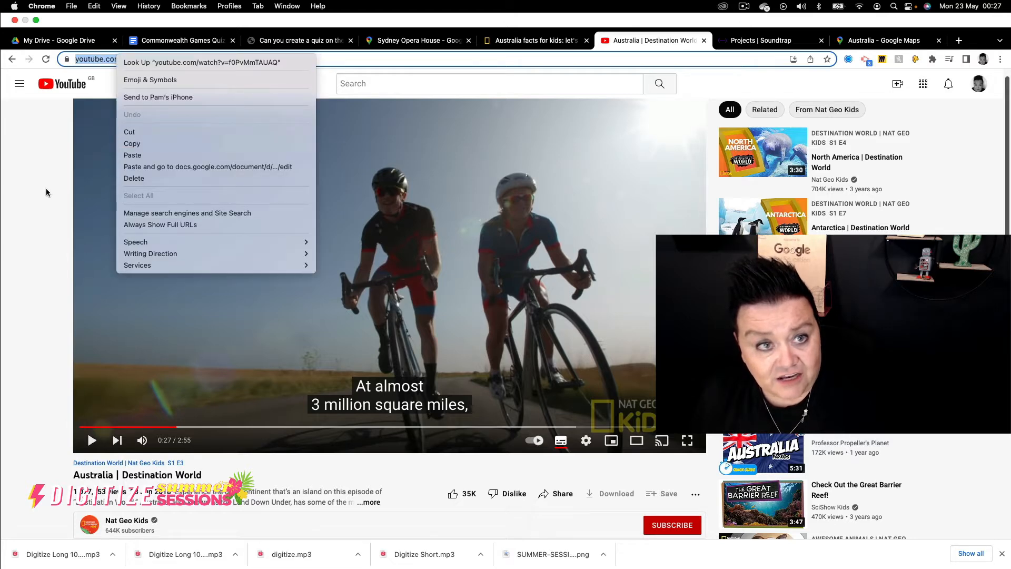
{"action": "left_click", "coordinate": [32, 199]}
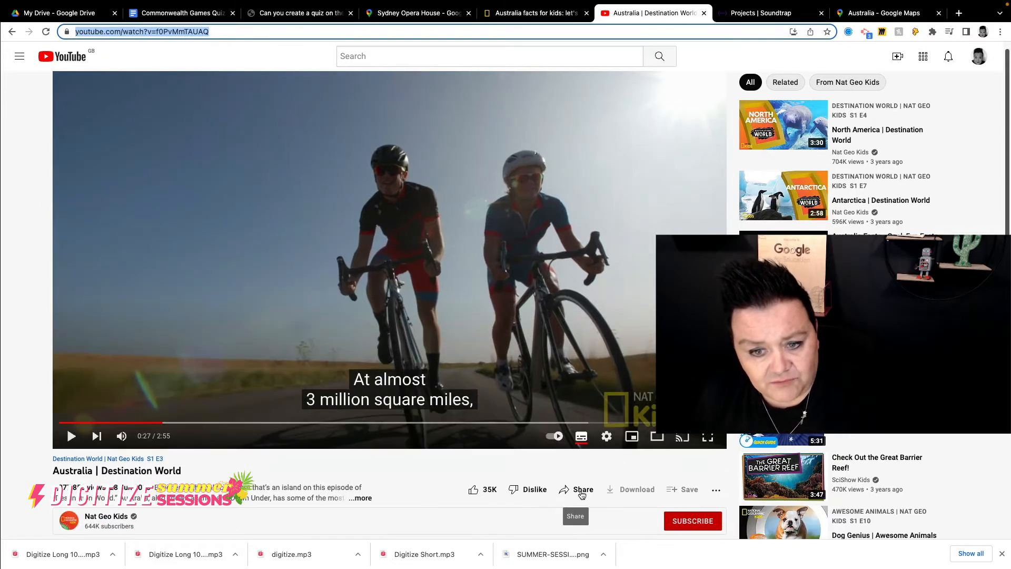
Copy the YouTube video's share link and paste it on a new line below the existing link under the quiz plan's Video heading.
{"action": "left_click", "coordinate": [583, 490]}
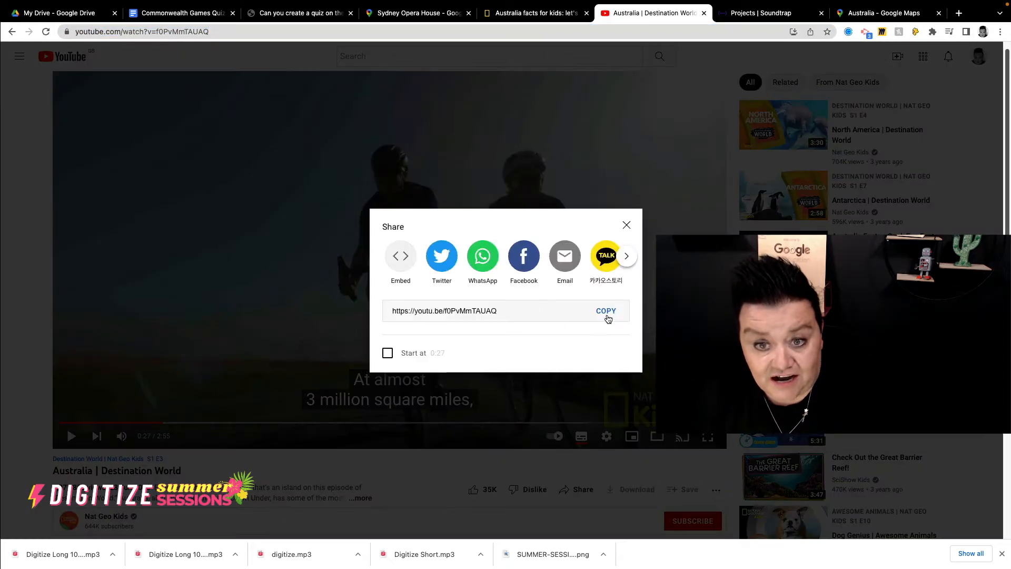
{"action": "left_click", "coordinate": [606, 311]}
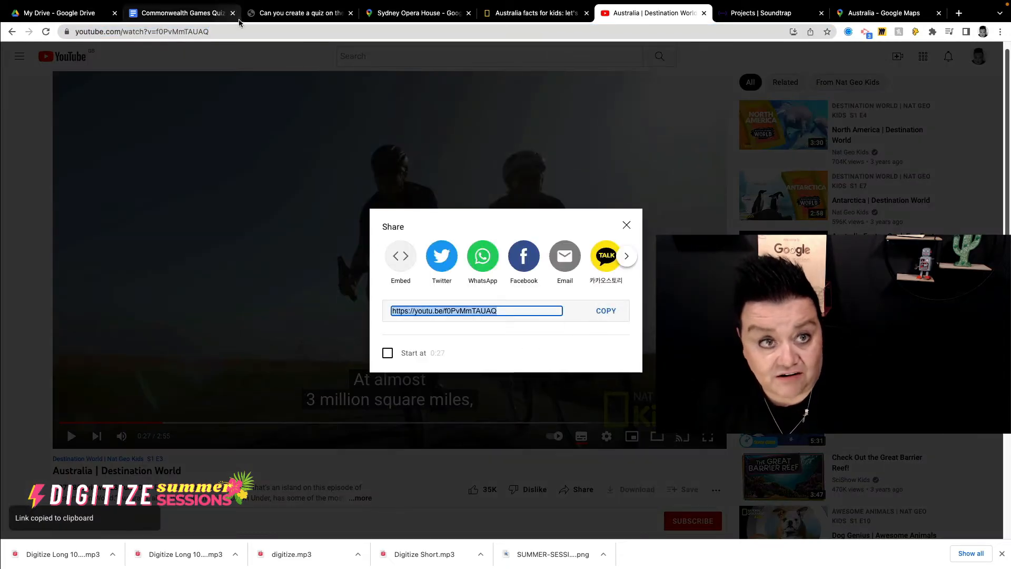
{"action": "left_click", "coordinate": [195, 15]}
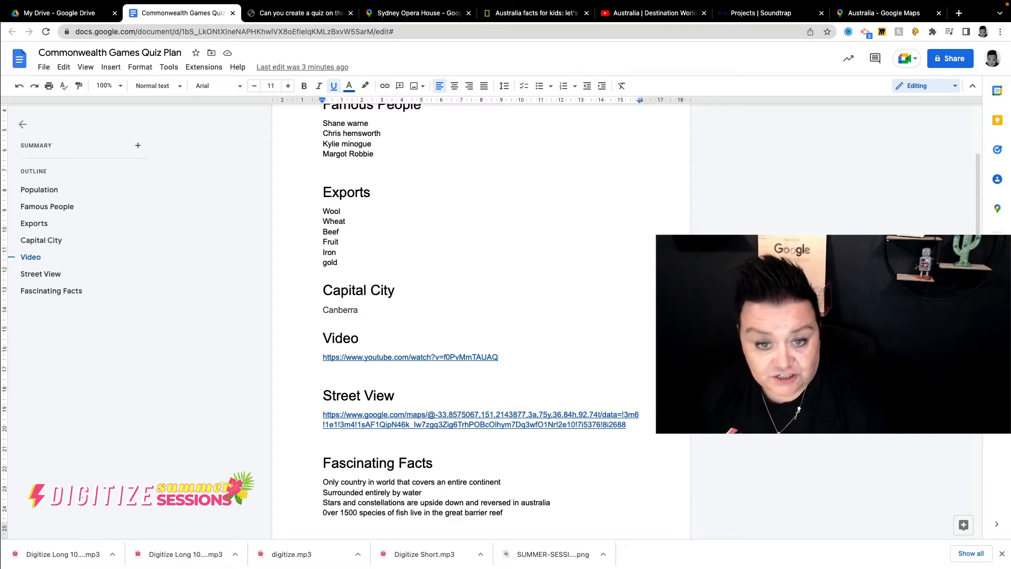
{"action": "key", "text": "Return"}
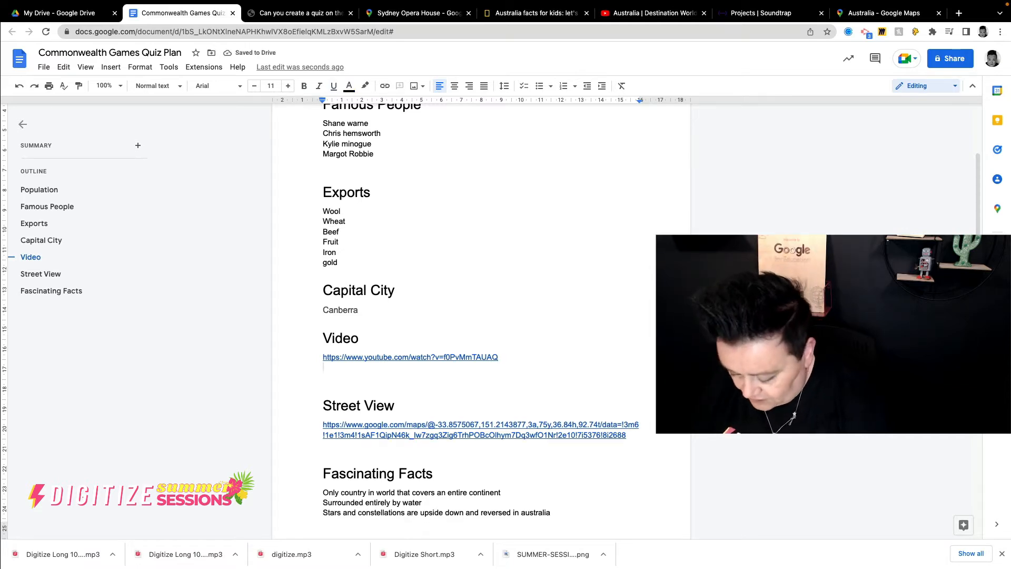
{"action": "key", "text": "super+v"}
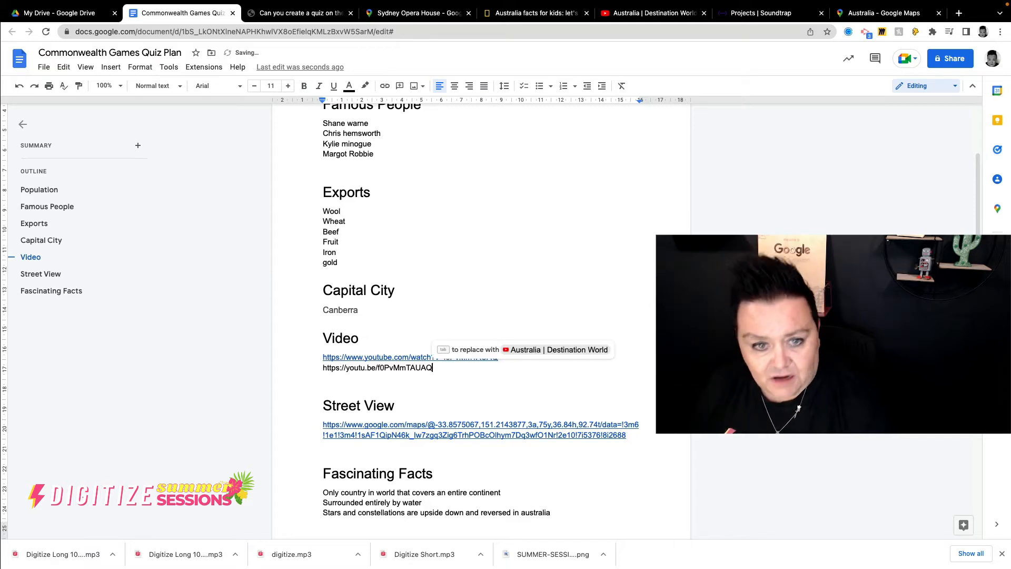
Delete the pasted youtu.be link from the Video section.
{"action": "triple_click", "coordinate": [314, 369]}
{"action": "key", "text": "BackSpace"}
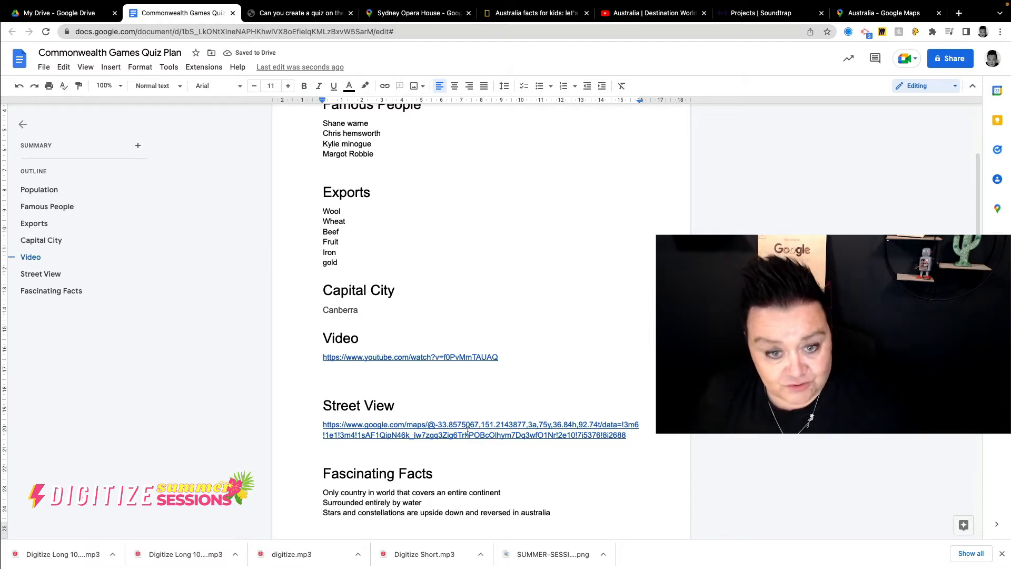
{"action": "left_click", "coordinate": [861, 14]}
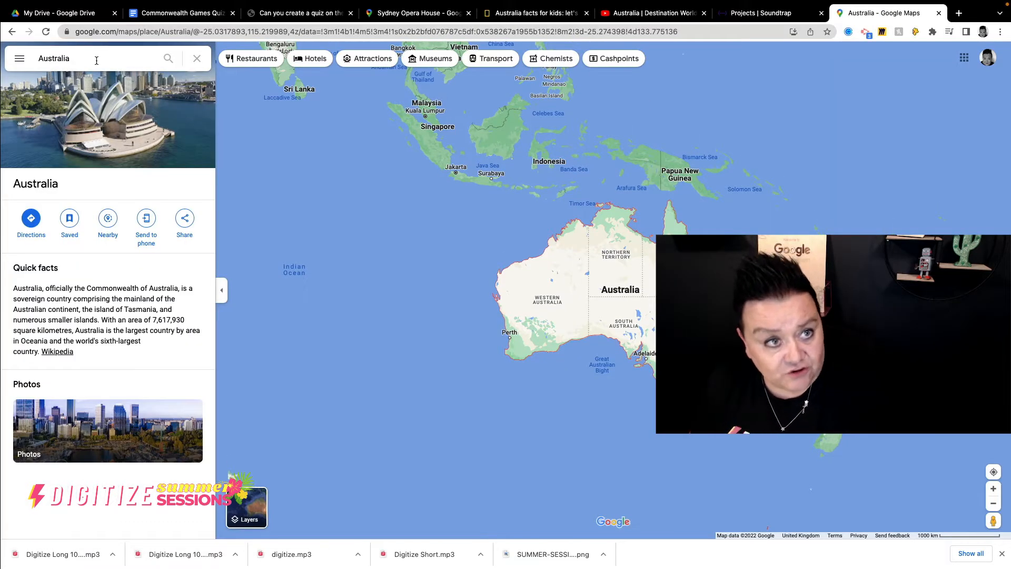
{"action": "left_click", "coordinate": [96, 60]}
{"action": "left_click_drag", "start_coordinate": [98, 58], "coordinate": [12, 51]}
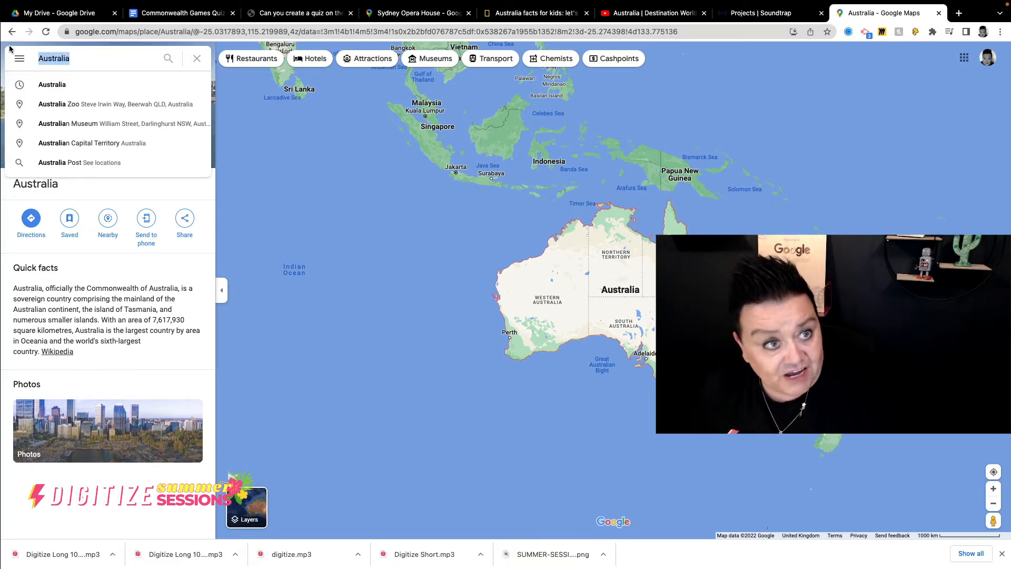
{"action": "left_click", "coordinate": [119, 60]}
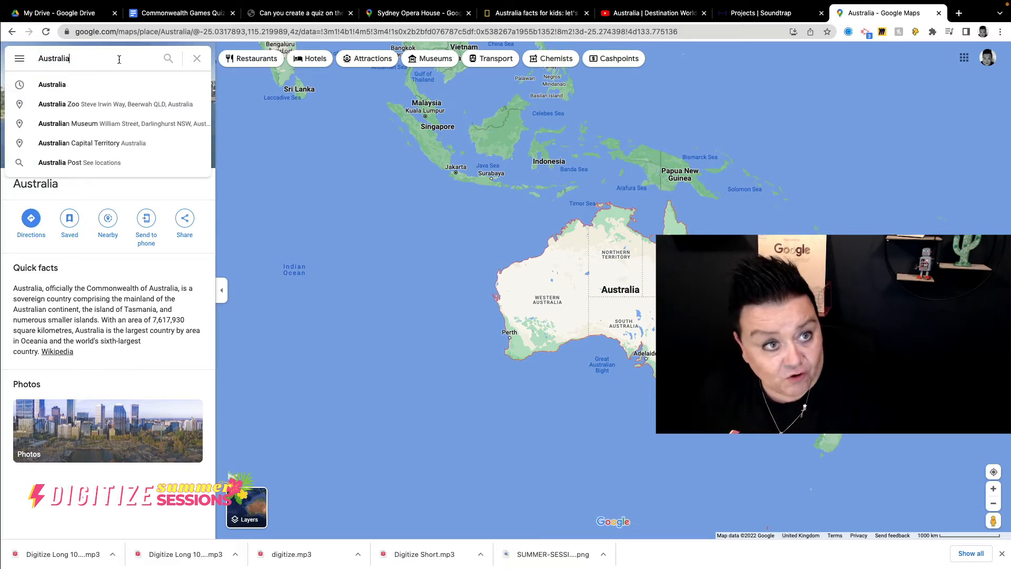
Search Google for "australia" in a new browser tab and open the country in Google Maps.
{"action": "left_click", "coordinate": [958, 13]}
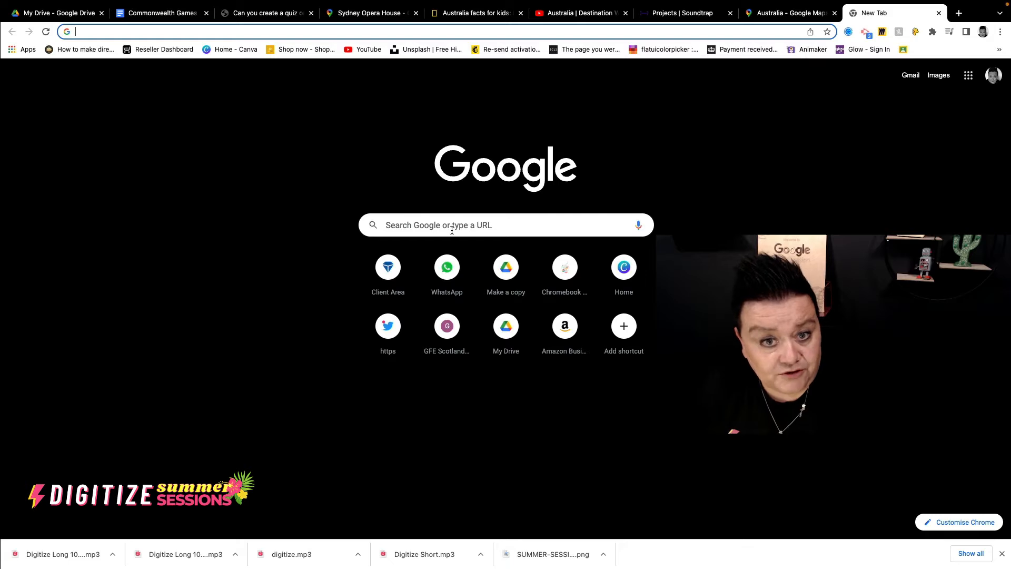
{"action": "left_click", "coordinate": [455, 218]}
{"action": "type", "text": "australia"}
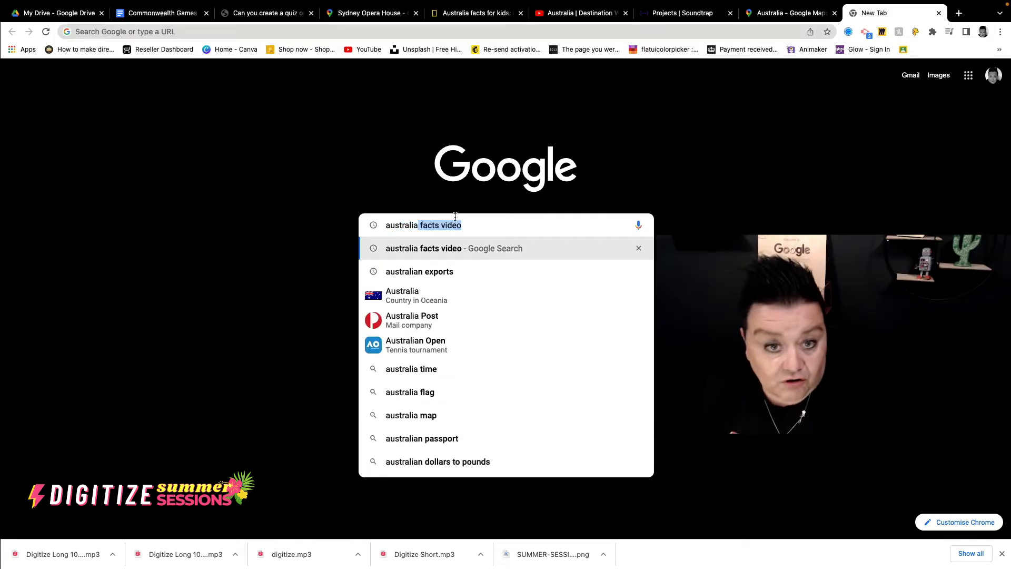
{"action": "key", "text": "Delete"}
{"action": "key", "text": "Return"}
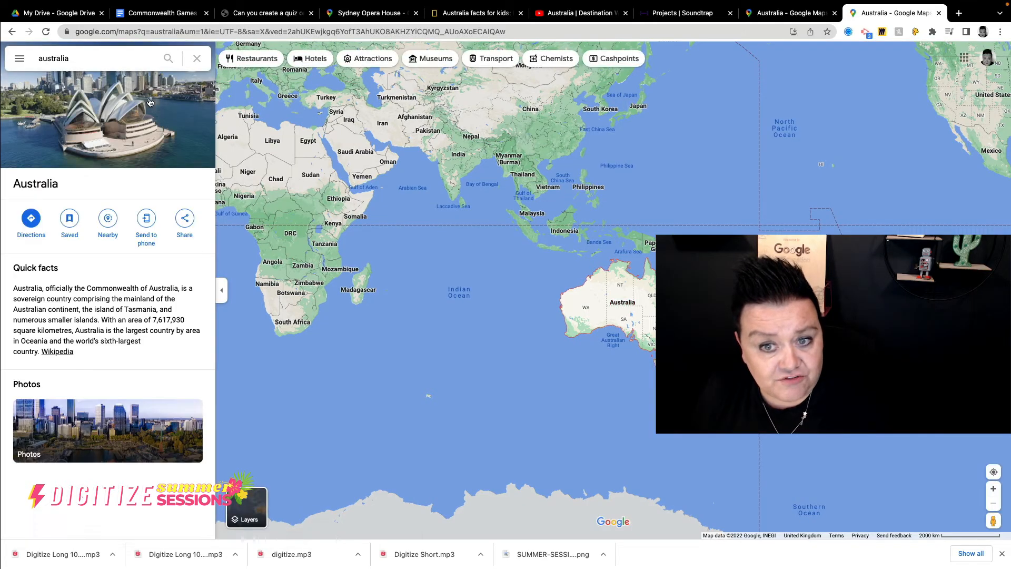
Find Sydney on the map of Australia and open the Sydney Opera House place page.
{"action": "left_click", "coordinate": [993, 491]}
{"action": "left_click", "coordinate": [994, 491]}
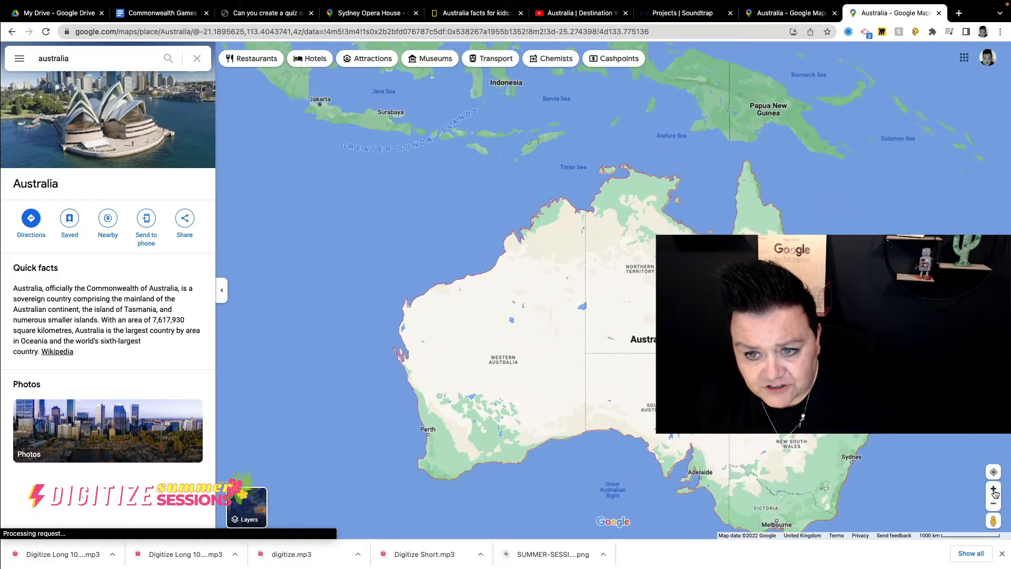
{"action": "left_click_drag", "start_coordinate": [830, 458], "coordinate": [701, 322]}
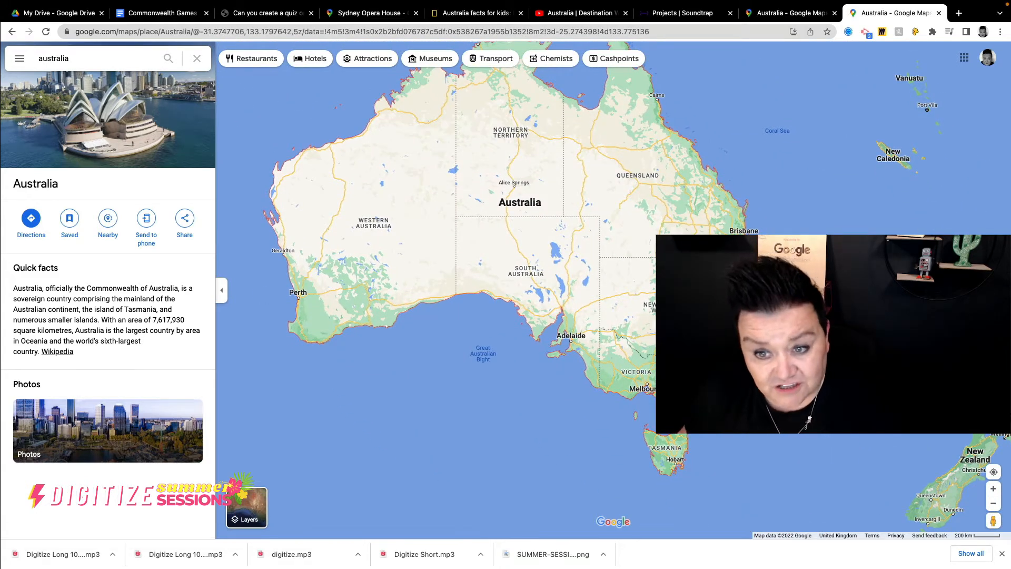
{"action": "left_click", "coordinate": [721, 322]}
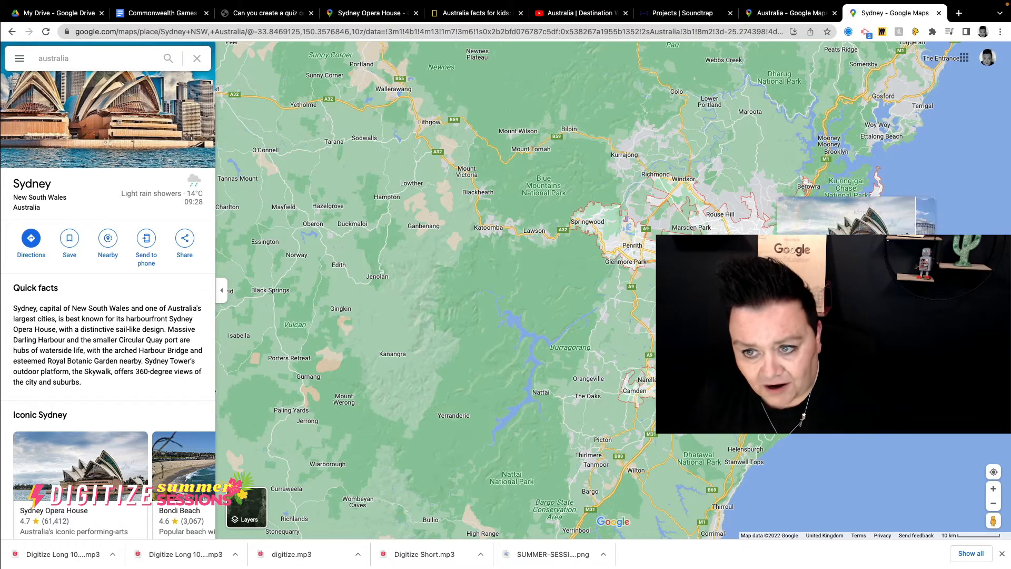
{"action": "left_click", "coordinate": [80, 466]}
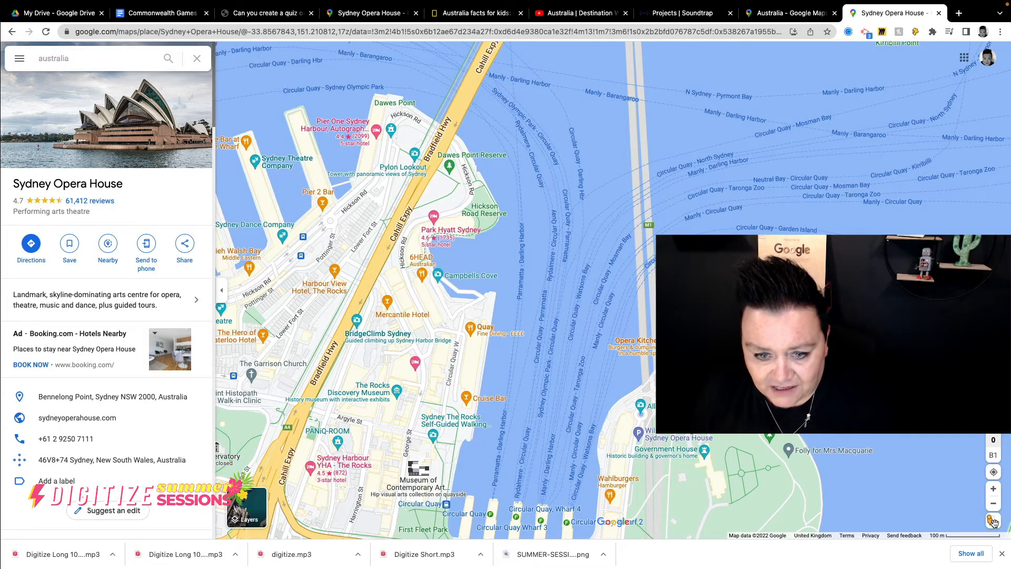
Enter Street View at Hickson Road Reserve and turn and zoom the view in on the Sydney Opera House.
{"action": "left_click", "coordinate": [1001, 553]}
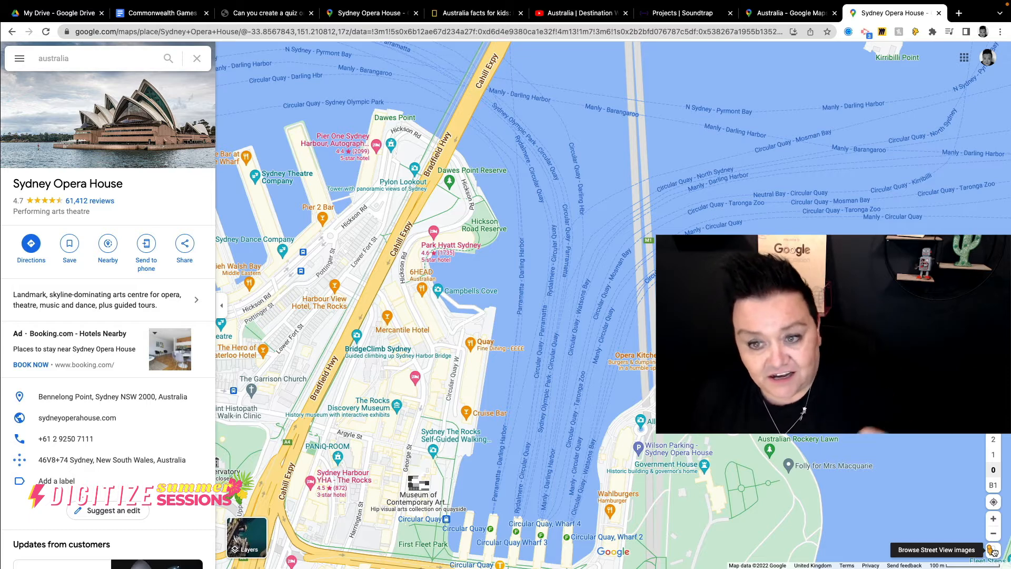
{"action": "left_click_drag", "start_coordinate": [992, 551], "coordinate": [491, 192]}
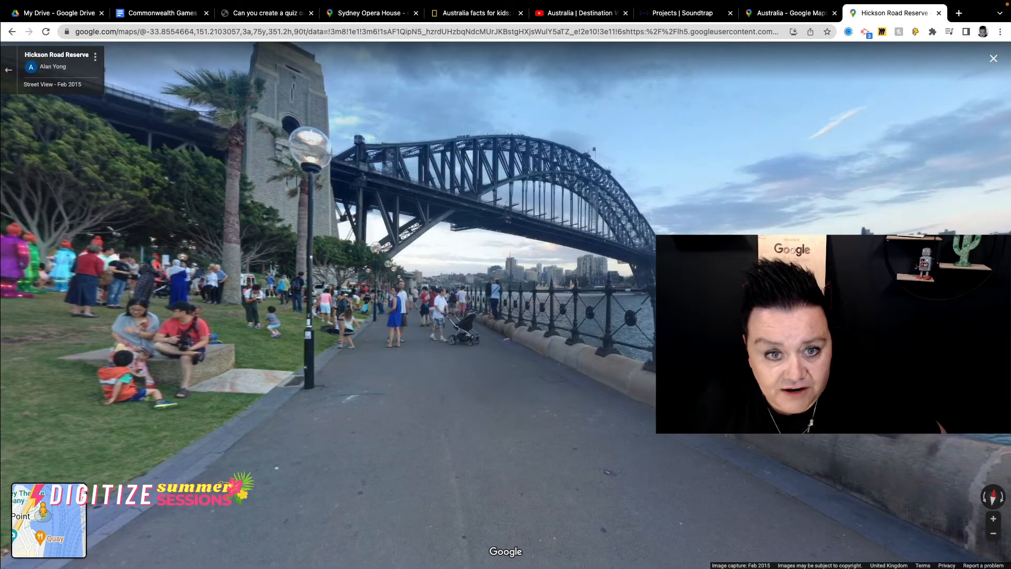
{"action": "left_click_drag", "start_coordinate": [810, 339], "coordinate": [301, 329]}
{"action": "left_click_drag", "start_coordinate": [868, 337], "coordinate": [619, 340]}
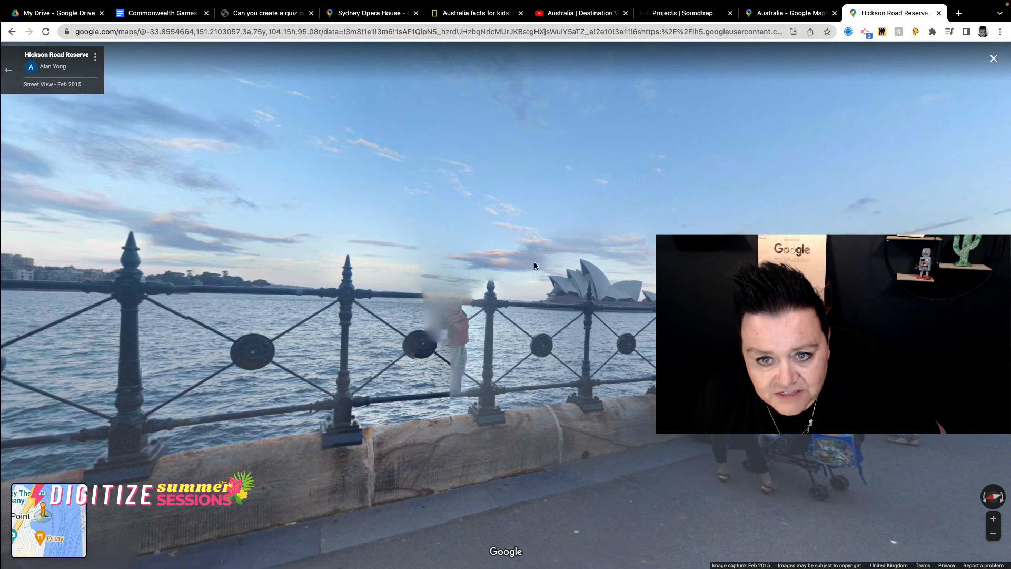
{"action": "left_click", "coordinate": [994, 520]}
{"action": "left_click_drag", "start_coordinate": [737, 366], "coordinate": [586, 365]}
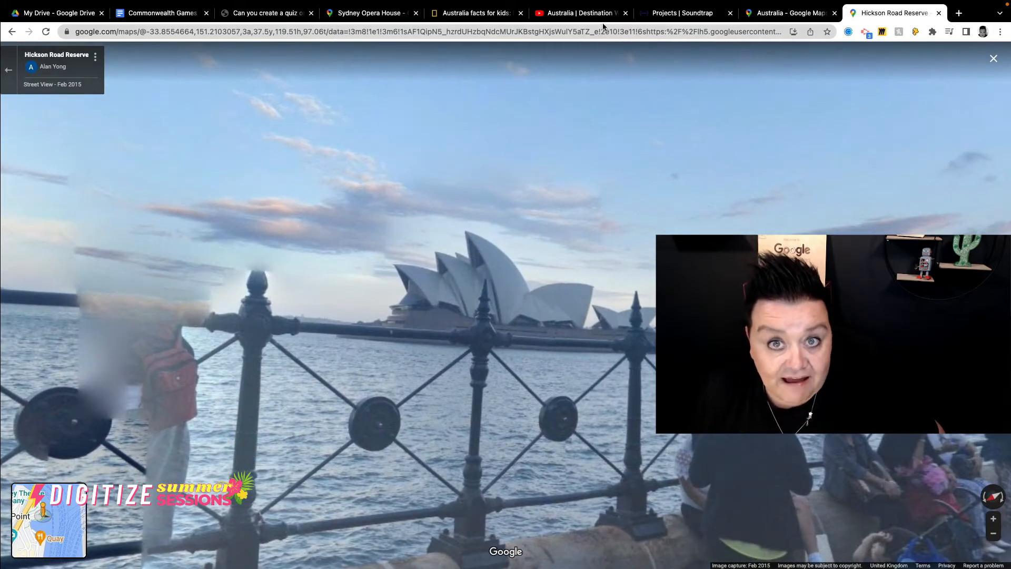
Copy the Street View web address and paste it as a link below the existing one under the quiz plan's Street View heading.
{"action": "left_click", "coordinate": [602, 32]}
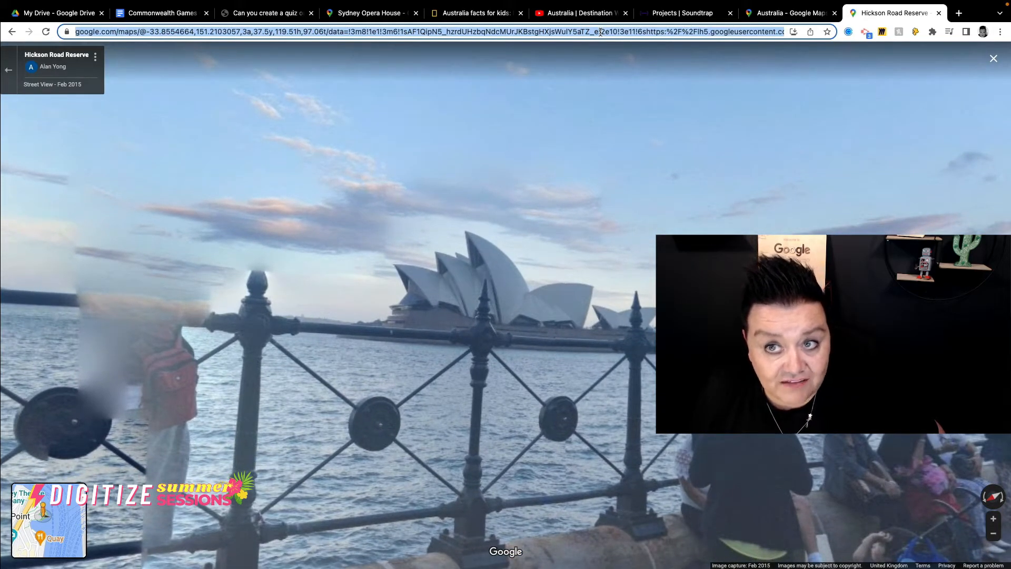
{"action": "right_click", "coordinate": [601, 34]}
{"action": "left_click", "coordinate": [469, 120]}
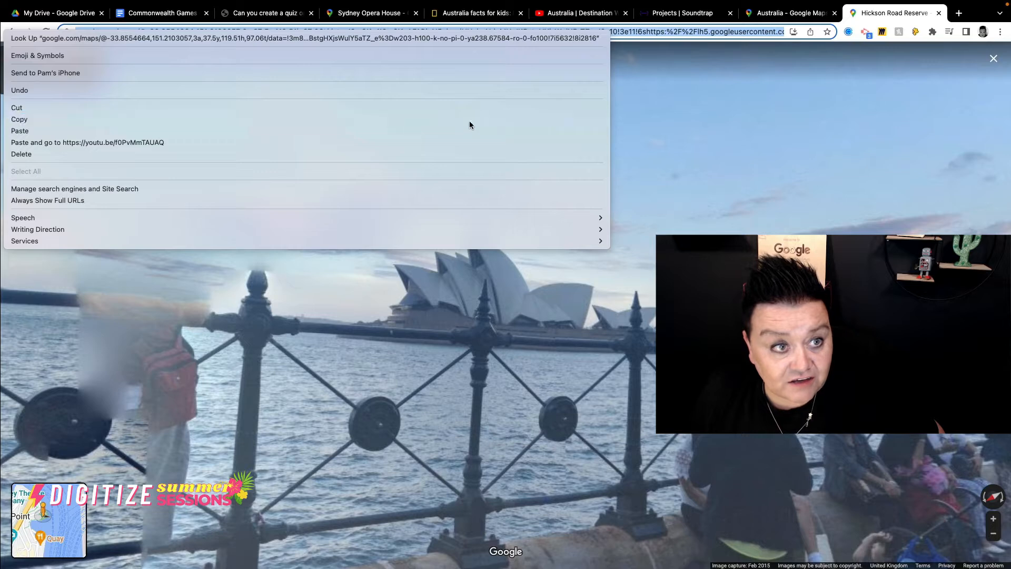
{"action": "left_click", "coordinate": [158, 13]}
{"action": "left_click", "coordinate": [640, 450]}
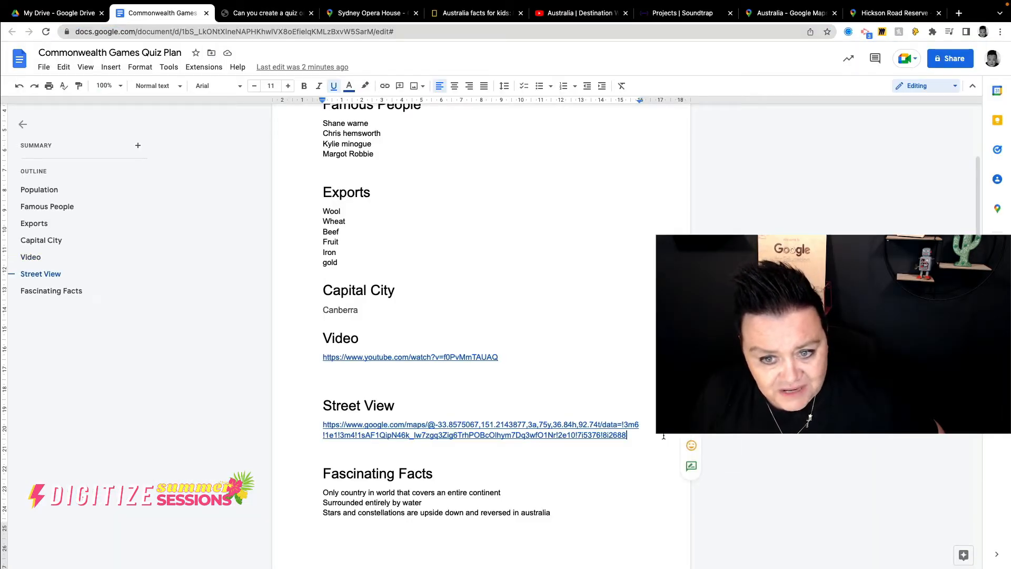
{"action": "left_click_drag", "start_coordinate": [640, 449], "coordinate": [647, 438]}
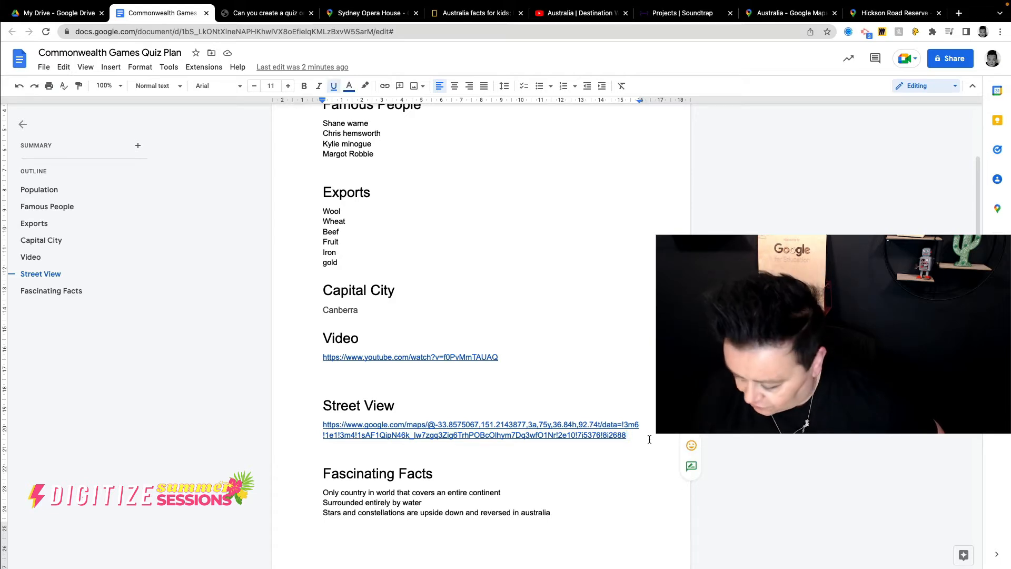
{"action": "key", "text": "Return"}
{"action": "key", "text": "ctrl+v"}
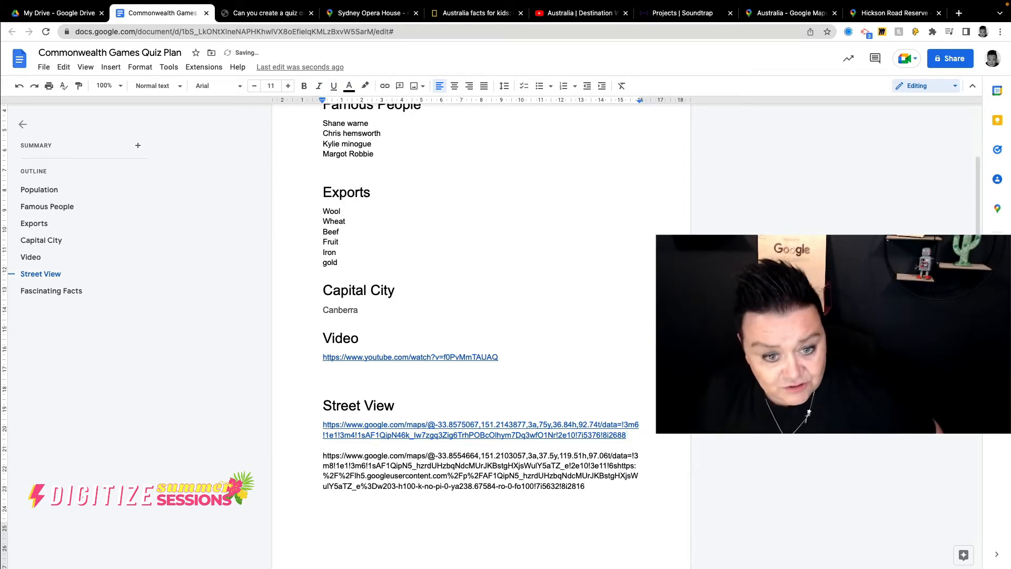
{"action": "key", "text": "Return"}
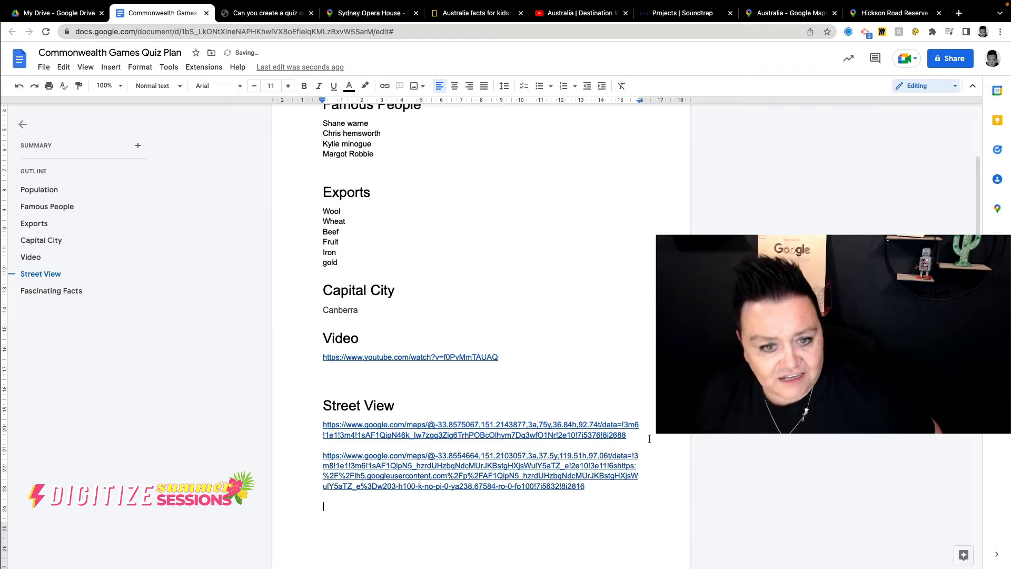
Open the newly pasted Street View link to test it, and return to the quiz plan document.
{"action": "left_click", "coordinate": [561, 465]}
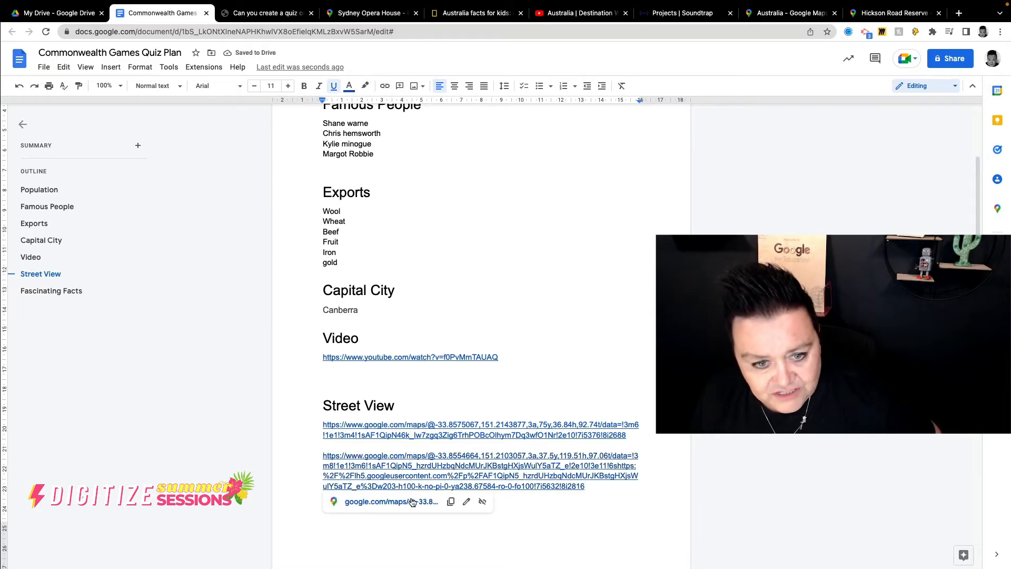
{"action": "left_click", "coordinate": [405, 501]}
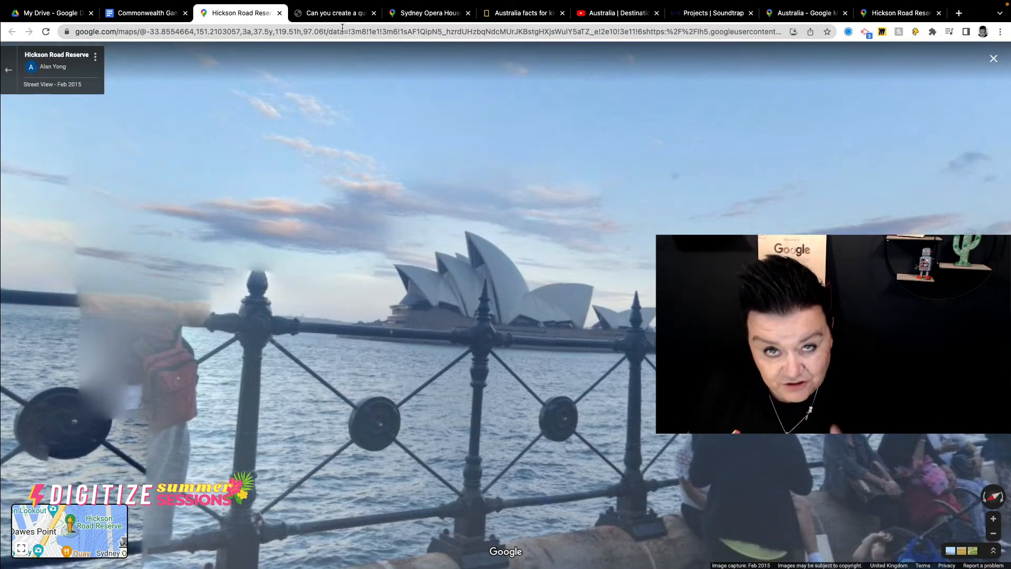
{"action": "mouse_move", "coordinate": [212, 3]}
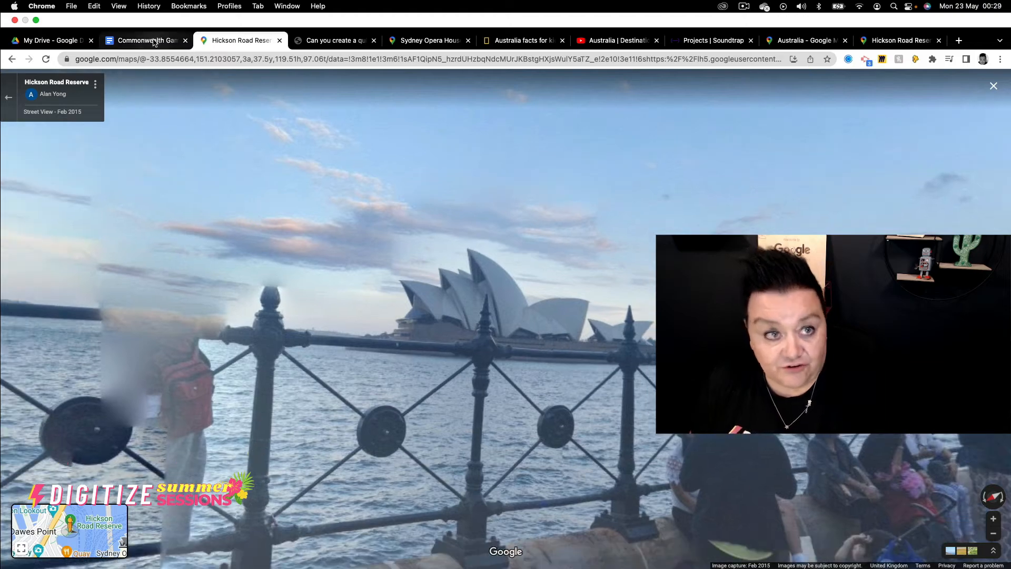
{"action": "left_click", "coordinate": [155, 43]}
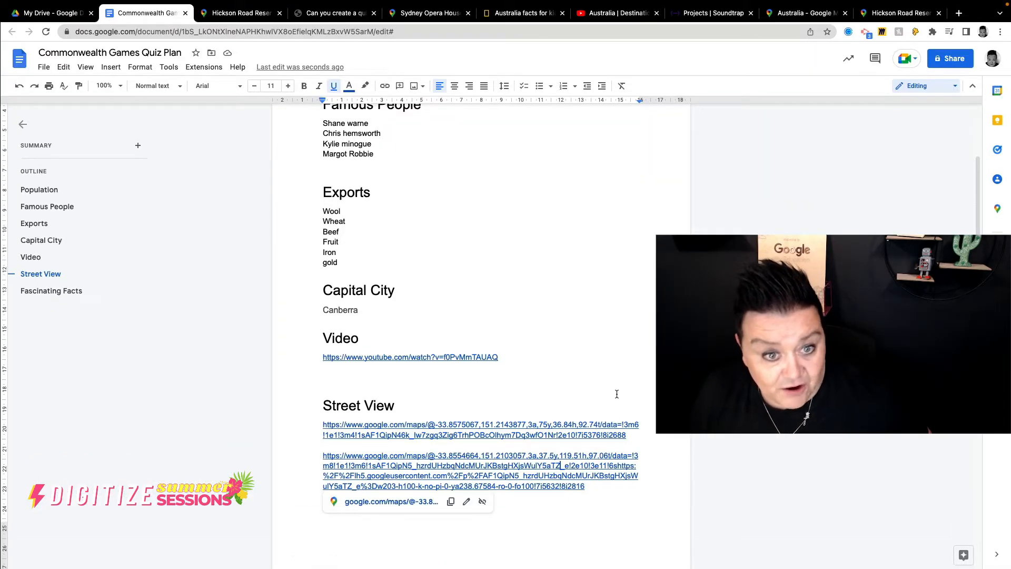
Review the quiz plan's sections, going through the outline headings down to Fascinating Facts and back up to Population.
{"action": "scroll", "coordinate": [629, 389], "scroll_direction": "down", "scroll_amount": 5}
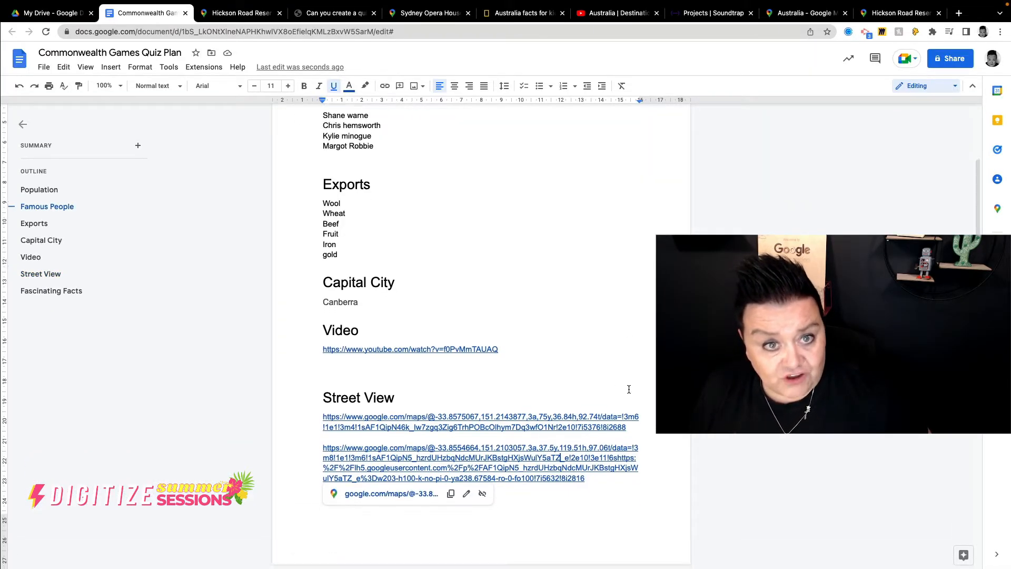
{"action": "scroll", "coordinate": [626, 391], "scroll_direction": "down", "scroll_amount": 8}
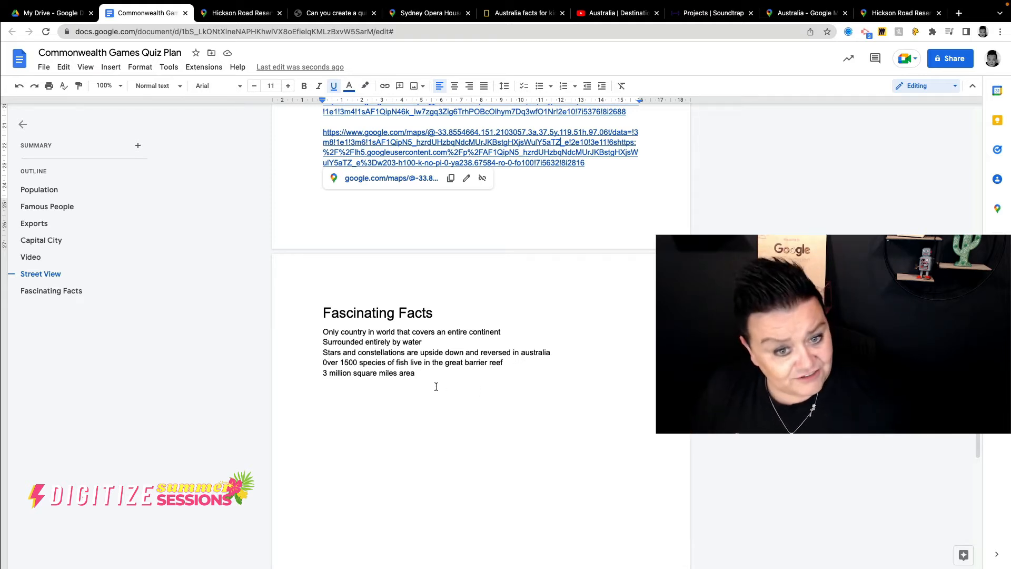
{"action": "scroll", "coordinate": [588, 437], "scroll_direction": "up", "scroll_amount": 10}
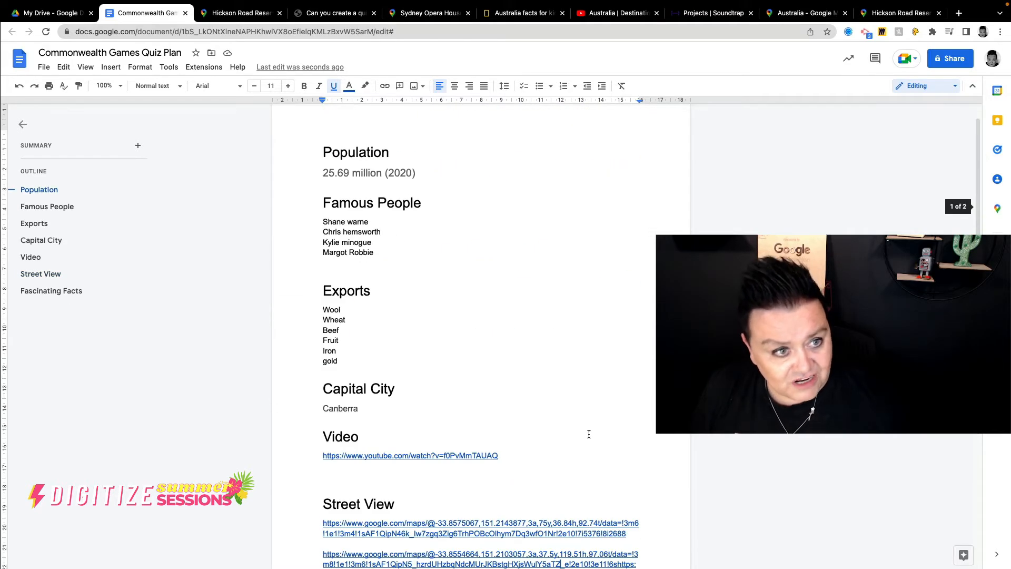
{"action": "scroll", "coordinate": [586, 431], "scroll_direction": "up", "scroll_amount": 1}
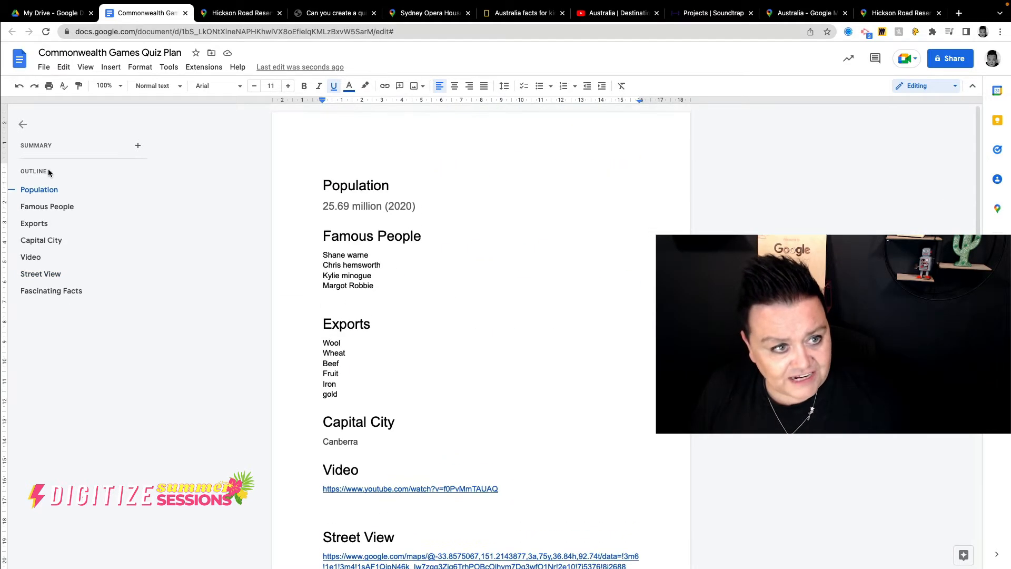
{"action": "left_click", "coordinate": [47, 207]}
{"action": "left_click", "coordinate": [39, 224]}
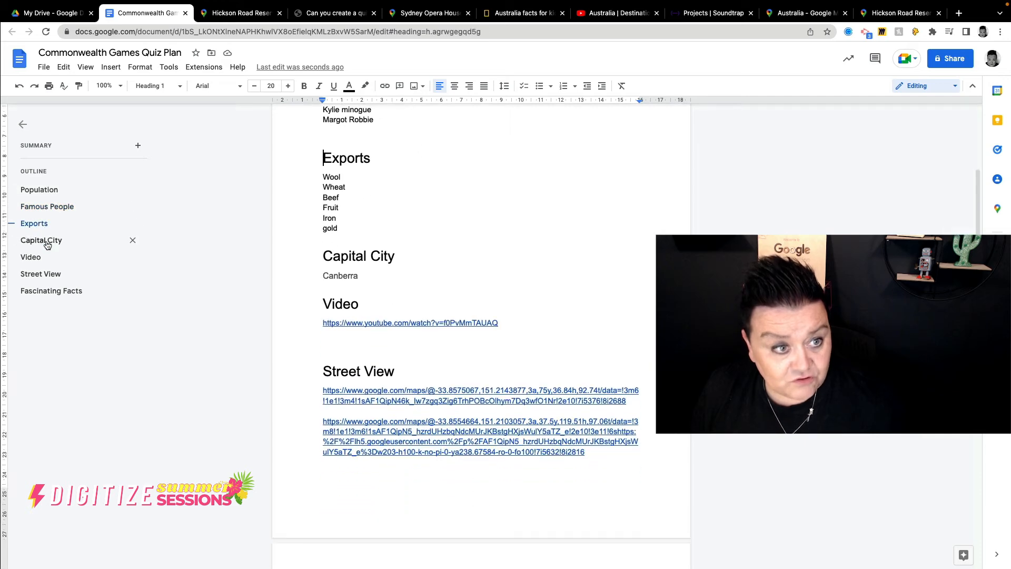
{"action": "left_click", "coordinate": [44, 242]}
{"action": "left_click", "coordinate": [37, 259]}
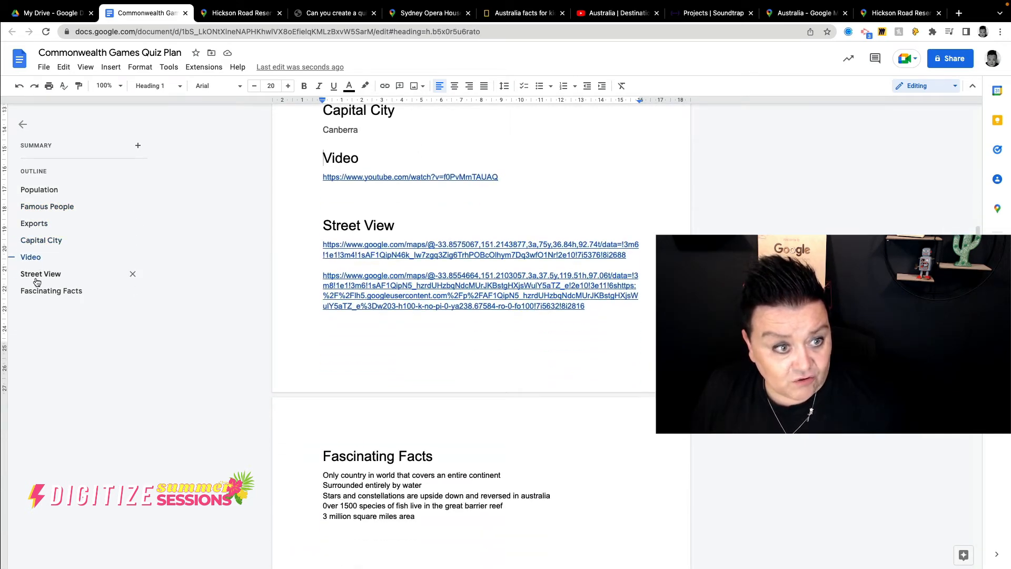
{"action": "left_click", "coordinate": [36, 278]}
{"action": "left_click", "coordinate": [39, 290]}
{"action": "left_click", "coordinate": [38, 273]}
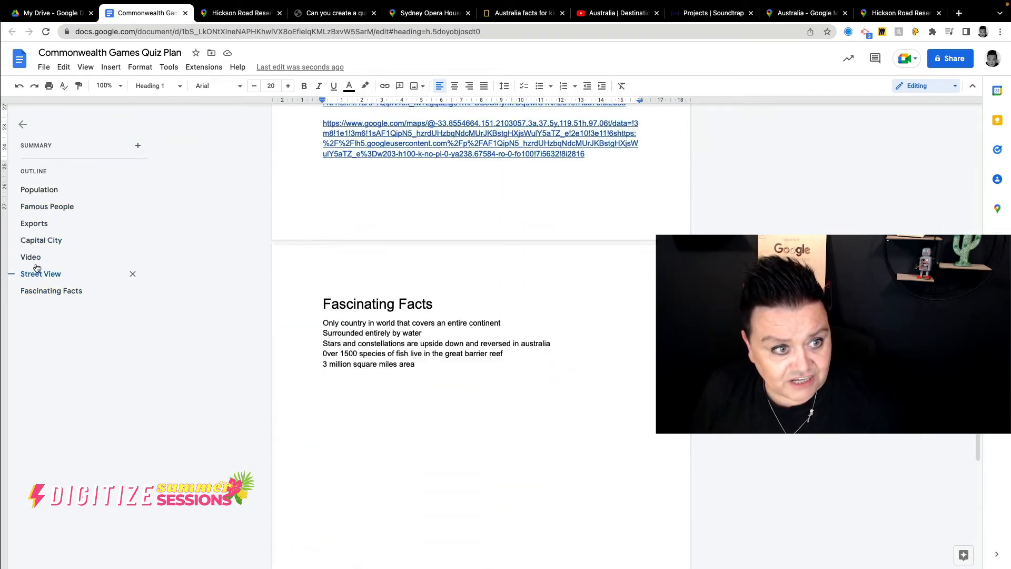
{"action": "left_click", "coordinate": [32, 256]}
{"action": "left_click", "coordinate": [33, 240]}
{"action": "left_click", "coordinate": [31, 224]}
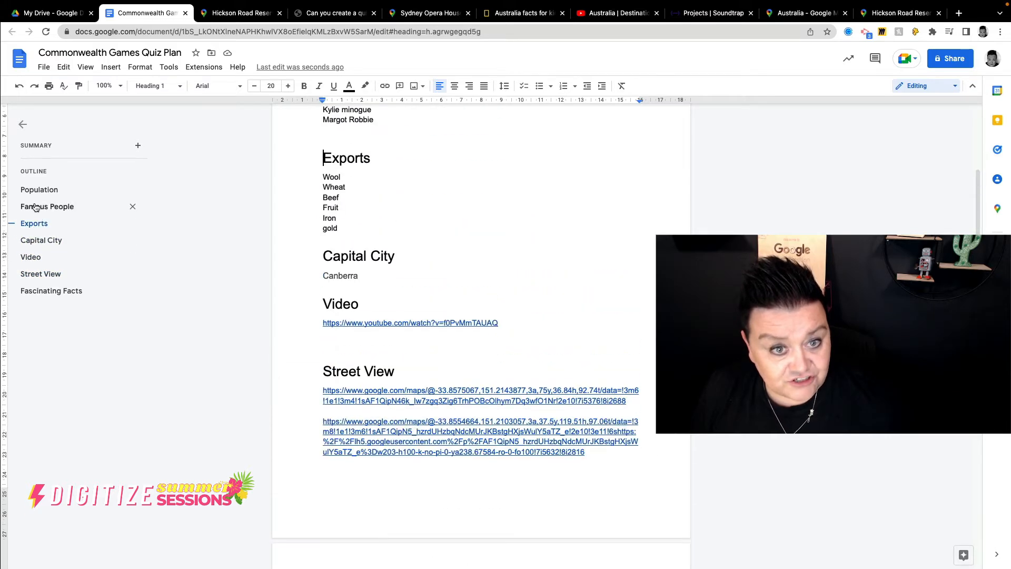
{"action": "left_click", "coordinate": [33, 206]}
{"action": "left_click", "coordinate": [35, 191]}
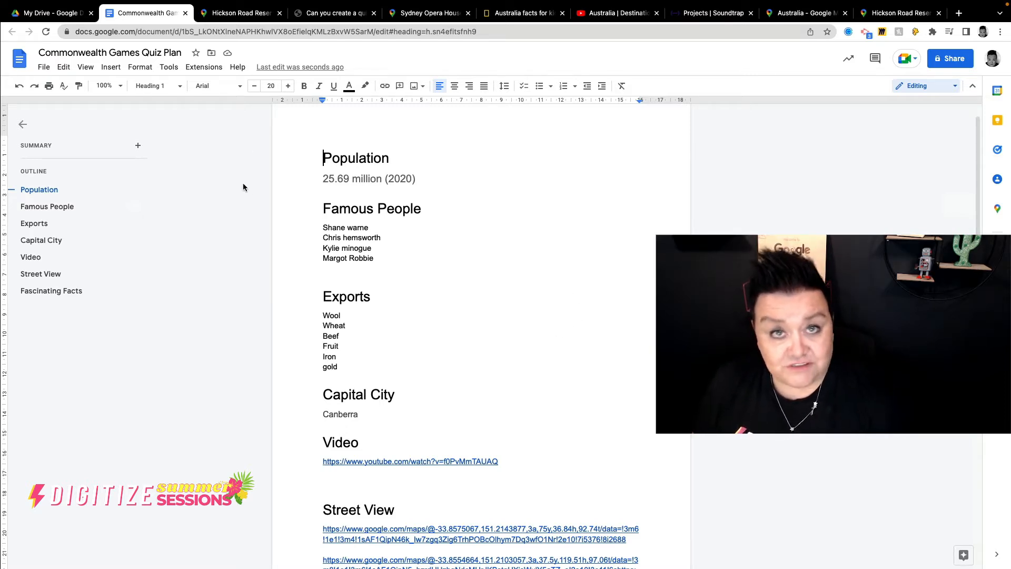
Switch to Google Drive and create a new blank Google Form.
{"action": "left_click", "coordinate": [38, 14]}
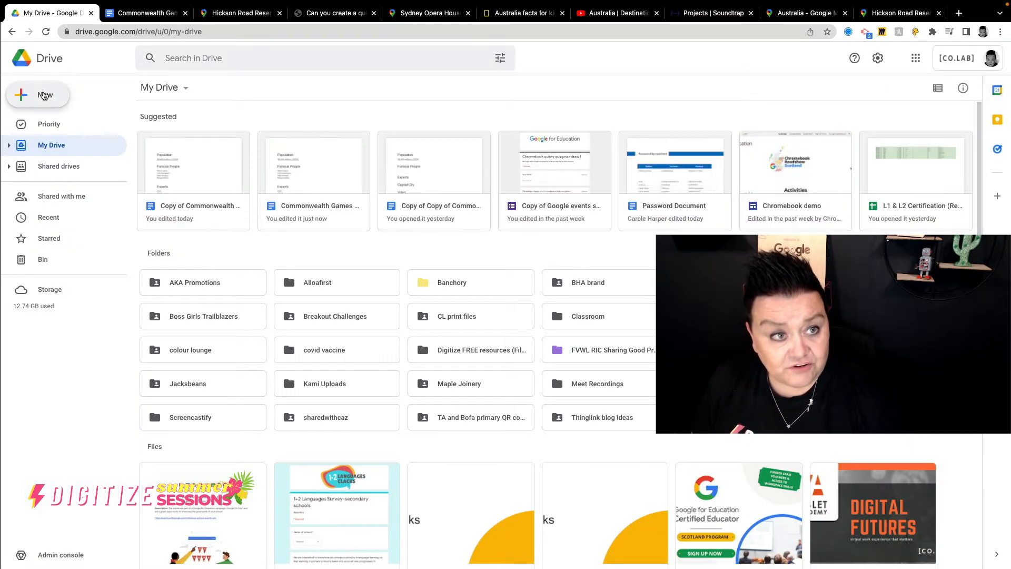
{"action": "left_click", "coordinate": [45, 94]}
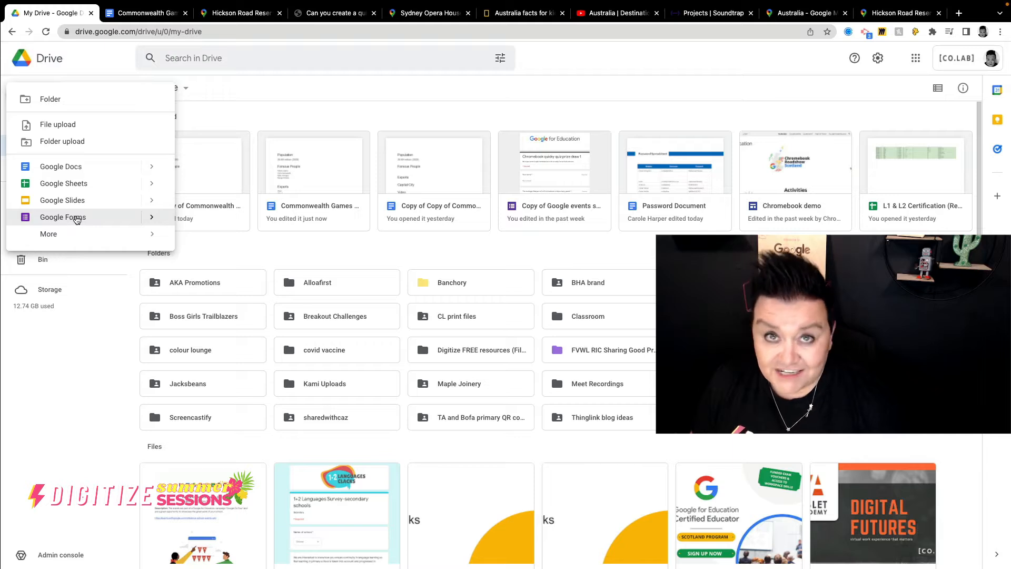
{"action": "mouse_move", "coordinate": [58, 238]}
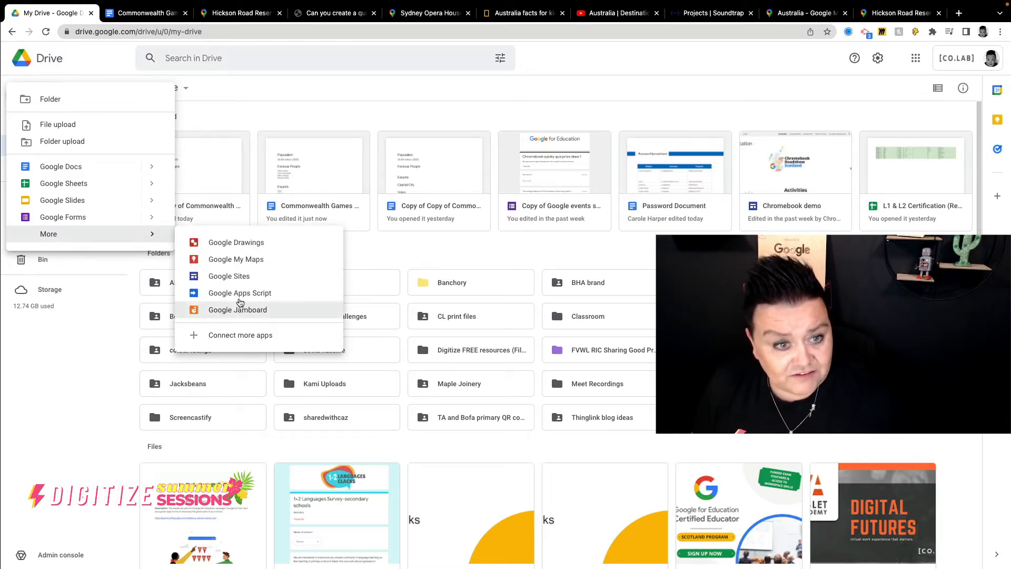
{"action": "left_click", "coordinate": [235, 309]}
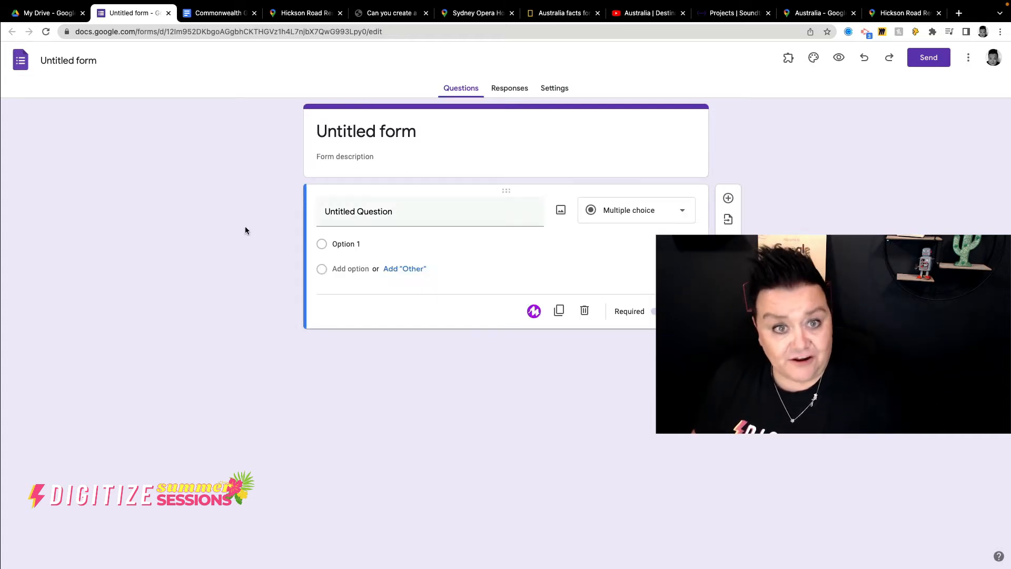
Title the form "Australia quiz" and enter the description "Let's see how many you get right".
{"action": "left_click", "coordinate": [416, 129]}
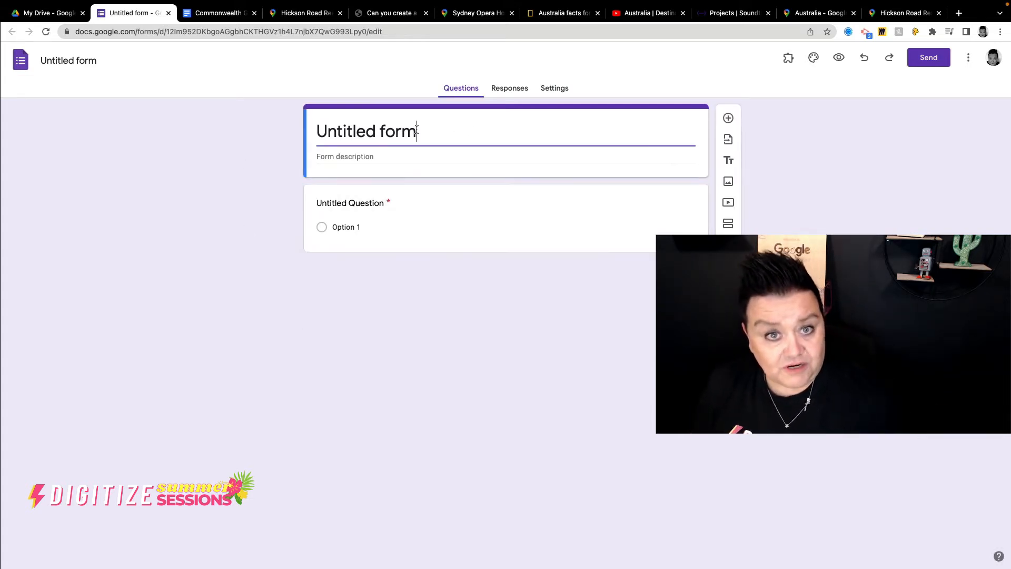
{"action": "left_click_drag", "start_coordinate": [438, 134], "coordinate": [314, 123]}
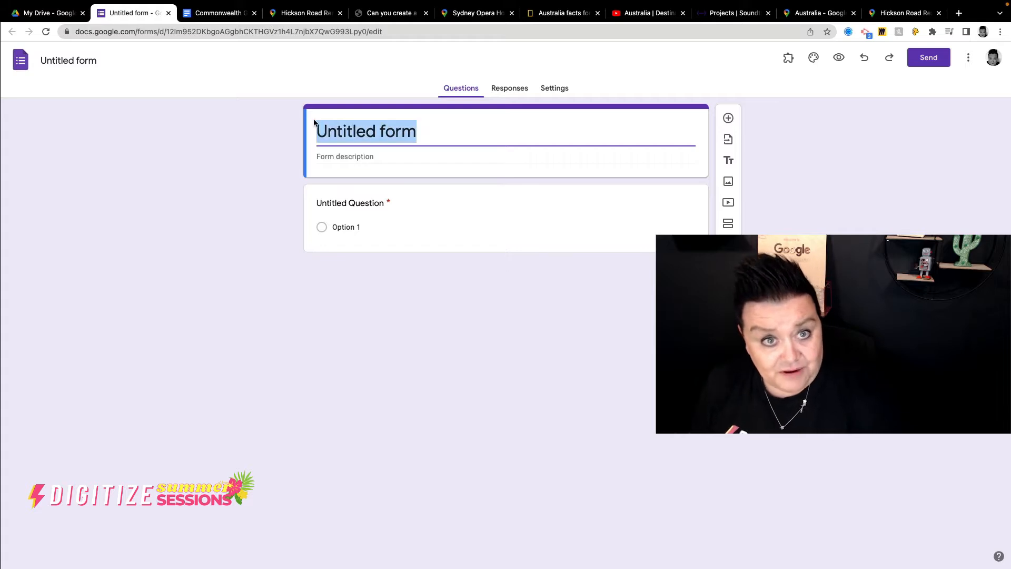
{"action": "type", "text": "Au"}
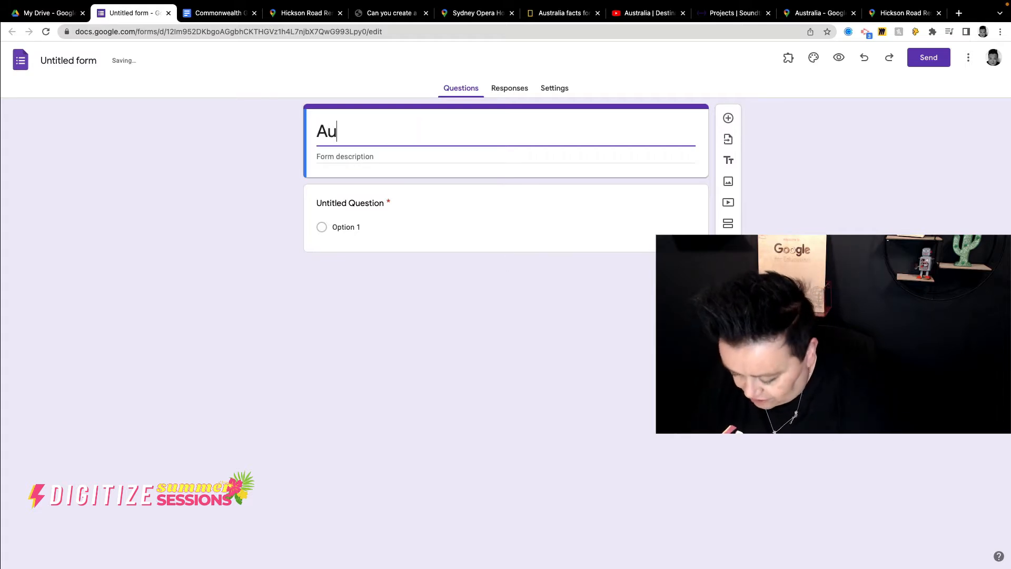
{"action": "type", "text": "stralia "}
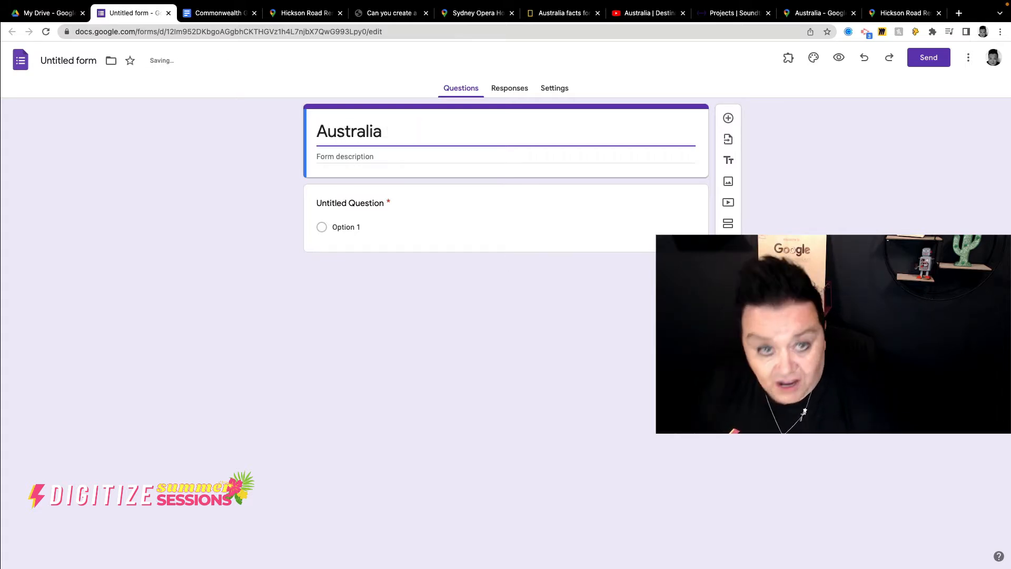
{"action": "type", "text": "quiz"}
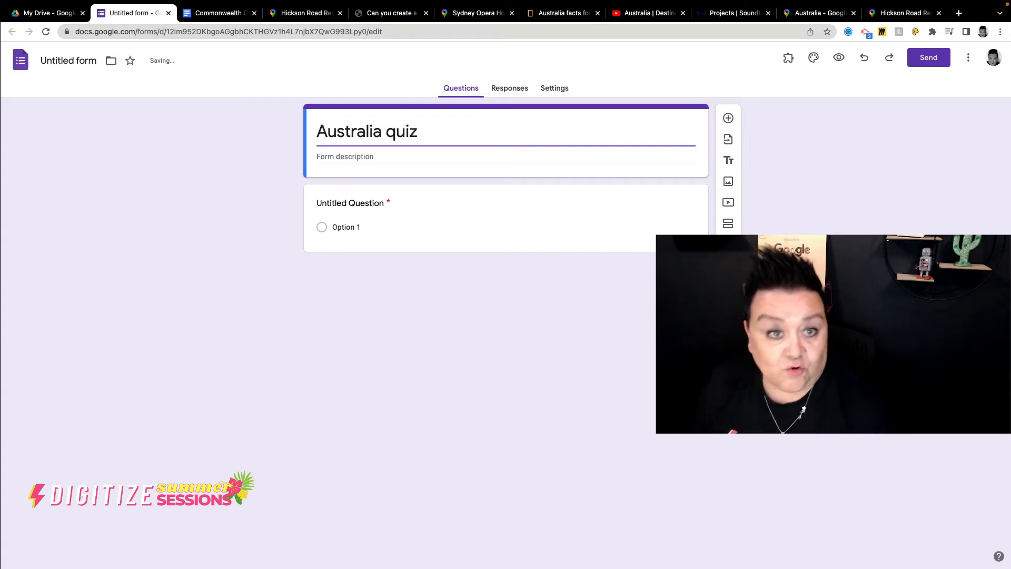
{"action": "left_click", "coordinate": [447, 155]}
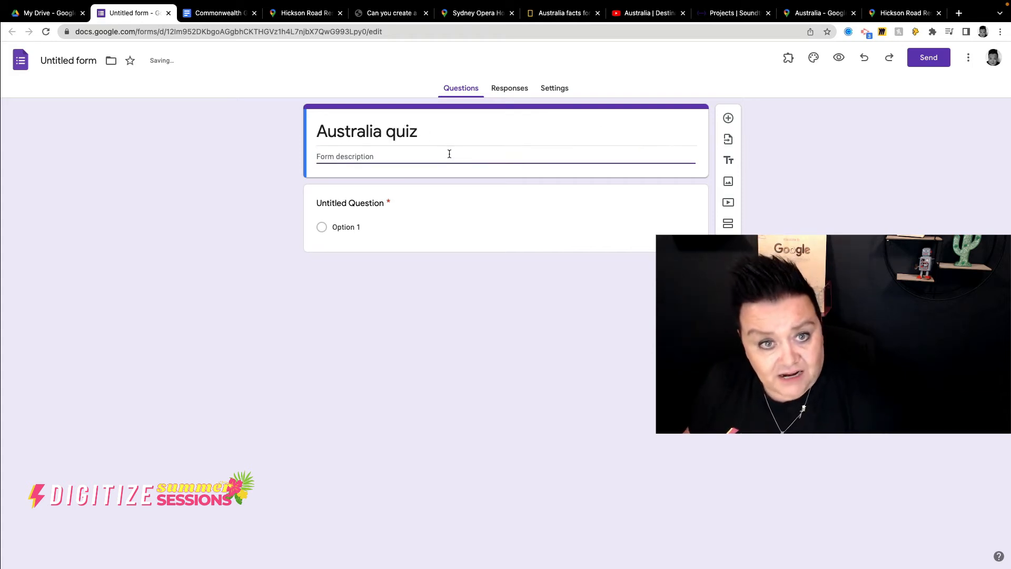
{"action": "type", "text": "Let"}
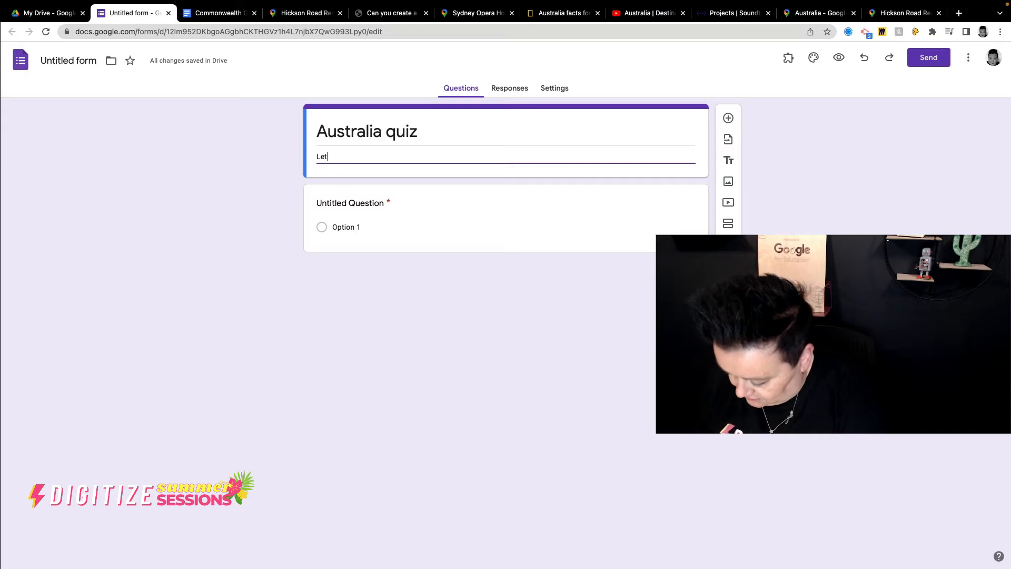
{"action": "type", "text": "'s see how many you get right"}
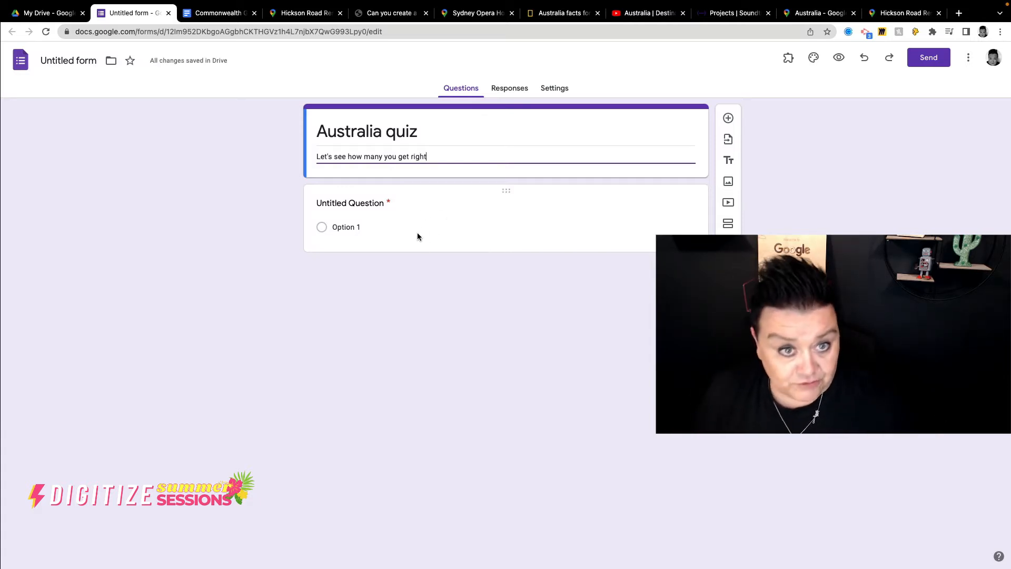
Examine the answer types available for the untitled question, leaving it as multiple choice.
{"action": "left_click", "coordinate": [387, 207]}
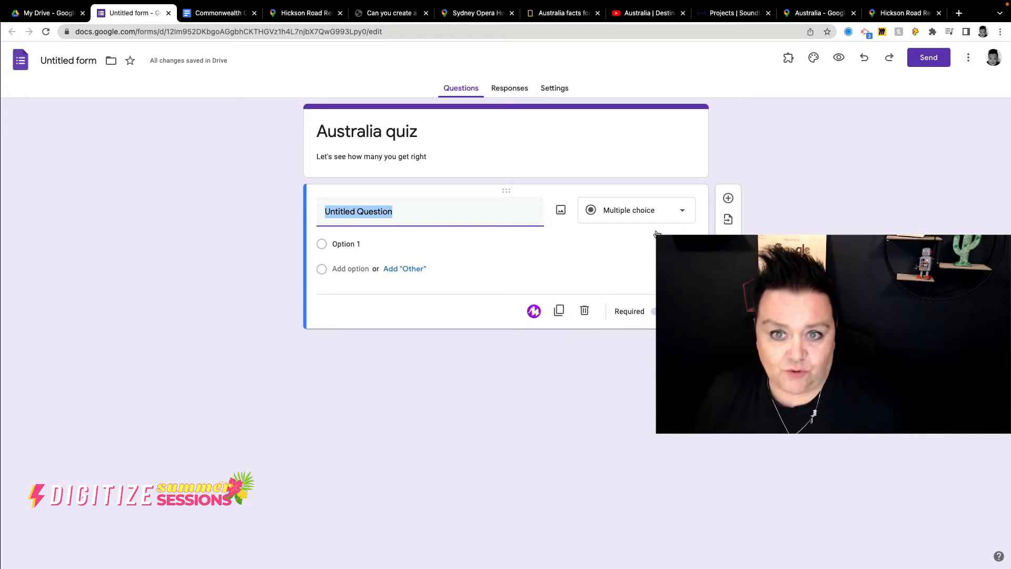
{"action": "left_click", "coordinate": [685, 213]}
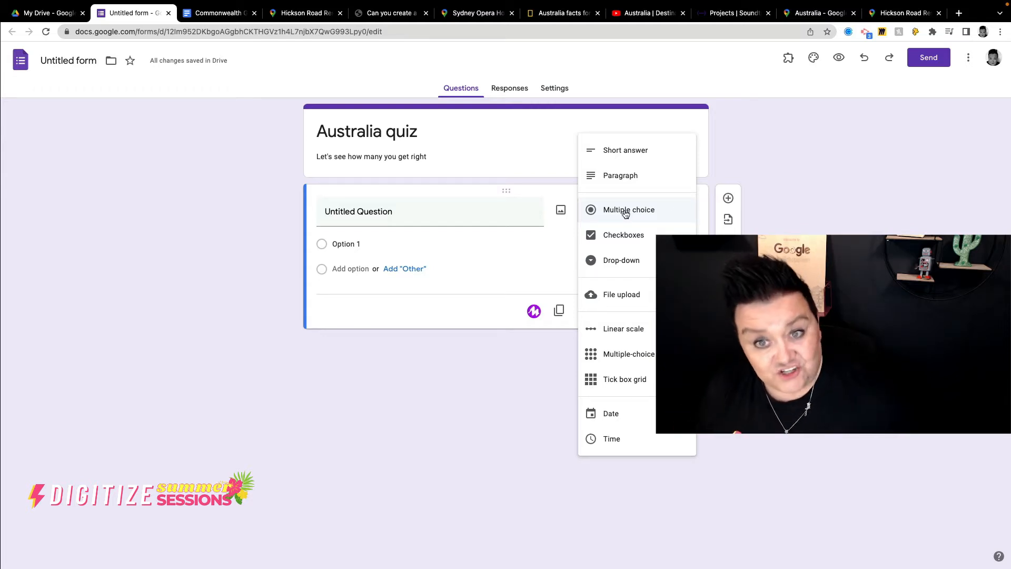
{"action": "left_click", "coordinate": [470, 310]}
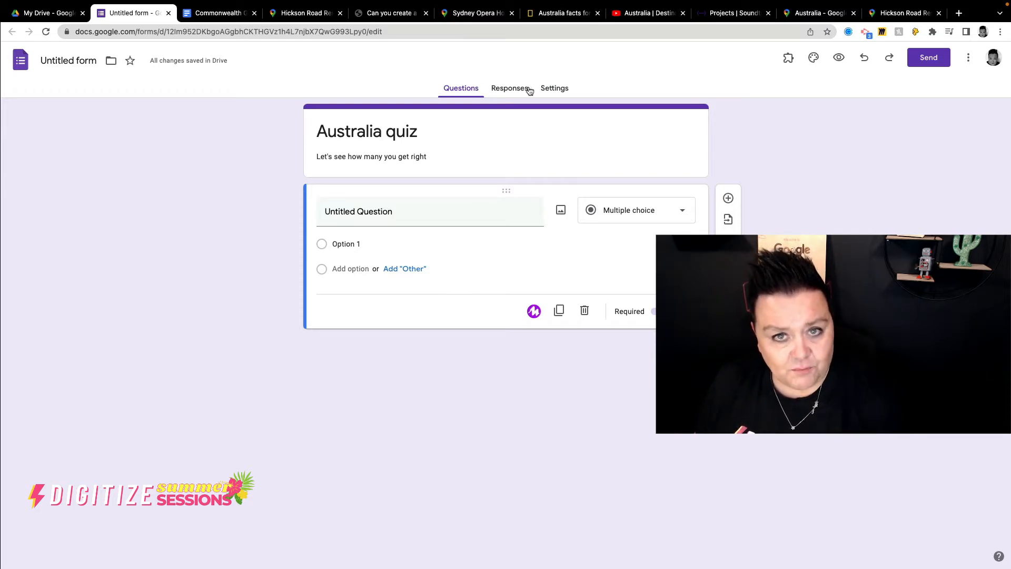
Make the form a quiz in its settings and return to the questions.
{"action": "left_click", "coordinate": [560, 91]}
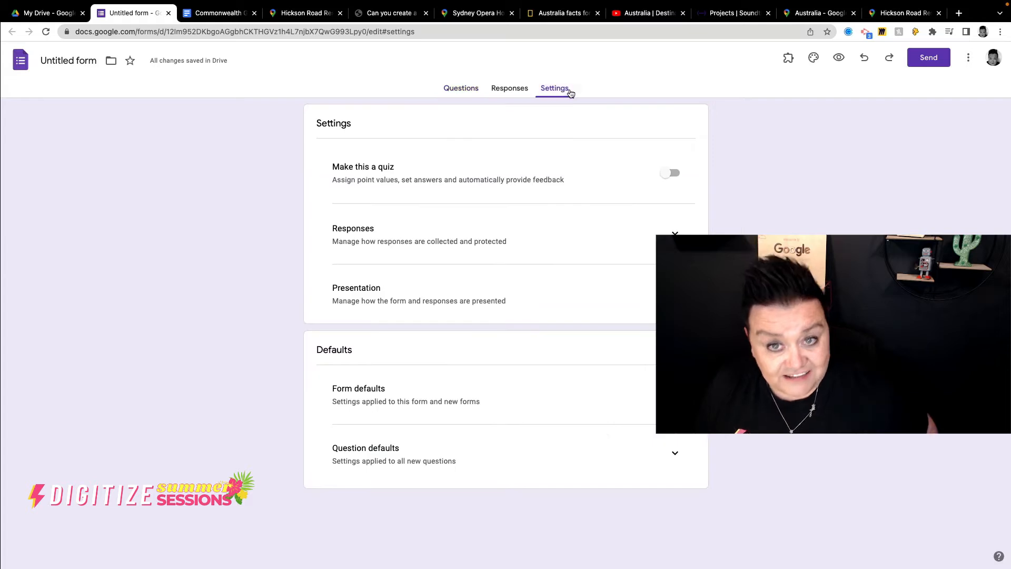
{"action": "left_click", "coordinate": [674, 173]}
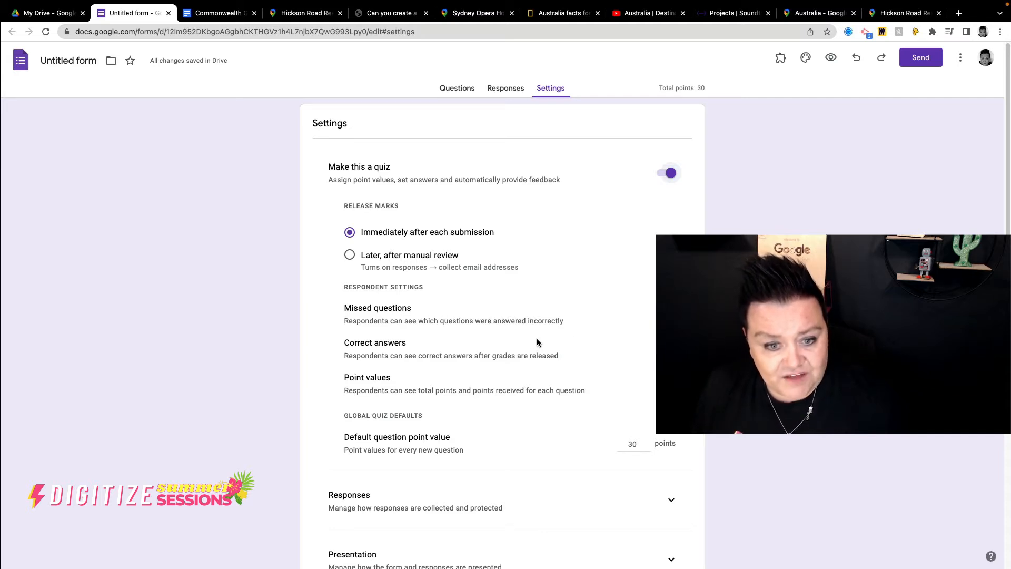
{"action": "left_click", "coordinate": [464, 90]}
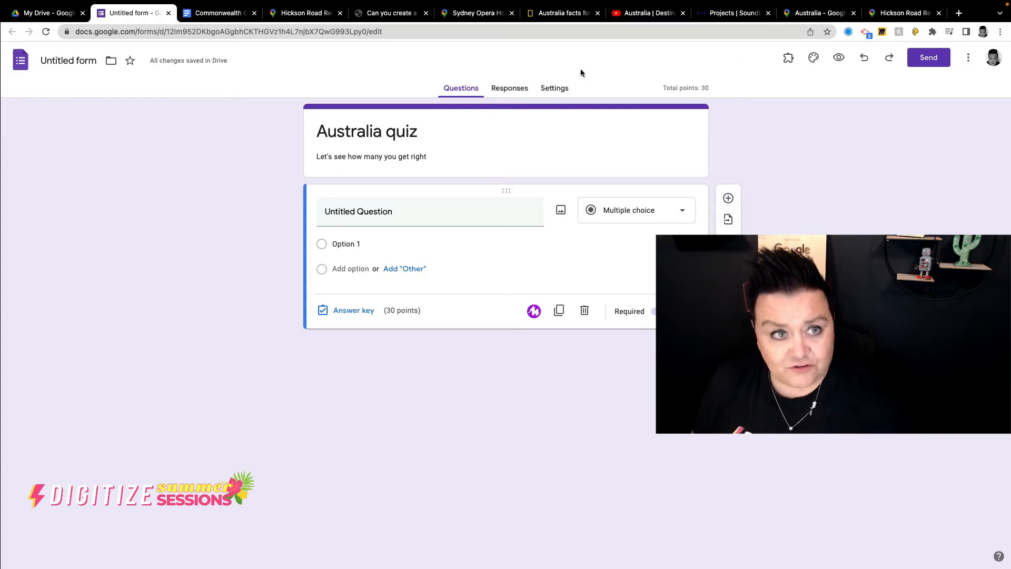
Examine the header image sources in the form's theme options: built-in Work and School themes, photos and file upload.
{"action": "left_click", "coordinate": [814, 58]}
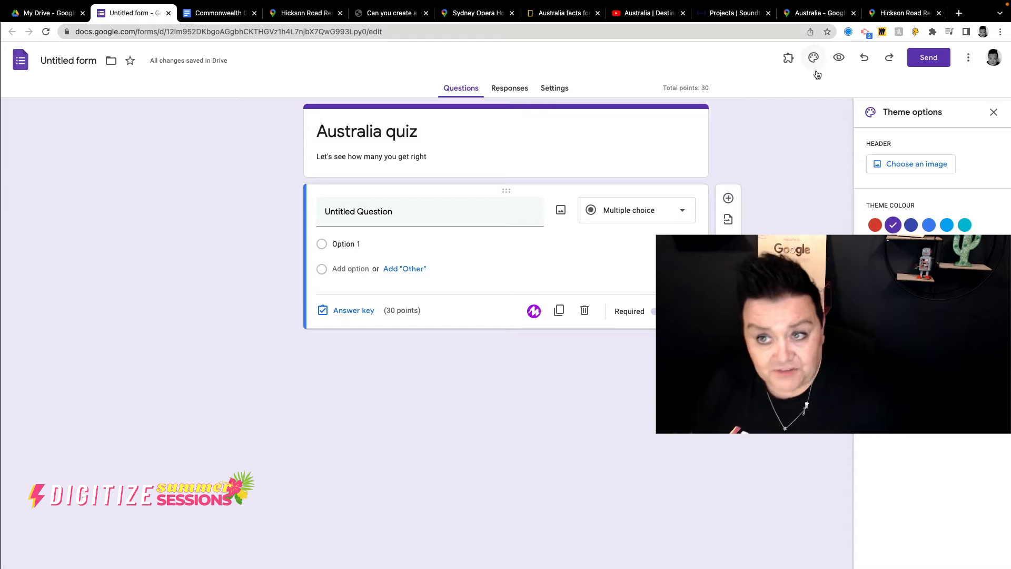
{"action": "left_click", "coordinate": [913, 164]}
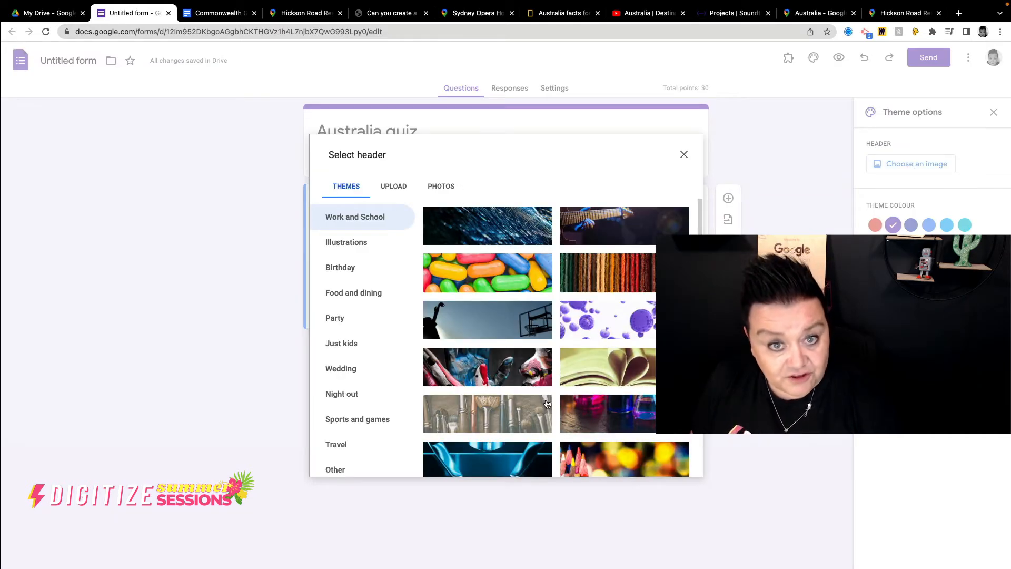
{"action": "scroll", "coordinate": [558, 381], "scroll_direction": "down", "scroll_amount": 10}
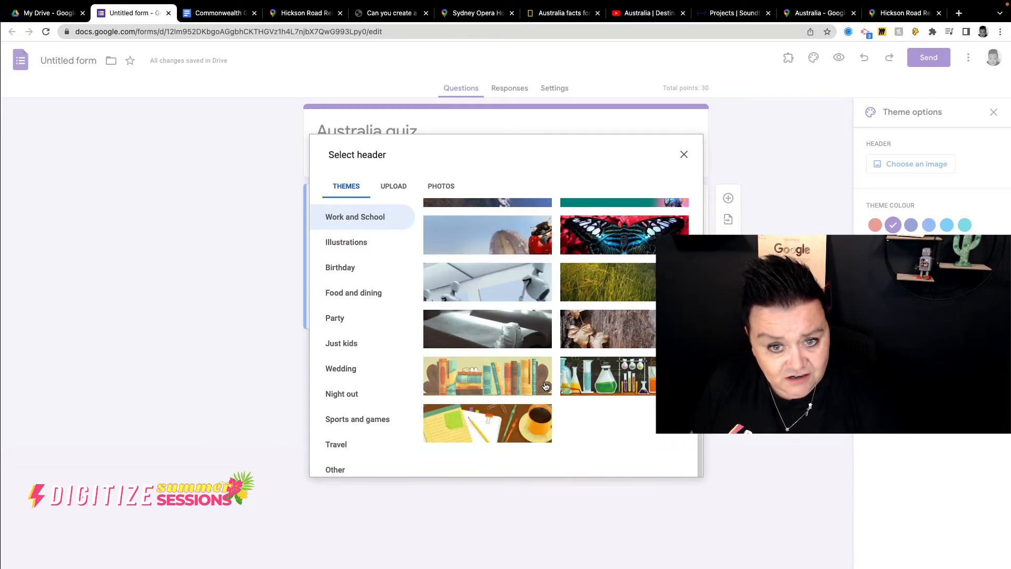
{"action": "scroll", "coordinate": [544, 386], "scroll_direction": "up", "scroll_amount": 5}
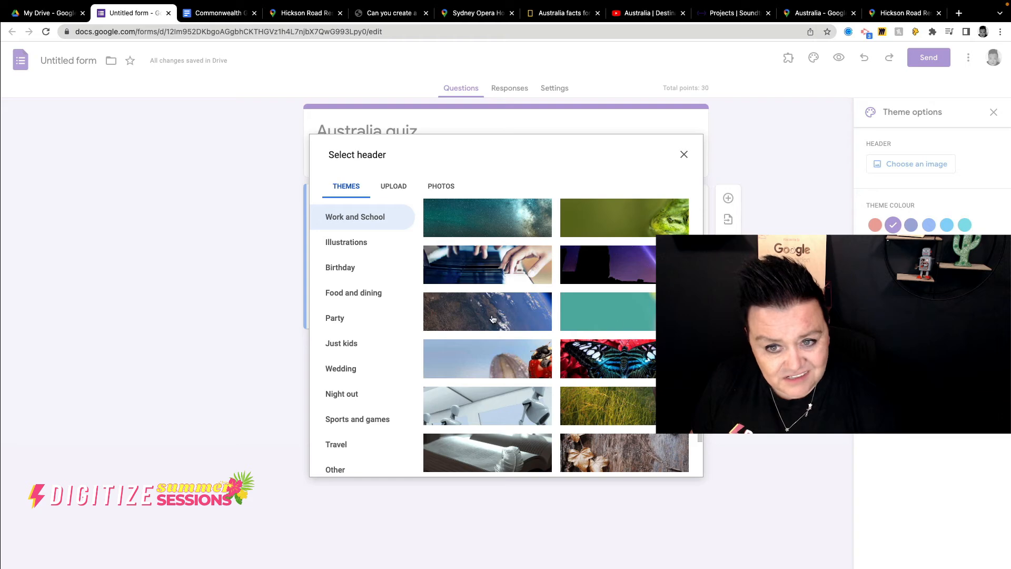
{"action": "left_click", "coordinate": [585, 318]}
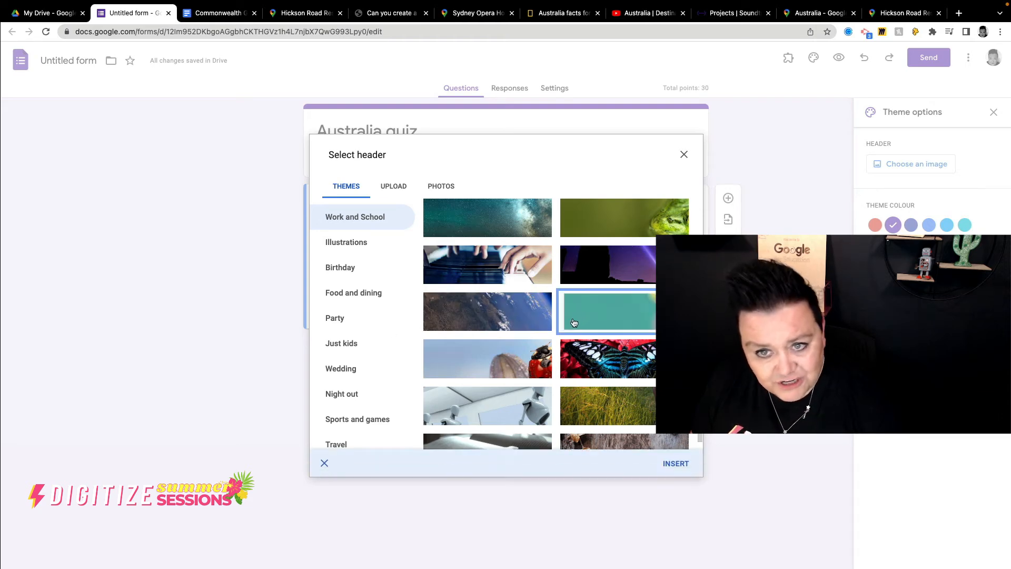
{"action": "scroll", "coordinate": [577, 322], "scroll_direction": "down", "scroll_amount": 3}
{"action": "scroll", "coordinate": [571, 324], "scroll_direction": "up", "scroll_amount": 12}
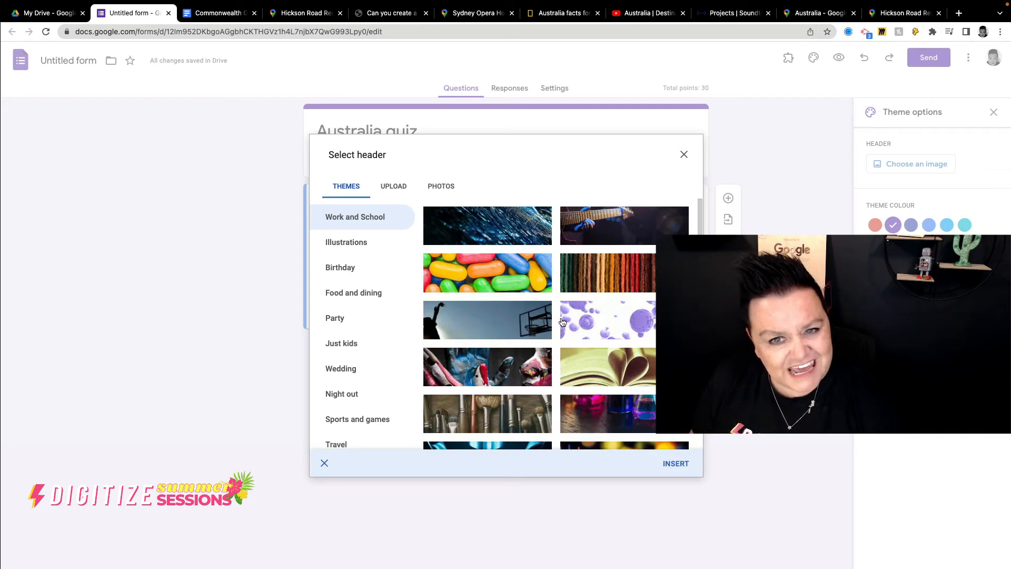
{"action": "left_click", "coordinate": [446, 187]}
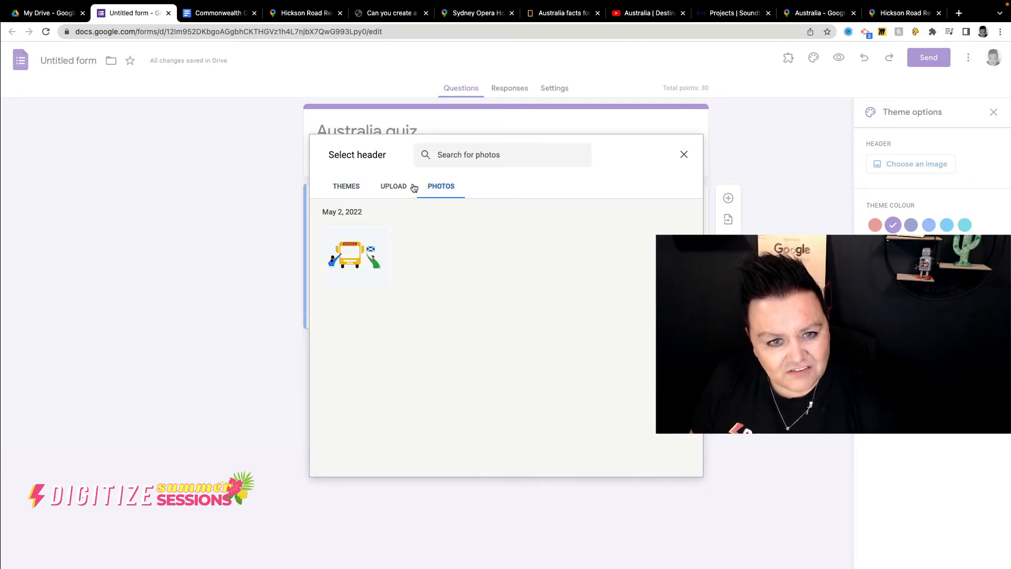
{"action": "left_click", "coordinate": [396, 190]}
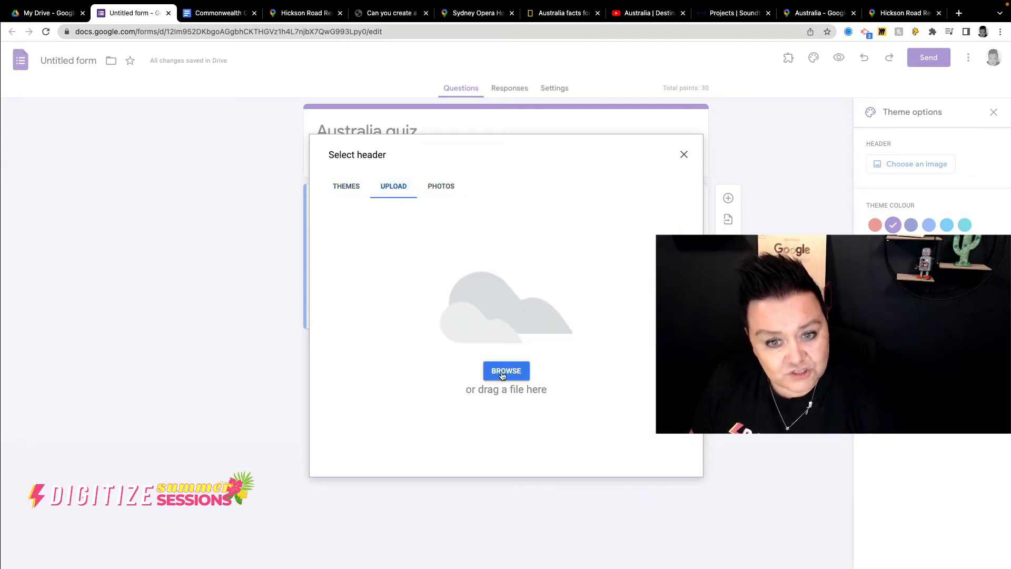
{"action": "left_click", "coordinate": [684, 156]}
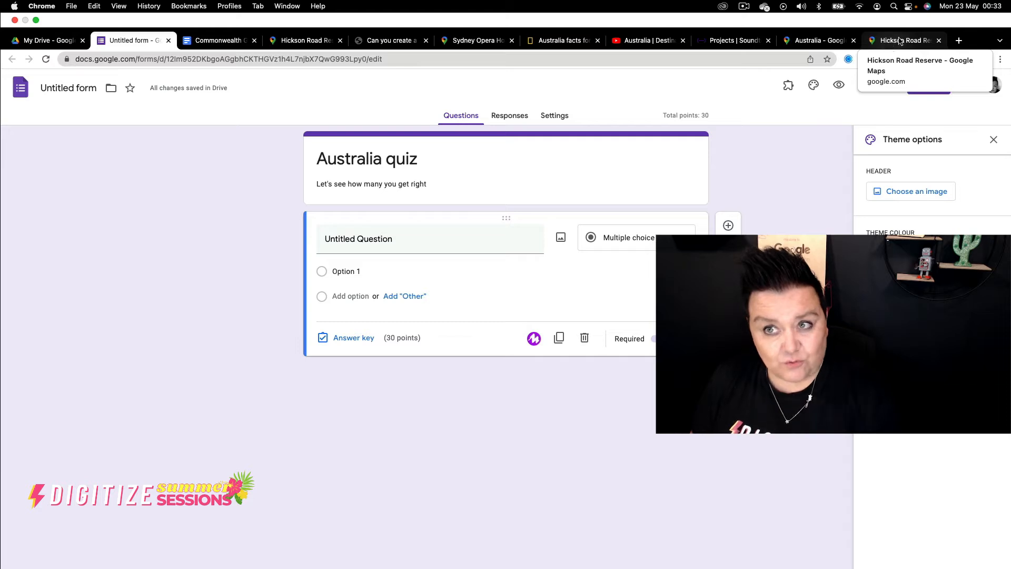
Open unsplash.com in a new browser tab.
{"action": "left_click", "coordinate": [959, 42]}
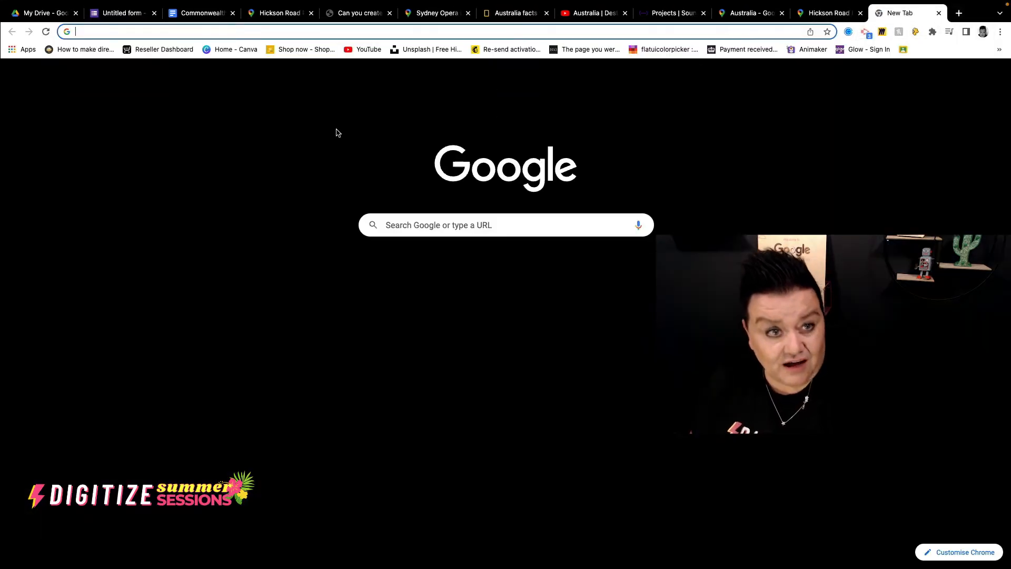
{"action": "left_click", "coordinate": [110, 31]}
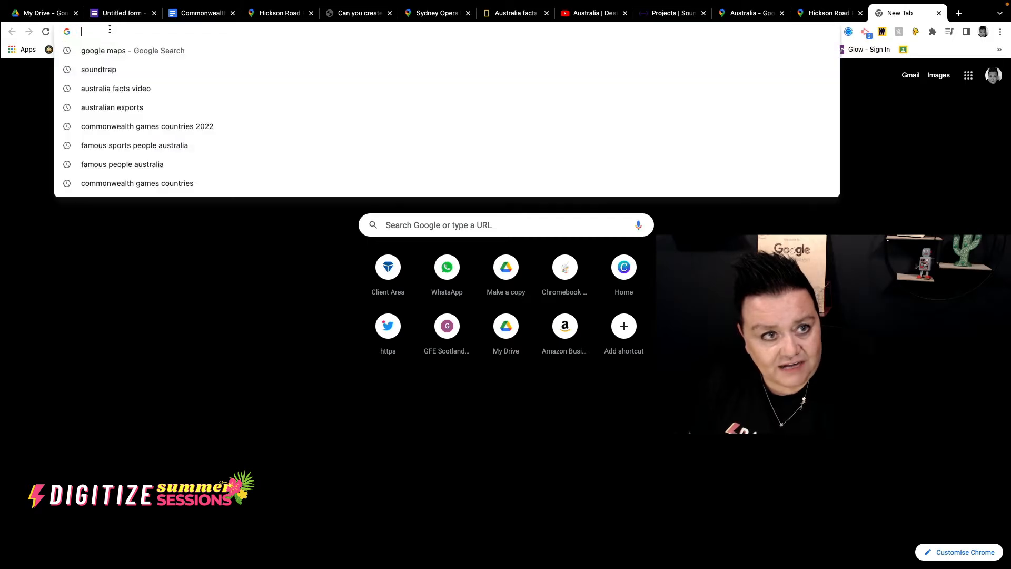
{"action": "type", "text": "unsplash.com"}
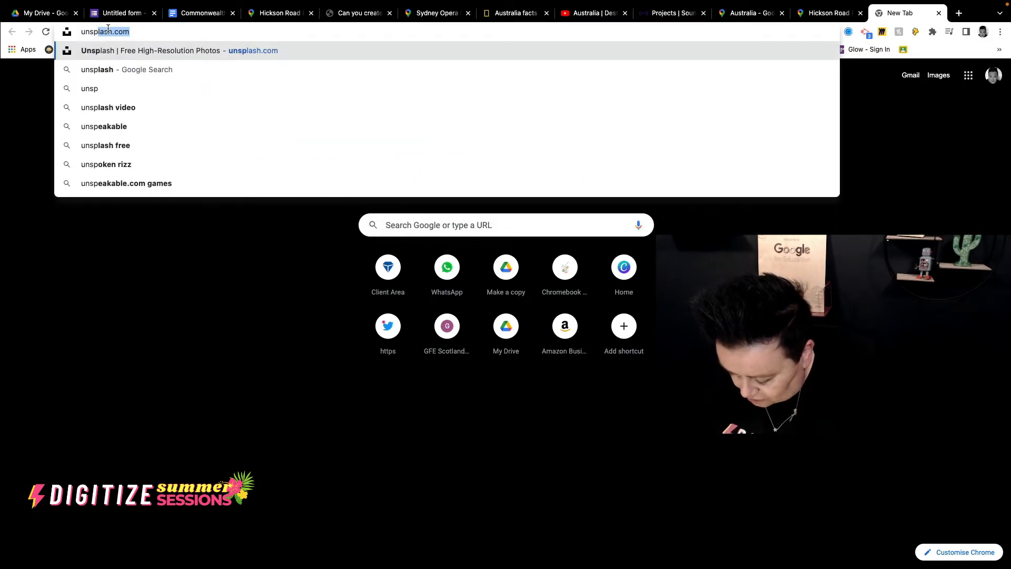
{"action": "key", "text": "Return"}
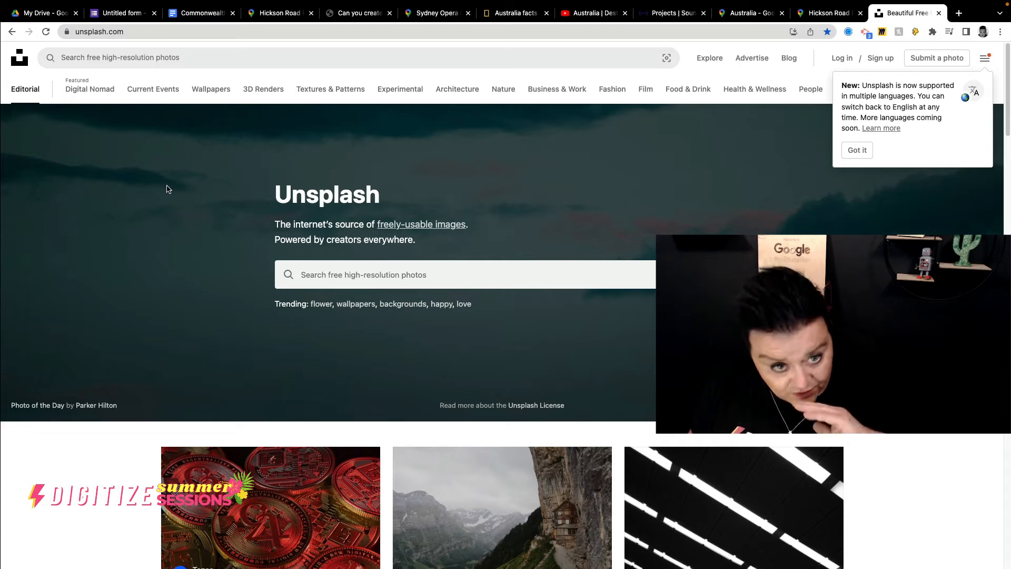
Search Unsplash for "australia" and download the night-time photo of the Sydney Opera House.
{"action": "left_click", "coordinate": [374, 275]}
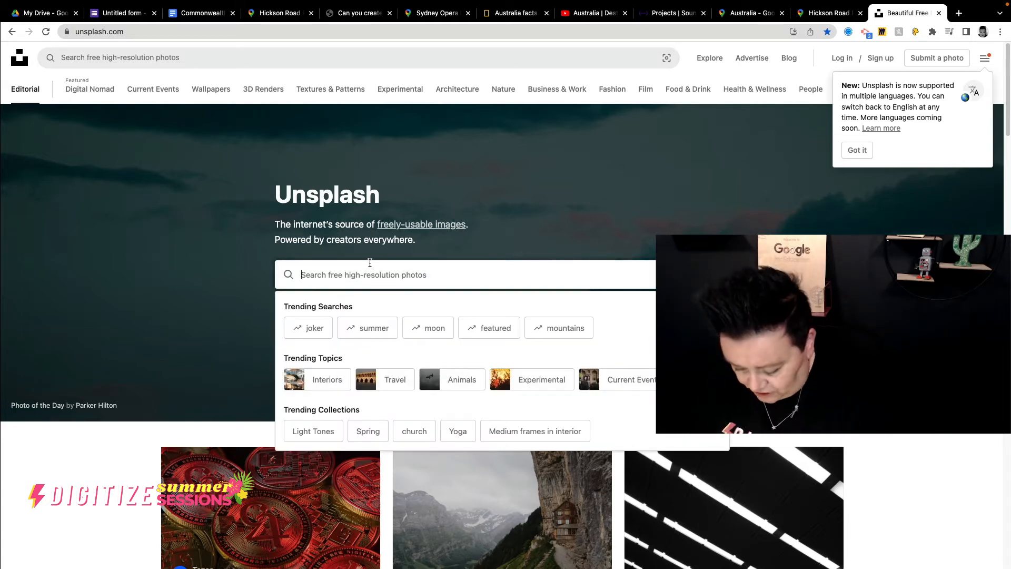
{"action": "type", "text": "australi"}
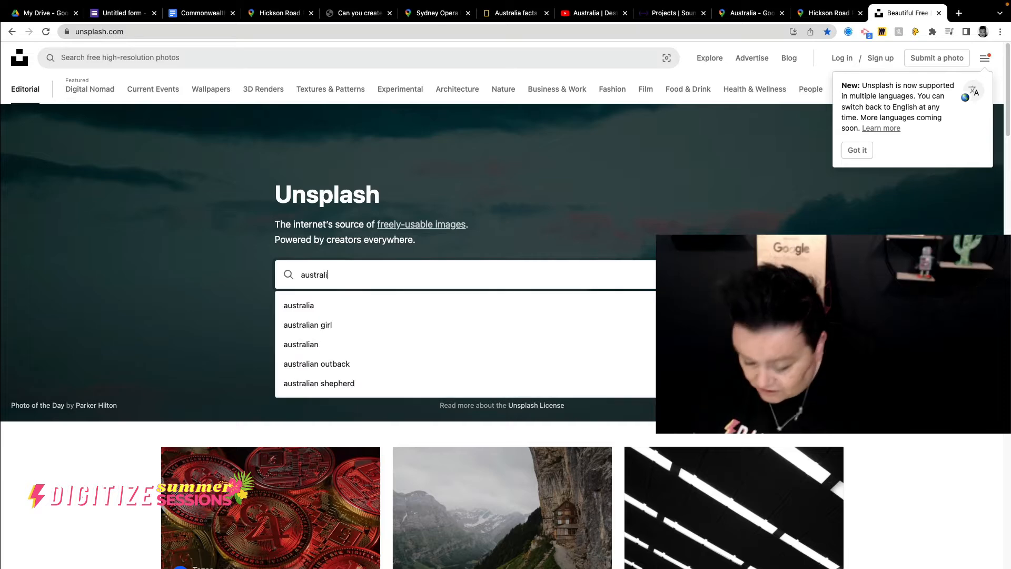
{"action": "type", "text": "a]"}
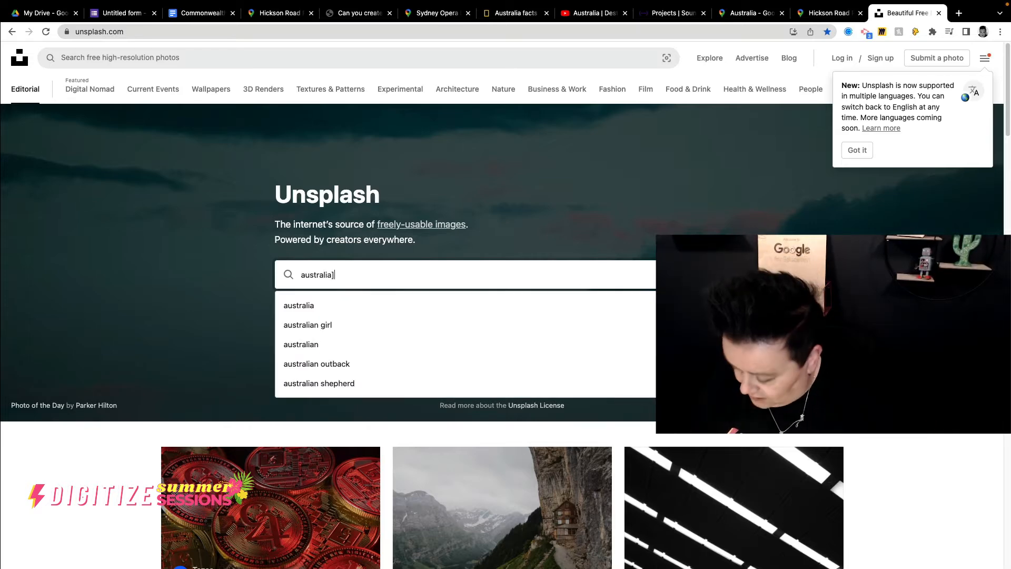
{"action": "key", "text": "BackSpace"}
{"action": "key", "text": "Return"}
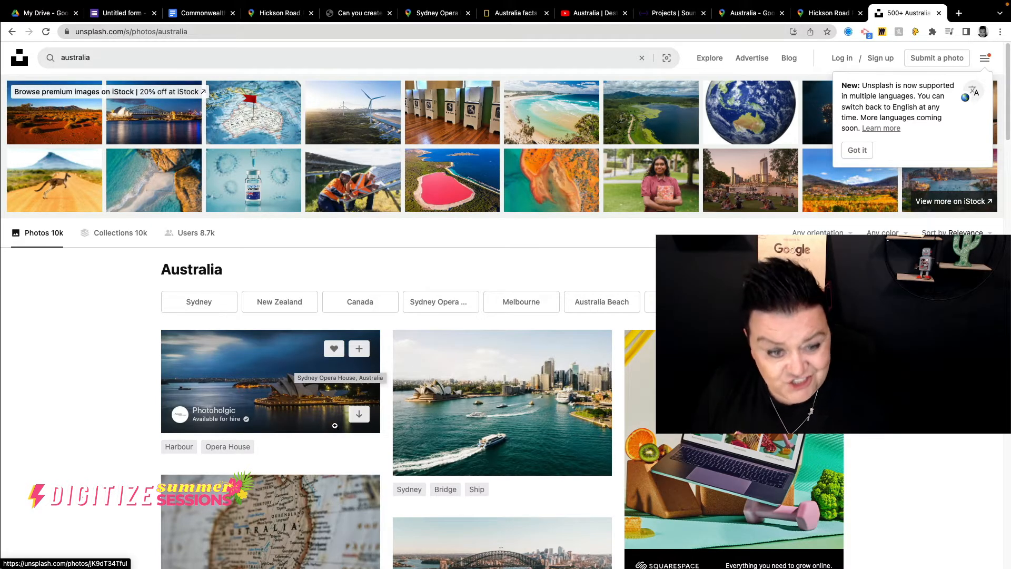
{"action": "left_click", "coordinate": [358, 416]}
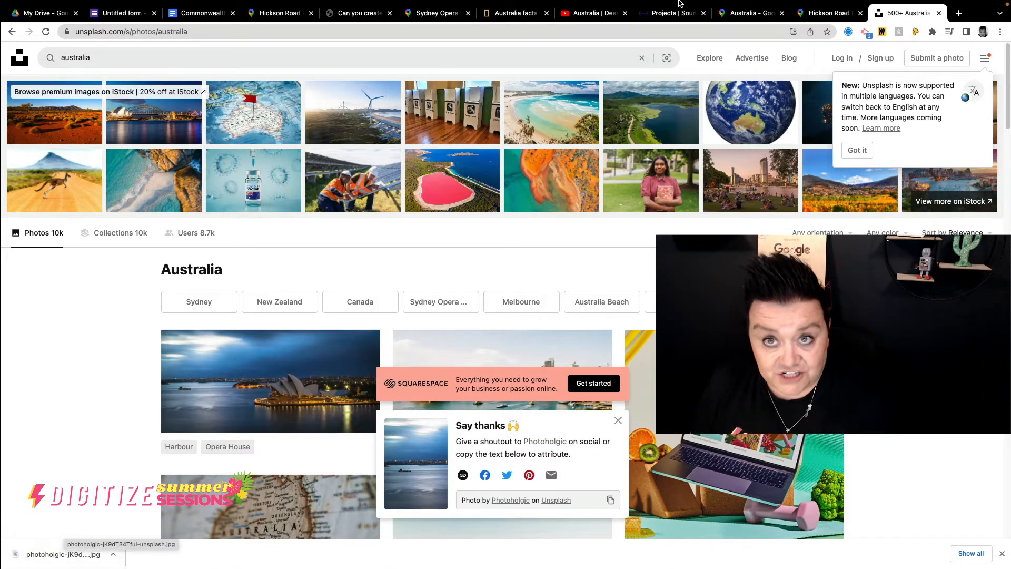
Return to the form, upload the Opera House photo from Downloads as its header image, and view the theme's font styles.
{"action": "mouse_move", "coordinate": [657, 4]}
{"action": "left_click", "coordinate": [120, 44]}
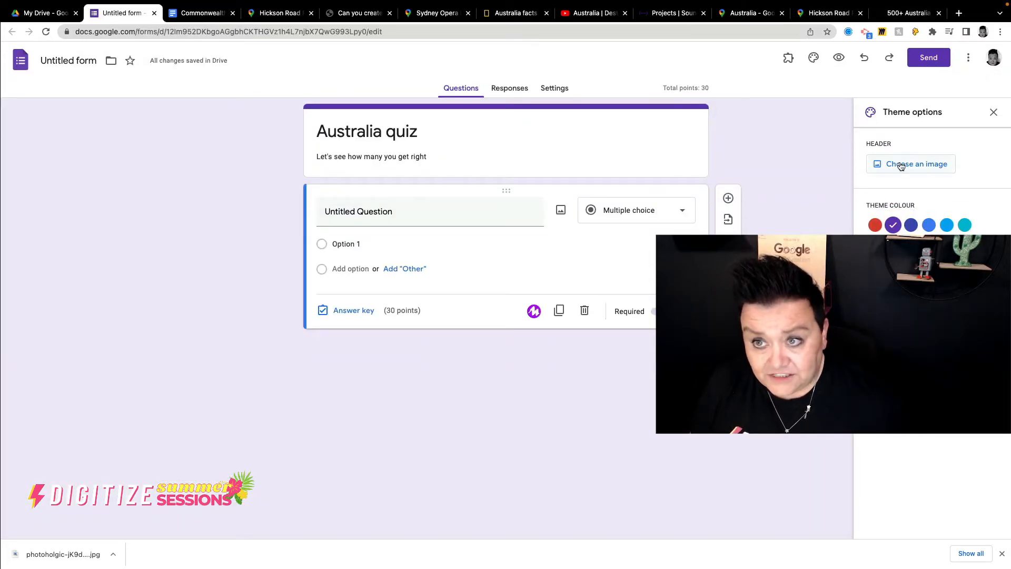
{"action": "left_click", "coordinate": [900, 166]}
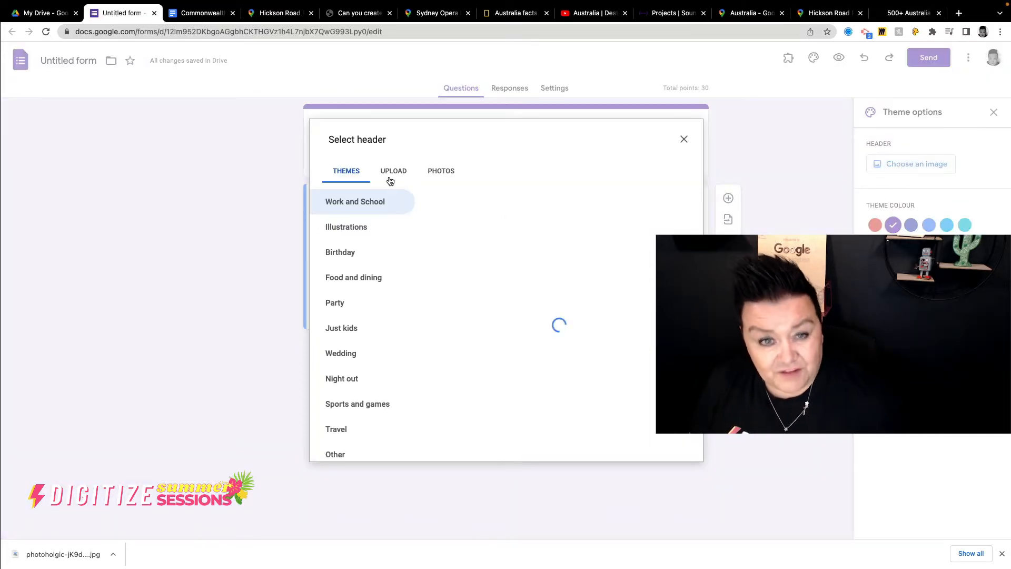
{"action": "left_click", "coordinate": [392, 174]}
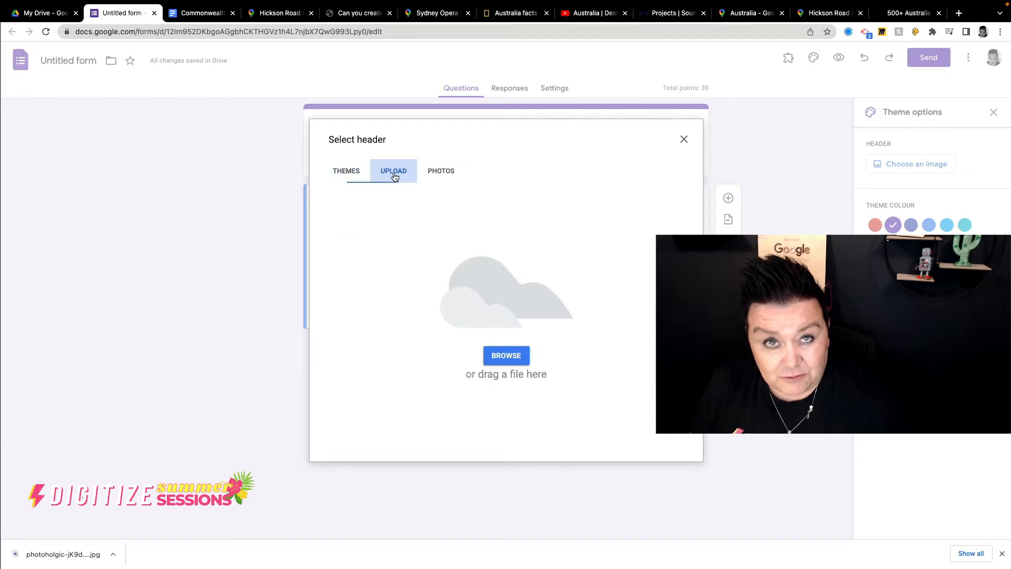
{"action": "left_click", "coordinate": [506, 355]}
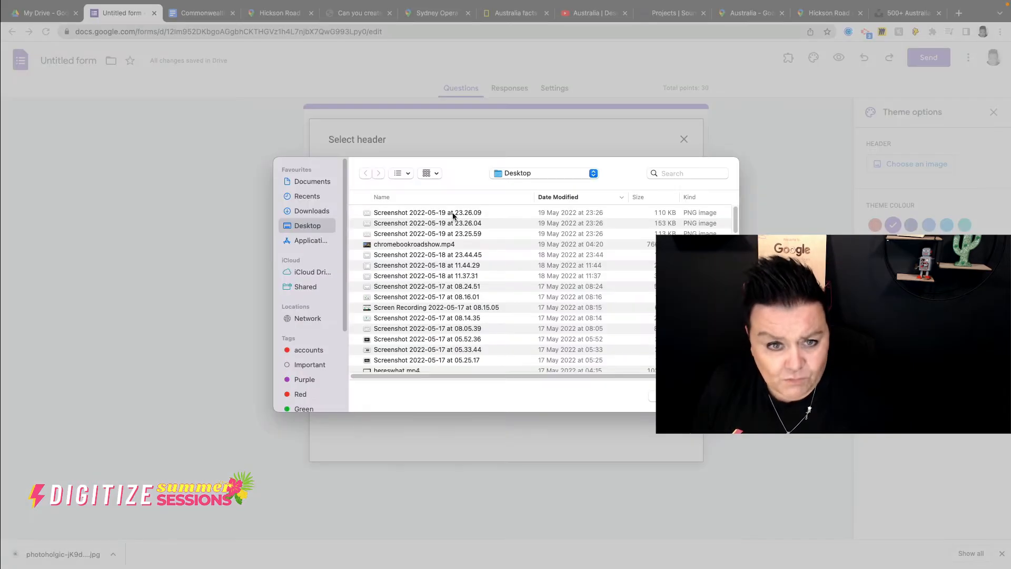
{"action": "left_click", "coordinate": [317, 213]}
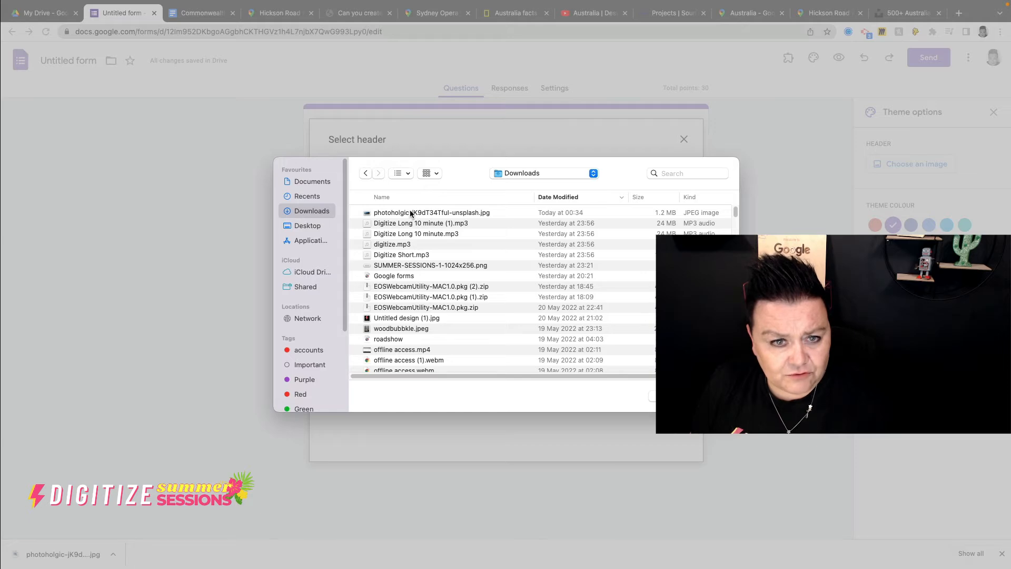
{"action": "double_click", "coordinate": [410, 213]}
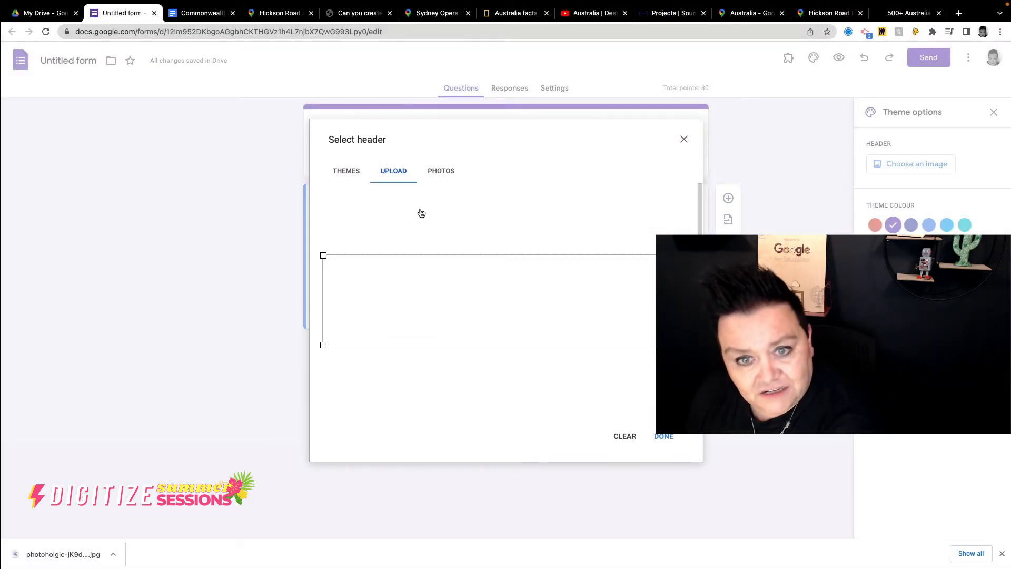
{"action": "mouse_move", "coordinate": [551, 306]}
{"action": "left_mouse_down"}
{"action": "mouse_move", "coordinate": [548, 324]}
{"action": "mouse_move", "coordinate": [552, 280]}
{"action": "mouse_move", "coordinate": [555, 330]}
{"action": "mouse_move", "coordinate": [556, 319]}
{"action": "left_mouse_up"}
{"action": "left_click", "coordinate": [678, 449]}
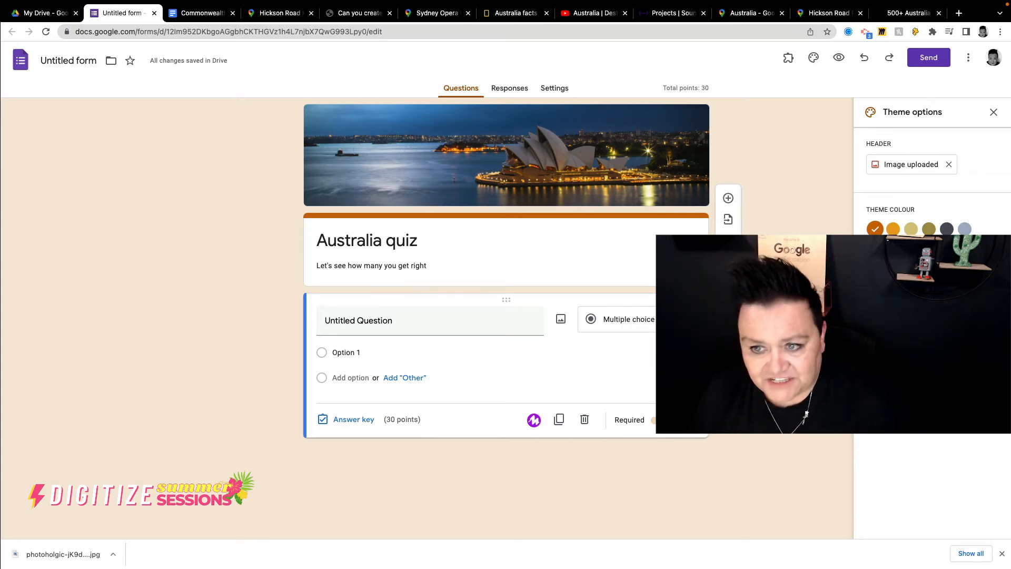
{"action": "left_click", "coordinate": [933, 370]}
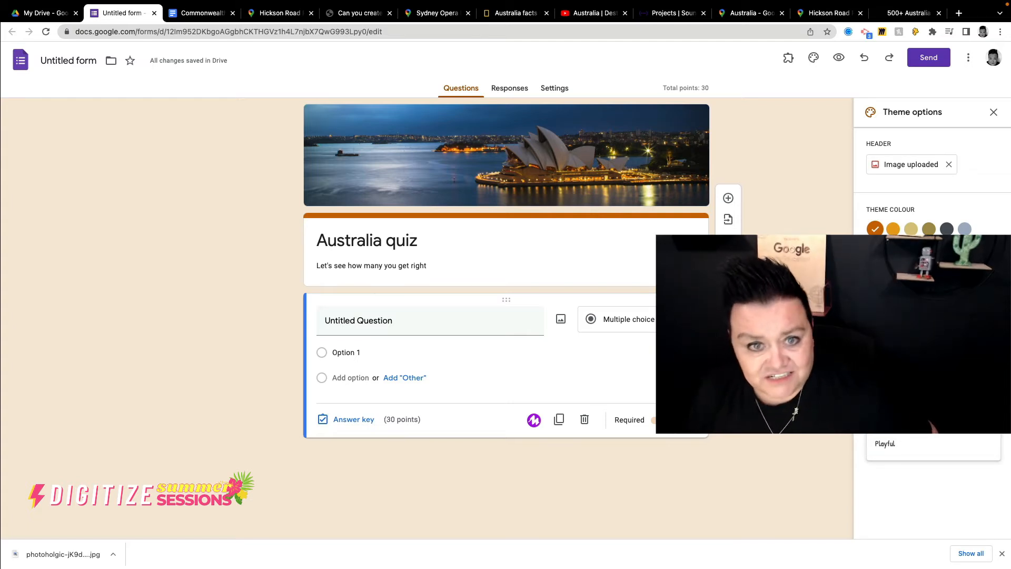
{"action": "left_click", "coordinate": [916, 367]}
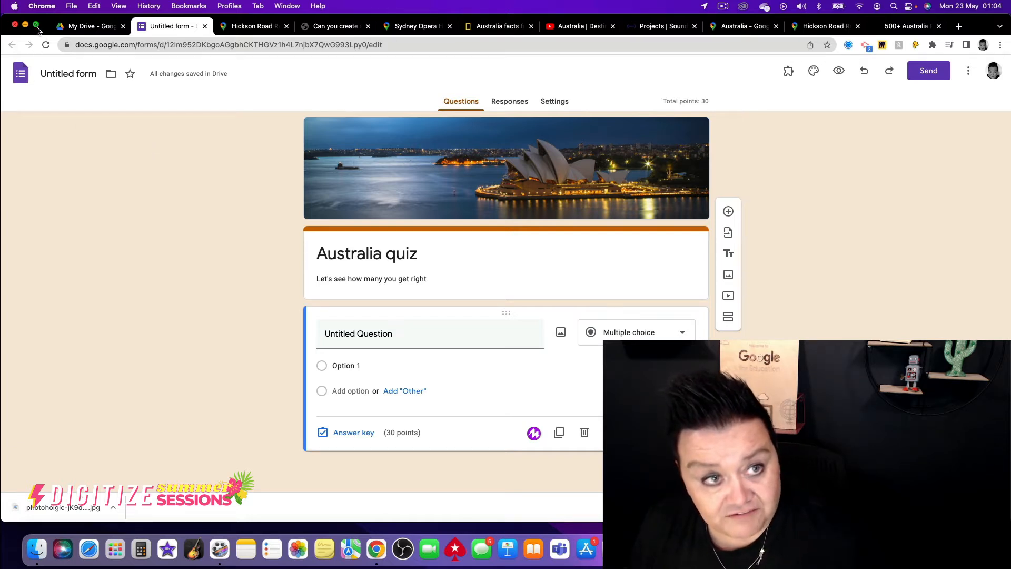
{"action": "mouse_move", "coordinate": [38, 28]}
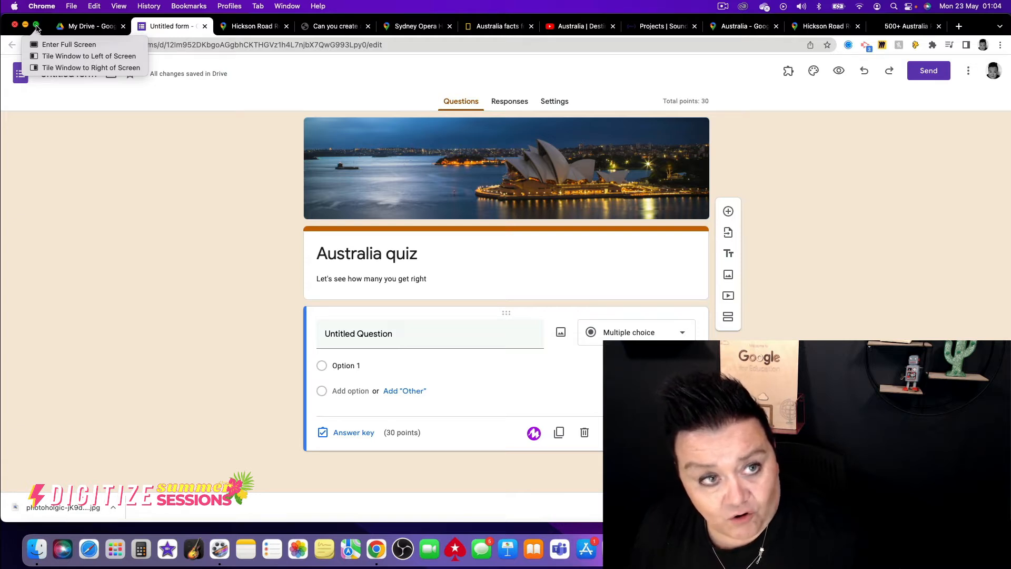
{"action": "left_click", "coordinate": [86, 57]}
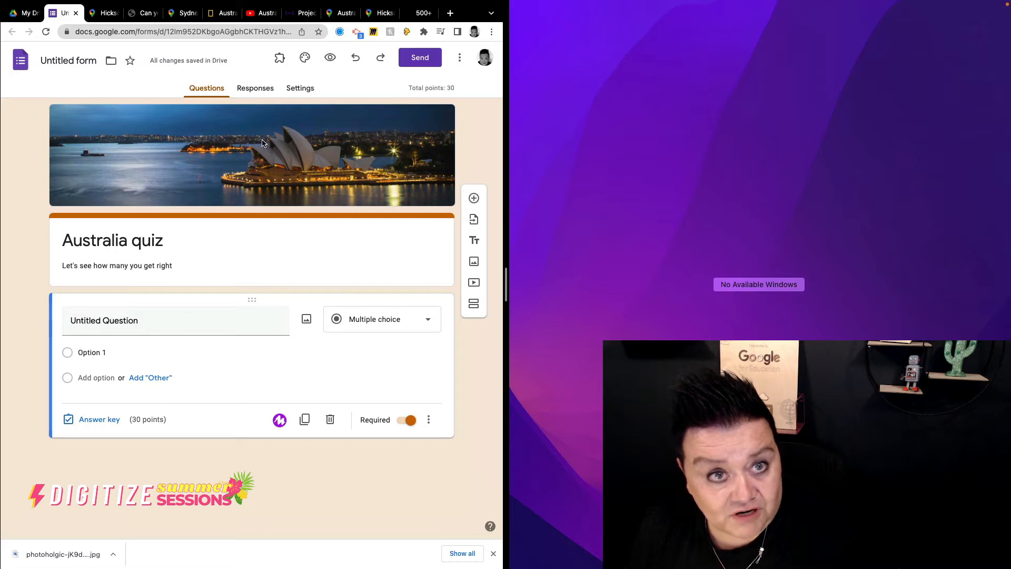
{"action": "left_click", "coordinate": [743, 283]}
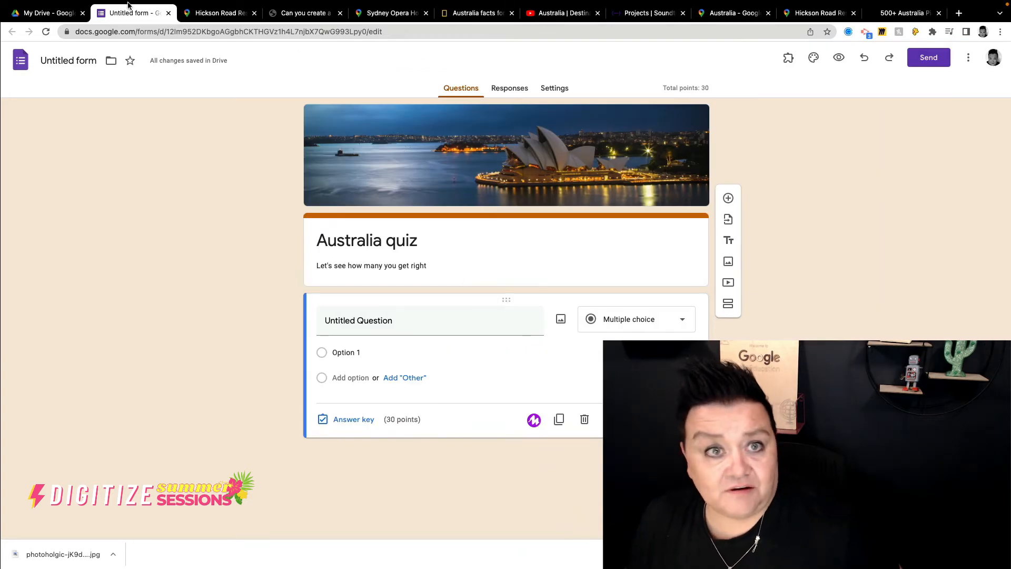
Open the Copy of Commonwealth Games Quiz Plan document from Drive and detach it into its own browser window.
{"action": "left_click", "coordinate": [53, 41]}
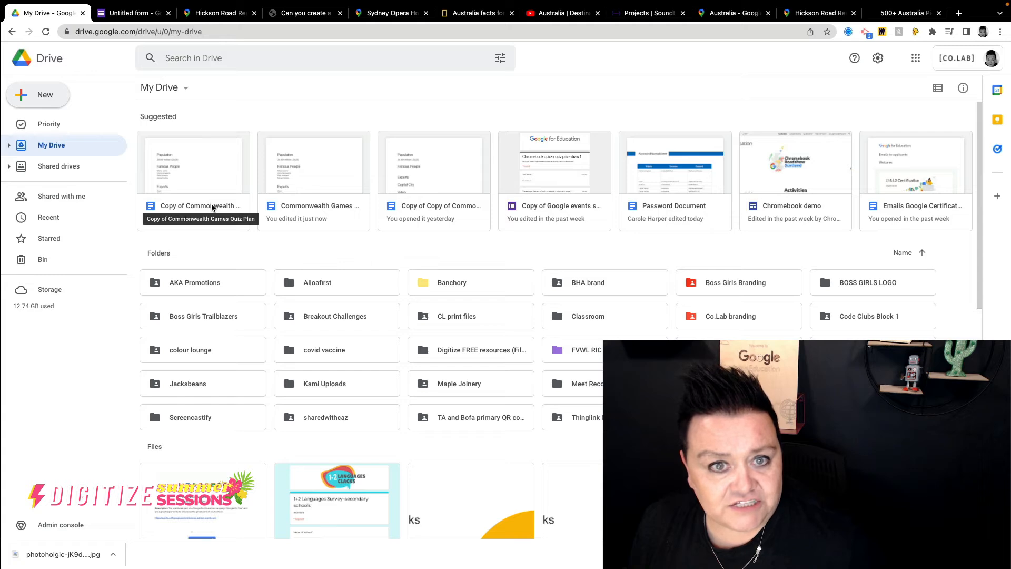
{"action": "double_click", "coordinate": [211, 205]}
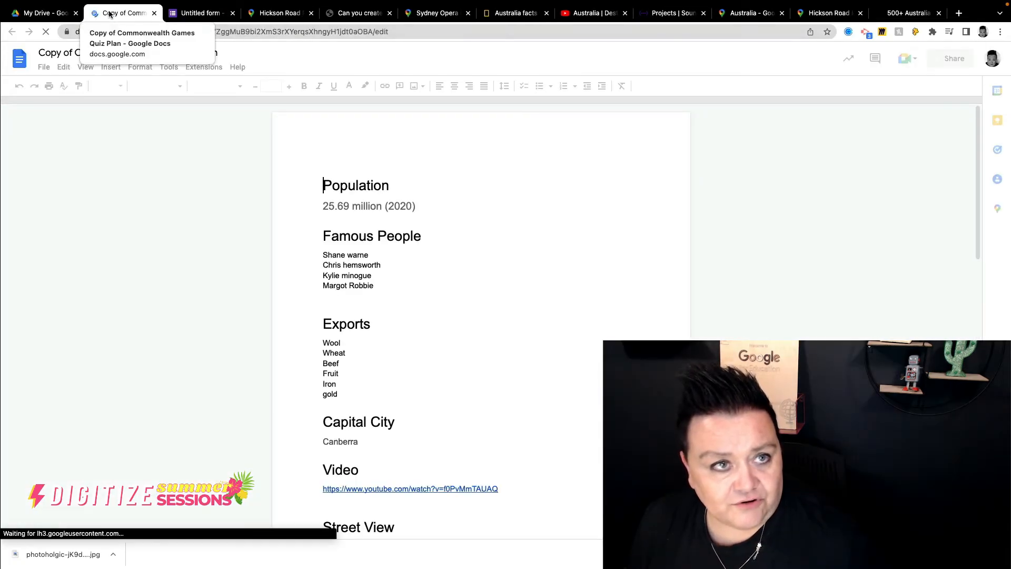
{"action": "left_click_drag", "start_coordinate": [110, 16], "coordinate": [1010, 151]}
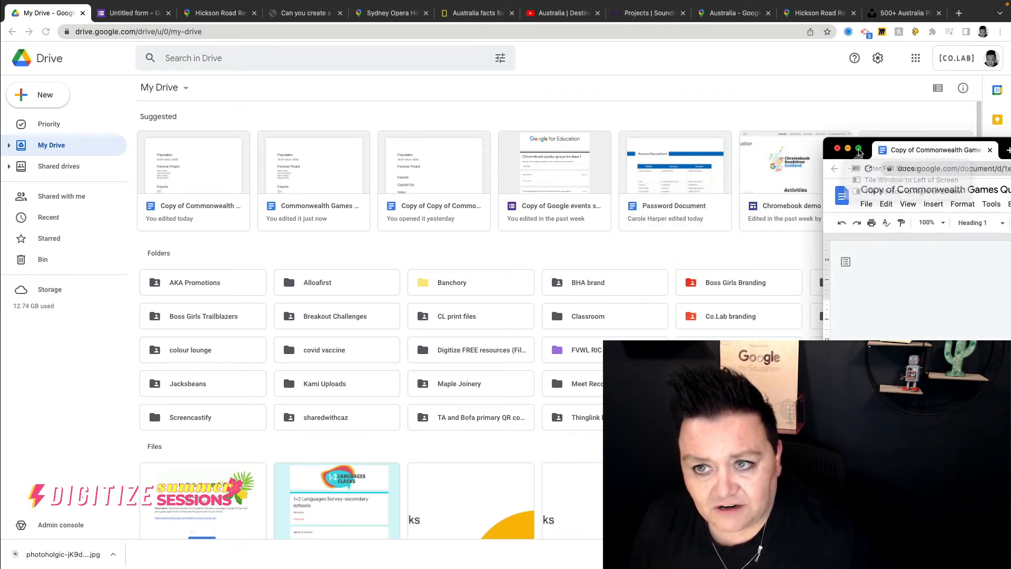
Take the Drive browser window out of full screen and tile it on the left half, with the quiz plan on the right.
{"action": "mouse_move", "coordinate": [860, 153]}
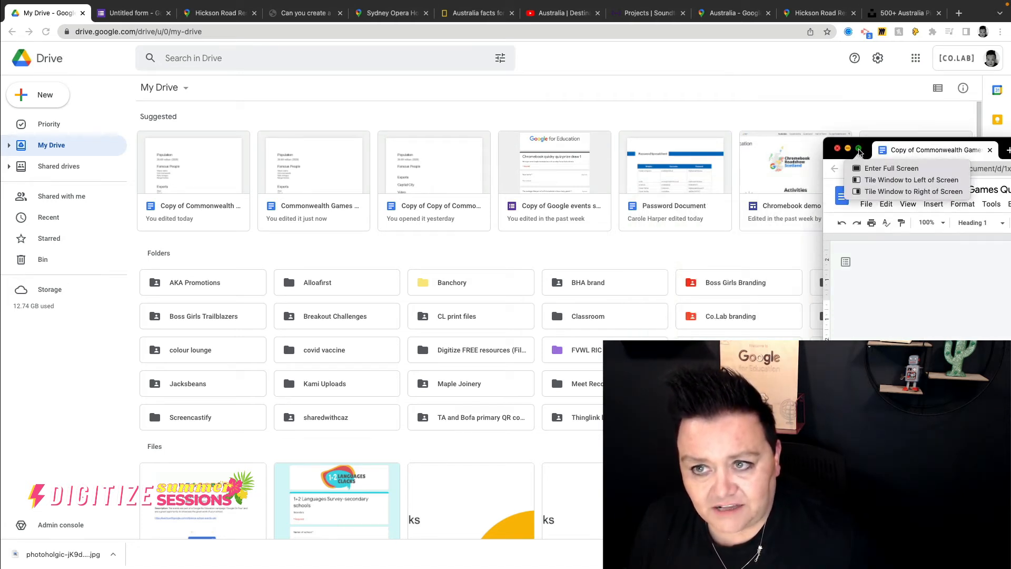
{"action": "left_click", "coordinate": [880, 195]}
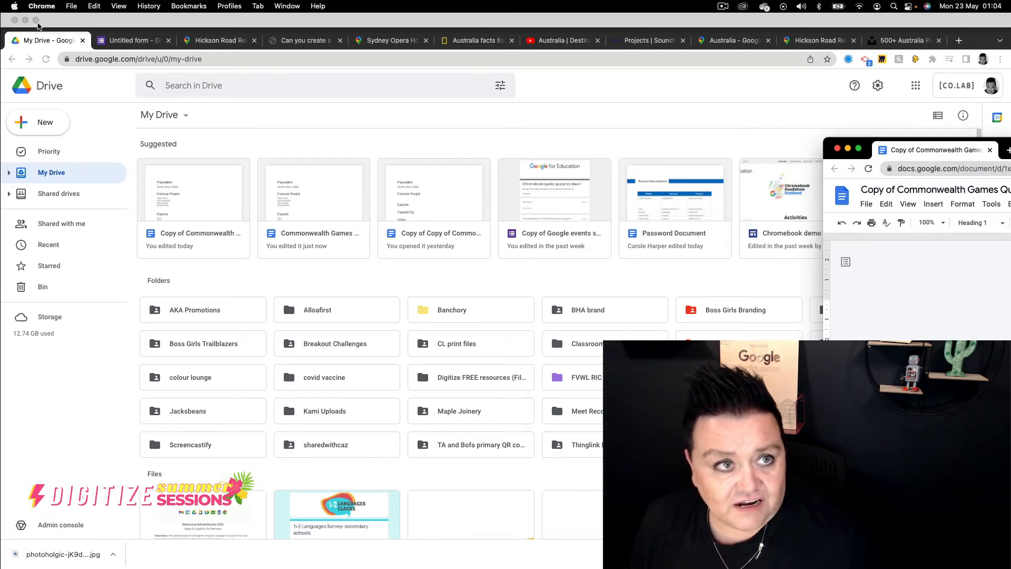
{"action": "left_click", "coordinate": [38, 23]}
{"action": "mouse_move", "coordinate": [36, 20]}
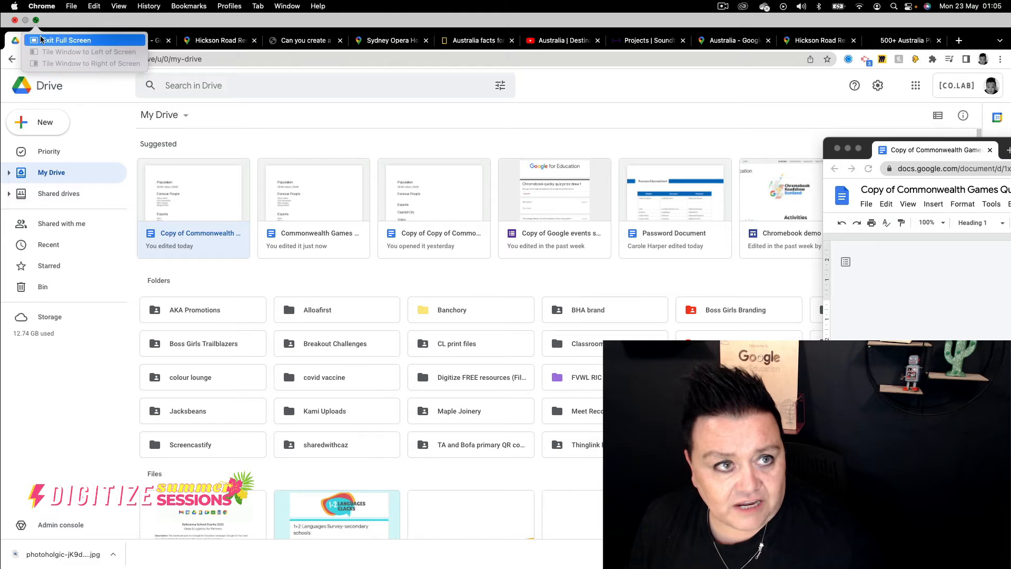
{"action": "left_click", "coordinate": [63, 40]}
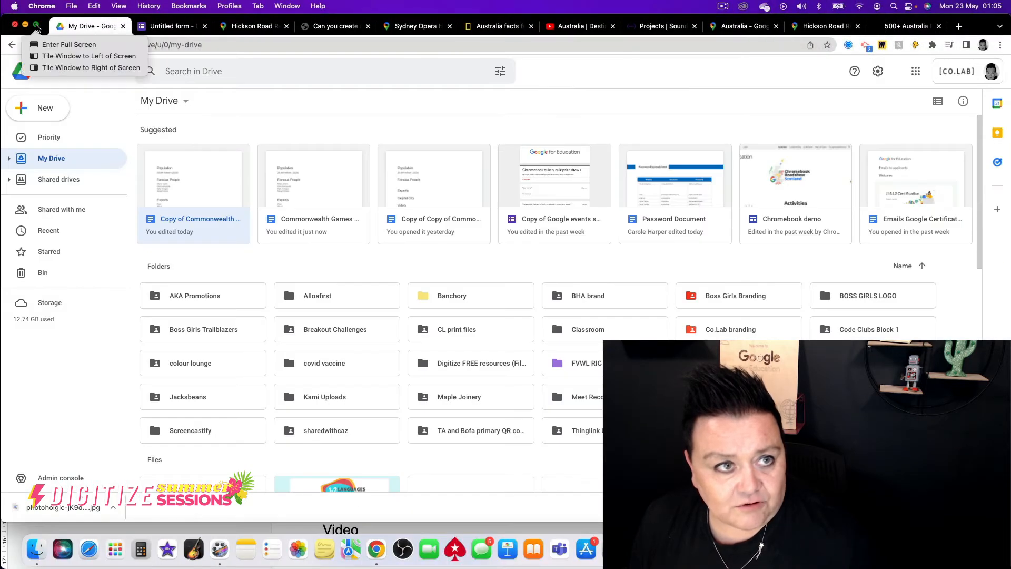
{"action": "left_click", "coordinate": [54, 58]}
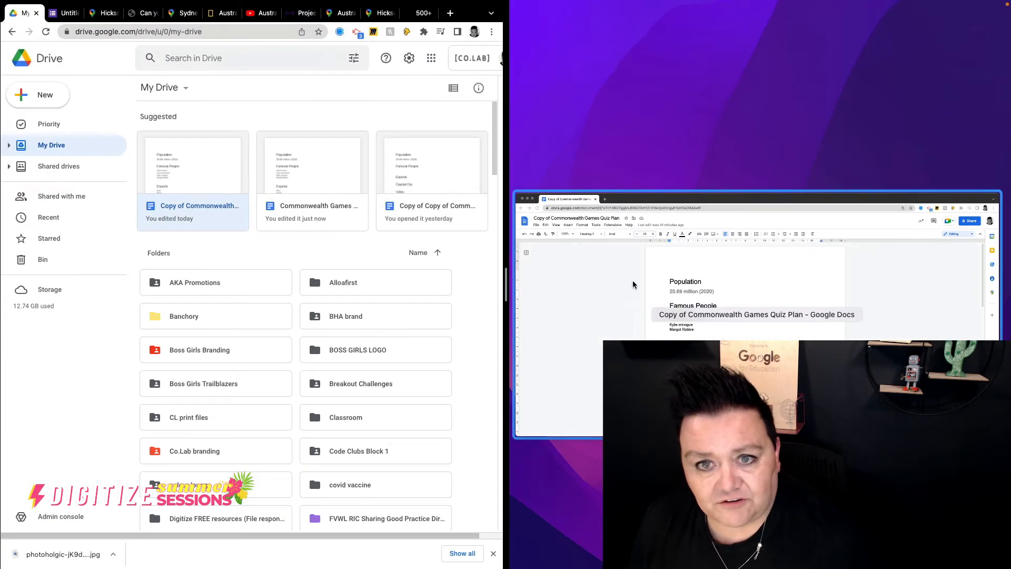
{"action": "left_click", "coordinate": [562, 202]}
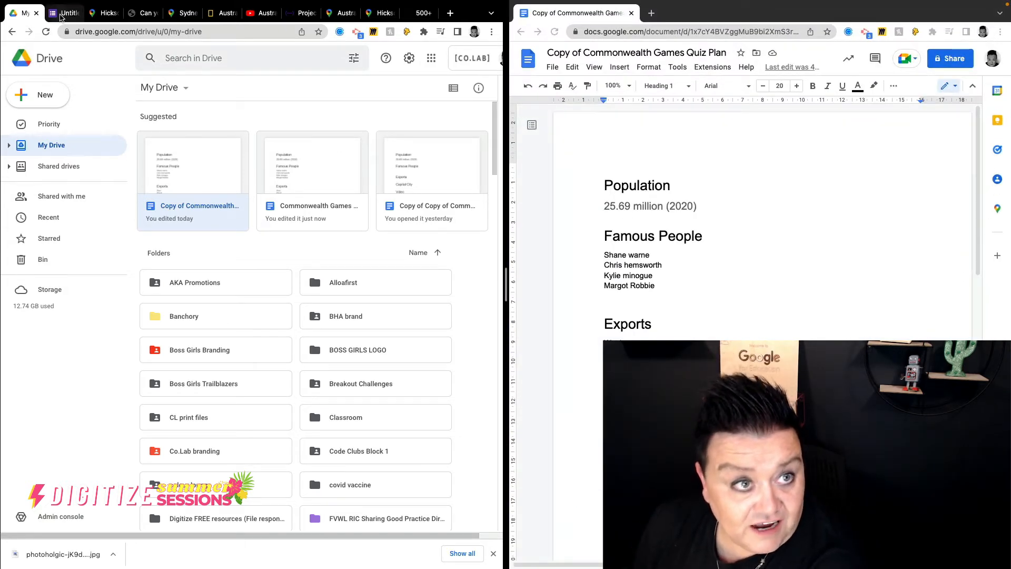
Switch to the Australia quiz form and title its untitled question "What is the population of Australia?".
{"action": "left_click", "coordinate": [60, 14]}
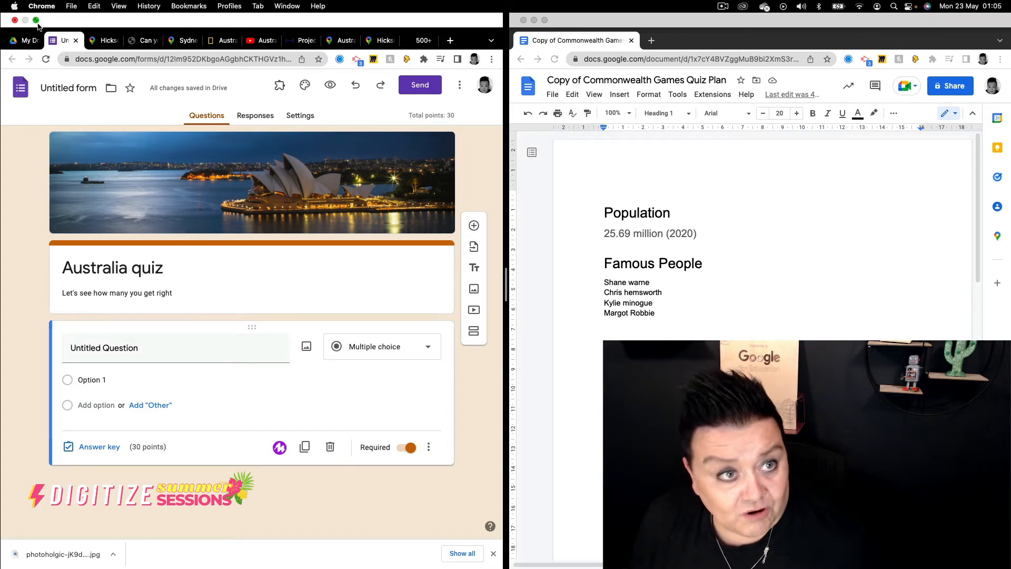
{"action": "mouse_move", "coordinate": [37, 22]}
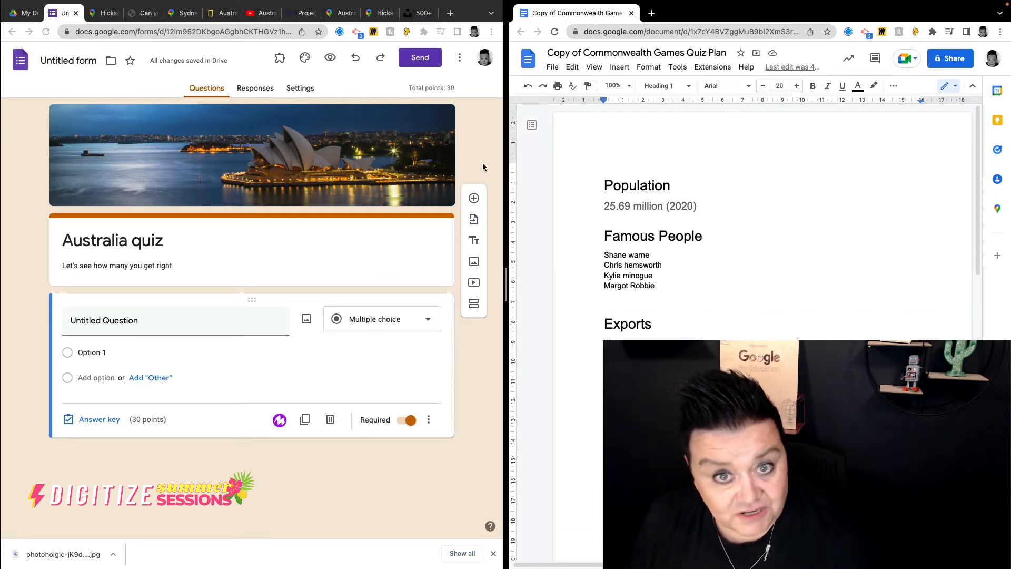
{"action": "left_click", "coordinate": [482, 163]}
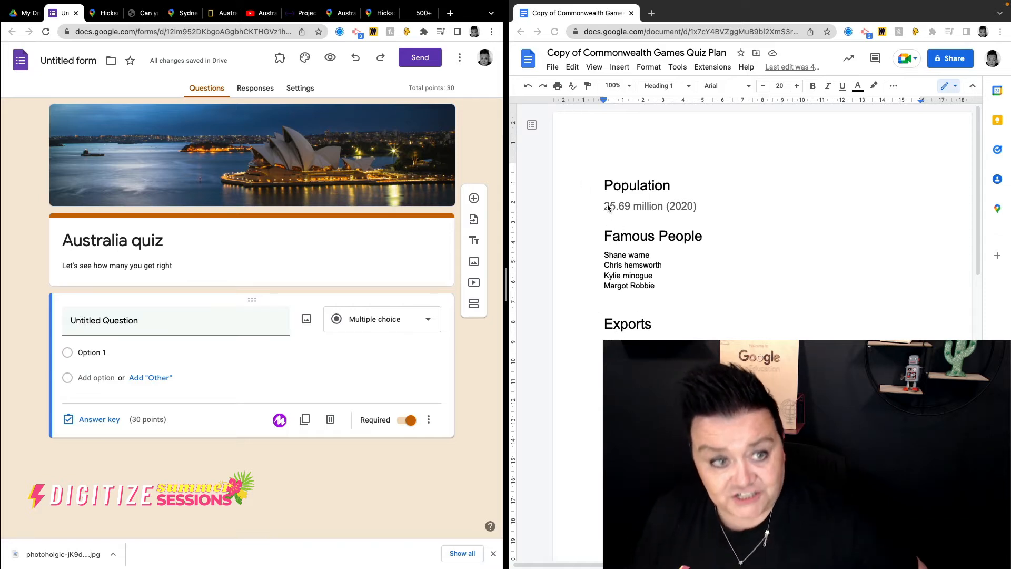
{"action": "left_click", "coordinate": [167, 321]}
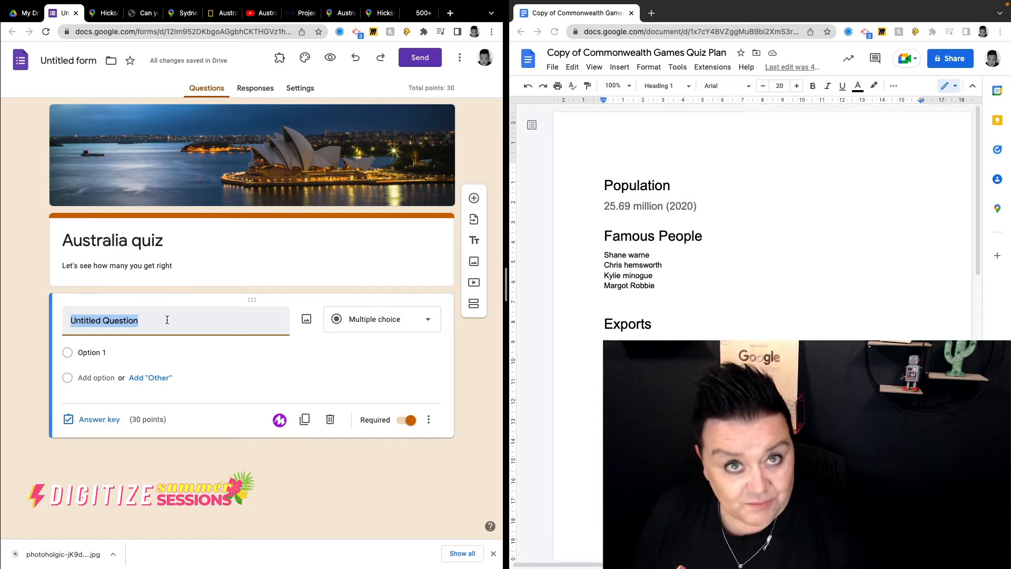
{"action": "type", "text": "Wh"}
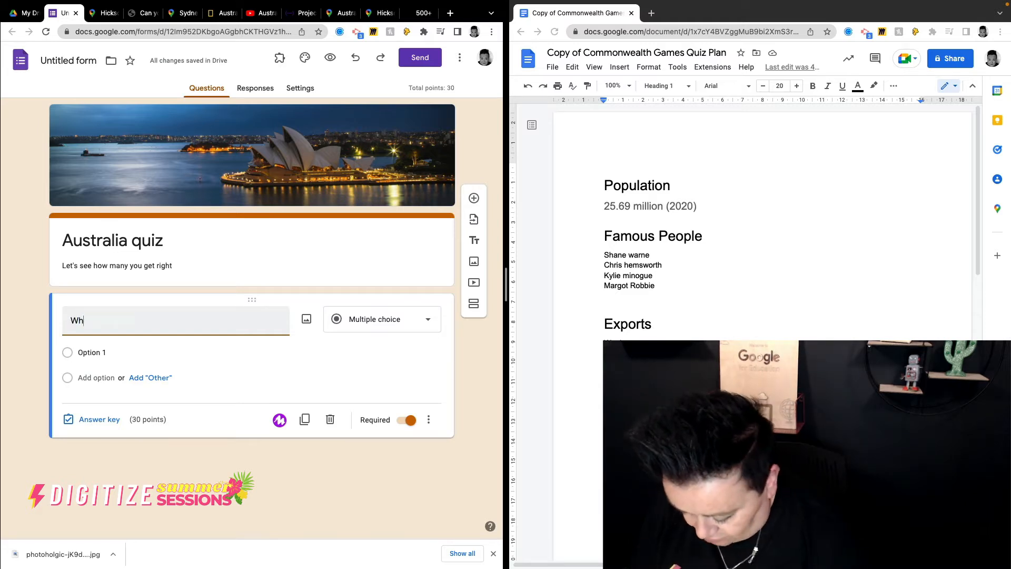
{"action": "type", "text": "at is the "}
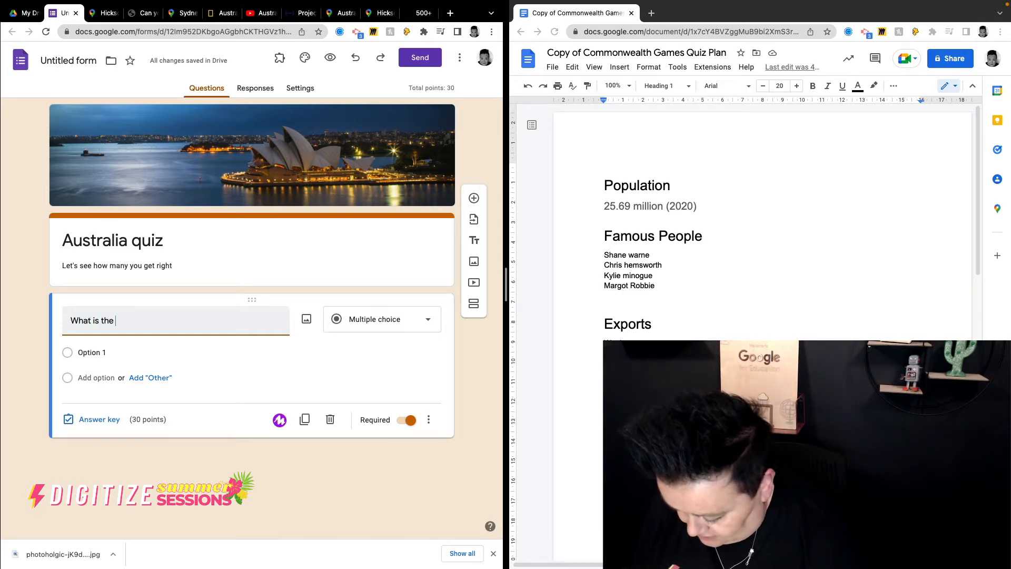
{"action": "type", "text": "population"}
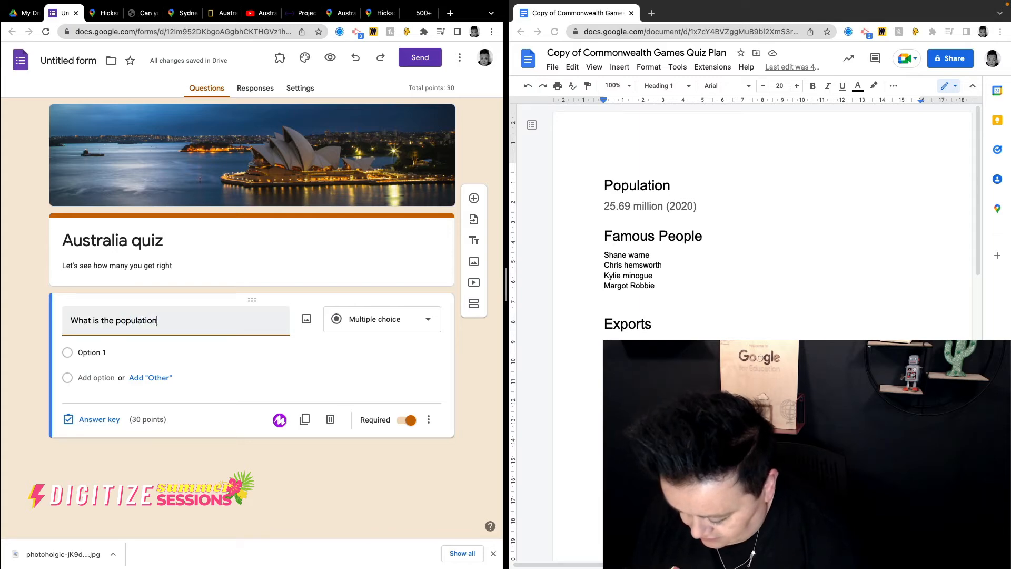
{"action": "type", "text": " of Audst"}
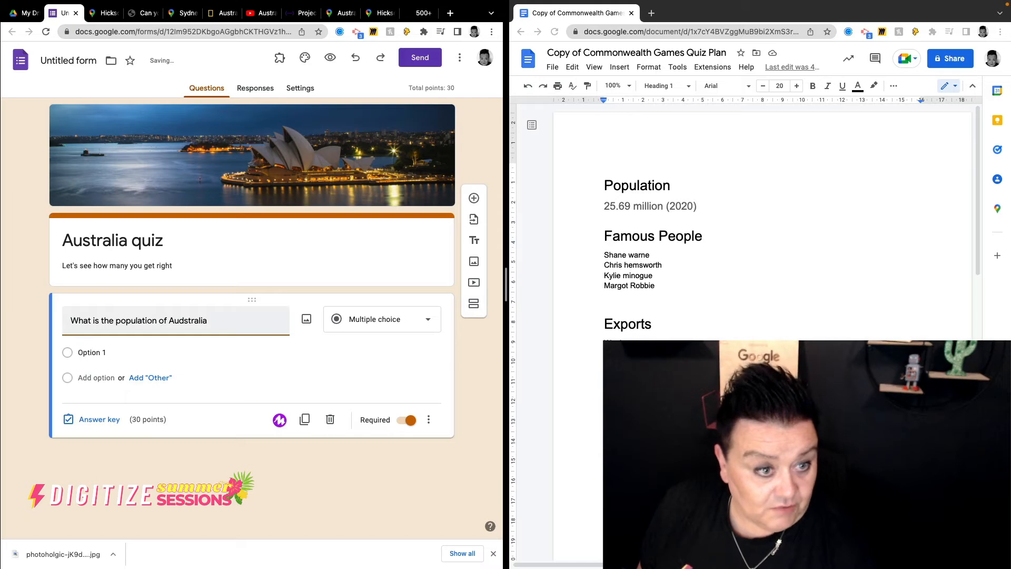
{"action": "type", "text": "ralia?"}
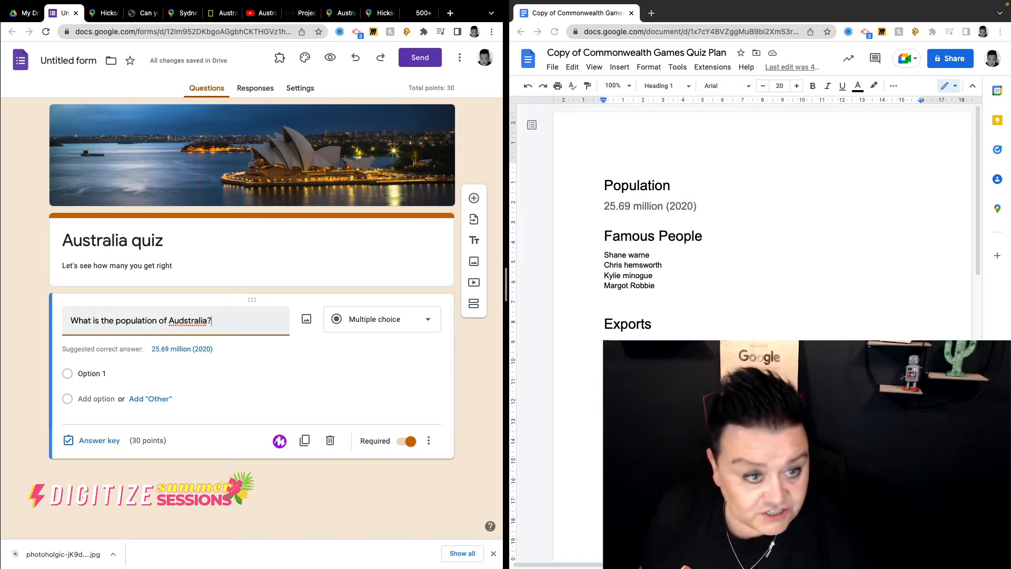
{"action": "left_click", "coordinate": [184, 322]}
{"action": "key", "text": "BackSpace"}
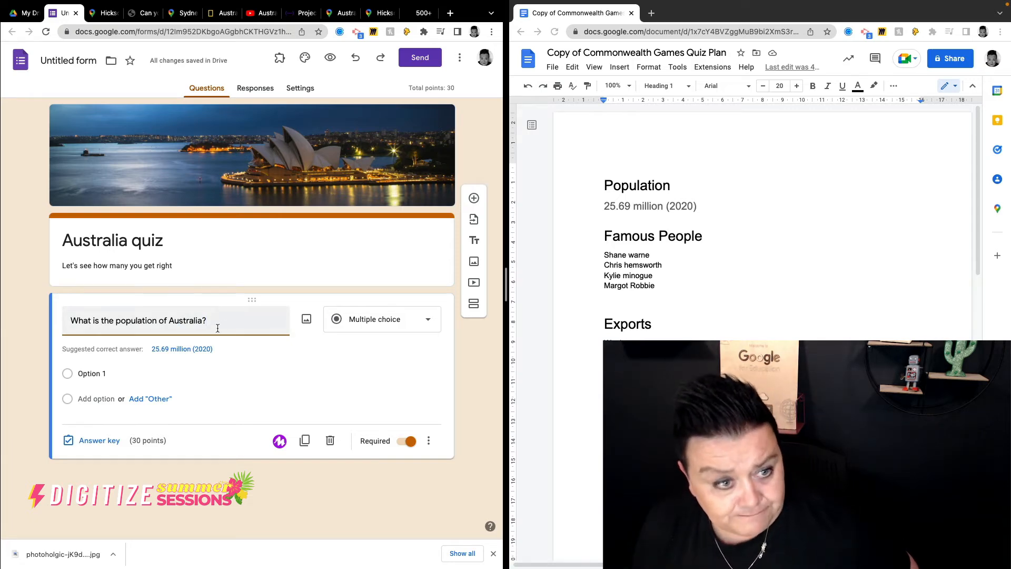
Search Google Images for "population" and insert the World Population Percentages pie chart into the population question.
{"action": "left_click", "coordinate": [306, 319]}
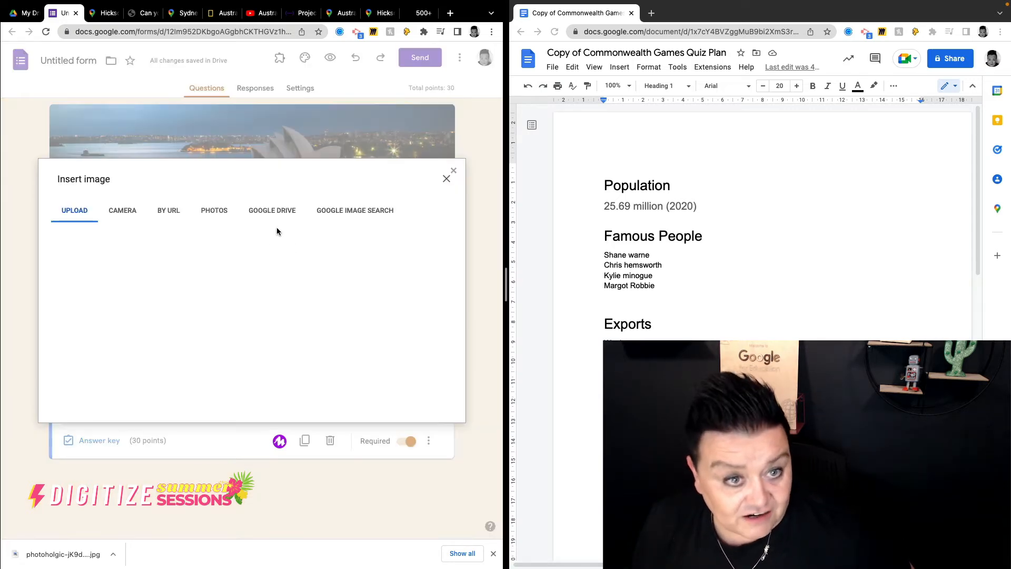
{"action": "left_click", "coordinate": [354, 212]}
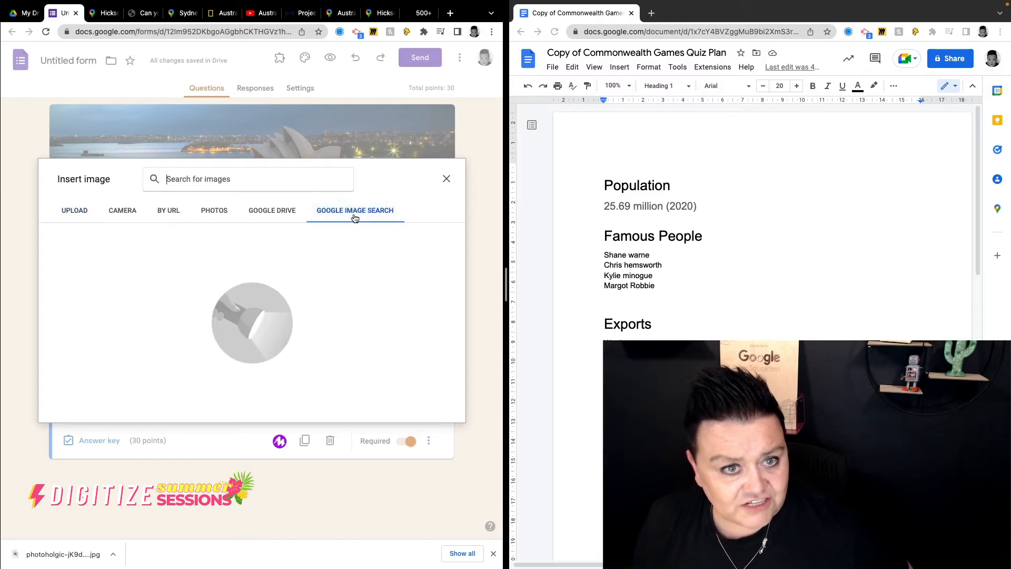
{"action": "type", "text": "pup"}
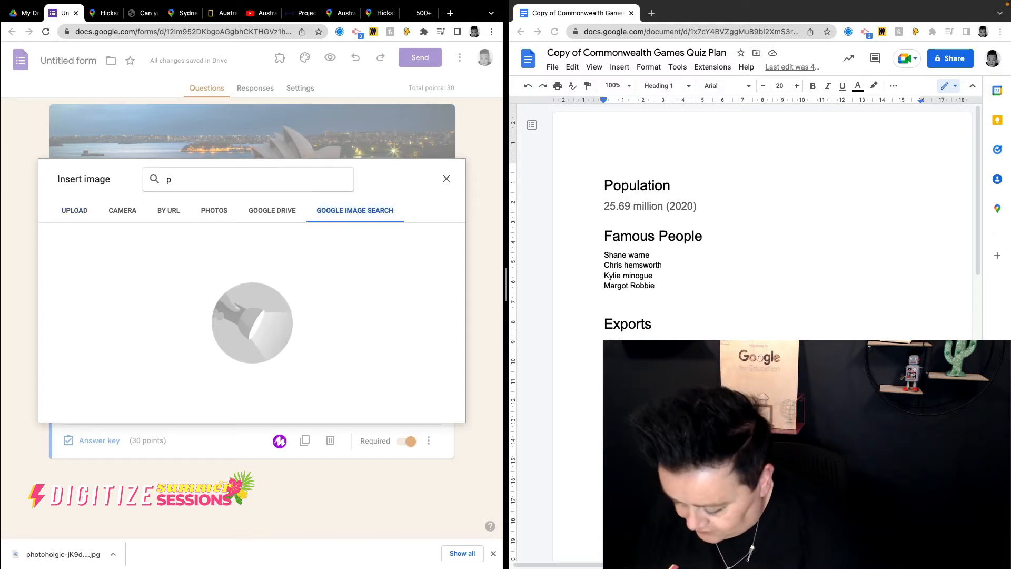
{"action": "key", "text": "BackSpace"}
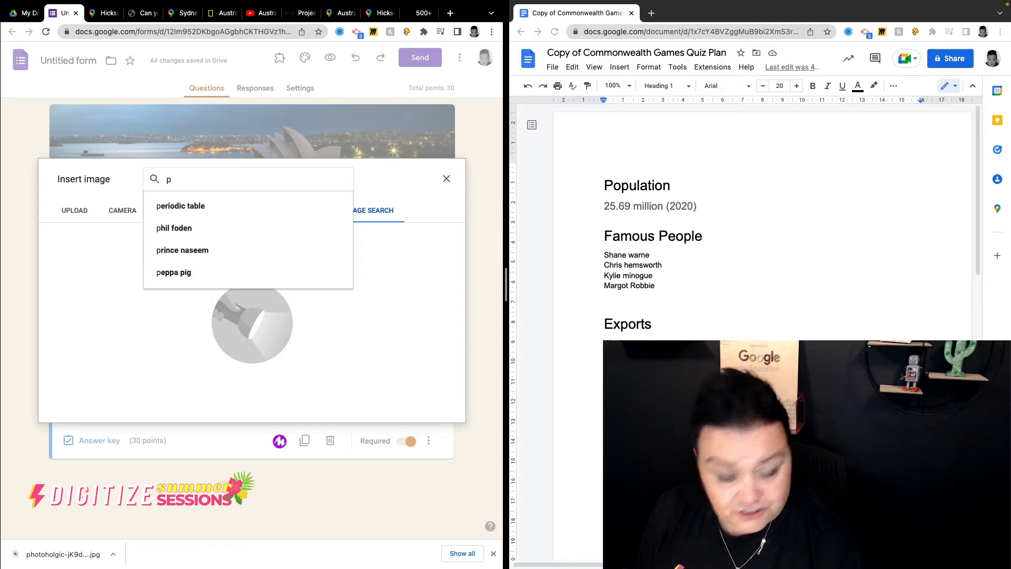
{"action": "type", "text": "opulation"}
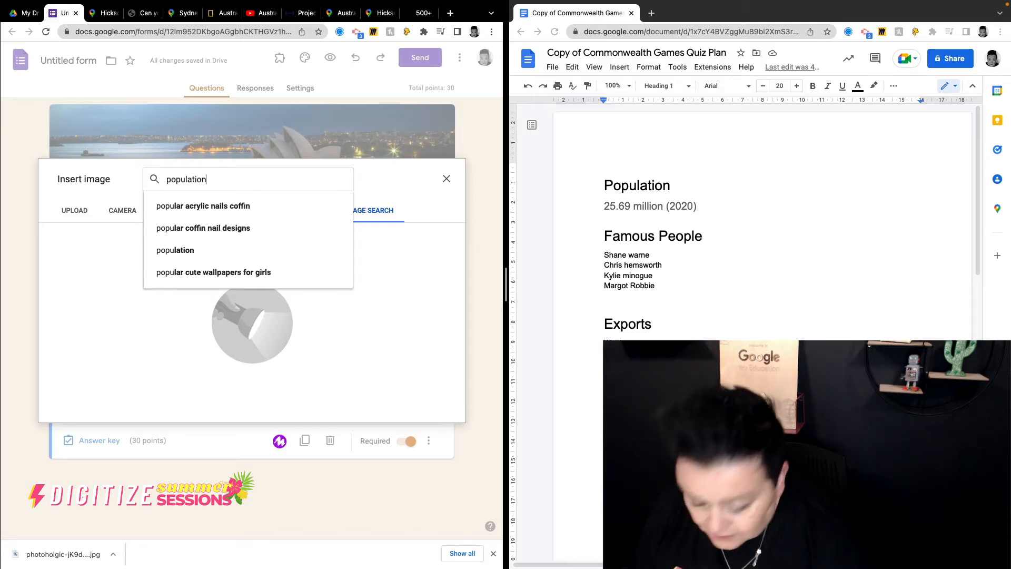
{"action": "key", "text": "Return"}
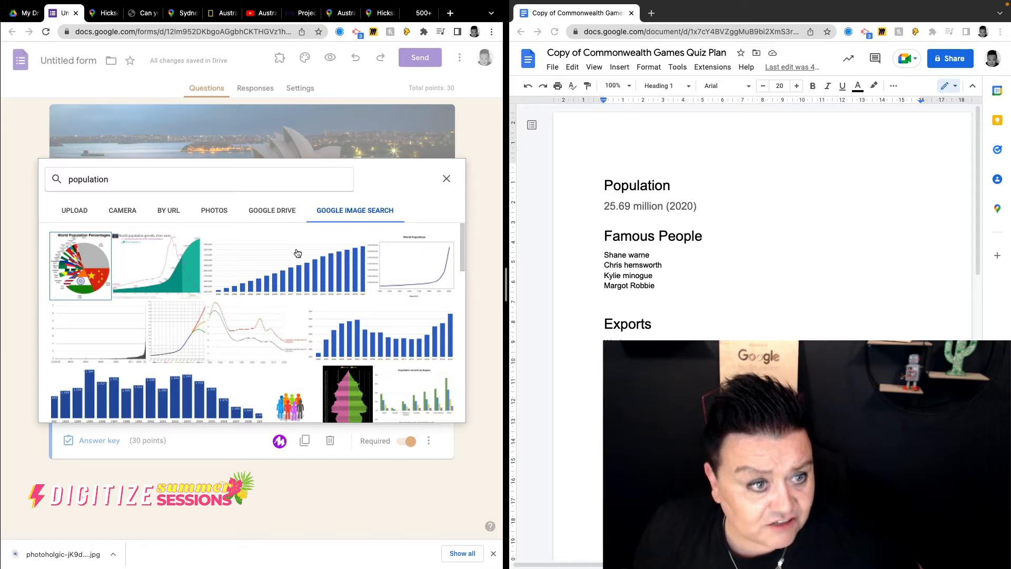
{"action": "left_click", "coordinate": [89, 275]}
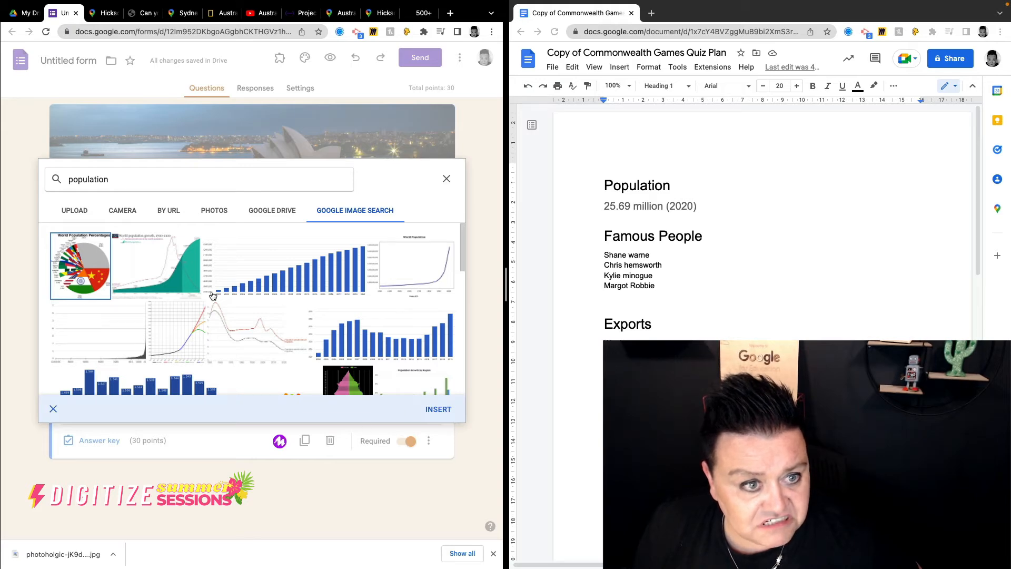
{"action": "left_click", "coordinate": [439, 409]}
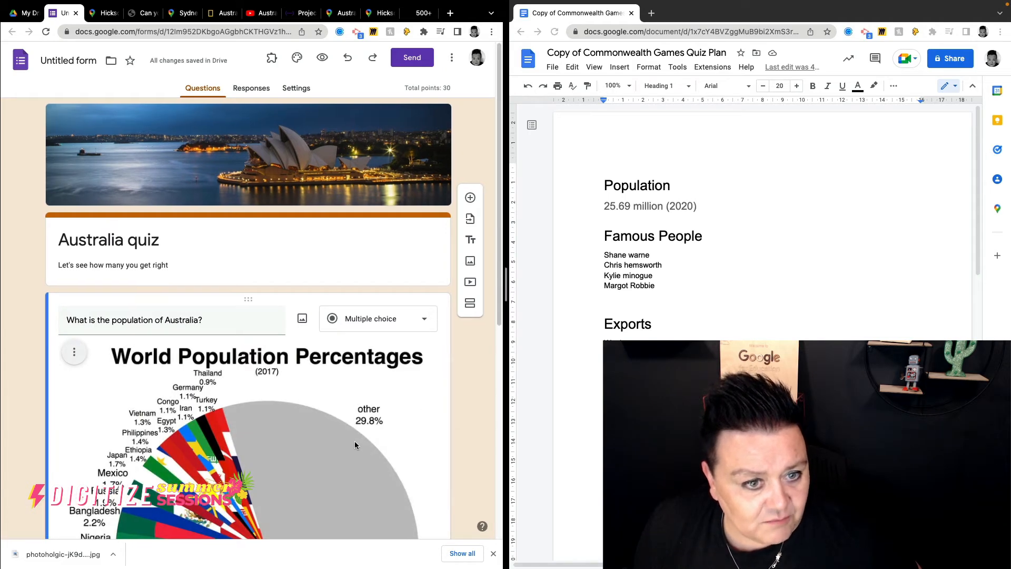
{"action": "scroll", "coordinate": [355, 441], "scroll_direction": "down", "scroll_amount": 7}
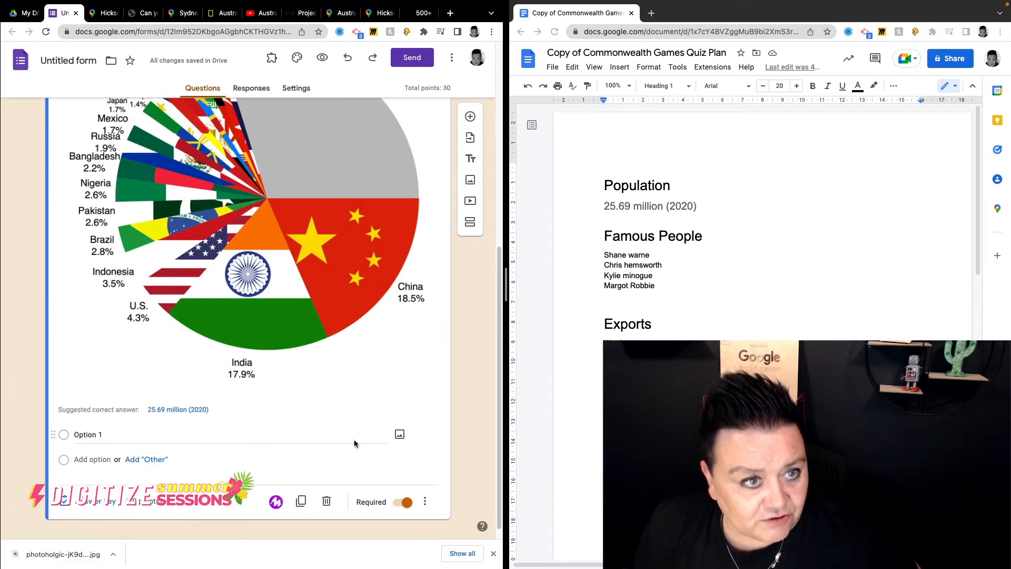
{"action": "scroll", "coordinate": [354, 439], "scroll_direction": "up", "scroll_amount": 6}
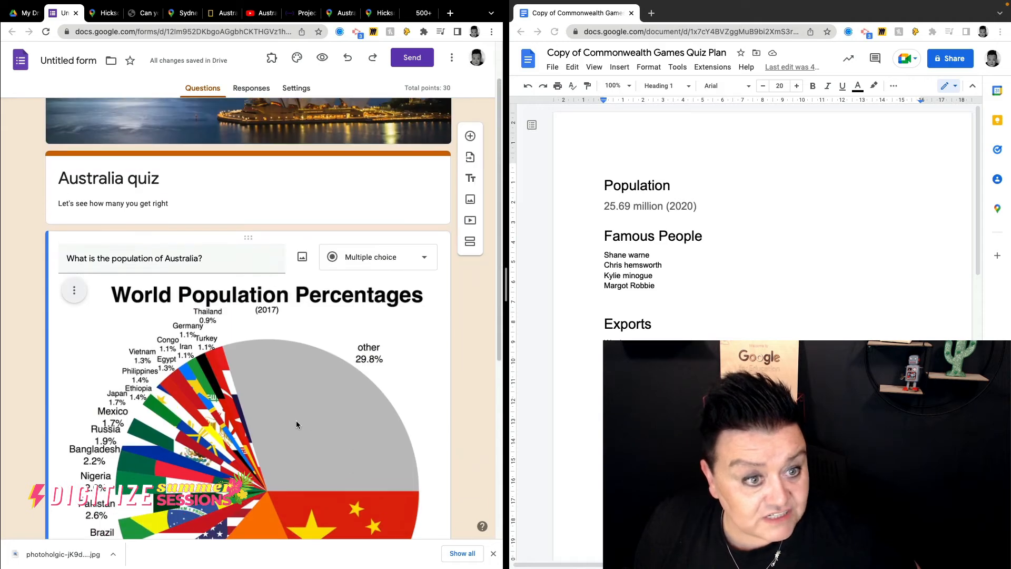
Copy "25.69 million" from the Population section of the quiz plan for the question's answer options.
{"action": "scroll", "coordinate": [295, 420], "scroll_direction": "down", "scroll_amount": 6}
{"action": "left_click", "coordinate": [135, 421]}
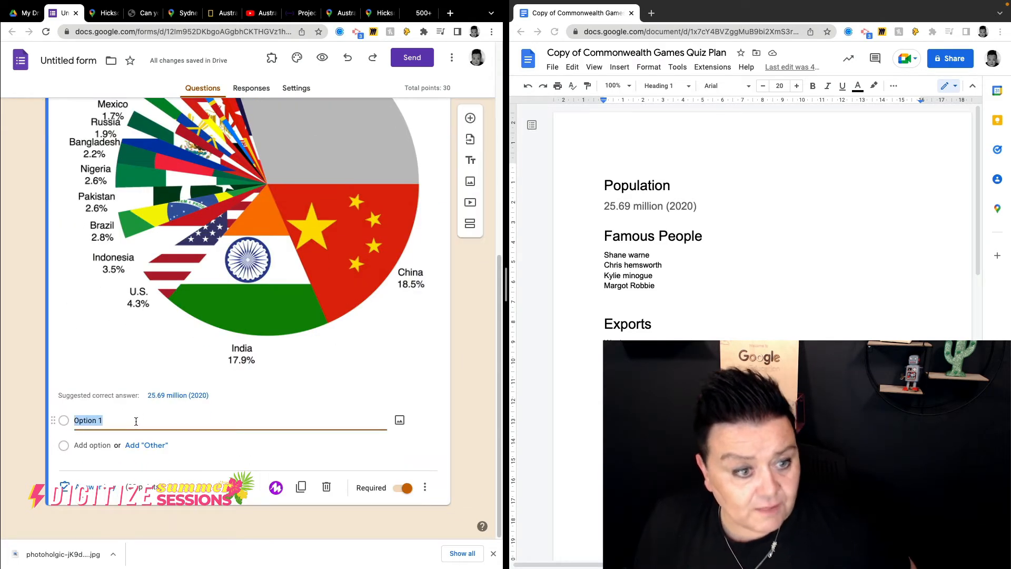
{"action": "left_click_drag", "start_coordinate": [602, 206], "coordinate": [663, 206]}
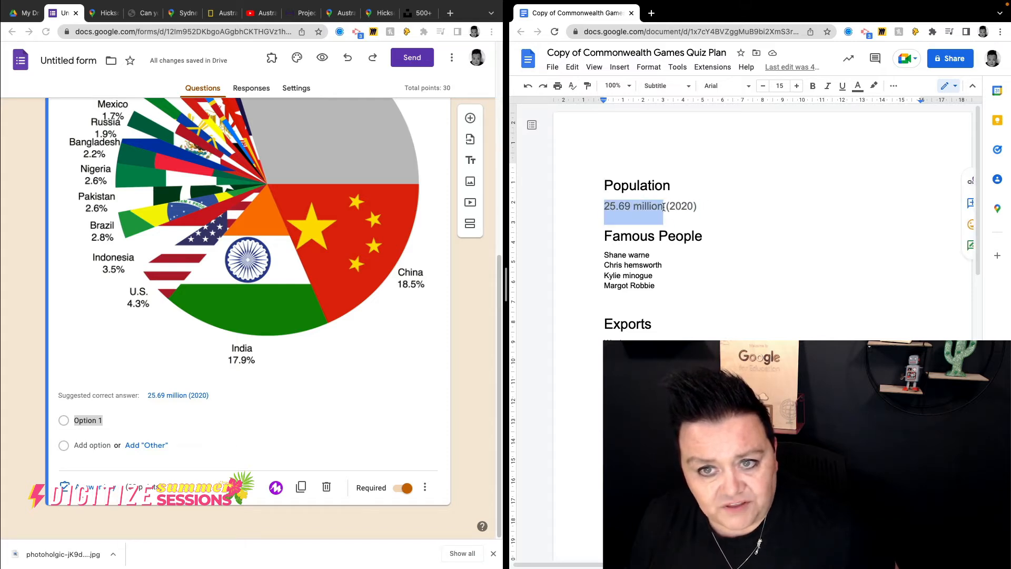
{"action": "right_click", "coordinate": [630, 209]}
{"action": "left_click", "coordinate": [637, 240]}
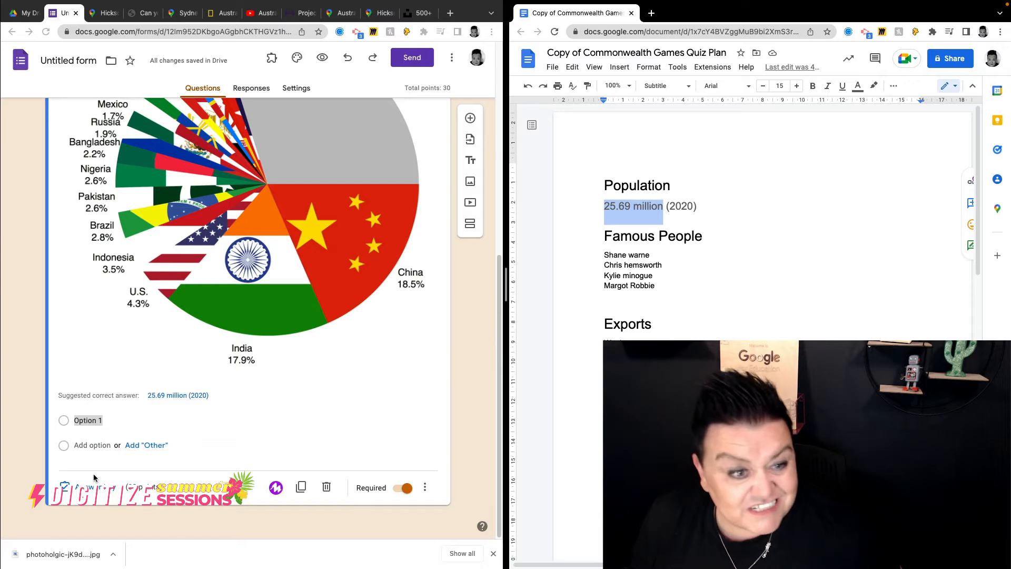
Add a second and a third answer option to the population question and paste "25.69 million" as the third.
{"action": "left_click", "coordinate": [109, 422]}
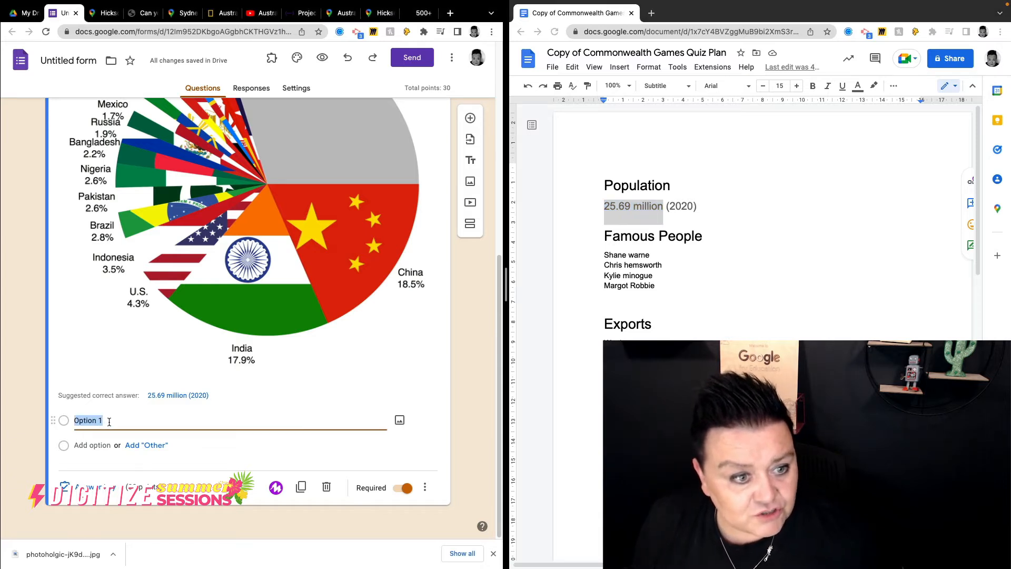
{"action": "left_click", "coordinate": [94, 446]}
{"action": "left_click", "coordinate": [93, 470]}
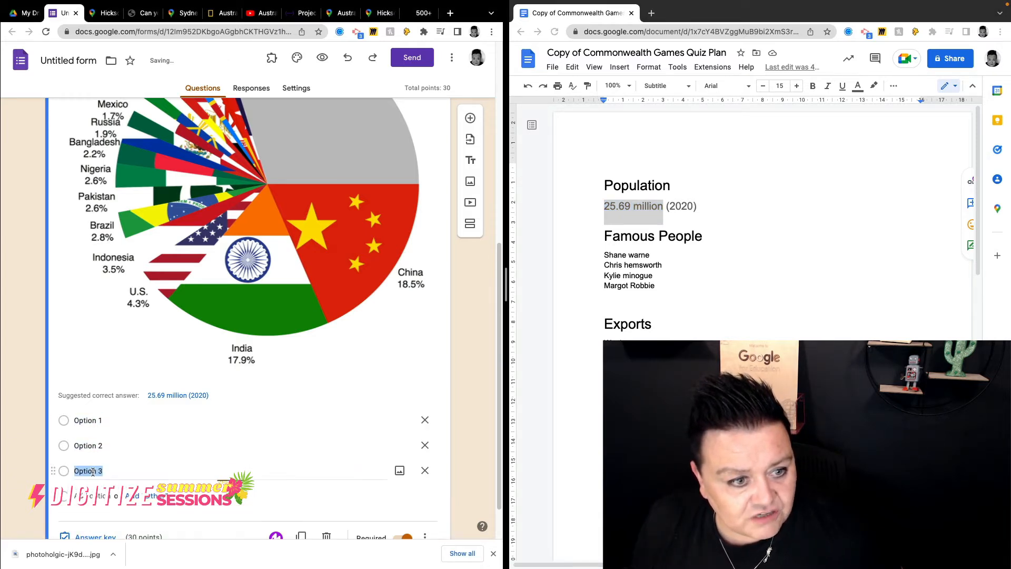
{"action": "right_click", "coordinate": [92, 470]}
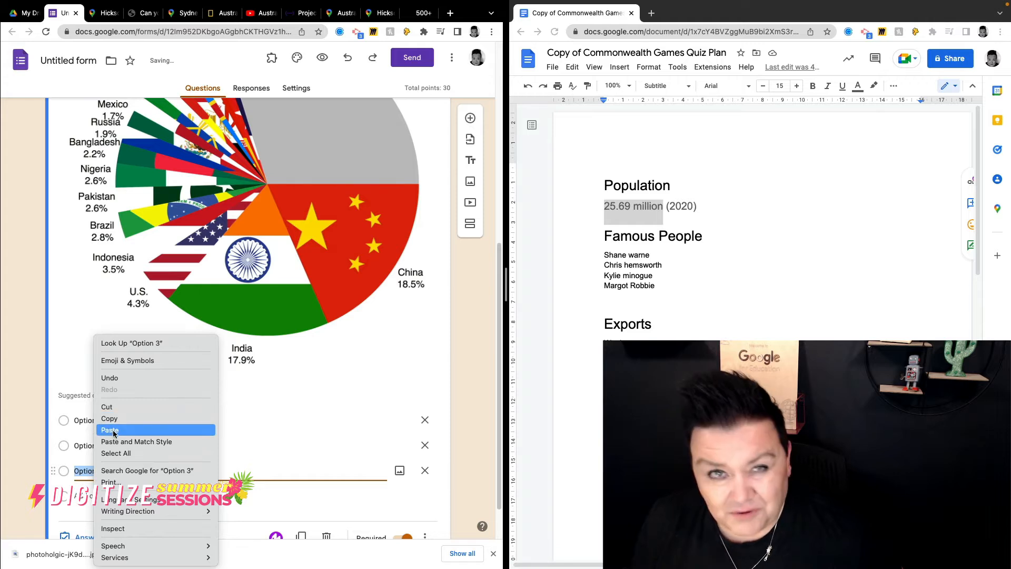
{"action": "left_click", "coordinate": [113, 433]}
Set the second answer option to "11 million" and the first to "22.3 million".
{"action": "left_click", "coordinate": [98, 448]}
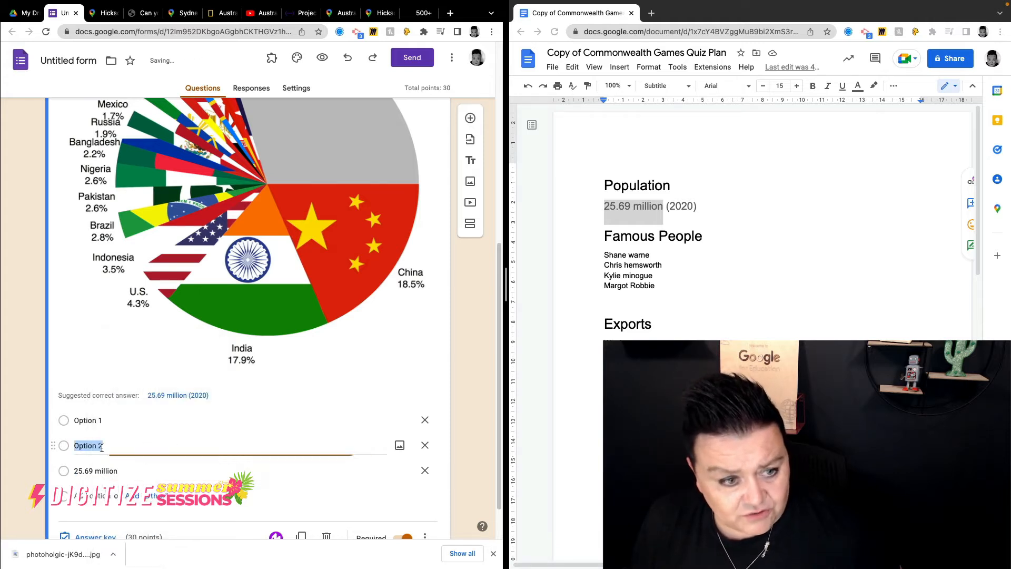
{"action": "type", "text": "11"}
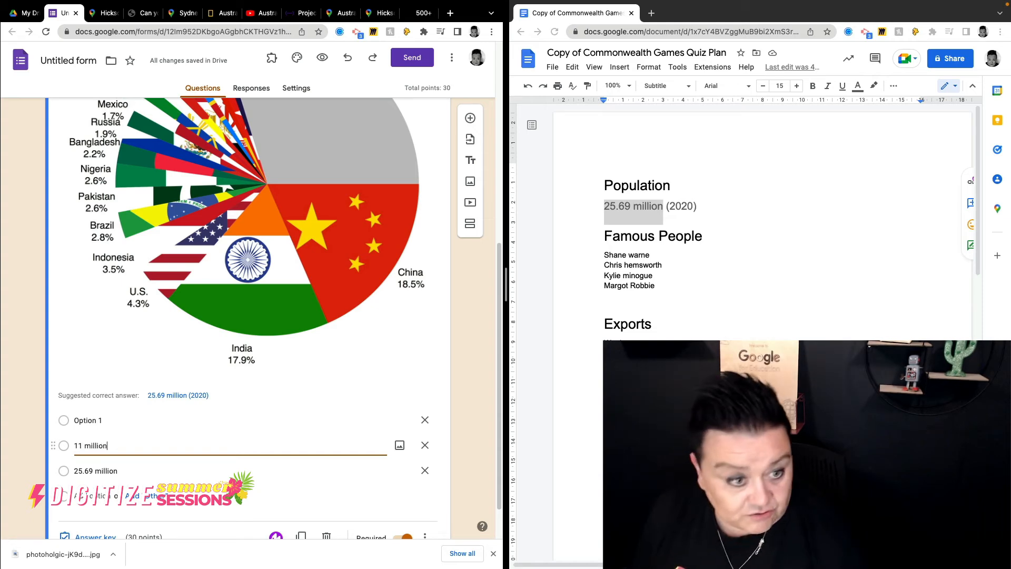
{"action": "type", "text": " million"}
{"action": "left_click", "coordinate": [114, 421]}
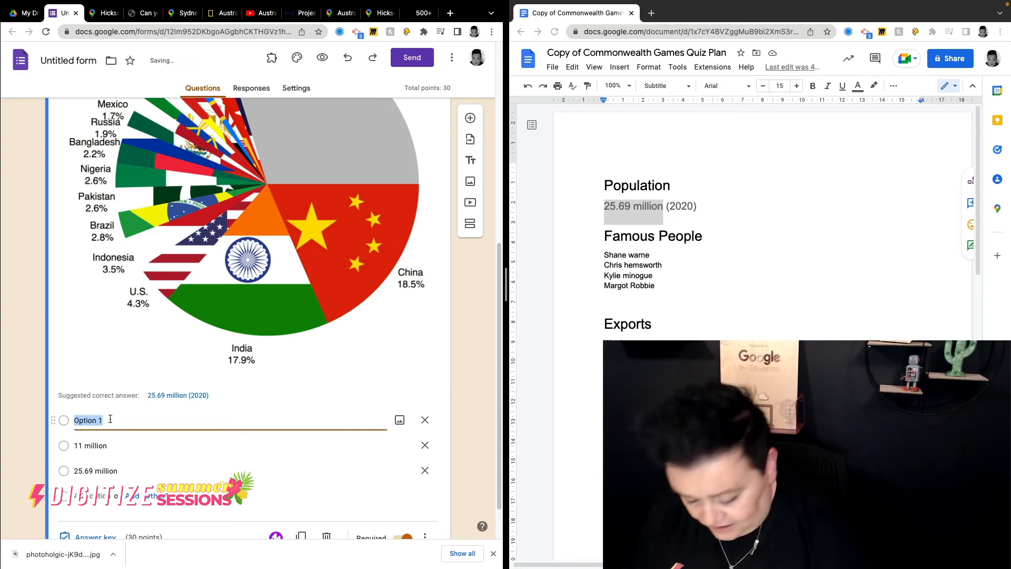
{"action": "type", "text": "22.3"}
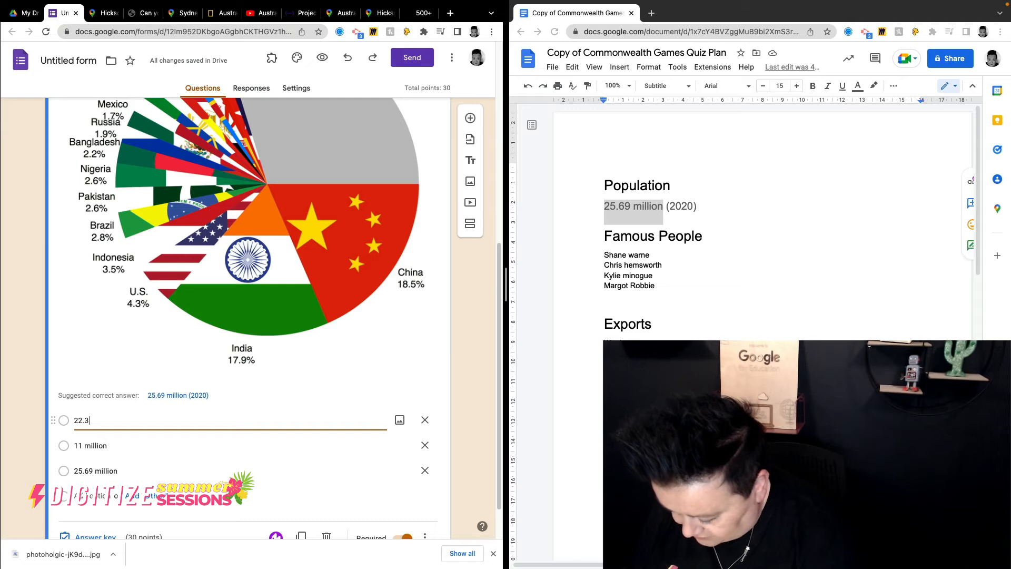
{"action": "type", "text": " millio"}
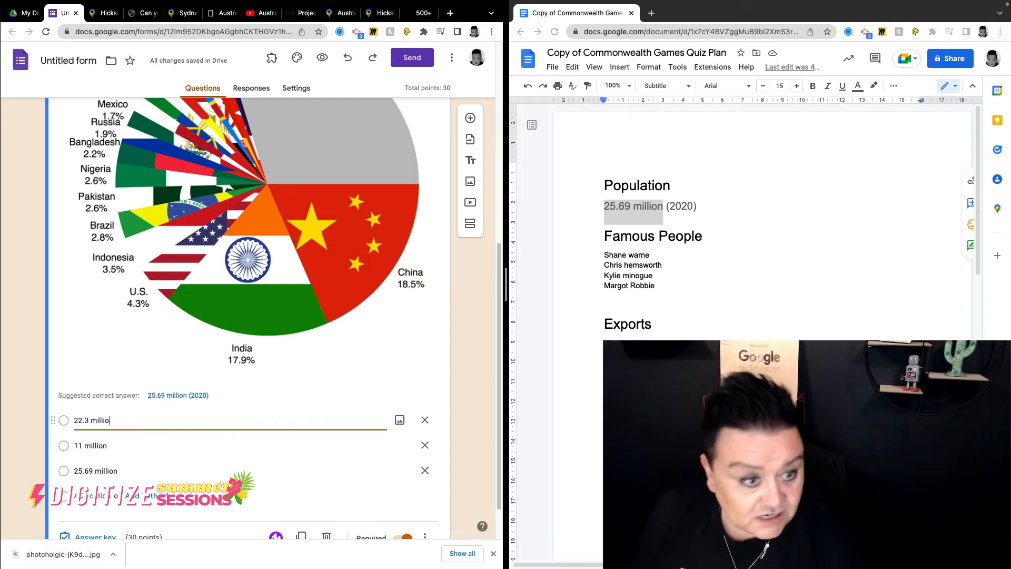
{"action": "type", "text": "n"}
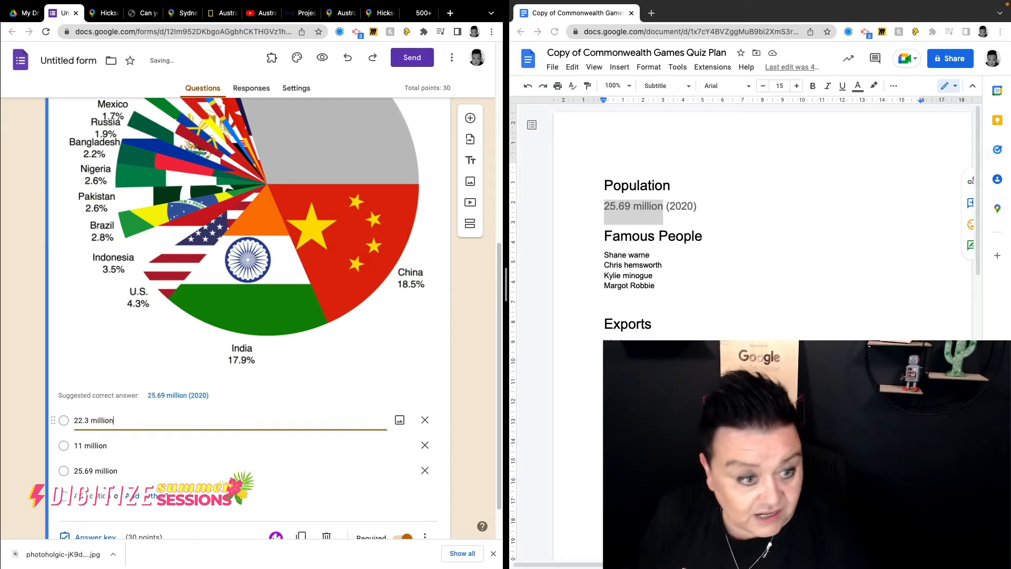
Add "25.9 million" and "26.59 million" as the fourth and fifth answer options of the population question.
{"action": "left_click", "coordinate": [90, 496]}
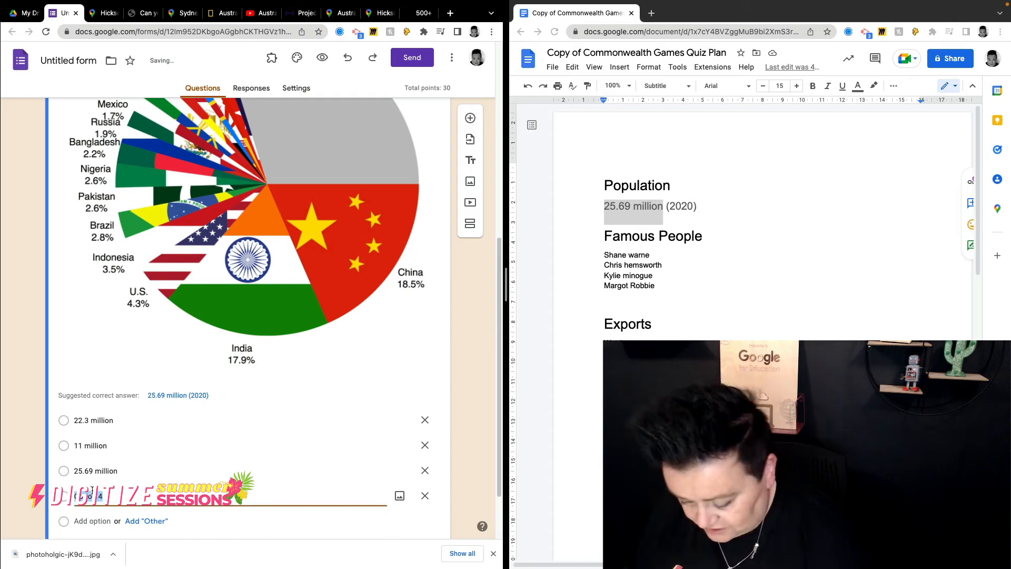
{"action": "type", "text": "26"}
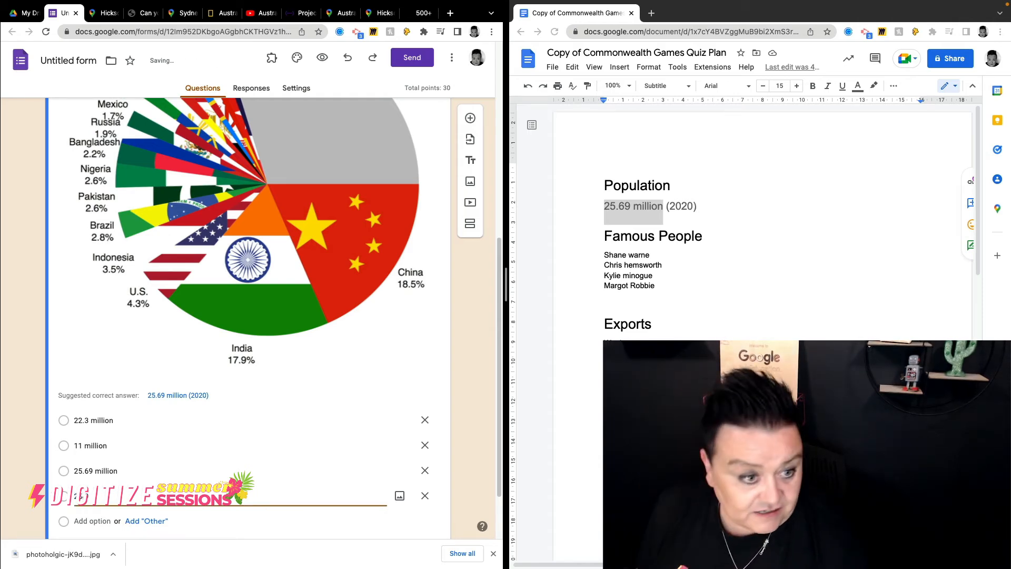
{"action": "type", "text": "5.9 million"}
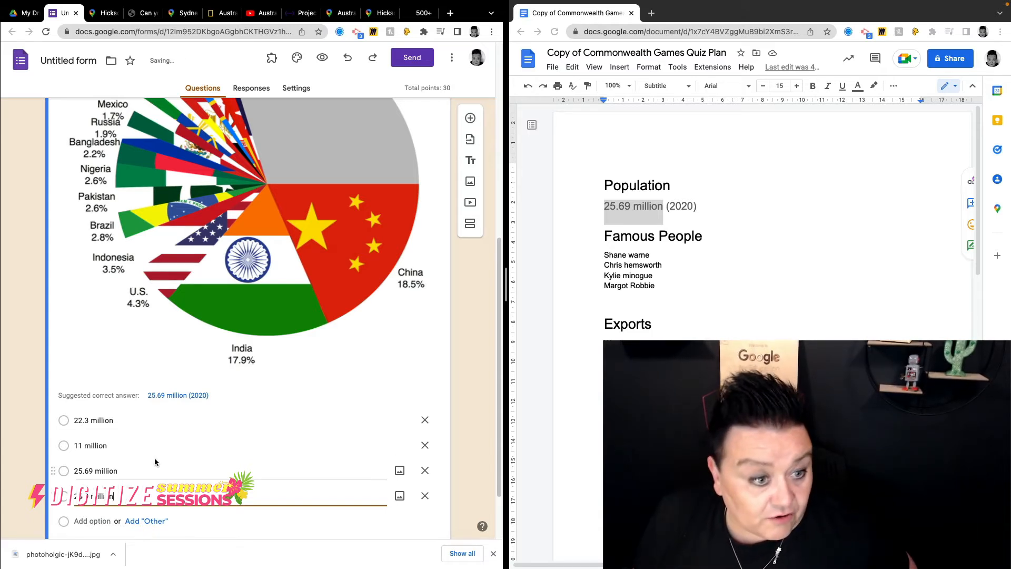
{"action": "scroll", "coordinate": [156, 462], "scroll_direction": "down", "scroll_amount": 1}
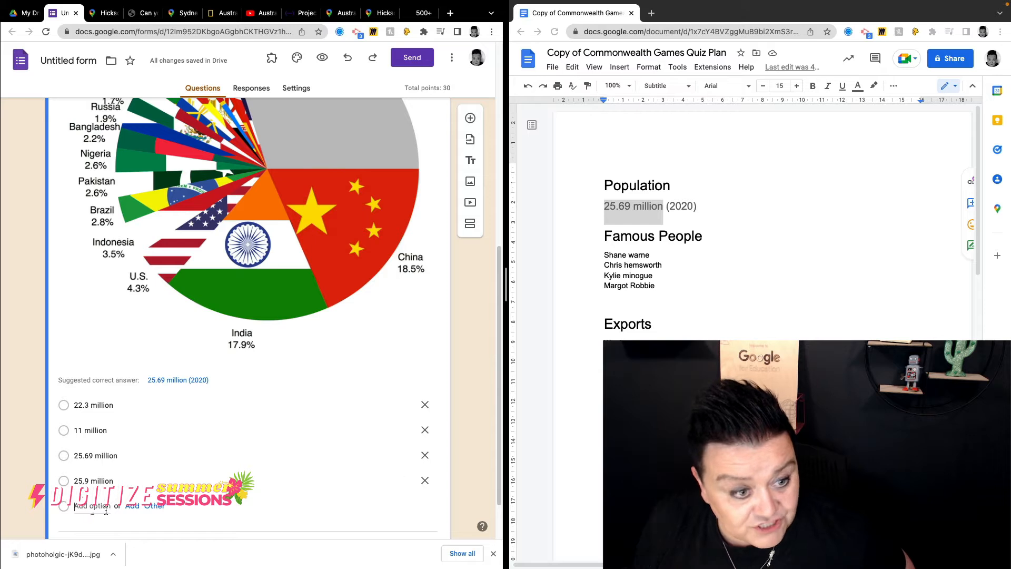
{"action": "left_click", "coordinate": [87, 514]}
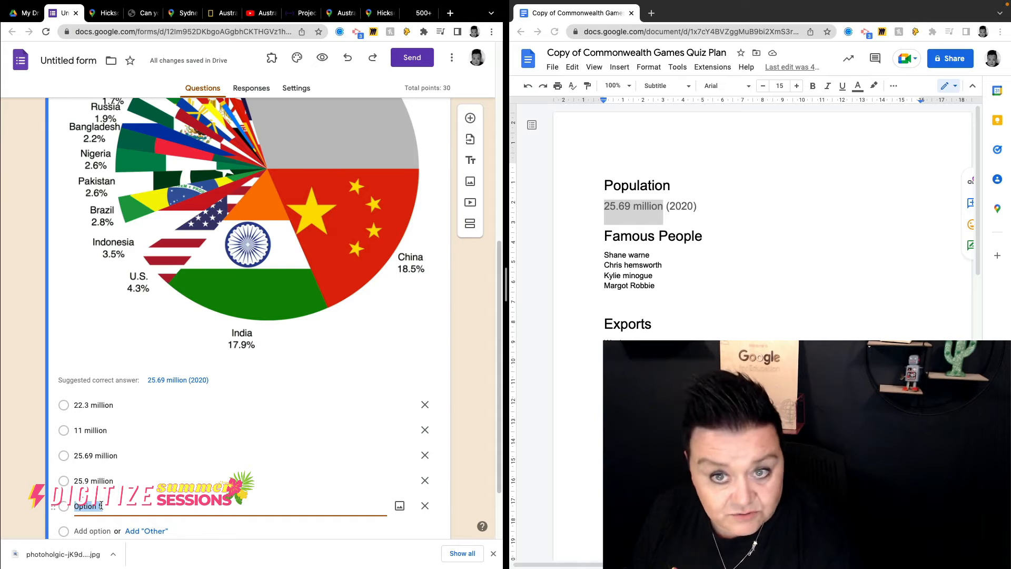
{"action": "type", "text": "2"}
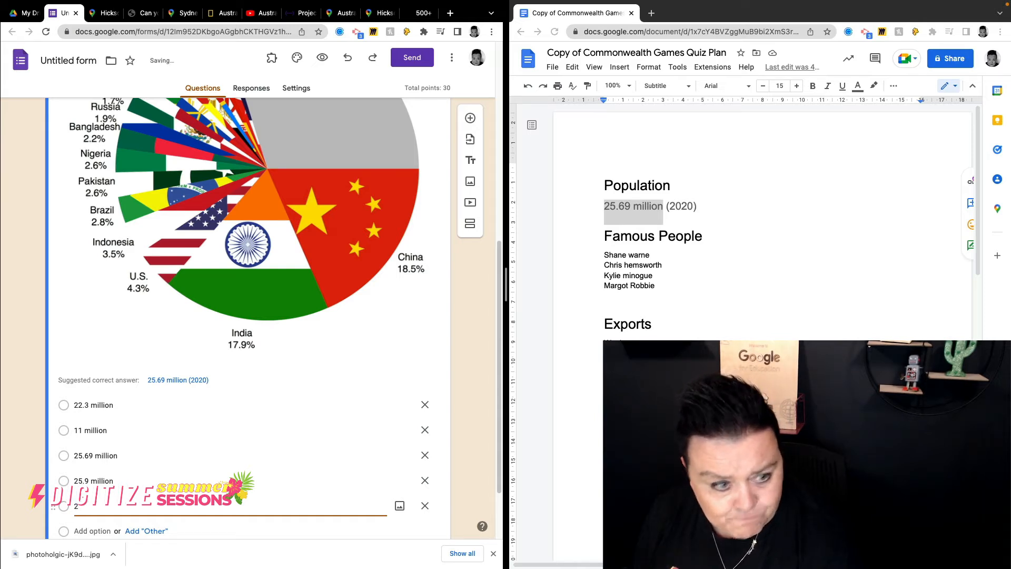
{"action": "type", "text": "6."}
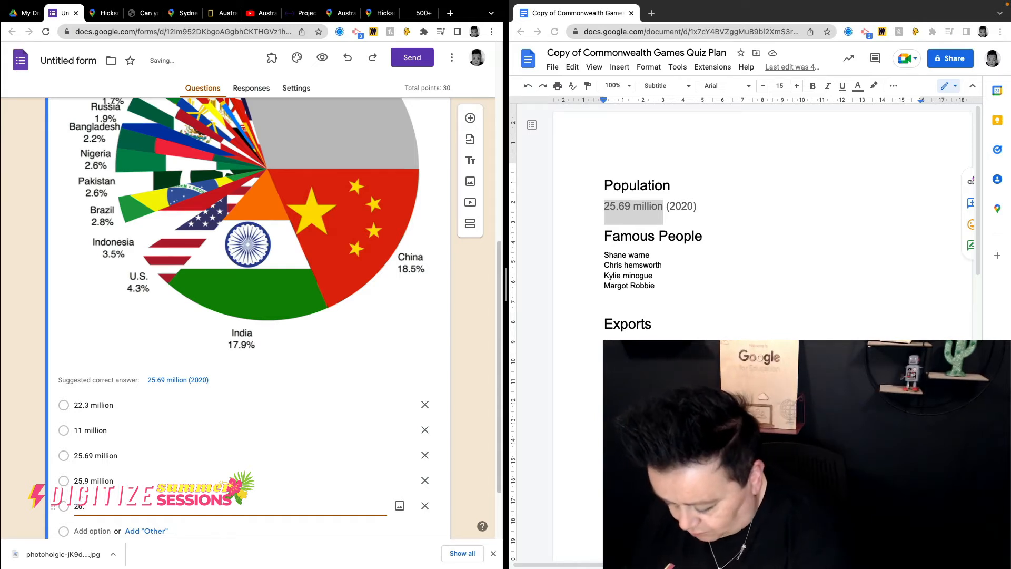
{"action": "type", "text": "59"}
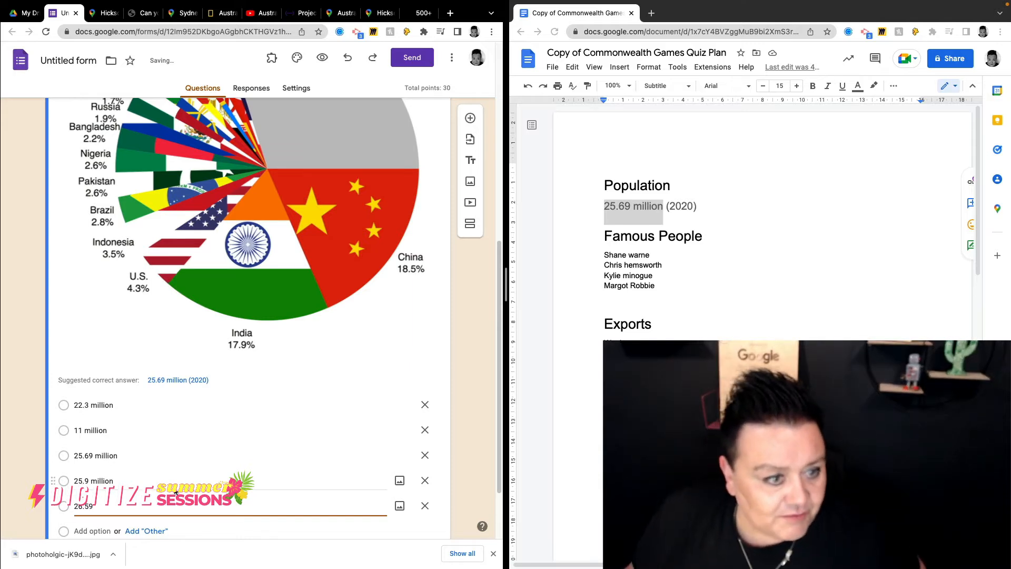
{"action": "type", "text": " mi"}
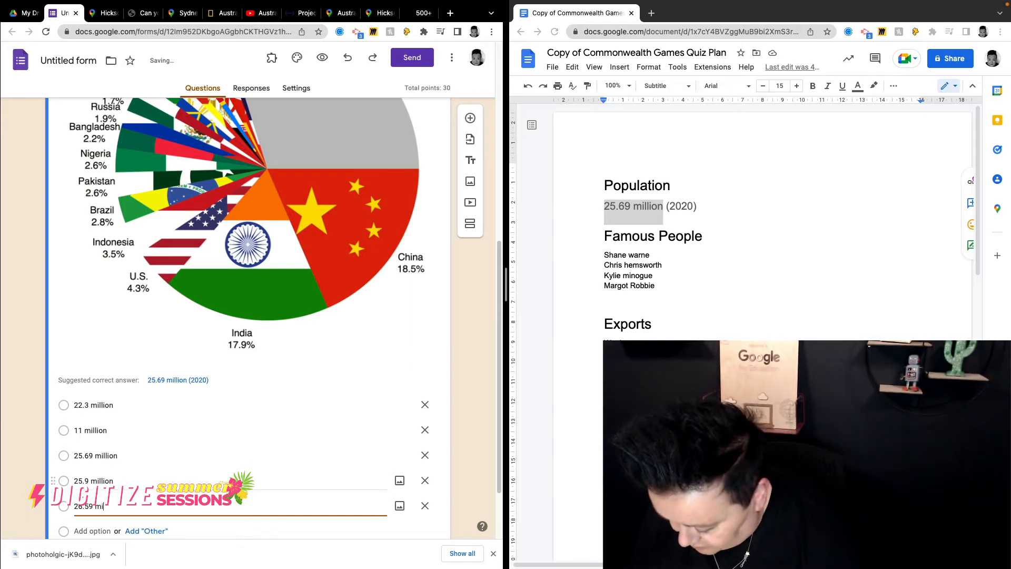
{"action": "type", "text": "llion"}
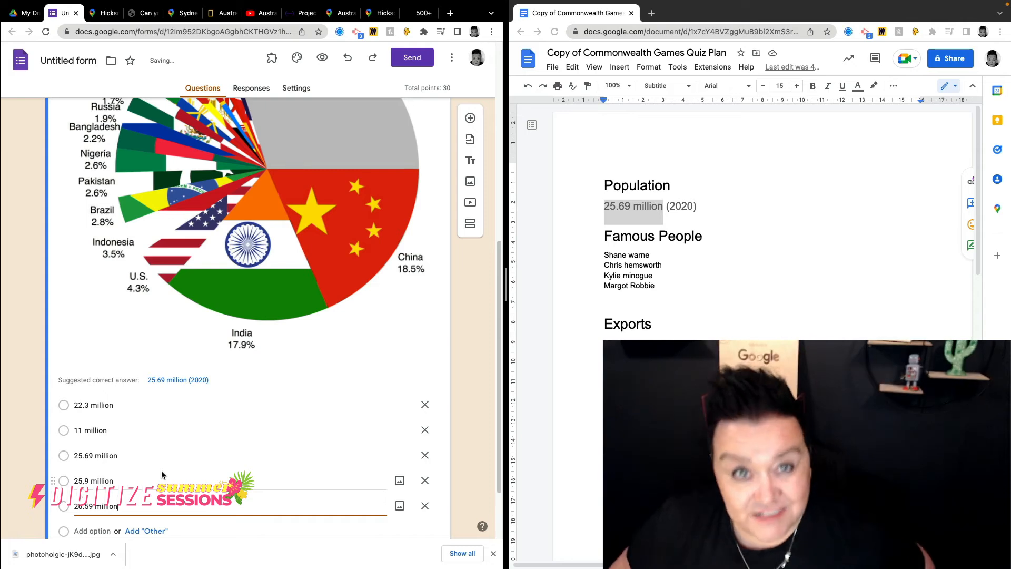
Open the population question's answer key and mark "25.69 million" as the correct answer.
{"action": "scroll", "coordinate": [152, 471], "scroll_direction": "down", "scroll_amount": 1}
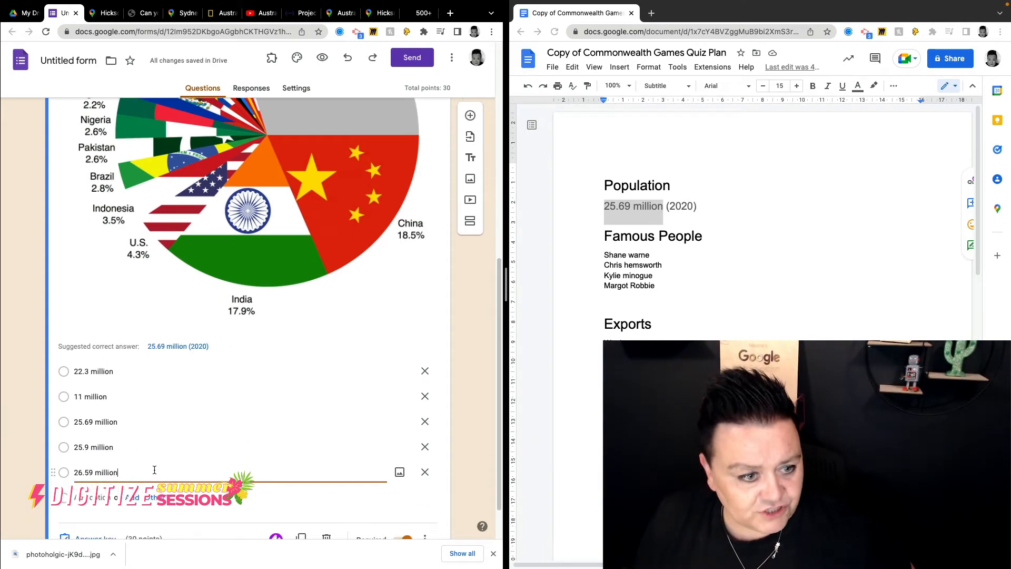
{"action": "scroll", "coordinate": [154, 469], "scroll_direction": "down", "scroll_amount": 2}
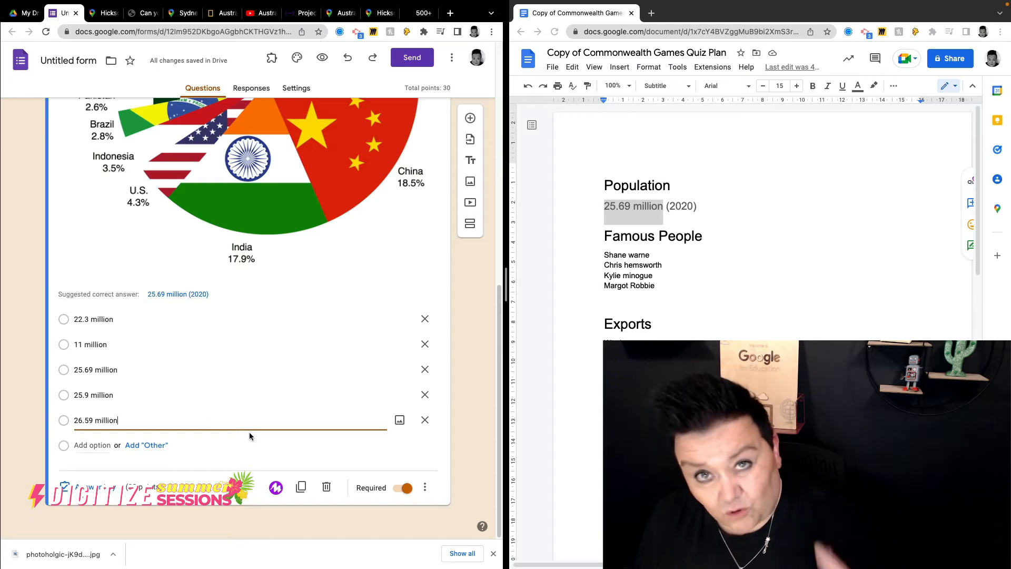
{"action": "left_click", "coordinate": [101, 492]}
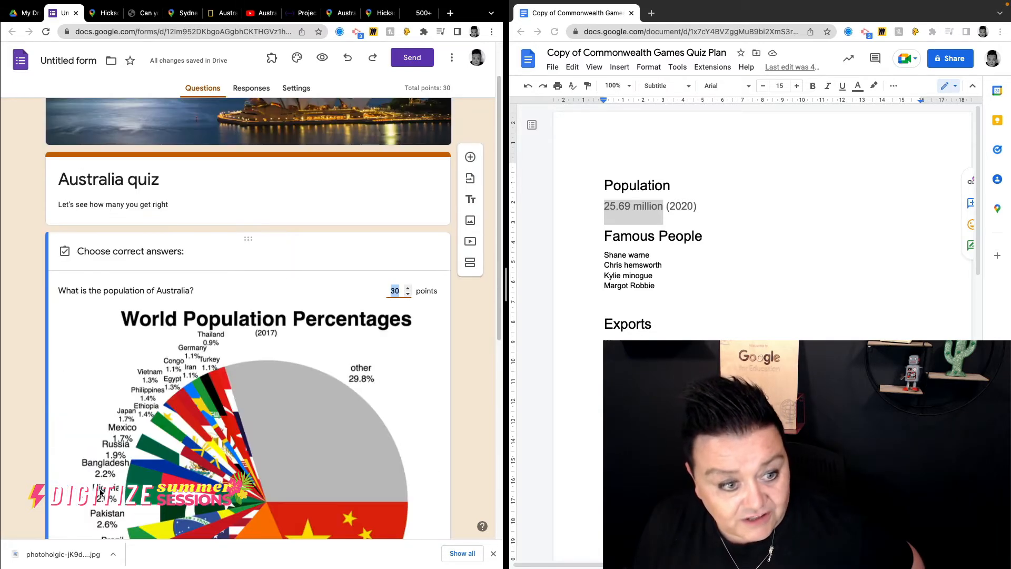
{"action": "scroll", "coordinate": [173, 454], "scroll_direction": "down", "scroll_amount": 6}
{"action": "scroll", "coordinate": [170, 453], "scroll_direction": "down", "scroll_amount": 1}
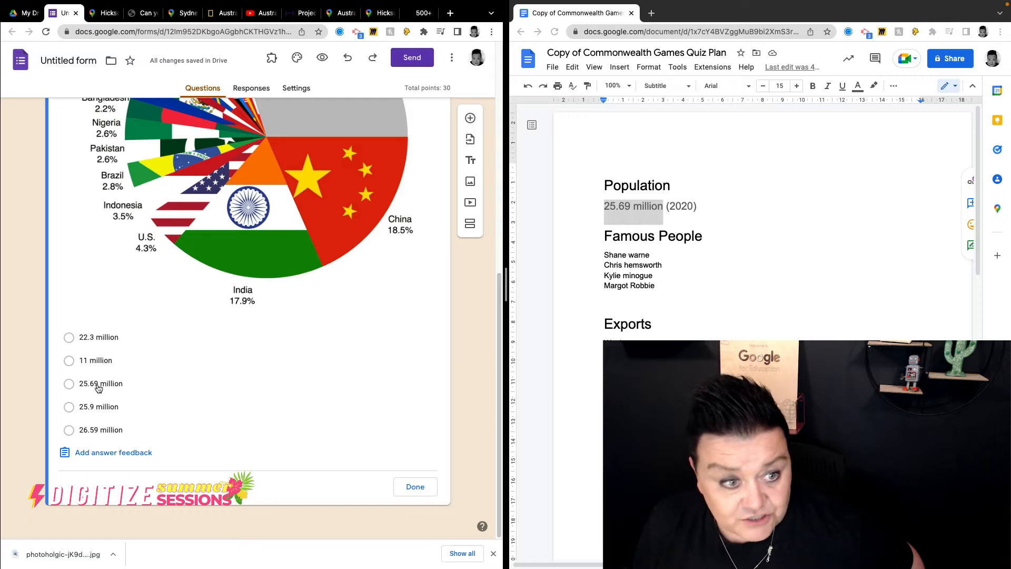
{"action": "left_click", "coordinate": [91, 388]}
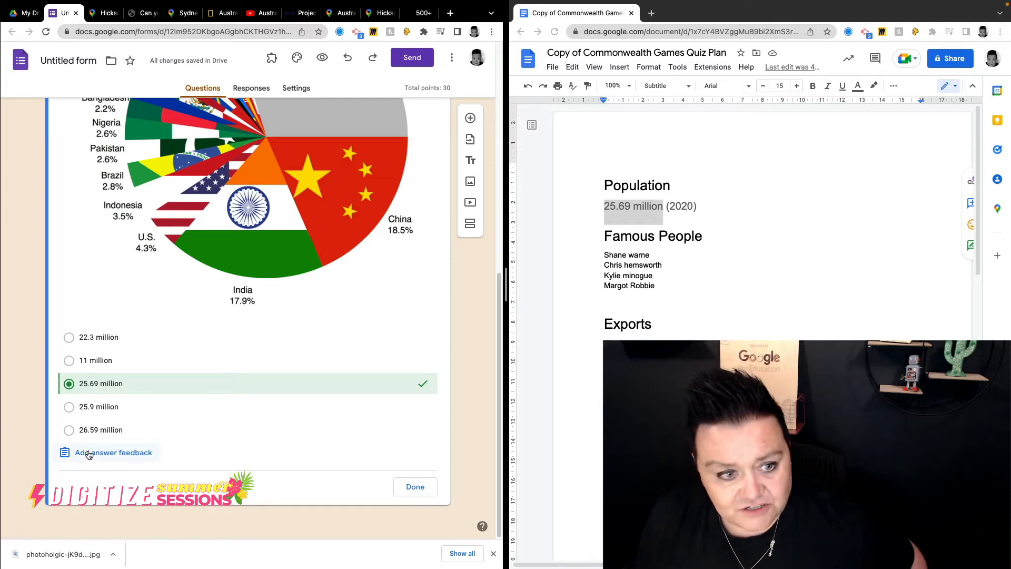
Add answer feedback for incorrect answers reading "Hard luck! It's actually 25.60 million".
{"action": "left_click", "coordinate": [133, 453]}
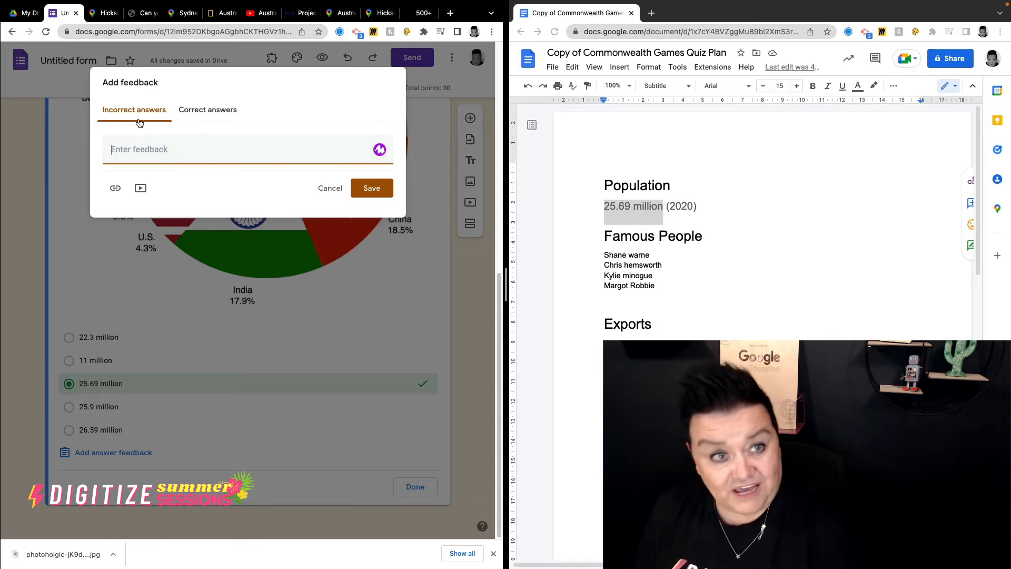
{"action": "type", "text": "Ha"}
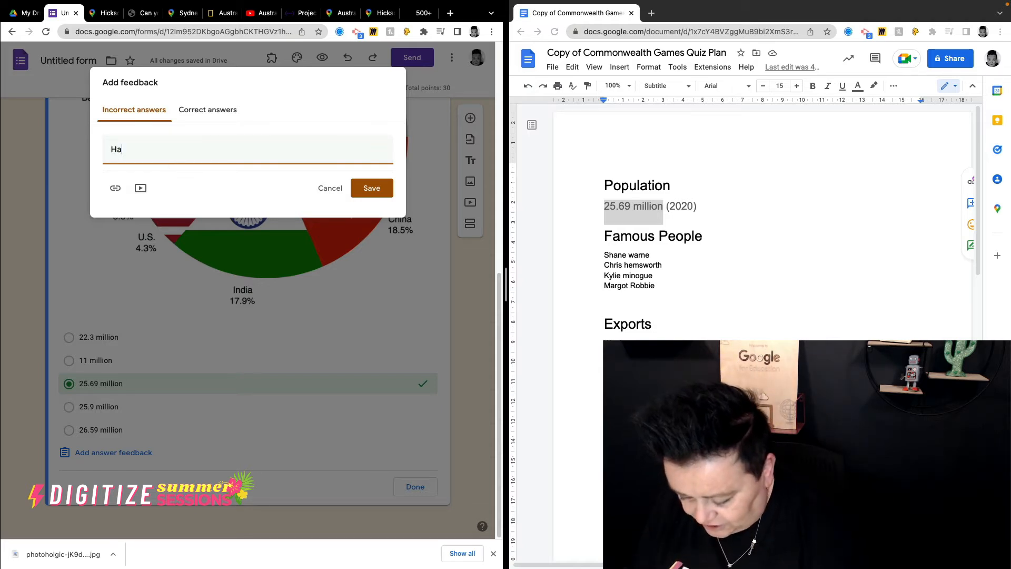
{"action": "type", "text": "r luck"}
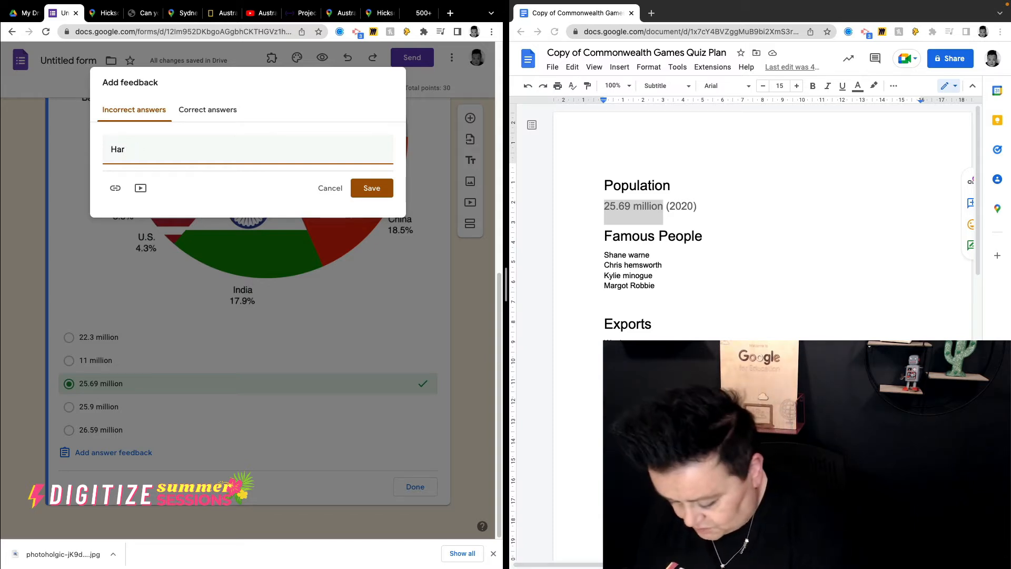
{"action": "type", "text": "d luck! It's actui"}
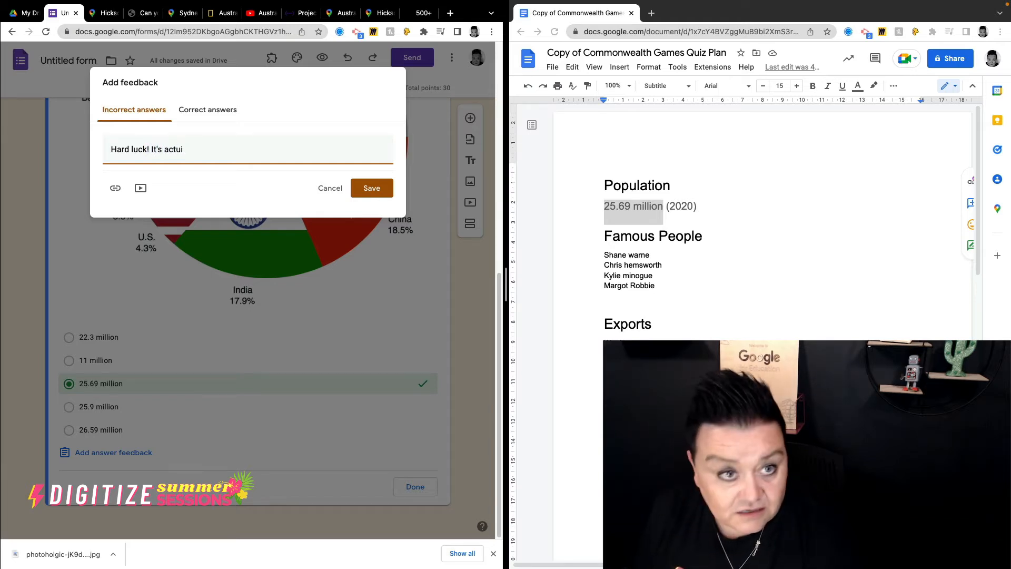
{"action": "key", "text": "BackSpace"}
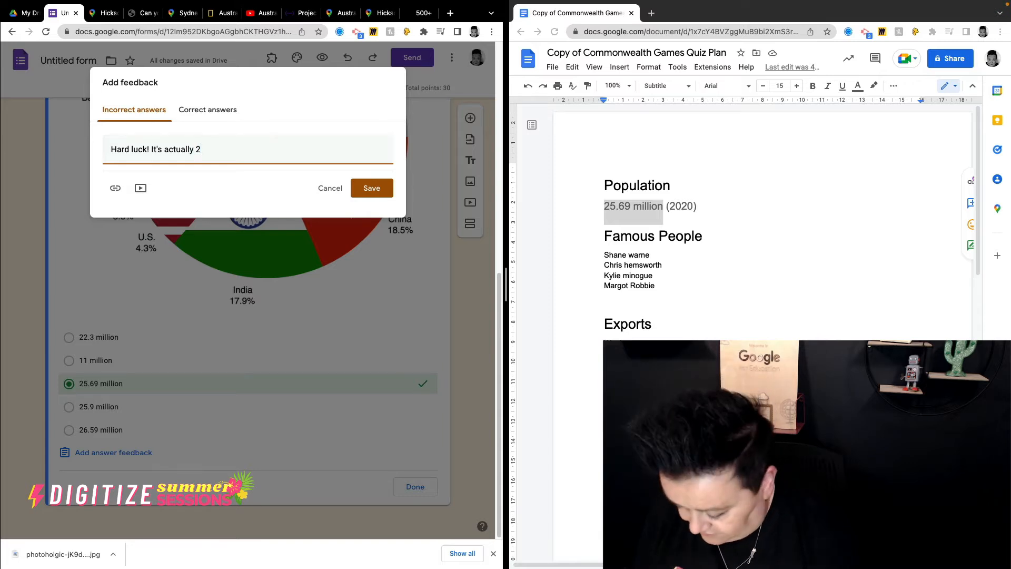
{"action": "type", "text": "ally 25.6"}
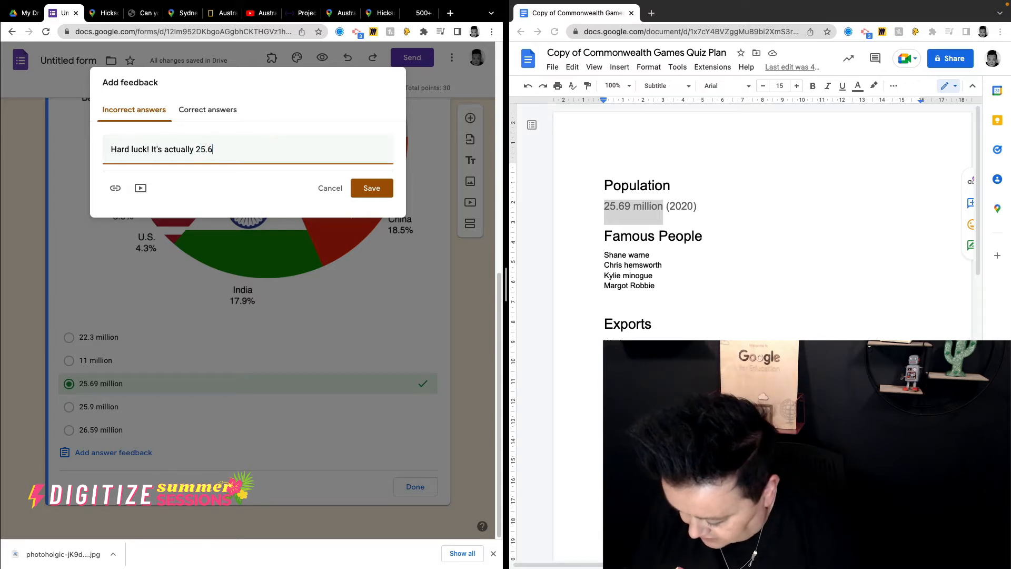
{"action": "type", "text": "0 million"}
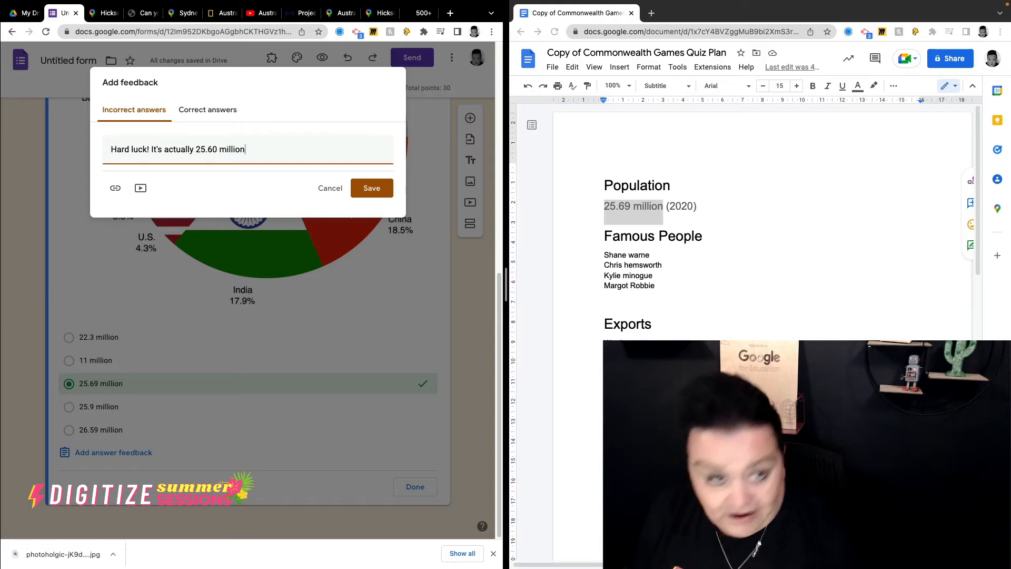
Add correct-answer feedback reading "Well done! That's correct!" to the population question and save both feedback messages.
{"action": "left_click", "coordinate": [194, 115]}
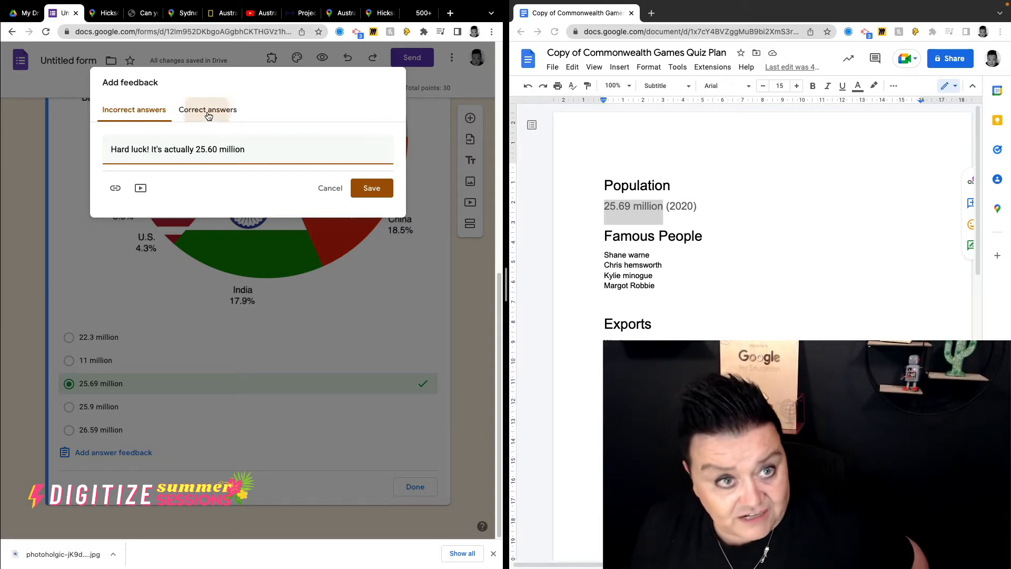
{"action": "type", "text": "W"}
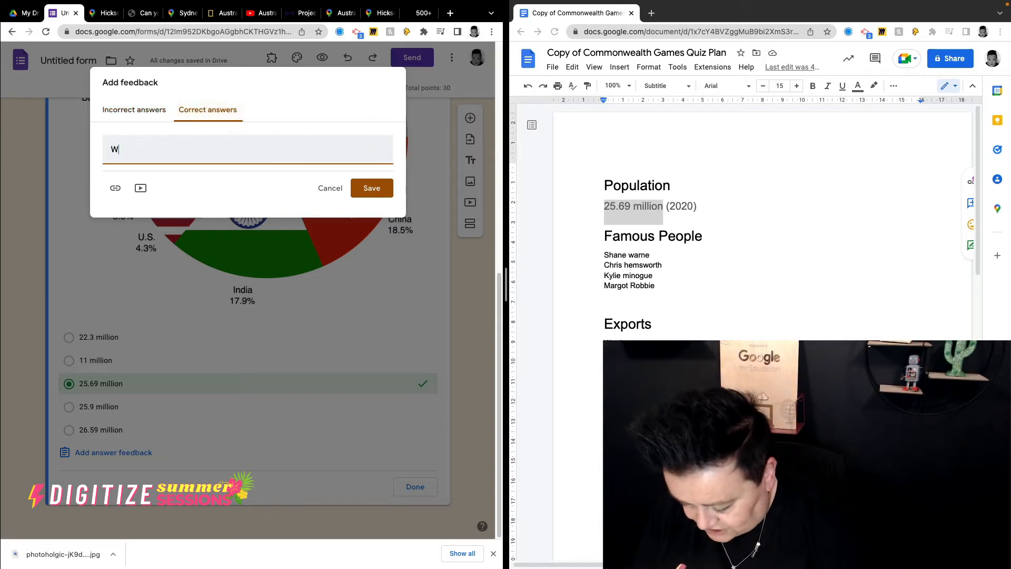
{"action": "type", "text": "ell done"}
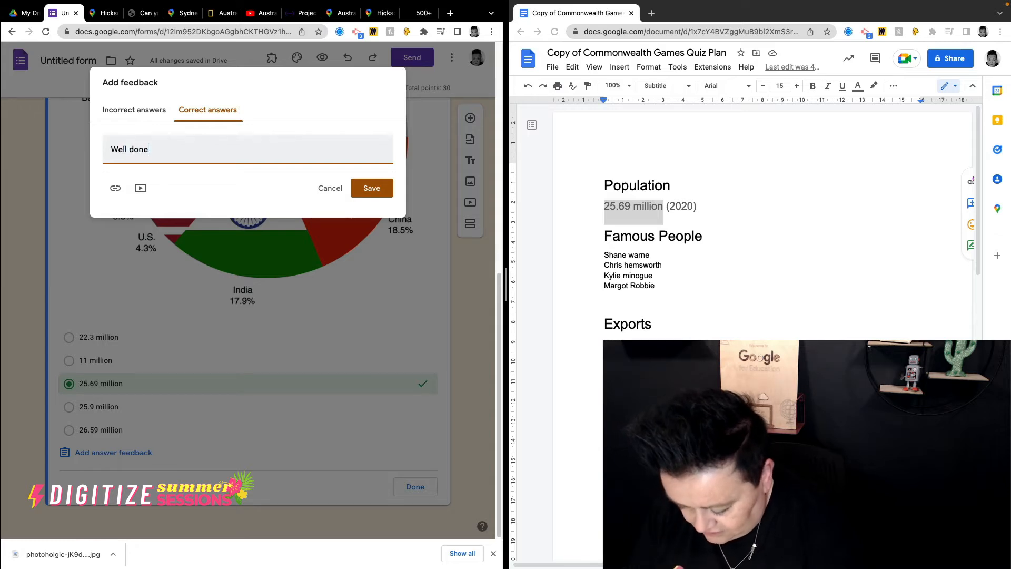
{"action": "type", "text": "! That's c"}
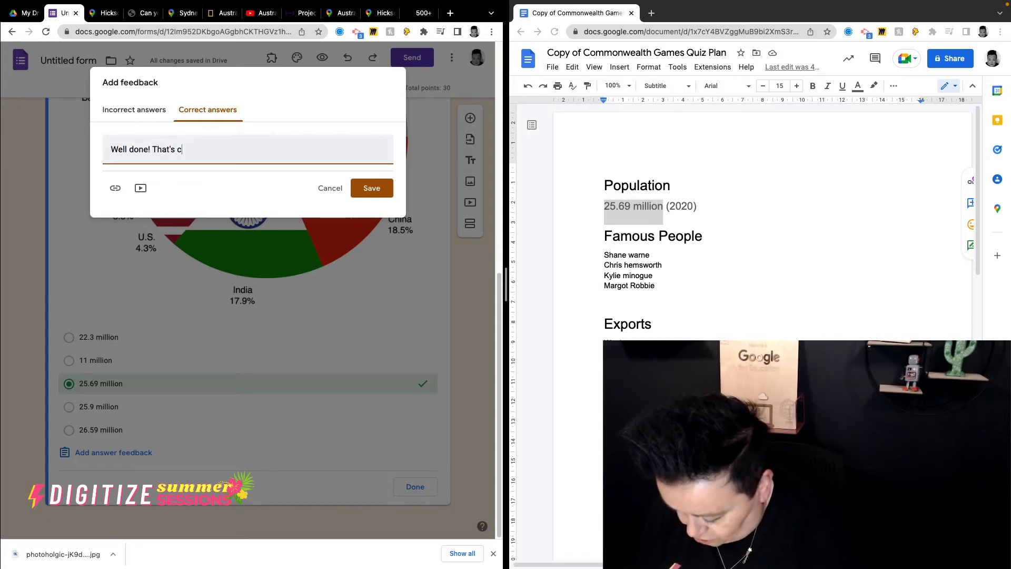
{"action": "type", "text": "ore"}
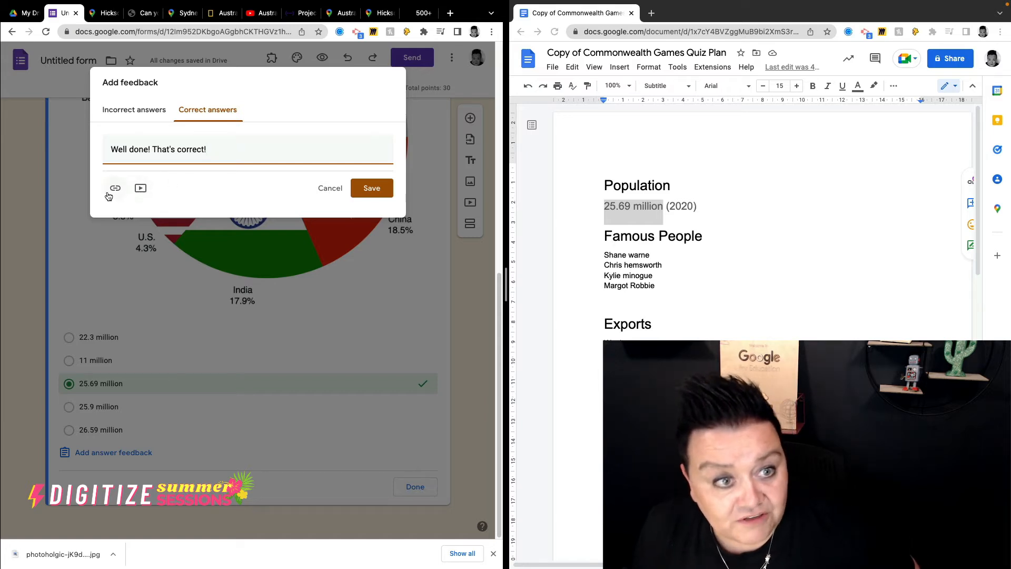
{"action": "left_click", "coordinate": [138, 110]}
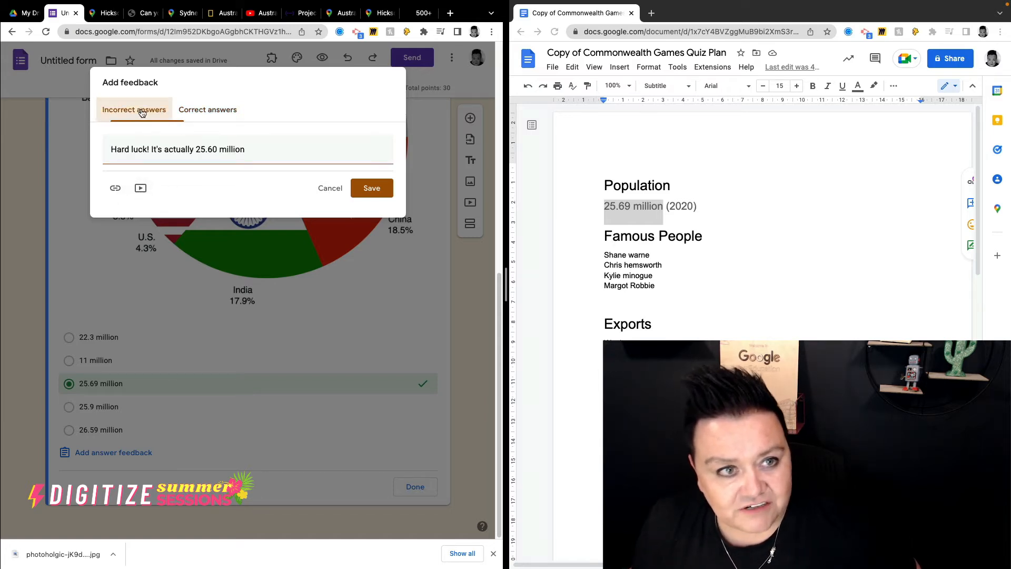
{"action": "left_click", "coordinate": [209, 113]}
{"action": "left_click", "coordinate": [134, 112]}
{"action": "left_click", "coordinate": [372, 190]}
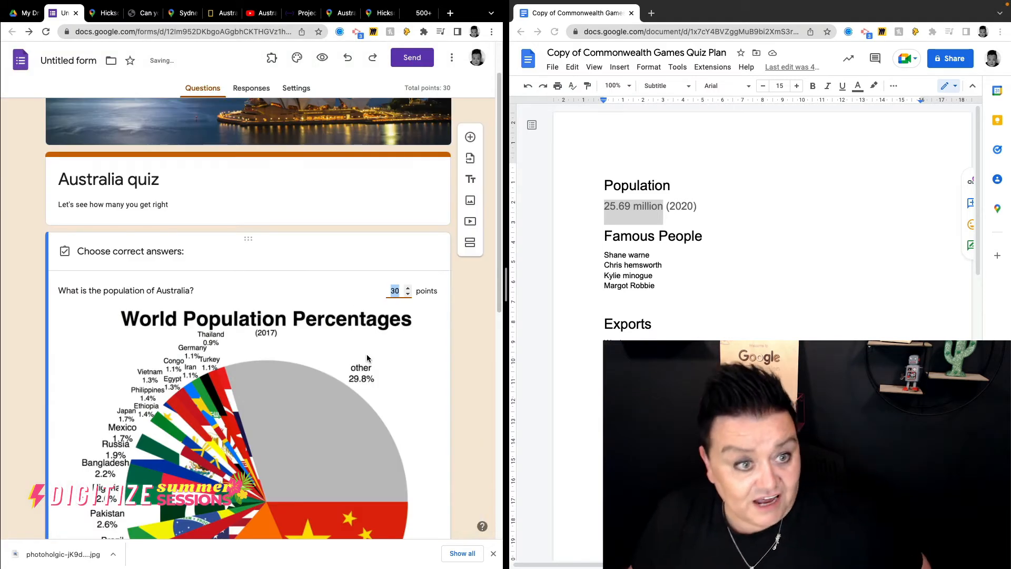
Review the population question's answer key, including its points, marked answer and feedback for correct and incorrect answers.
{"action": "scroll", "coordinate": [366, 357], "scroll_direction": "down", "scroll_amount": 1}
{"action": "scroll", "coordinate": [365, 358], "scroll_direction": "down", "scroll_amount": 7}
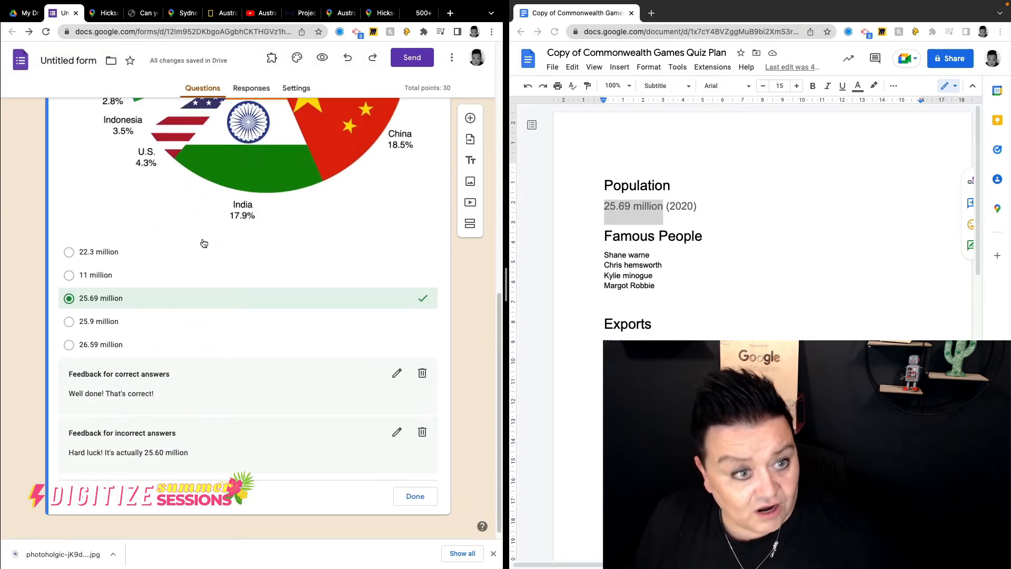
{"action": "scroll", "coordinate": [263, 340], "scroll_direction": "up", "scroll_amount": 6}
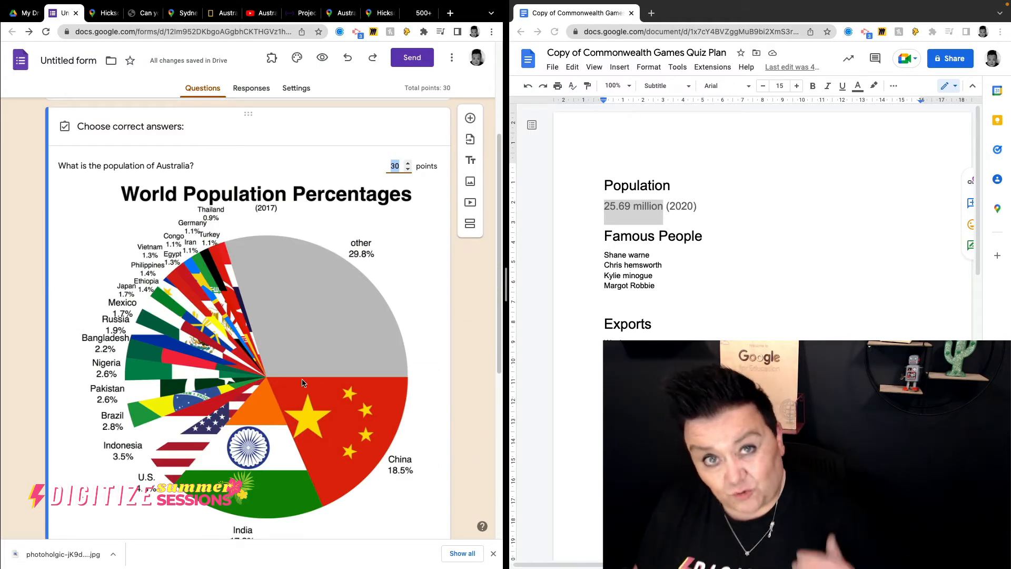
{"action": "scroll", "coordinate": [297, 382], "scroll_direction": "down", "scroll_amount": 6}
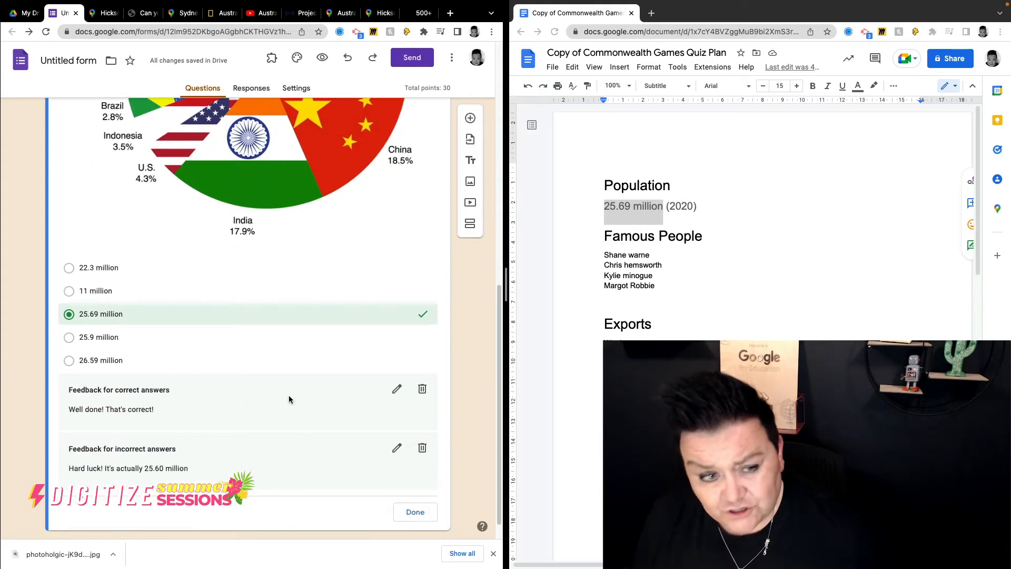
{"action": "scroll", "coordinate": [287, 399], "scroll_direction": "down", "scroll_amount": 1}
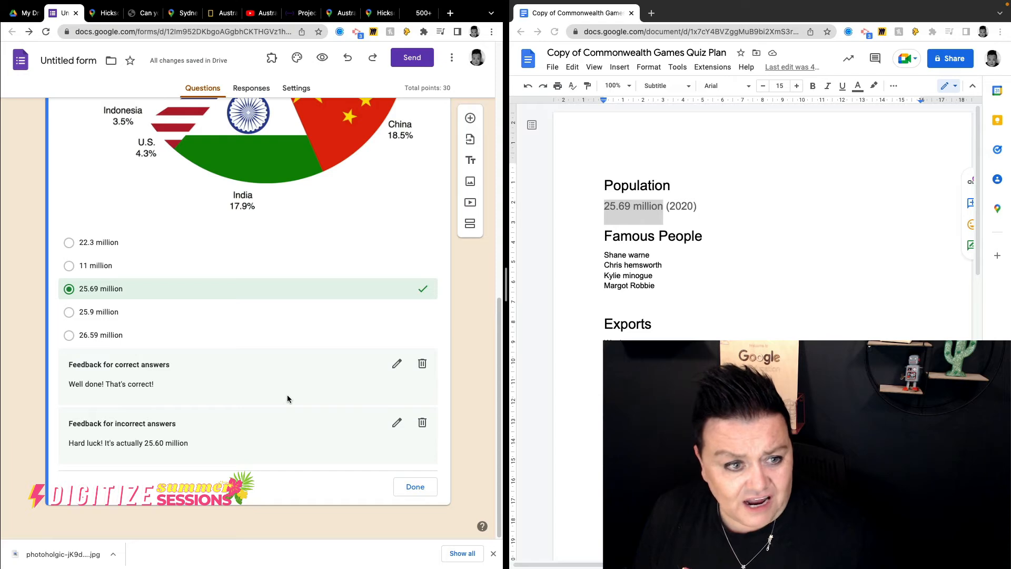
{"action": "scroll", "coordinate": [287, 398], "scroll_direction": "up", "scroll_amount": 8}
{"action": "scroll", "coordinate": [287, 397], "scroll_direction": "down", "scroll_amount": 8}
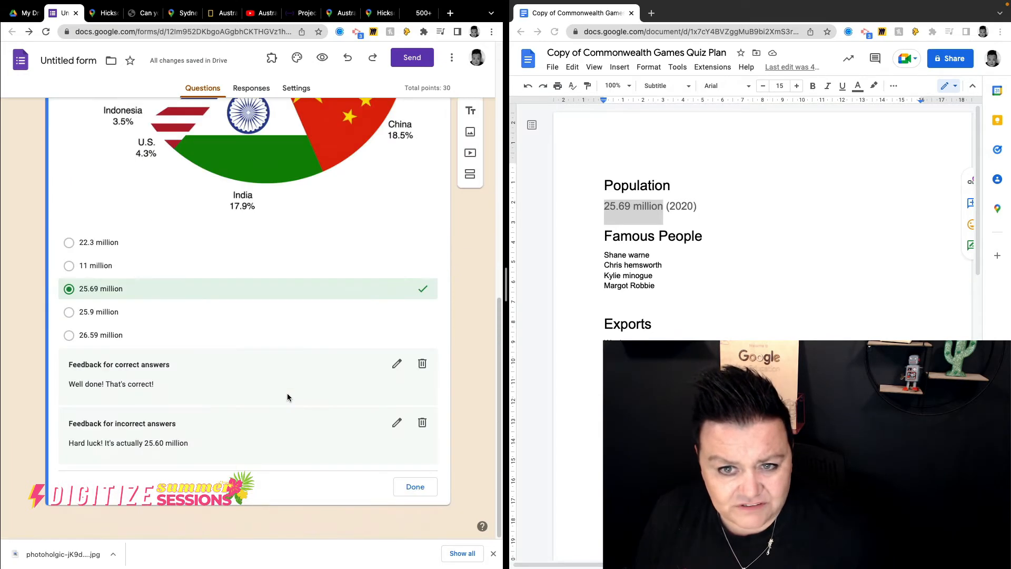
{"action": "scroll", "coordinate": [288, 397], "scroll_direction": "up", "scroll_amount": 8}
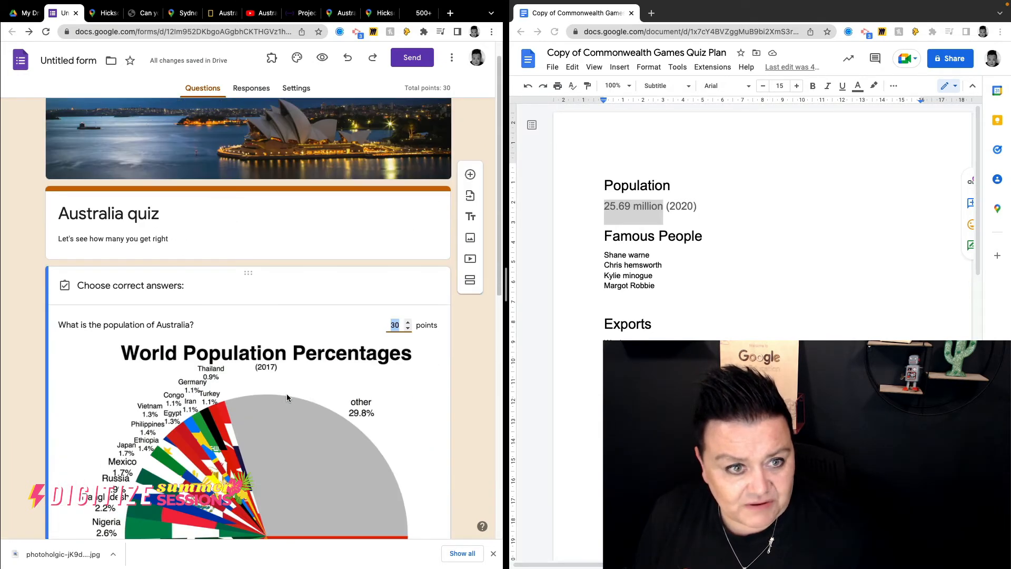
{"action": "scroll", "coordinate": [287, 394], "scroll_direction": "down", "scroll_amount": 8}
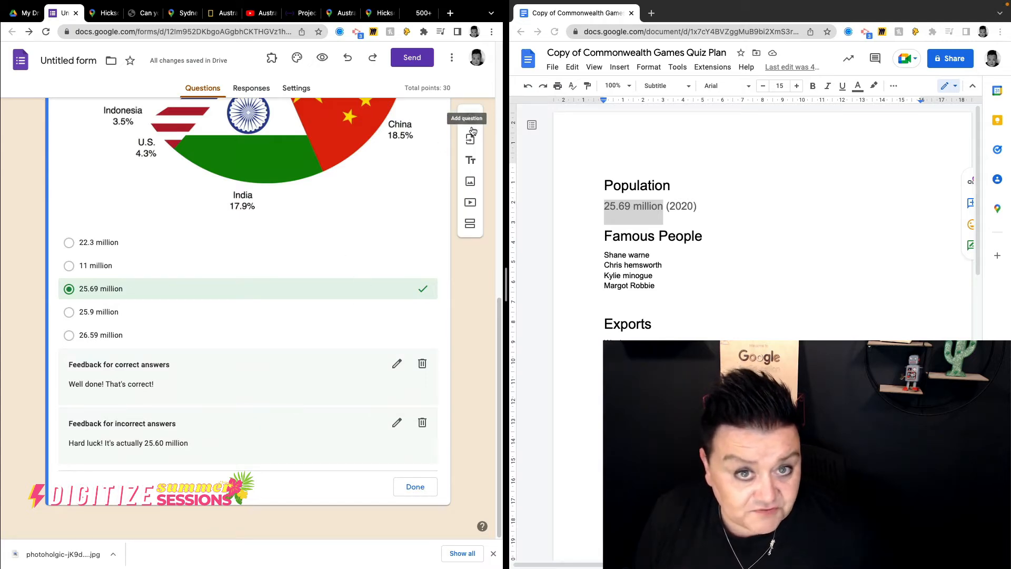
{"action": "scroll", "coordinate": [387, 338], "scroll_direction": "up", "scroll_amount": 7}
{"action": "scroll", "coordinate": [386, 340], "scroll_direction": "up", "scroll_amount": 3}
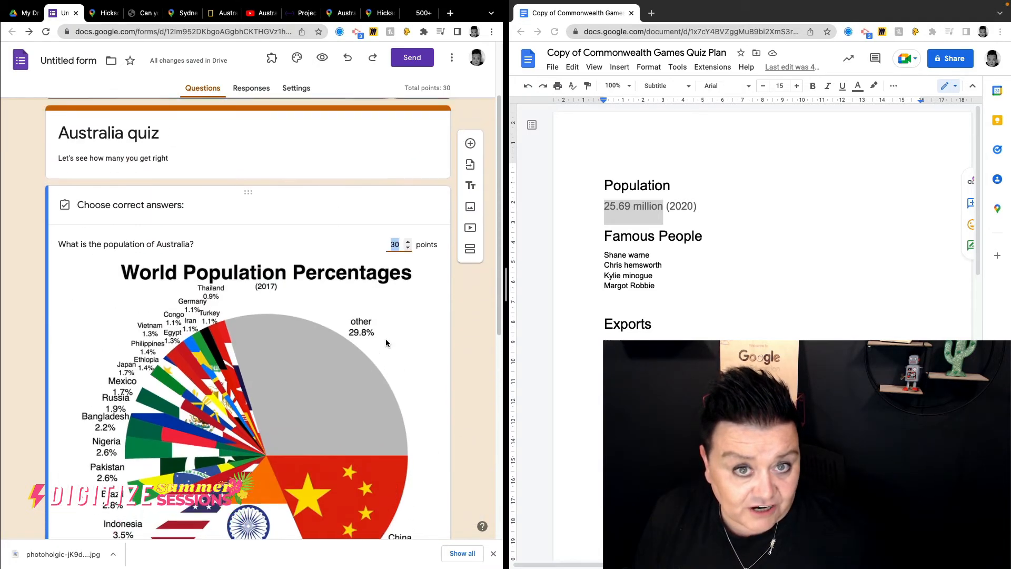
{"action": "scroll", "coordinate": [384, 343], "scroll_direction": "down", "scroll_amount": 6}
{"action": "scroll", "coordinate": [383, 343], "scroll_direction": "down", "scroll_amount": 3}
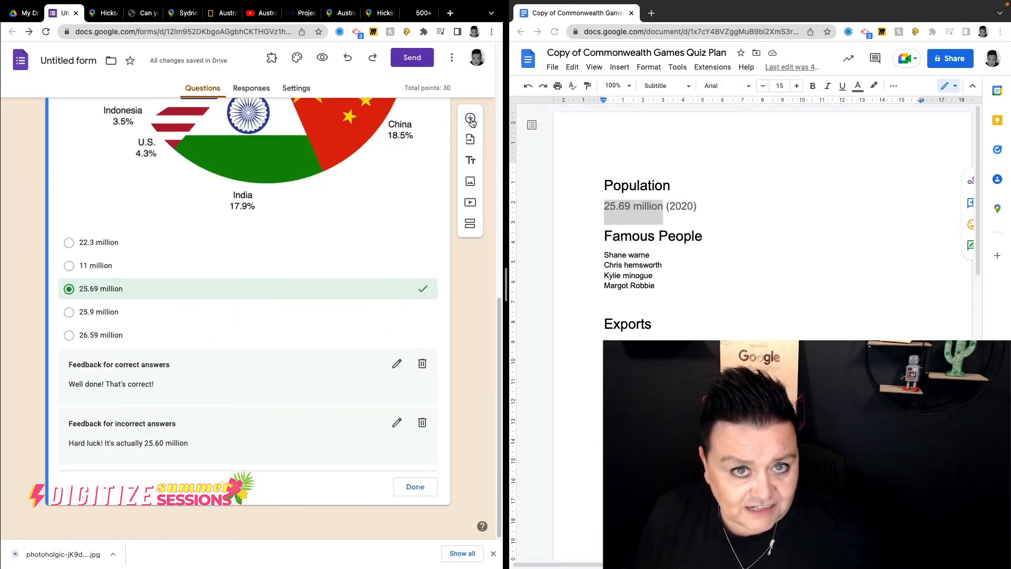
Add a new multiple-choice question reading "Which of these celebrities is NOT from Australia" below the population question.
{"action": "left_click", "coordinate": [471, 119]}
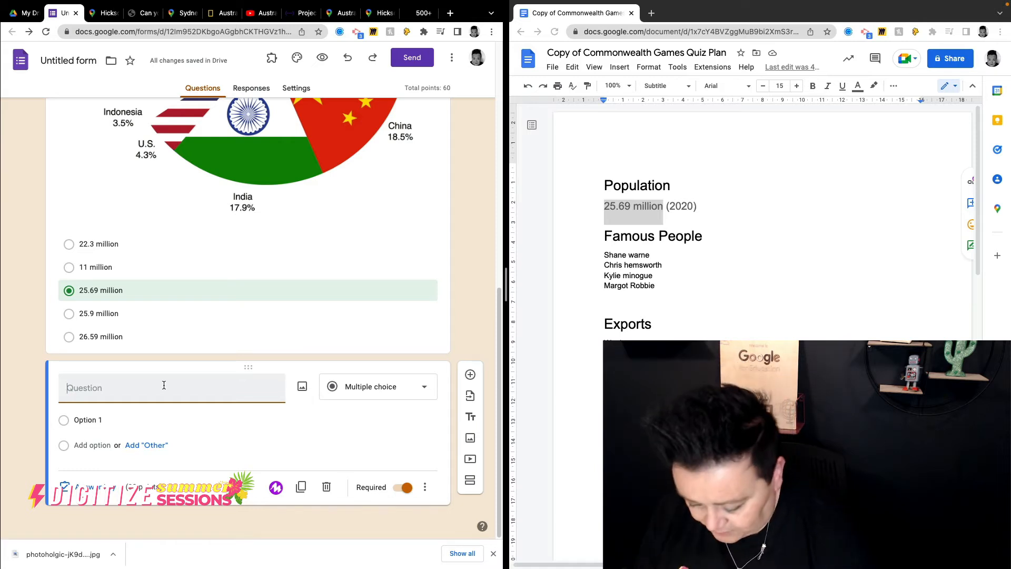
{"action": "type", "text": "Which"}
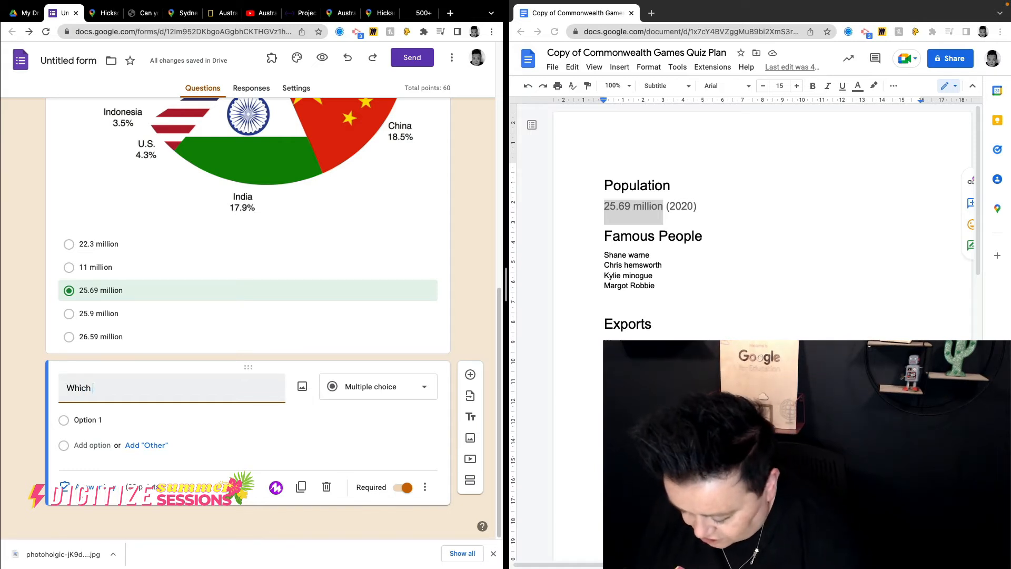
{"action": "type", "text": " of these ce"}
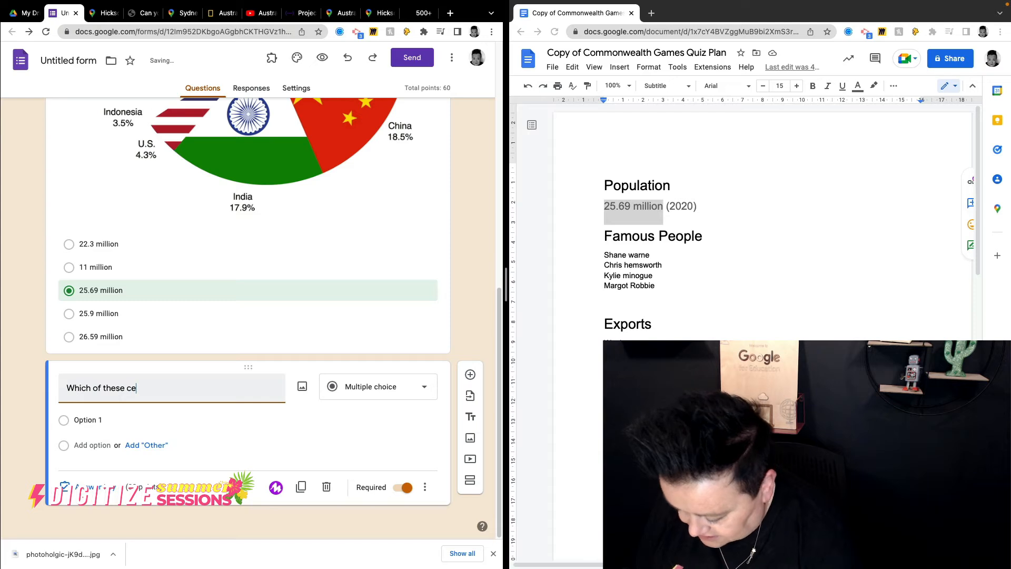
{"action": "type", "text": "lebrities"}
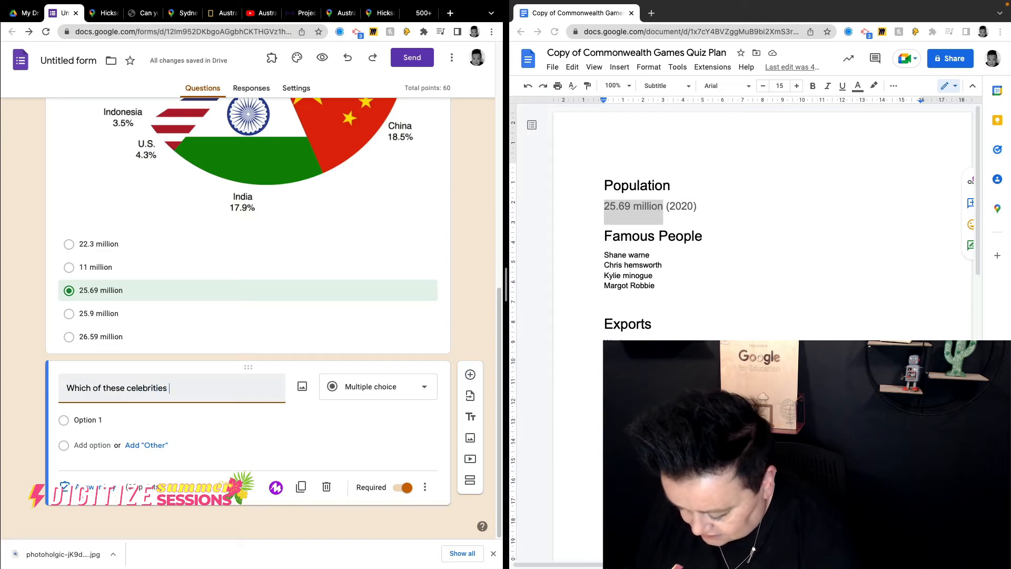
{"action": "type", "text": " is NOT"}
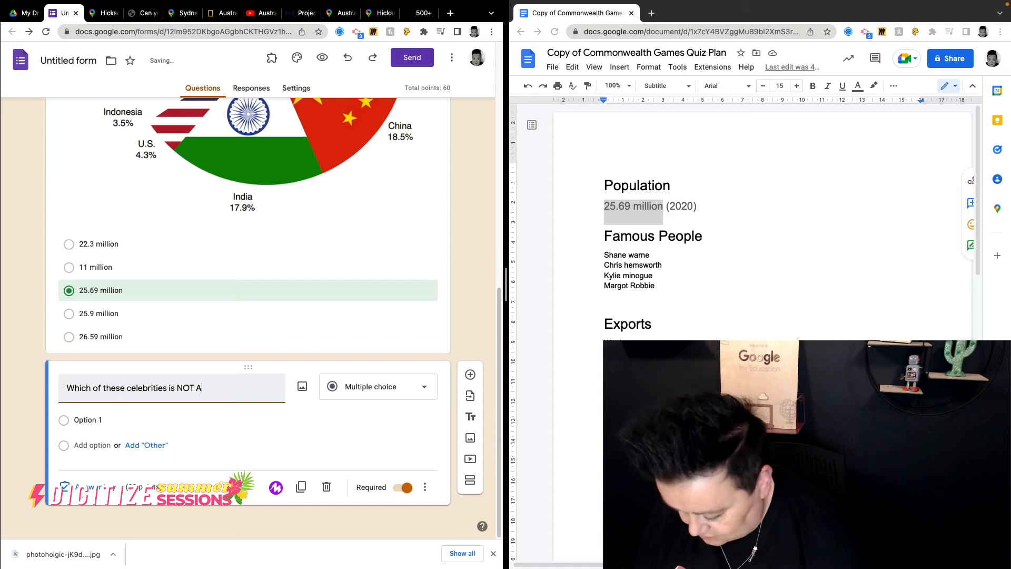
{"action": "type", "text": " fr"}
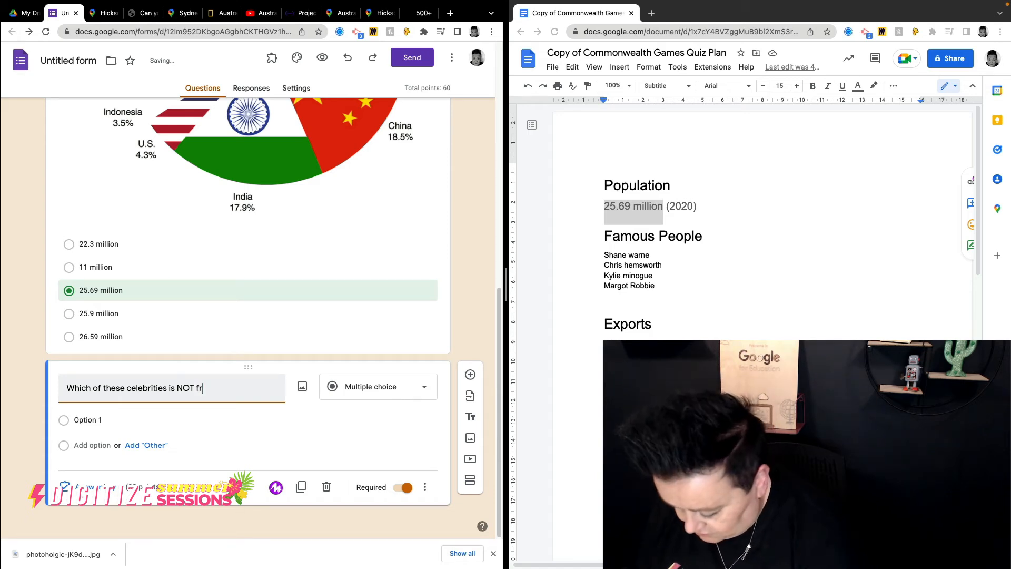
{"action": "type", "text": "om Australia"}
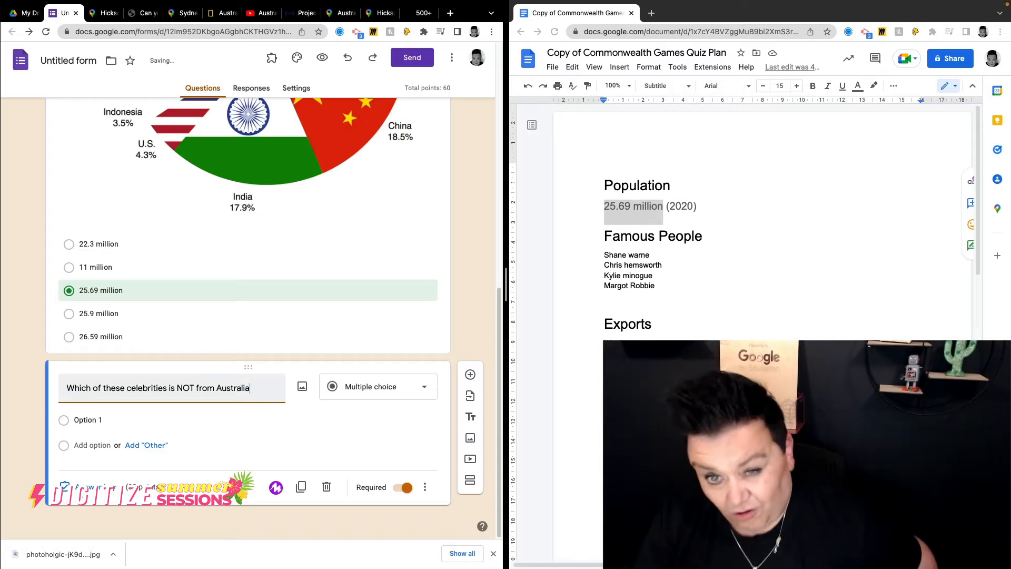
Copy the four Famous People names, Shane warne to Margot Robbie, from the quiz plan and paste them as the celebrity question's answer options.
{"action": "left_click", "coordinate": [607, 258]}
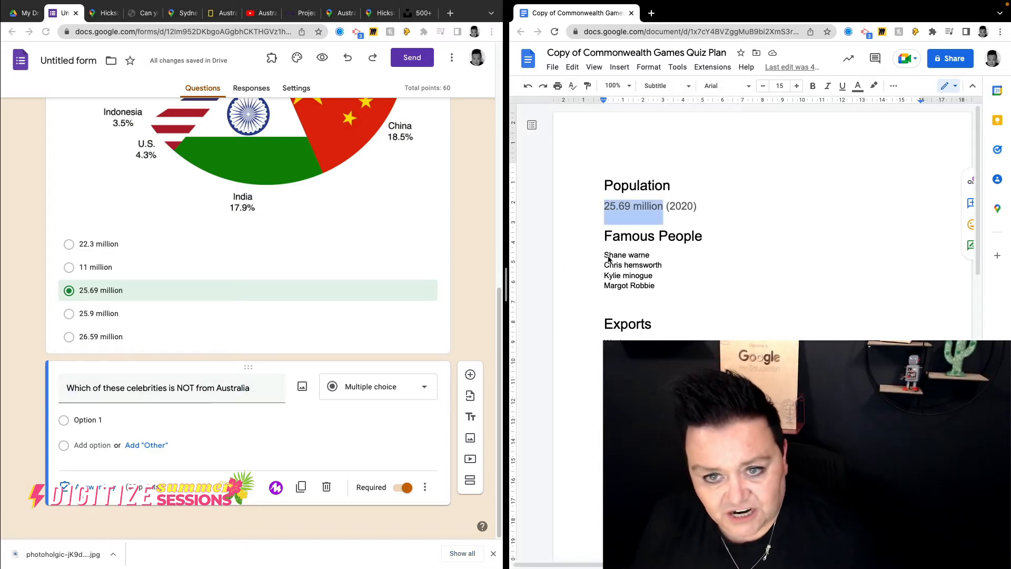
{"action": "left_click_drag", "start_coordinate": [654, 287], "coordinate": [601, 255]}
{"action": "right_click", "coordinate": [620, 259]}
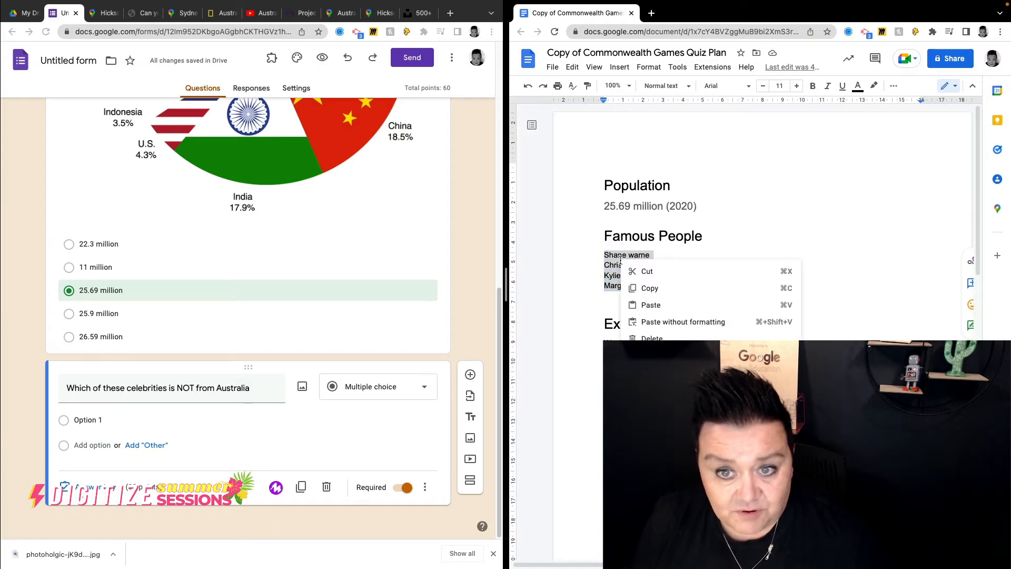
{"action": "left_click", "coordinate": [644, 288]}
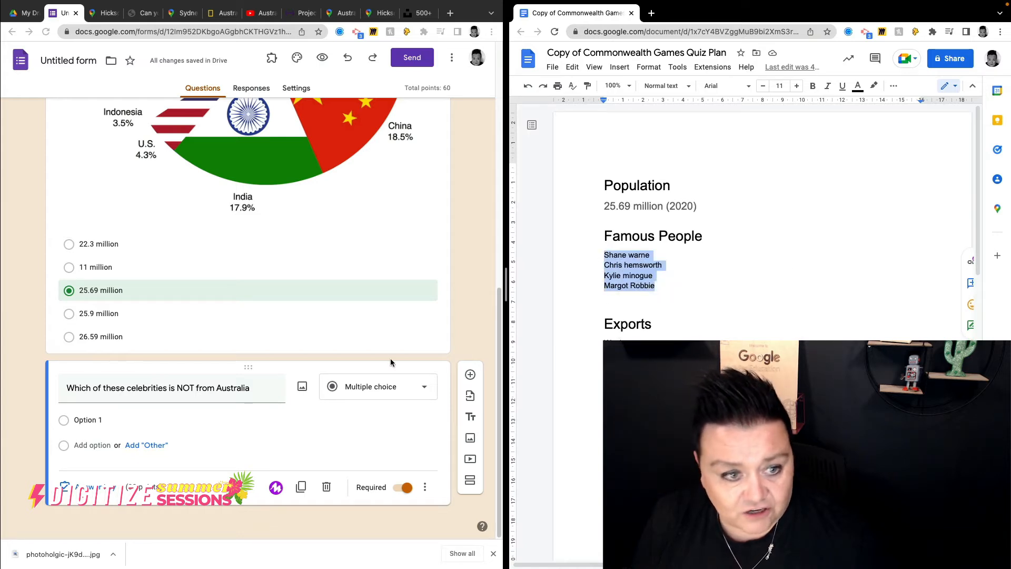
{"action": "left_click", "coordinate": [86, 419]}
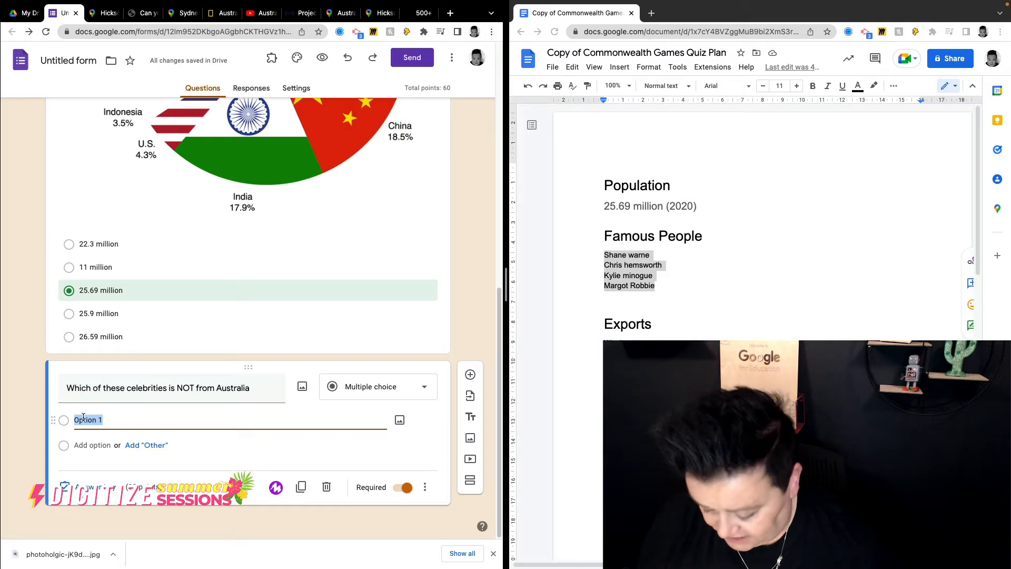
{"action": "key", "text": "ctrl+v"}
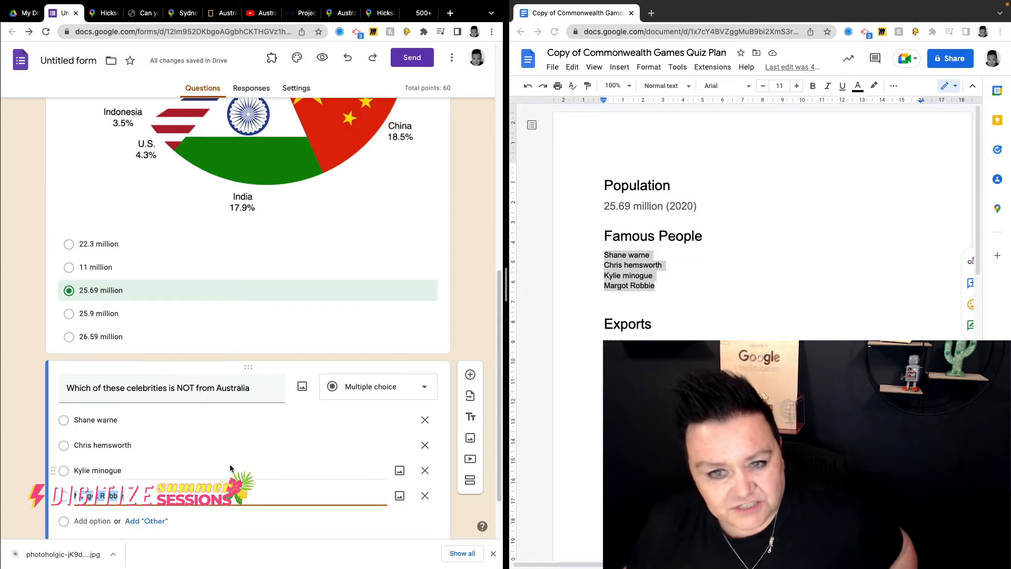
Add "Ally McCoist" as a fifth answer option to the celebrity question and move it above Margot Robbie.
{"action": "scroll", "coordinate": [208, 513], "scroll_direction": "down", "scroll_amount": 1}
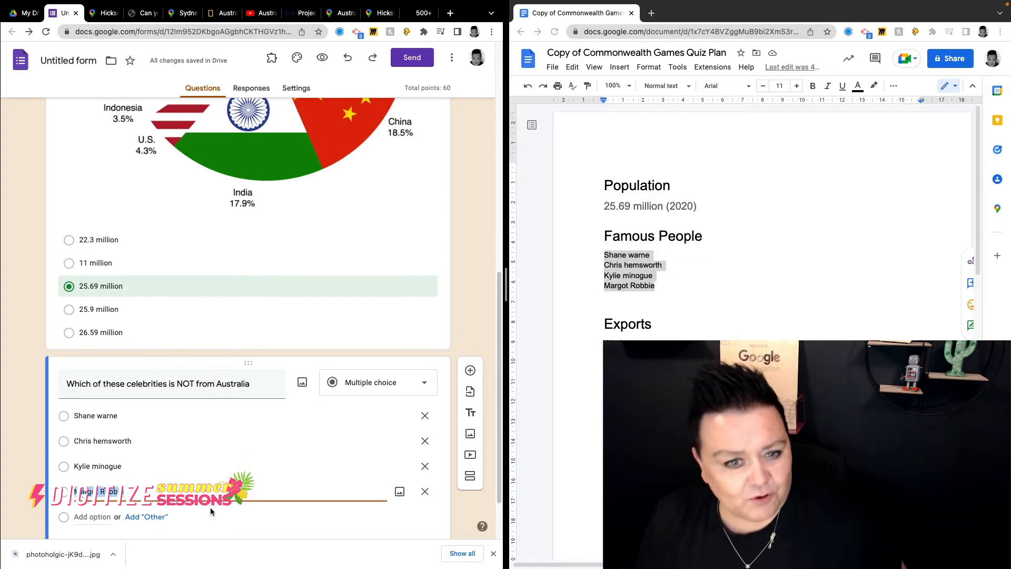
{"action": "scroll", "coordinate": [251, 500], "scroll_direction": "down", "scroll_amount": 3}
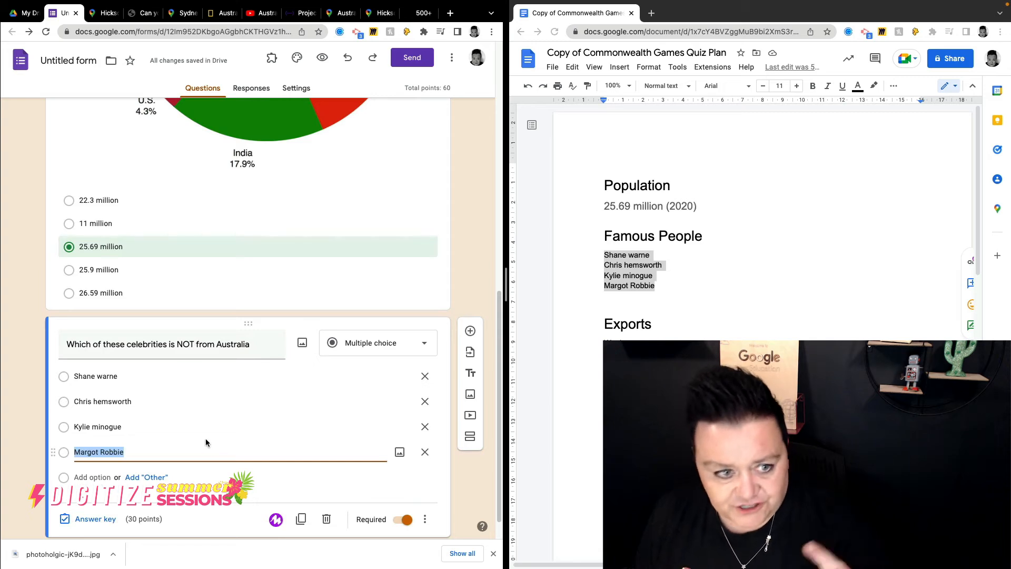
{"action": "left_click", "coordinate": [87, 477]}
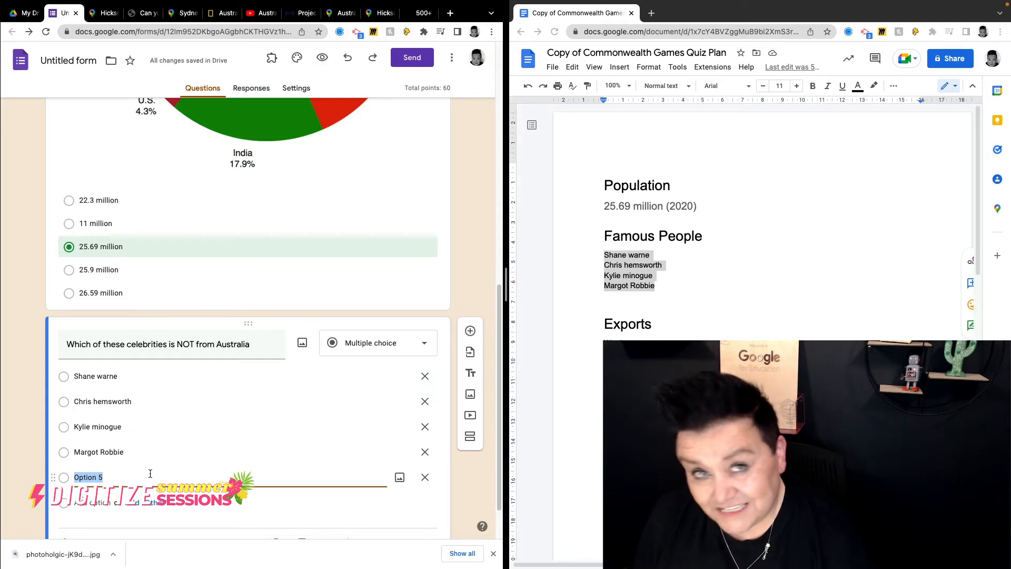
{"action": "scroll", "coordinate": [256, 487], "scroll_direction": "down", "scroll_amount": 1}
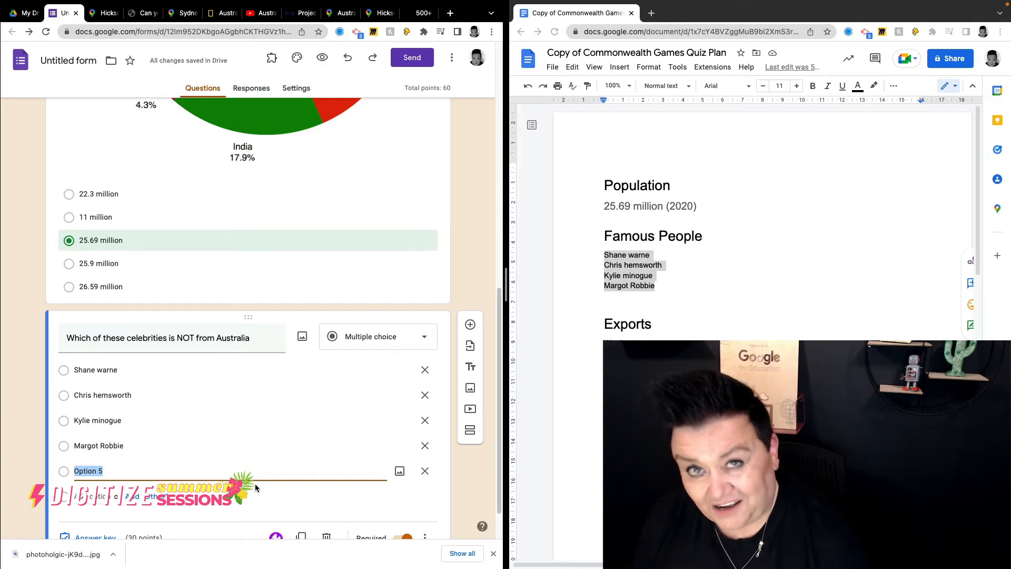
{"action": "type", "text": "Ally M"}
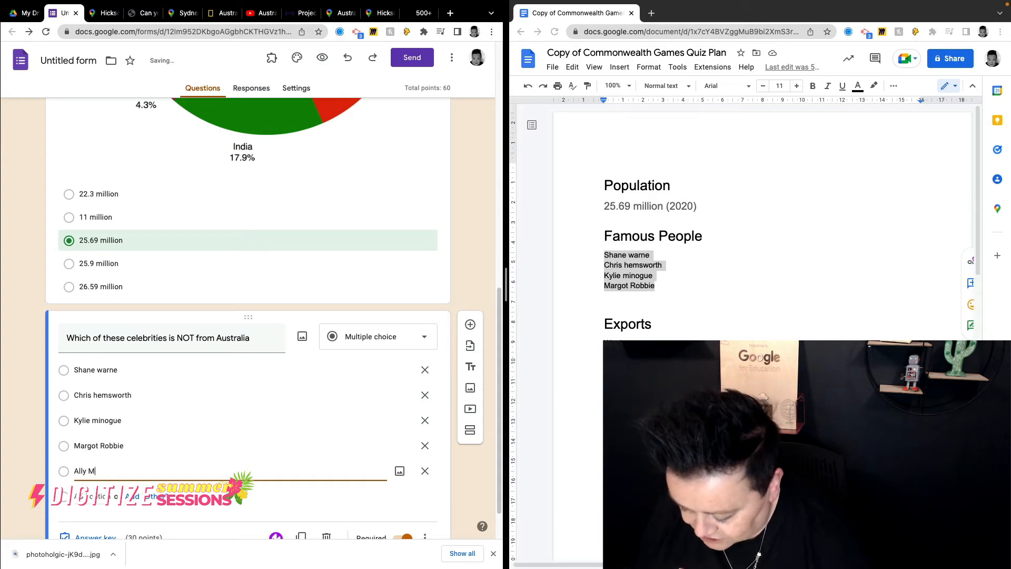
{"action": "type", "text": "cc"}
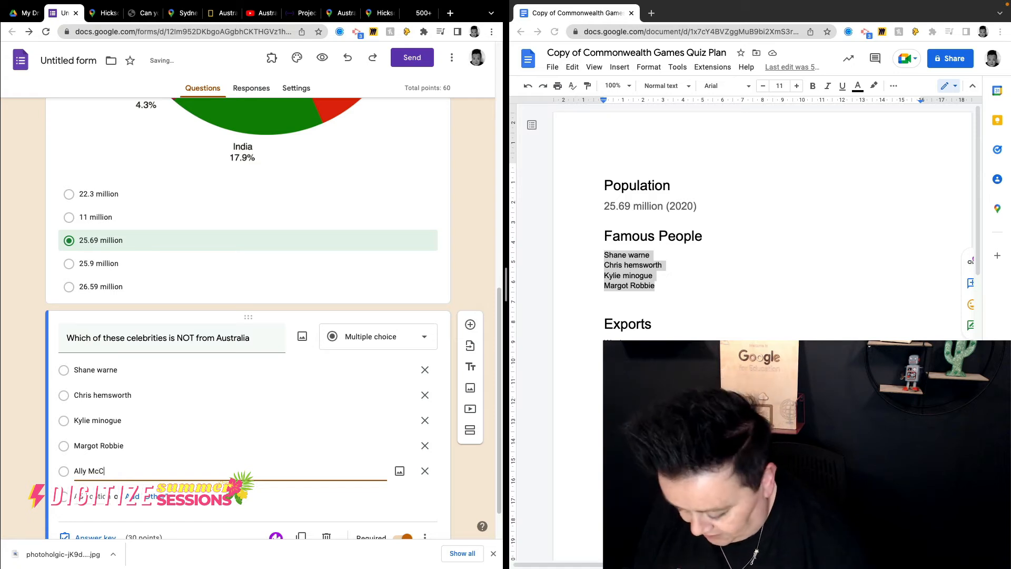
{"action": "type", "text": "oisrt"}
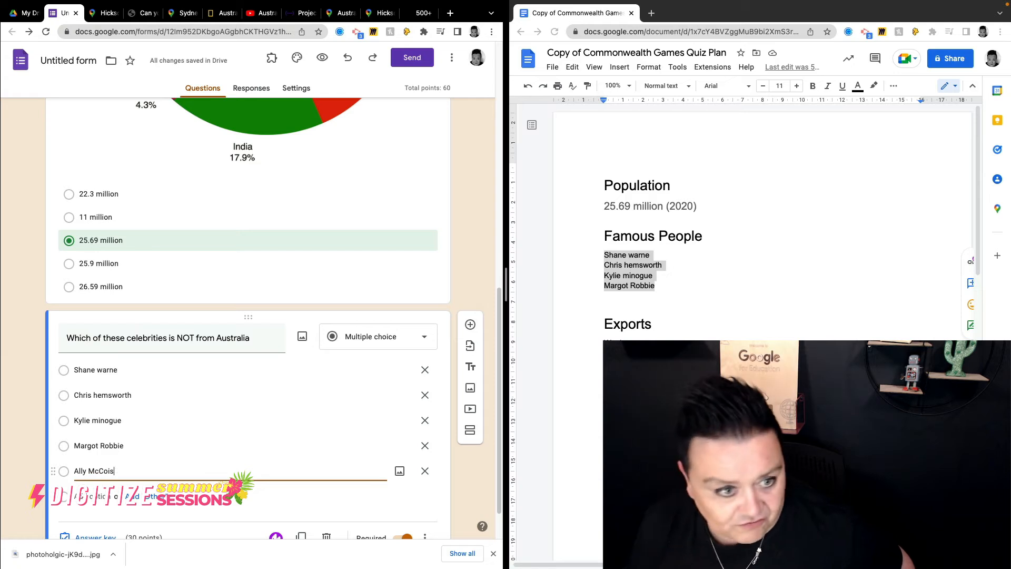
{"action": "key", "text": "BackSpace"}
{"action": "key", "text": "BackSpace"}
{"action": "type", "text": "t"}
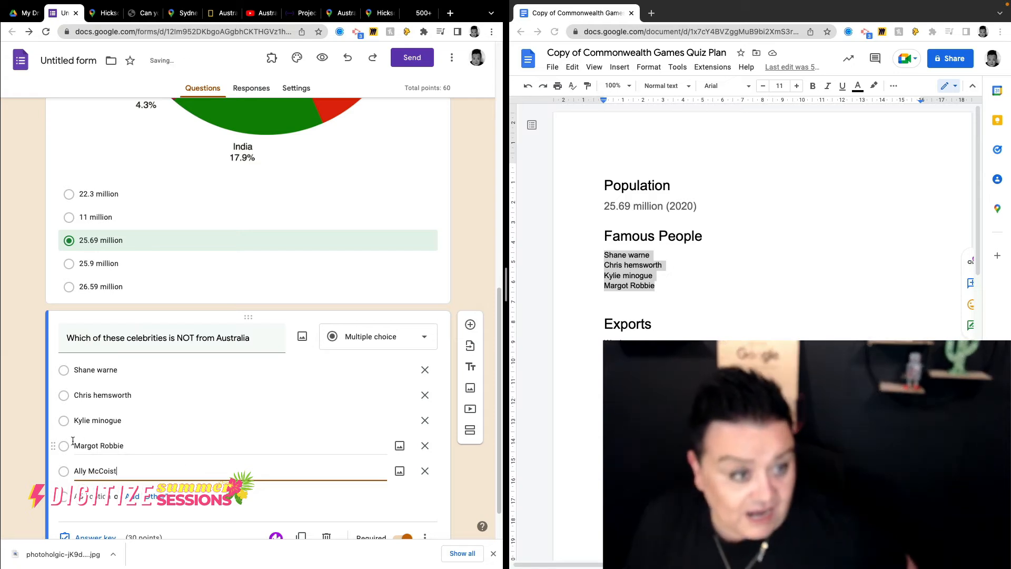
{"action": "left_click_drag", "start_coordinate": [54, 473], "coordinate": [71, 453]}
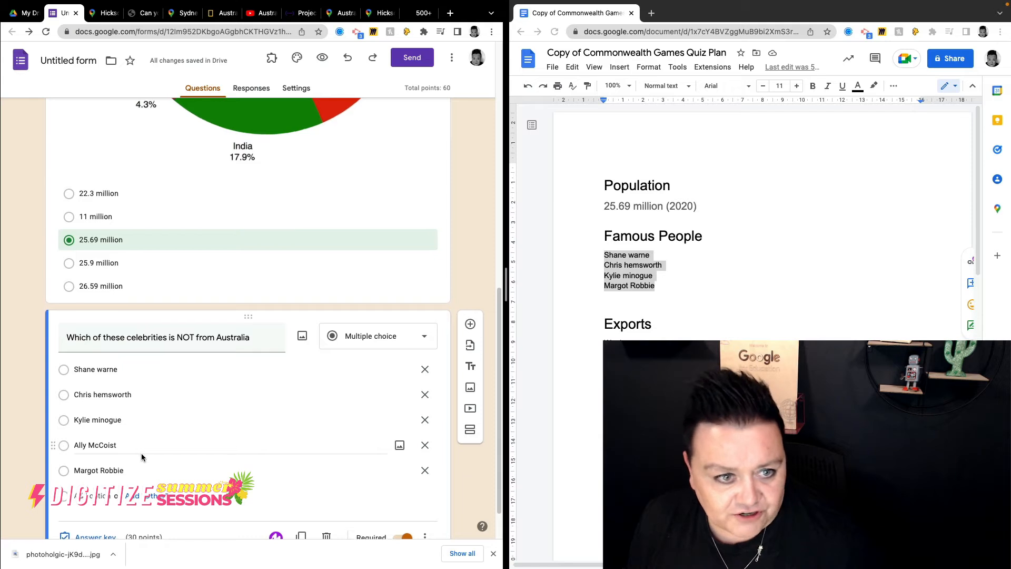
Mark Ally McCoist as the correct answer in the celebrity question's answer key and finish editing the key.
{"action": "scroll", "coordinate": [141, 453], "scroll_direction": "down", "scroll_amount": 1}
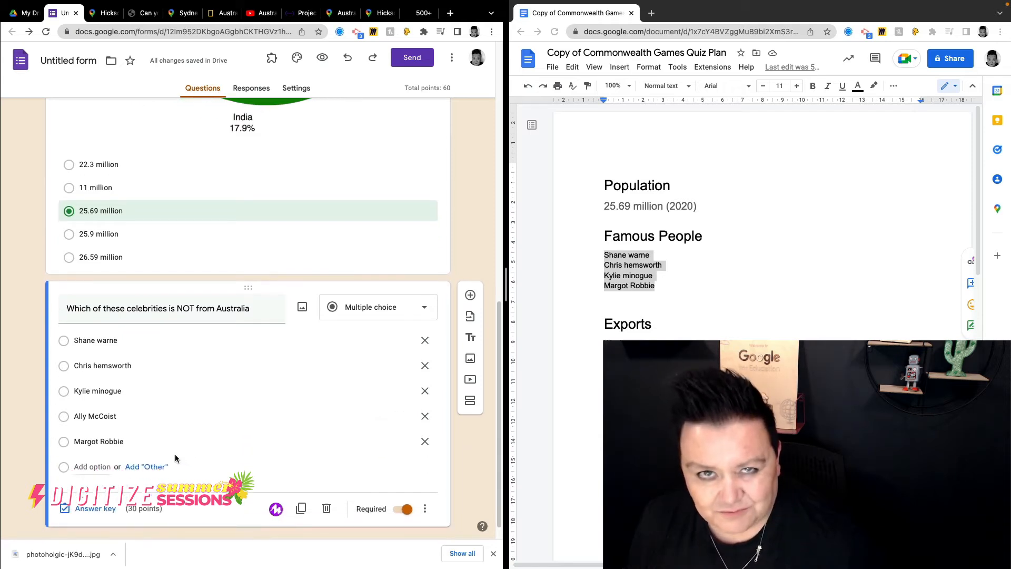
{"action": "left_click", "coordinate": [95, 508]}
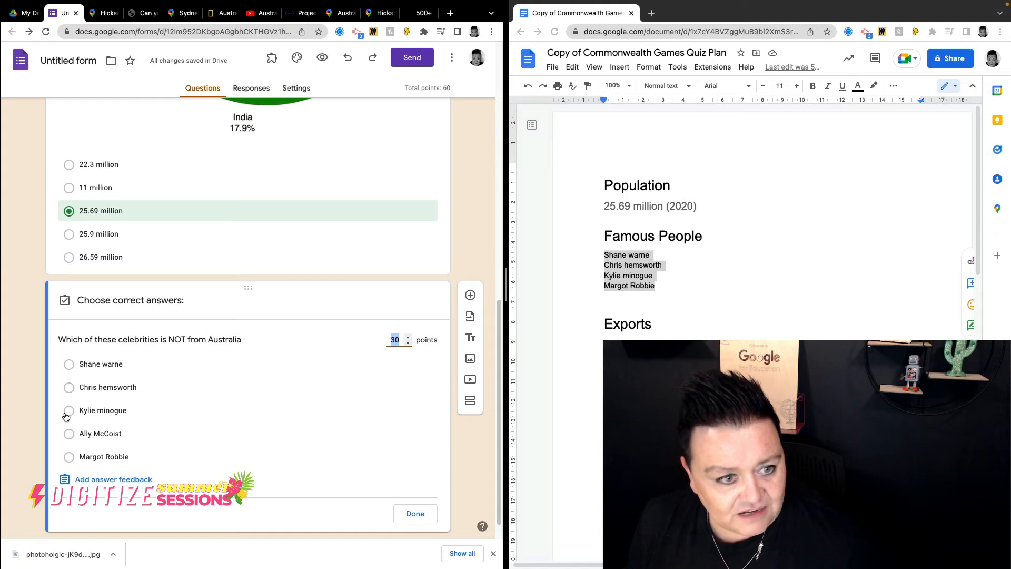
{"action": "left_click", "coordinate": [75, 433]}
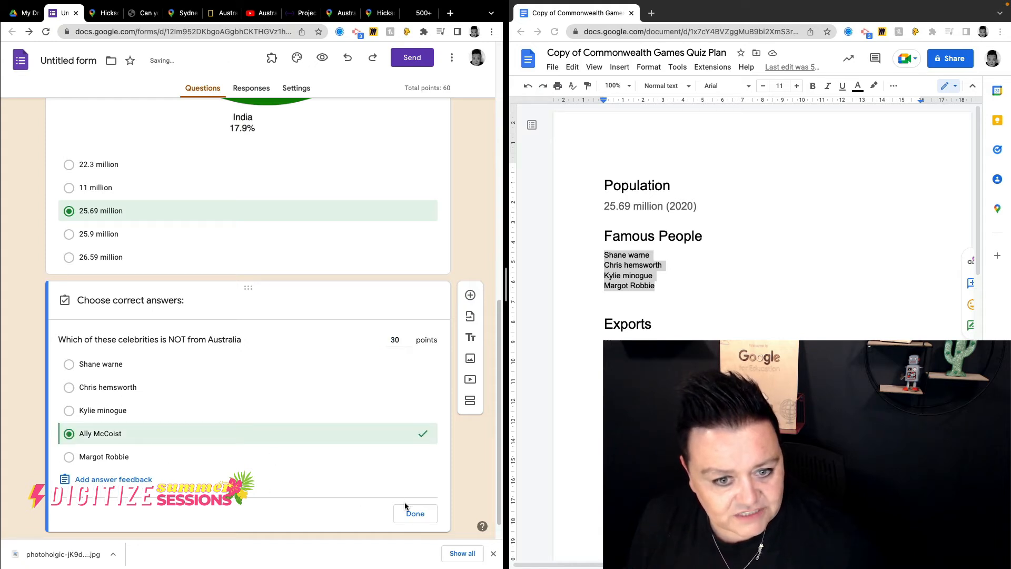
{"action": "left_click", "coordinate": [415, 513]}
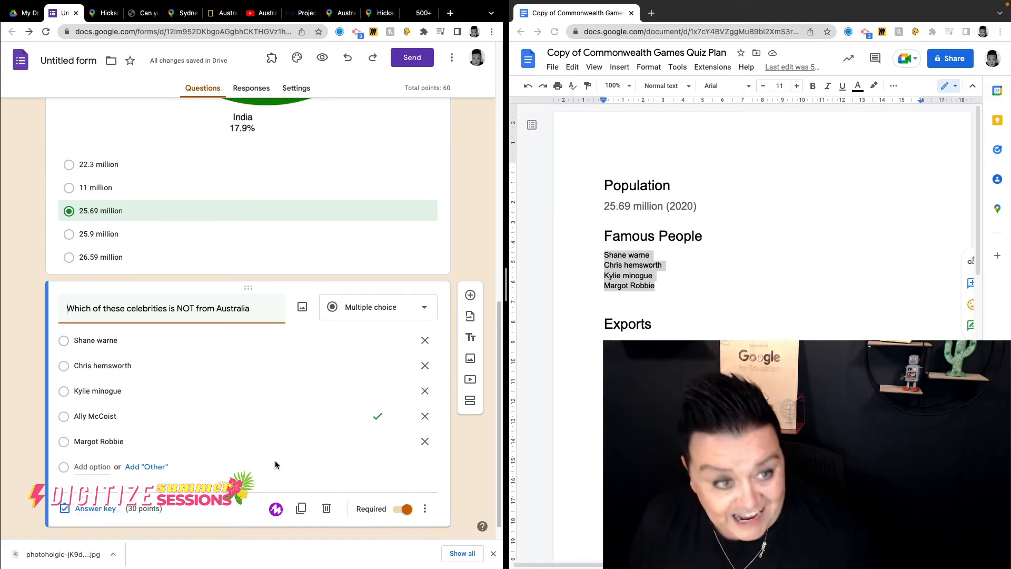
Copy the list of items under the Exports heading in the quiz plan, starting with Wool, Wheat and Beef.
{"action": "scroll", "coordinate": [276, 464], "scroll_direction": "down", "scroll_amount": 1}
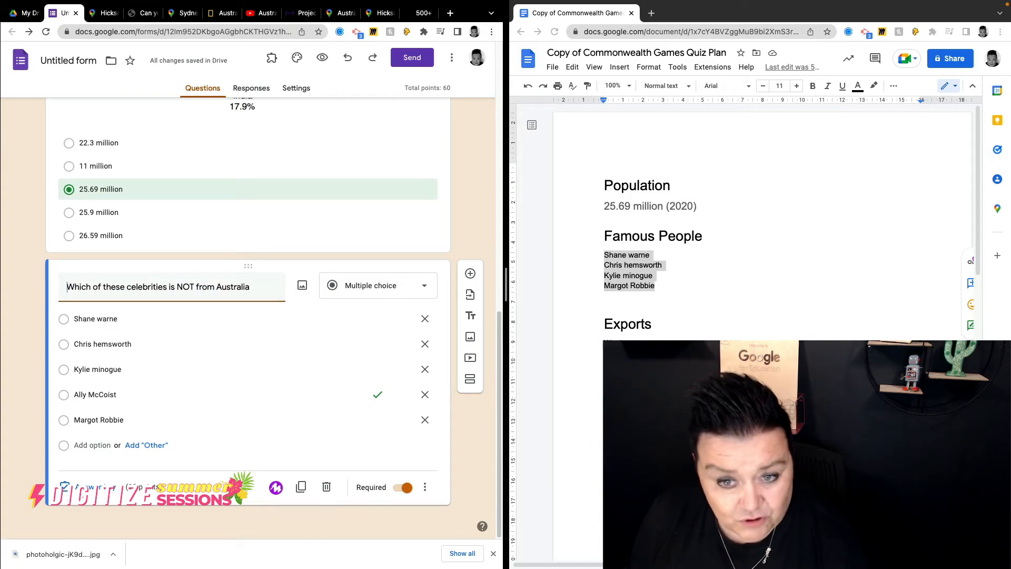
{"action": "left_click", "coordinate": [663, 379]}
{"action": "left_click_drag", "start_coordinate": [637, 373], "coordinate": [586, 343]}
{"action": "right_click", "coordinate": [615, 352]}
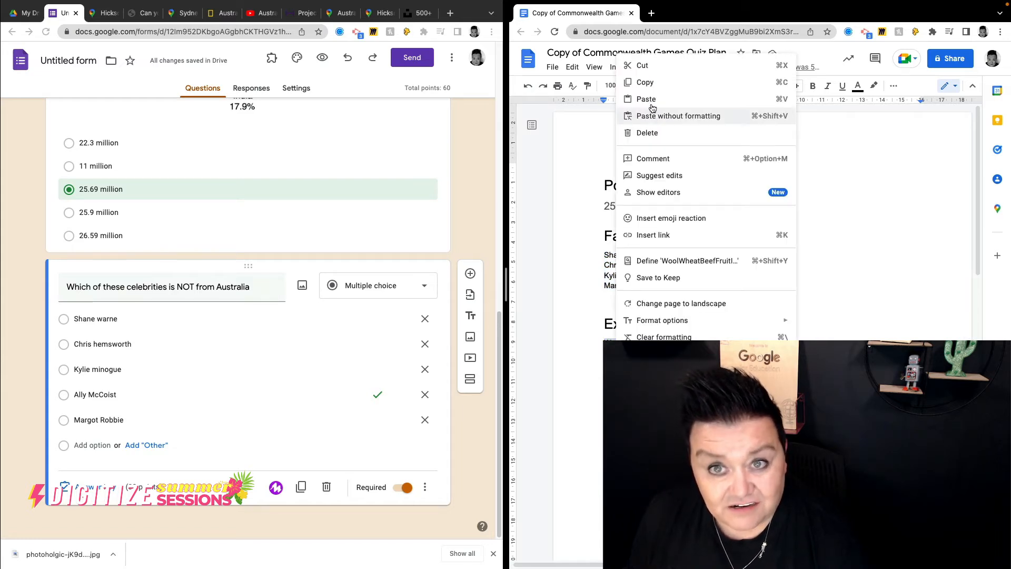
Copy the exports list from the quiz plan and add the question "Which of these exports does Australia produce?" to the form.
{"action": "left_click", "coordinate": [637, 82]}
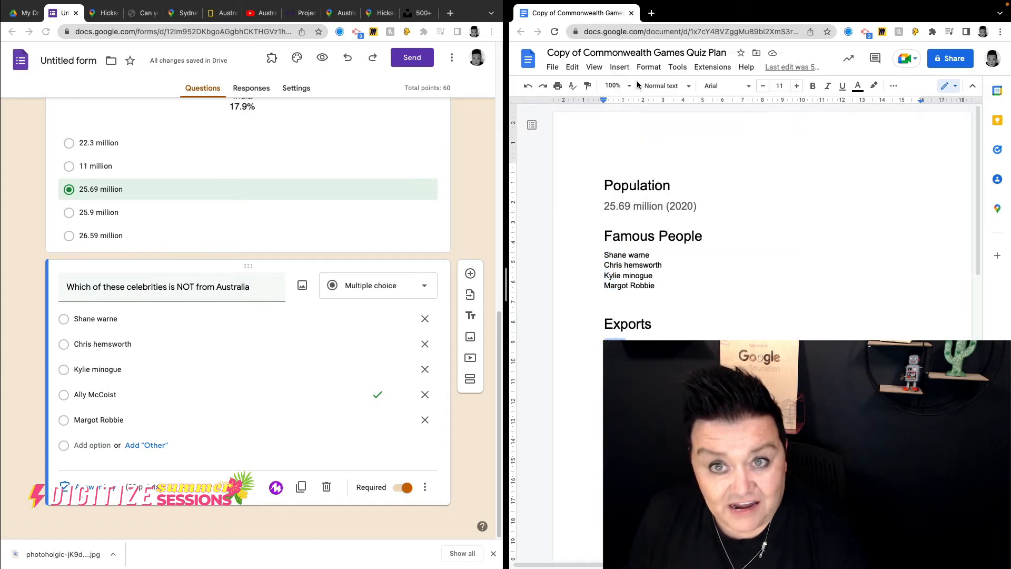
{"action": "left_click", "coordinate": [471, 278]}
{"action": "left_click", "coordinate": [470, 279]}
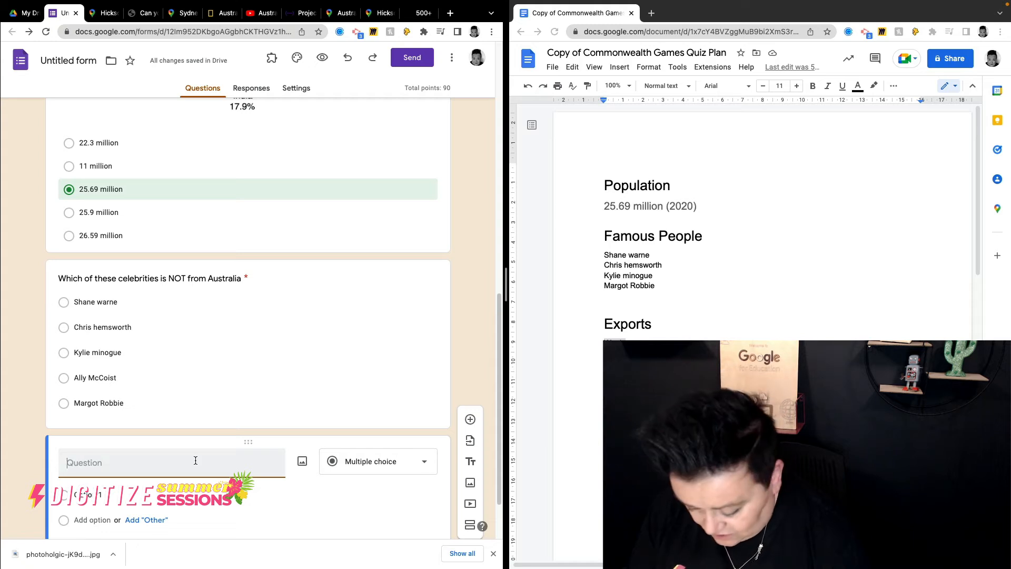
{"action": "type", "text": "Which of"}
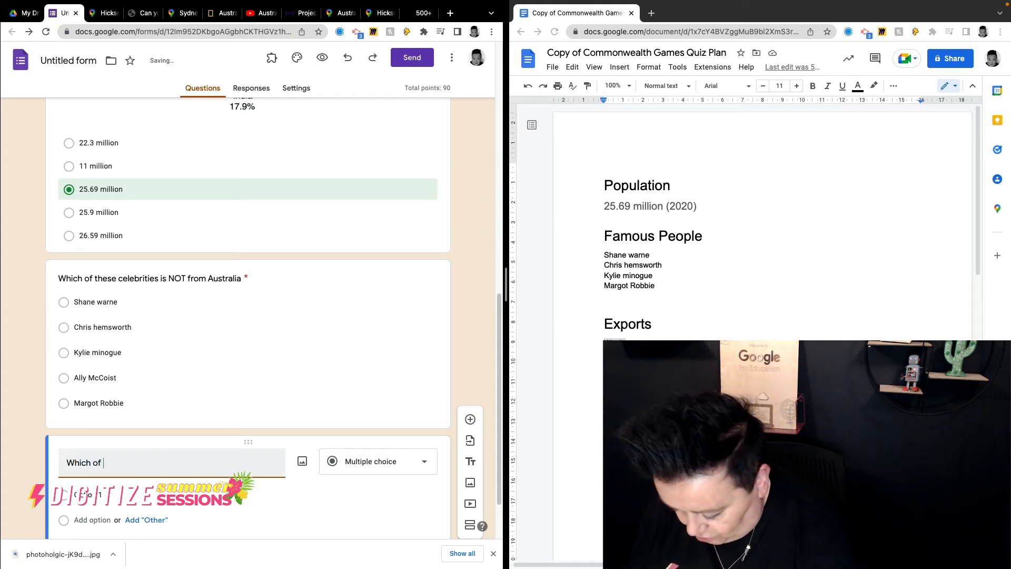
{"action": "type", "text": " these exports does Australia produce?"}
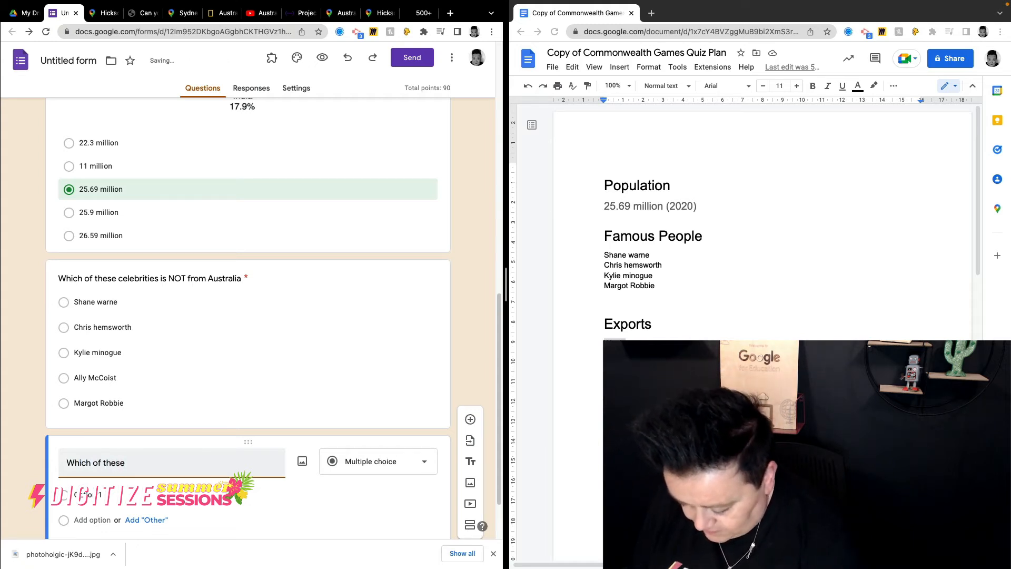
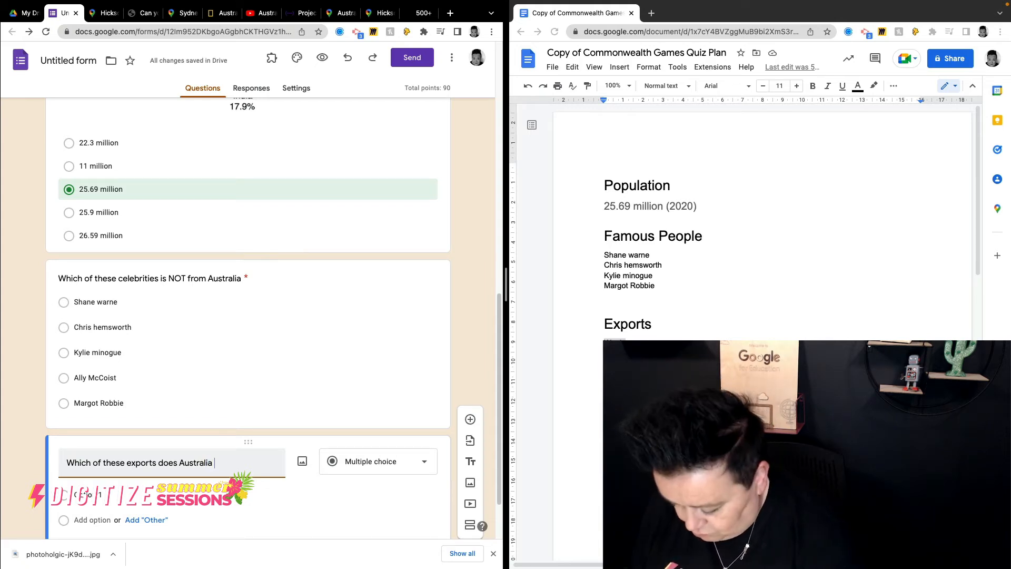
{"action": "type", "text": "uce?"}
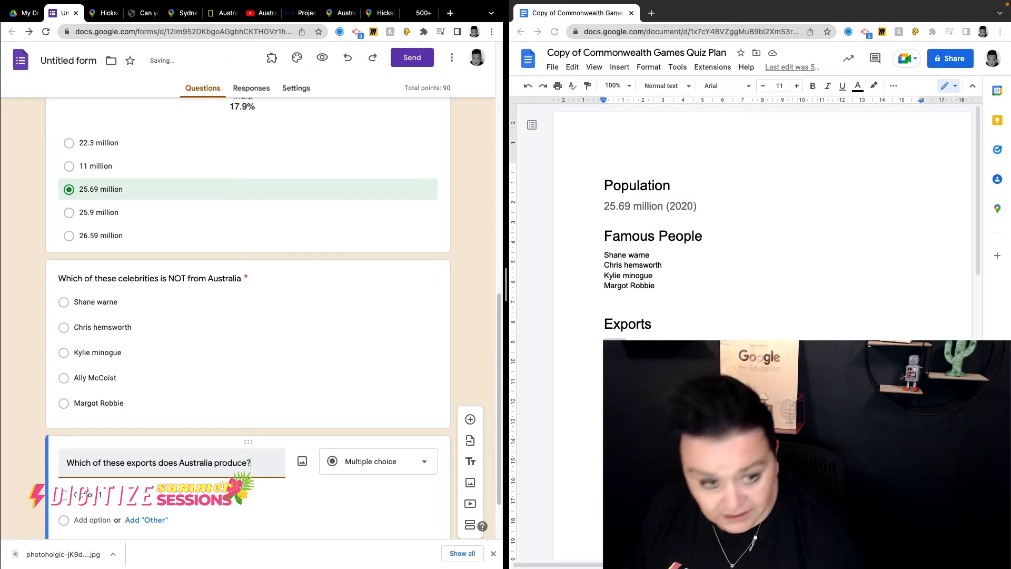
Paste the copied exports as the question's answer options: Wool, Wheat, Beef, Fruit, Iron and gold.
{"action": "left_click", "coordinate": [141, 505]}
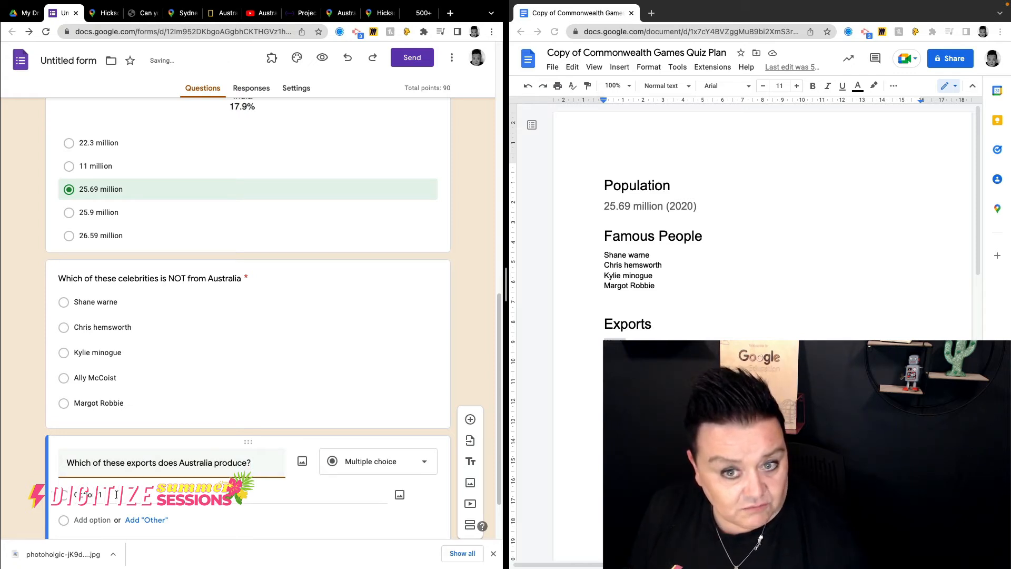
{"action": "scroll", "coordinate": [117, 494], "scroll_direction": "down", "scroll_amount": 2}
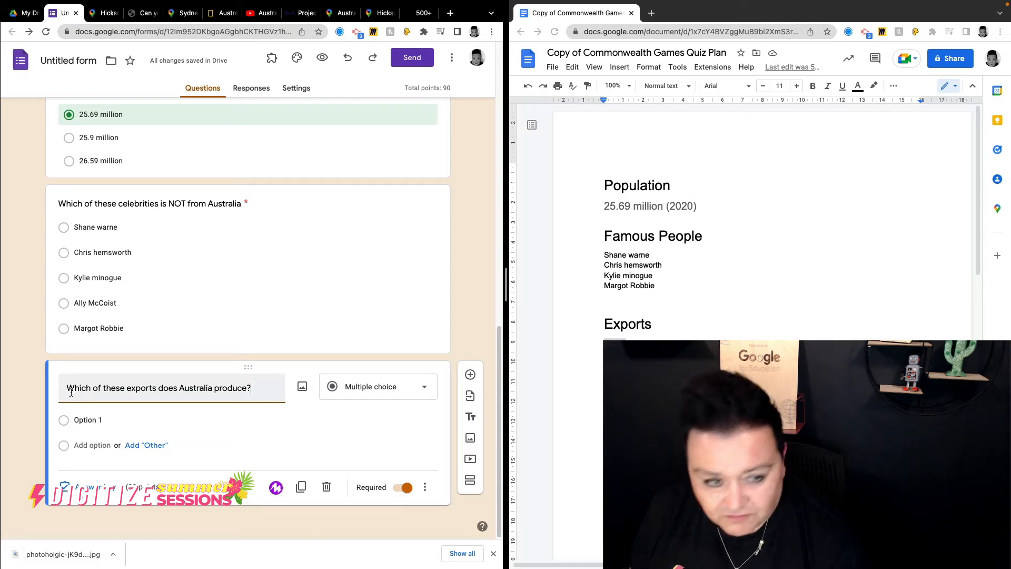
{"action": "left_click", "coordinate": [94, 416]}
{"action": "type", "text": "Wool Wheat Beef Fruit Iron gold"}
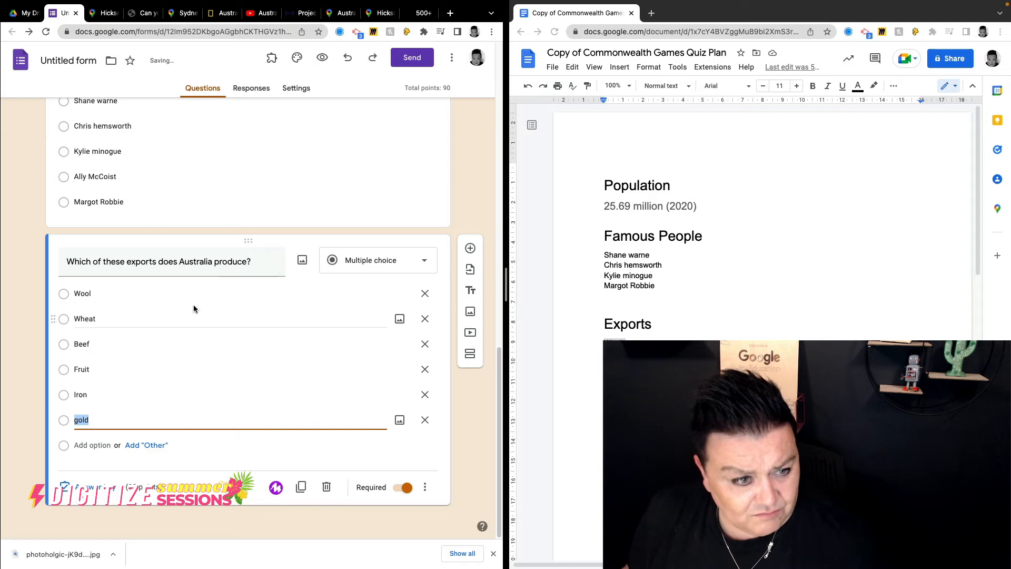
Add "ALL of them" as the last answer option of the exports question.
{"action": "left_click", "coordinate": [98, 444]}
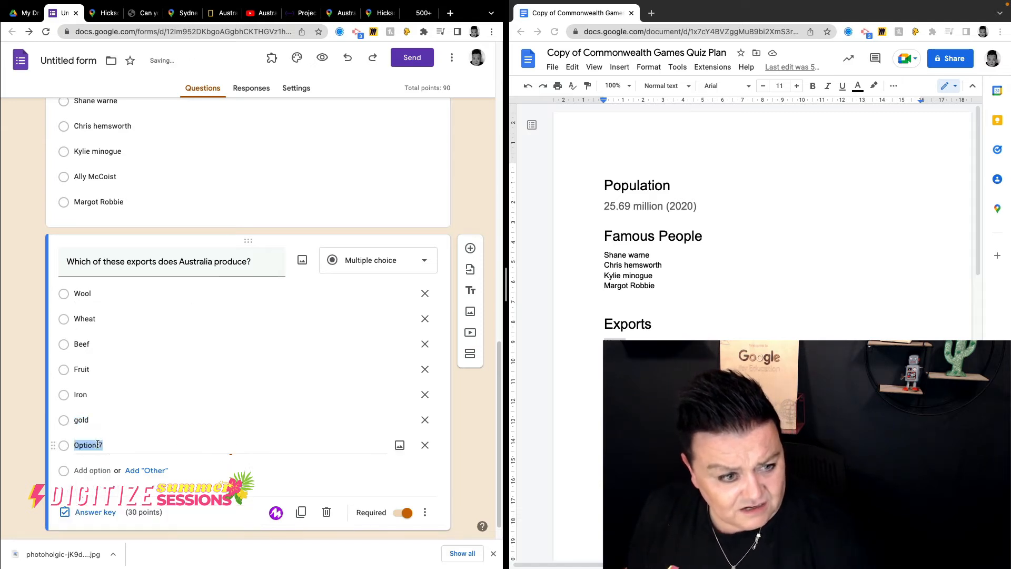
{"action": "type", "text": "ALL"}
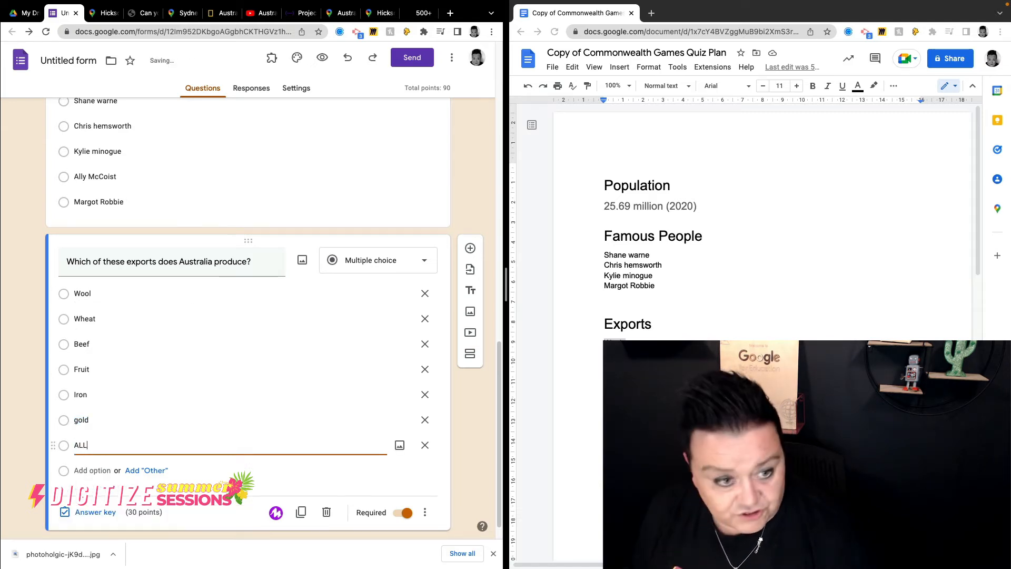
{"action": "type", "text": " of them"}
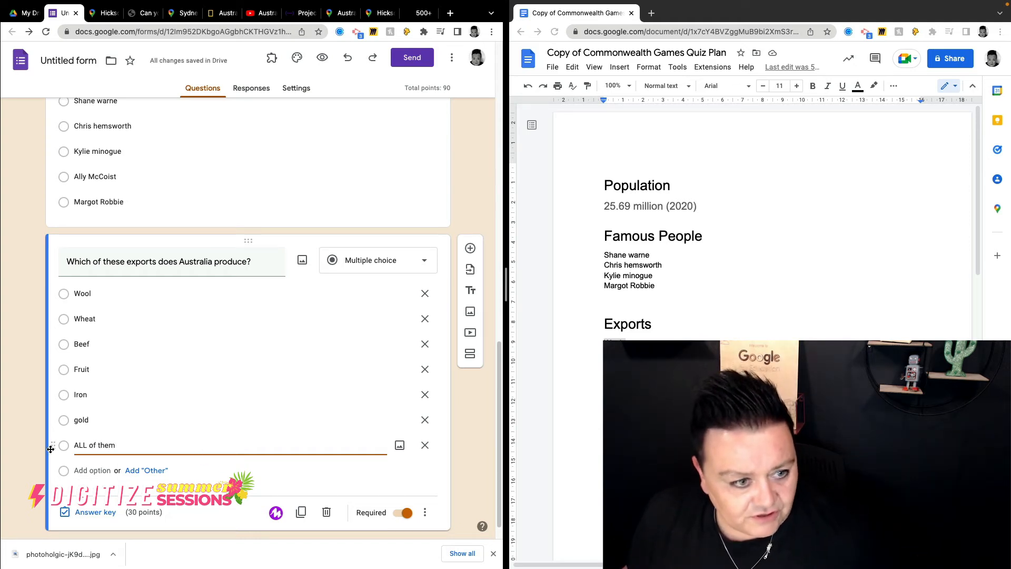
{"action": "mouse_move", "coordinate": [53, 445]}
{"action": "left_mouse_down"}
{"action": "mouse_move", "coordinate": [53, 415]}
{"action": "mouse_move", "coordinate": [62, 487]}
{"action": "mouse_move", "coordinate": [53, 459]}
{"action": "left_mouse_up"}
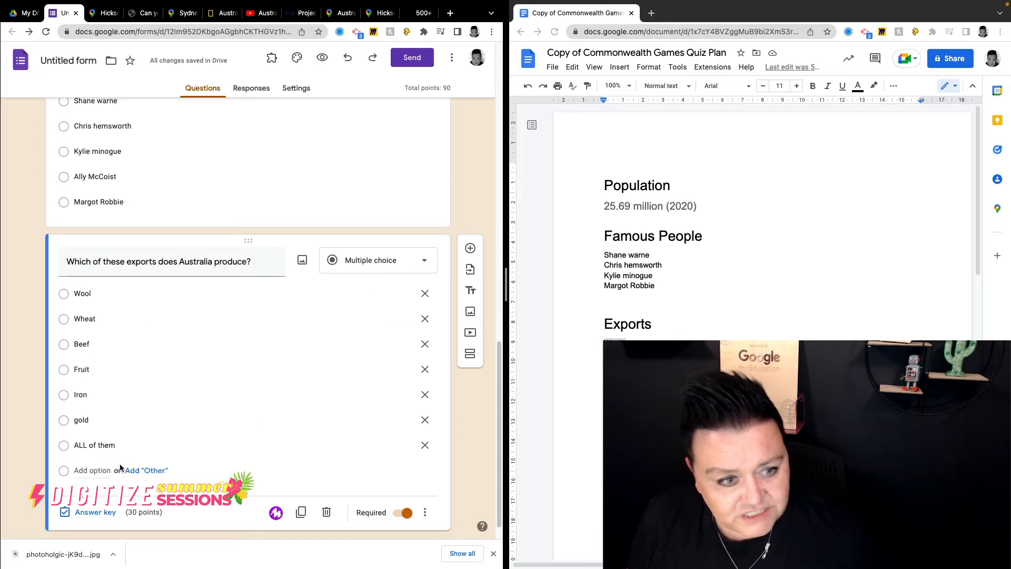
Set "ALL of them" as the correct answer in the exports question's answer key.
{"action": "left_click", "coordinate": [92, 512]}
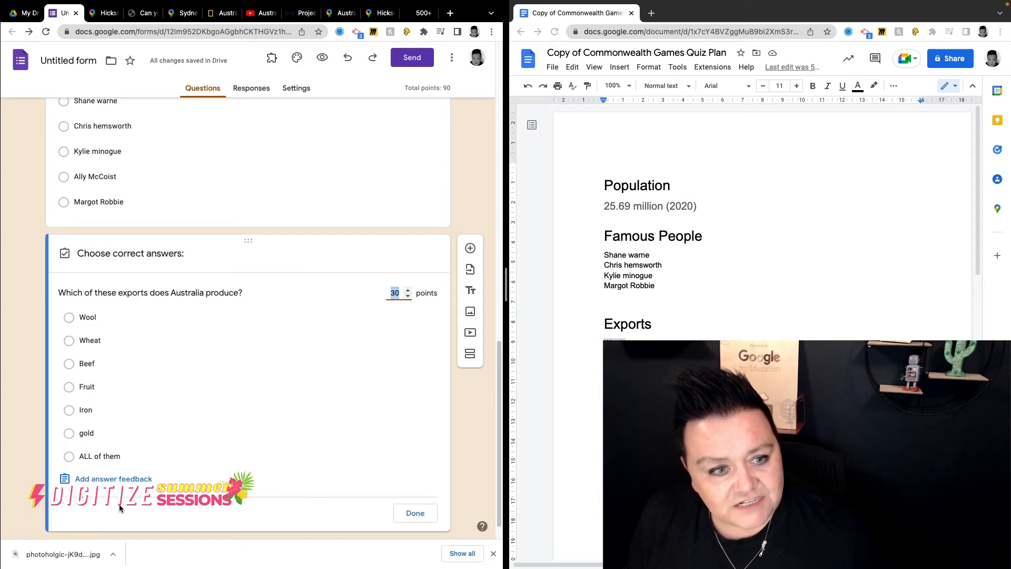
{"action": "left_click", "coordinate": [69, 456]}
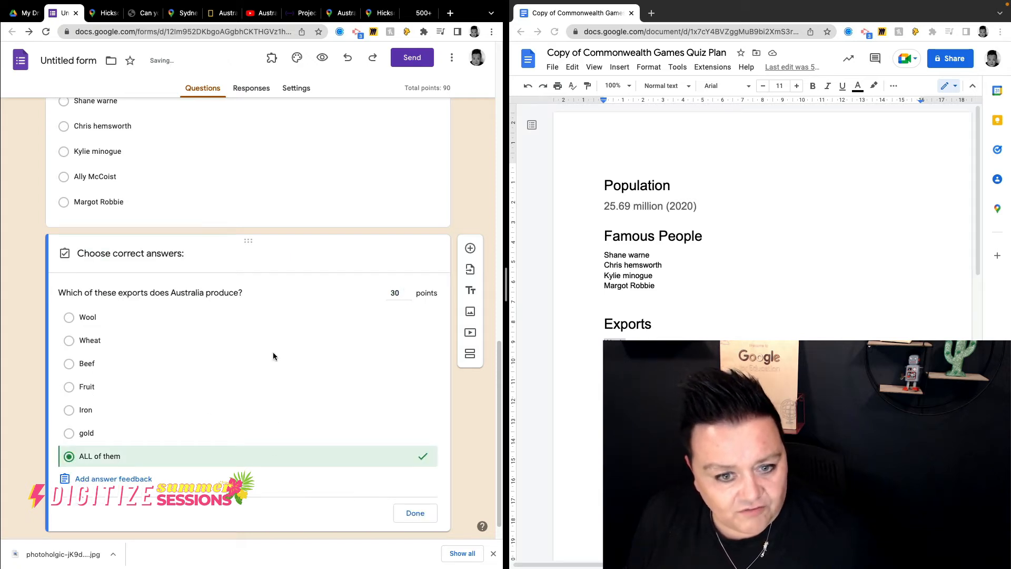
{"action": "left_click", "coordinate": [414, 513]}
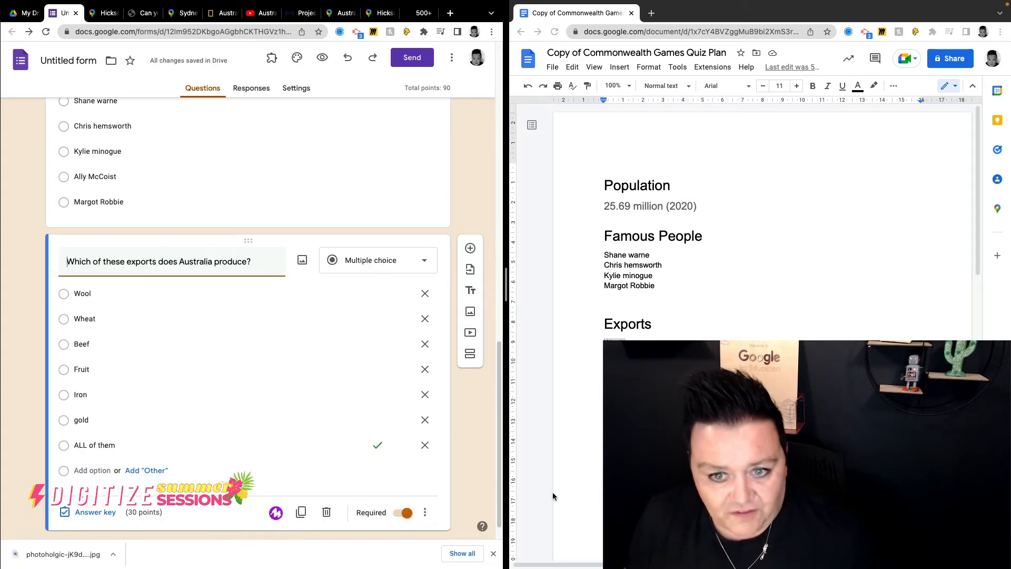
Add a new question below the exports question reading "Which of these cities is Australia's capital?".
{"action": "scroll", "coordinate": [563, 433], "scroll_direction": "down", "scroll_amount": 3}
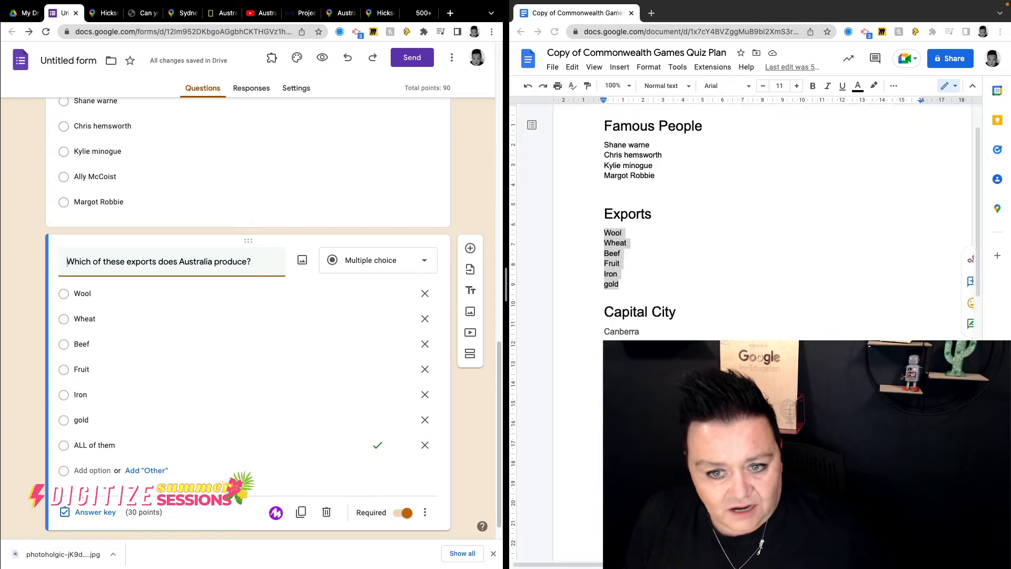
{"action": "left_click", "coordinate": [470, 249]}
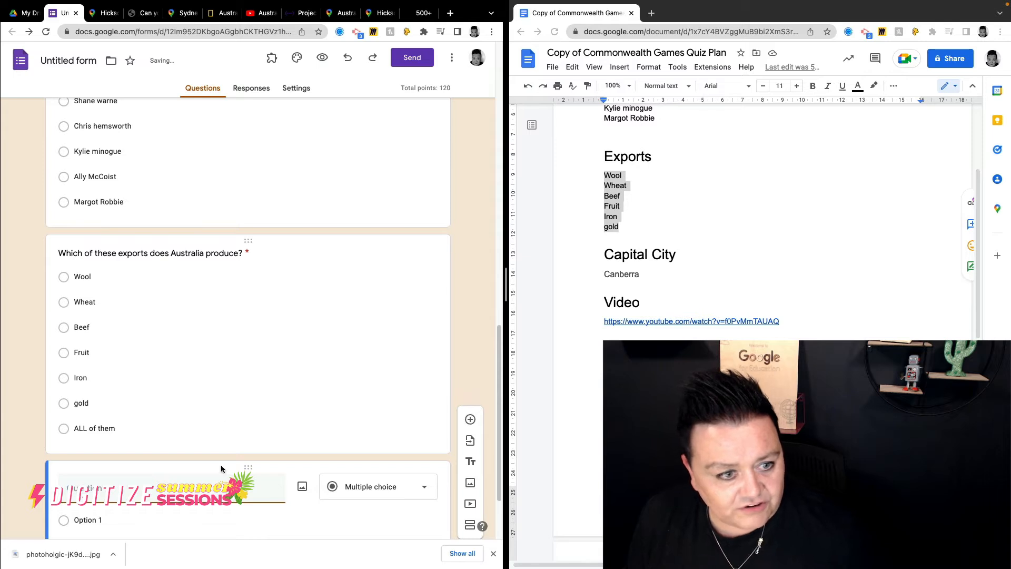
{"action": "type", "text": "Wh"}
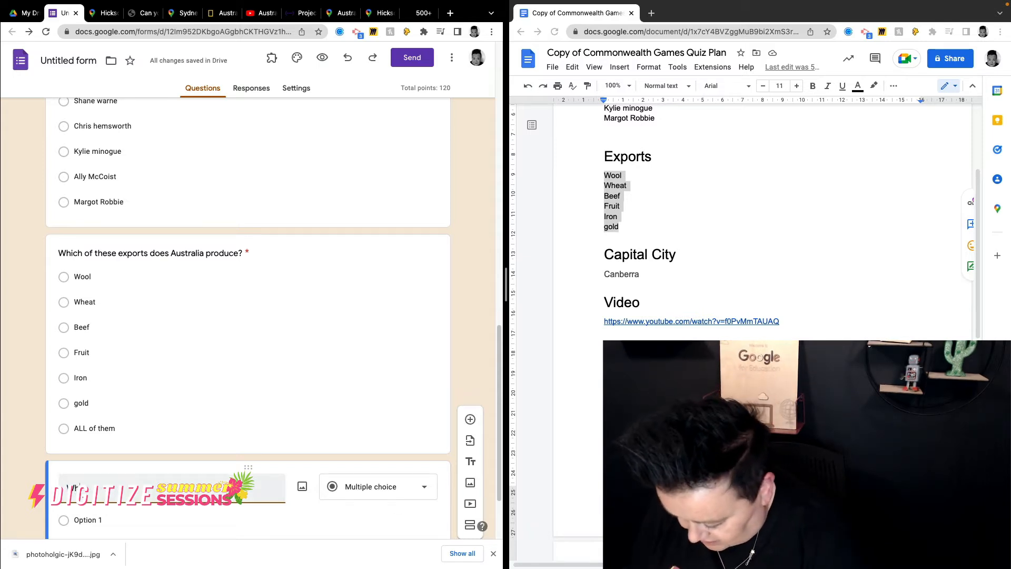
{"action": "type", "text": "ich of these exports"}
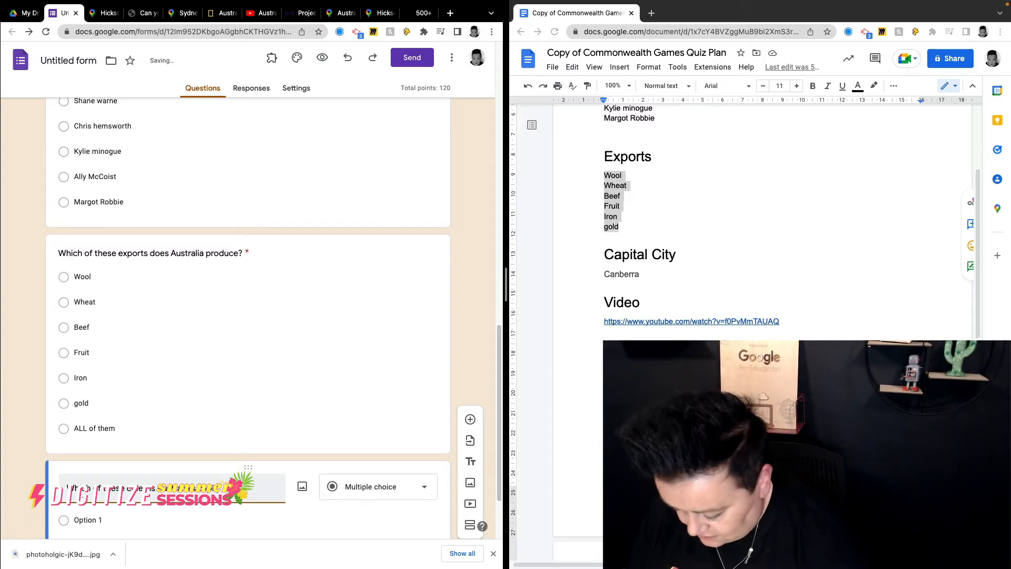
{"action": "scroll", "coordinate": [261, 473], "scroll_direction": "down", "scroll_amount": 2}
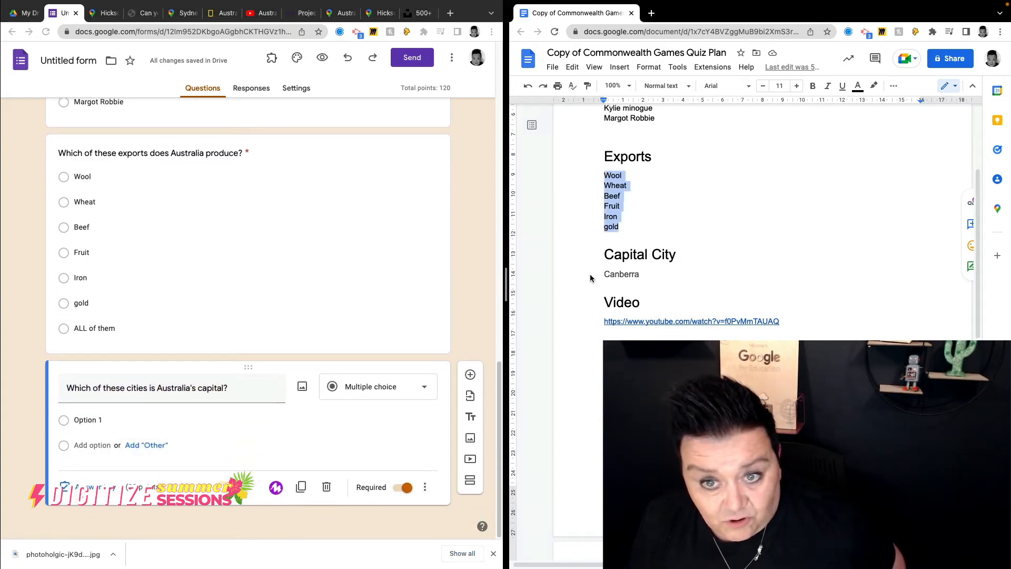
Copy Canberra from the plan's Capital City section and paste it as the capital question's first answer option.
{"action": "left_click", "coordinate": [605, 275]}
{"action": "left_click_drag", "start_coordinate": [605, 274], "coordinate": [681, 275]}
{"action": "key", "text": "ctrl+c"}
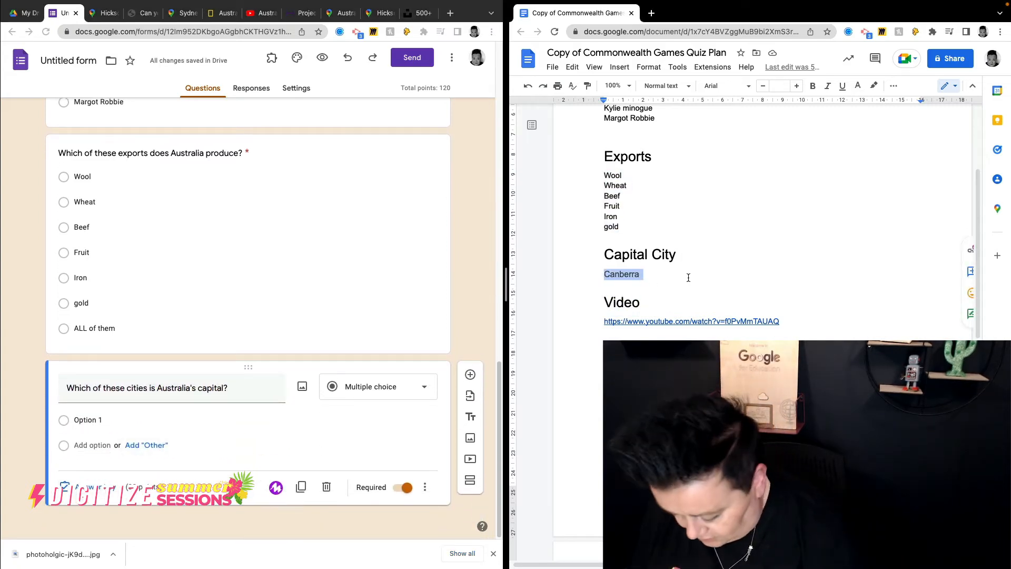
{"action": "left_click", "coordinate": [82, 422]}
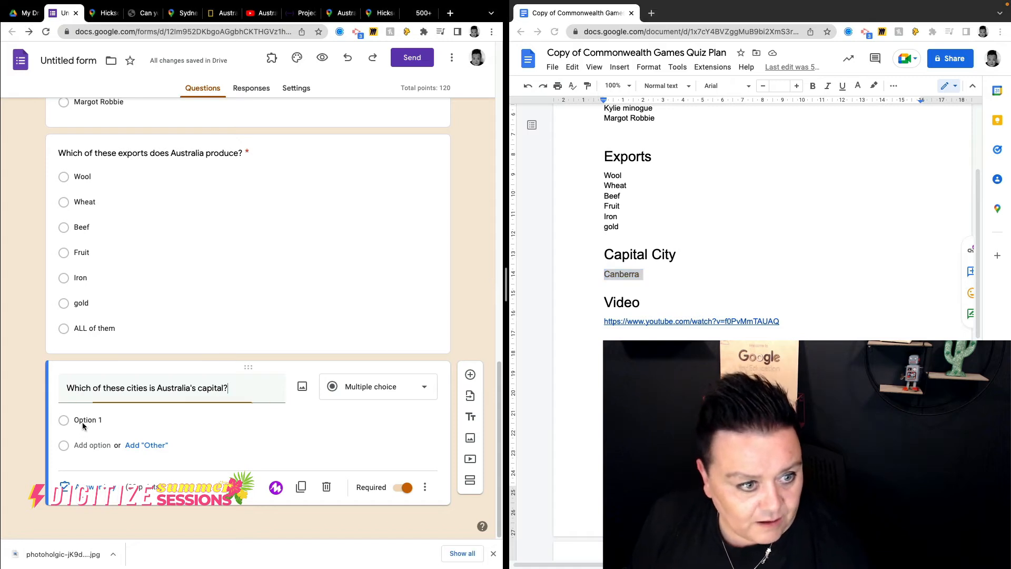
{"action": "left_click", "coordinate": [105, 417]}
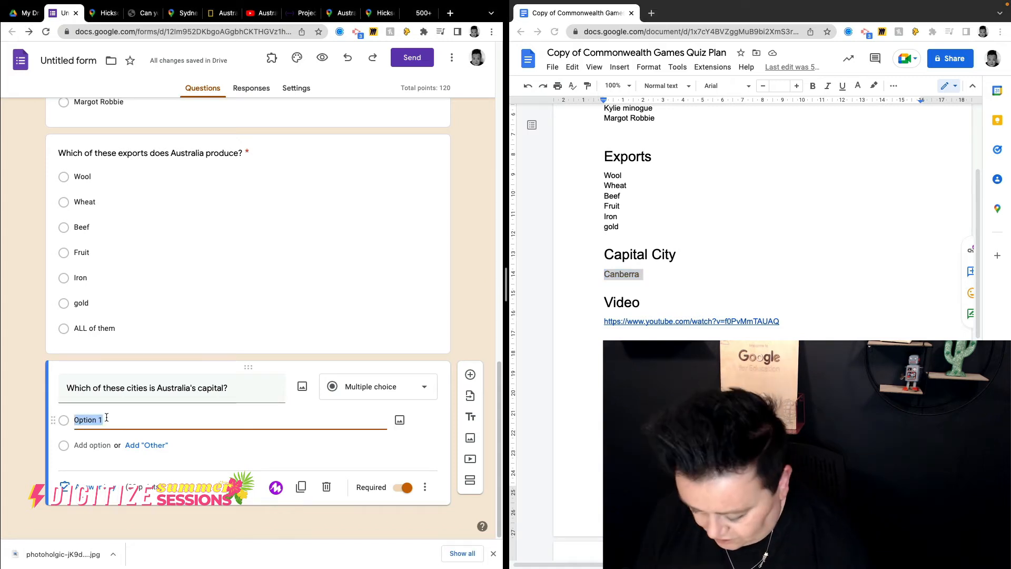
{"action": "key", "text": "ctrl+v"}
Add Melbourne, Sydney and Perth as further answer options to the capital question.
{"action": "left_click", "coordinate": [92, 444]}
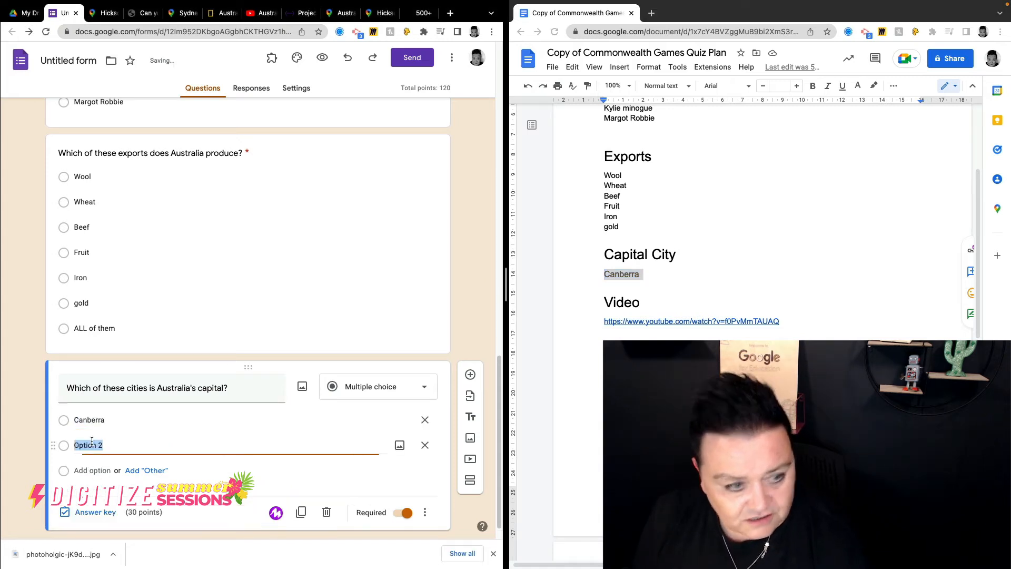
{"action": "type", "text": "Melbo"}
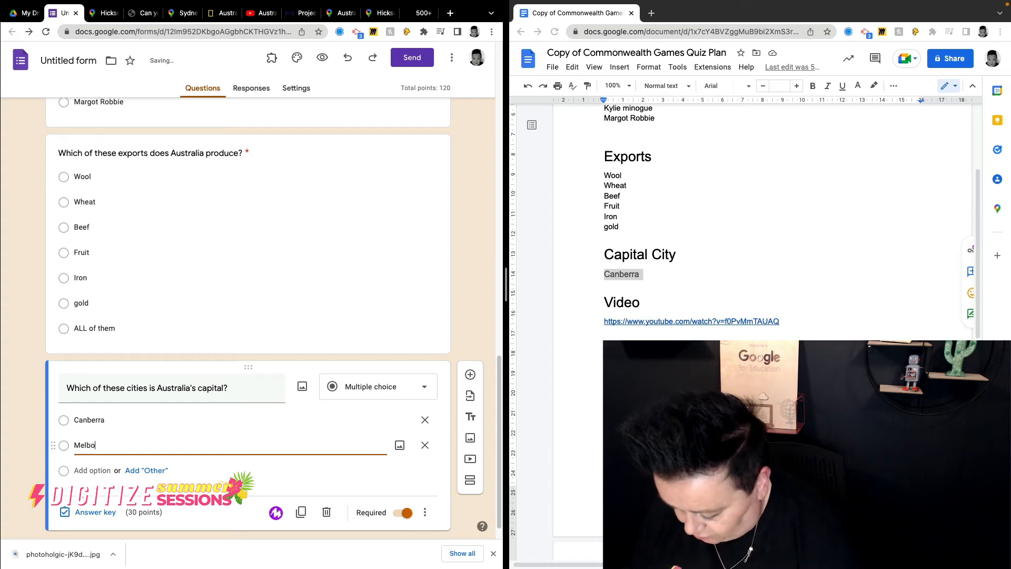
{"action": "type", "text": "urne"}
{"action": "left_click", "coordinate": [104, 470]}
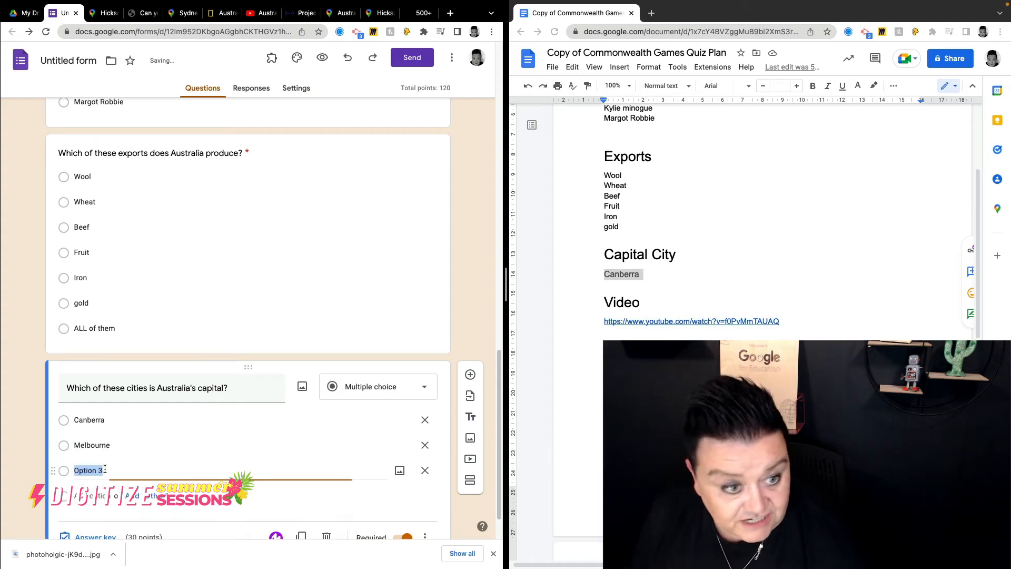
{"action": "type", "text": "Sy"}
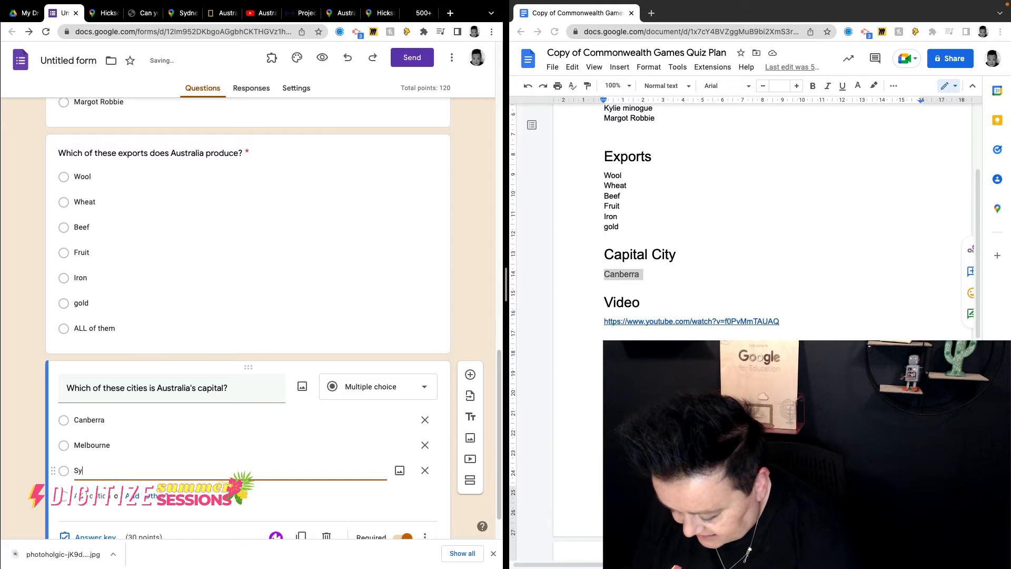
{"action": "type", "text": "dney"}
{"action": "left_click", "coordinate": [113, 500]}
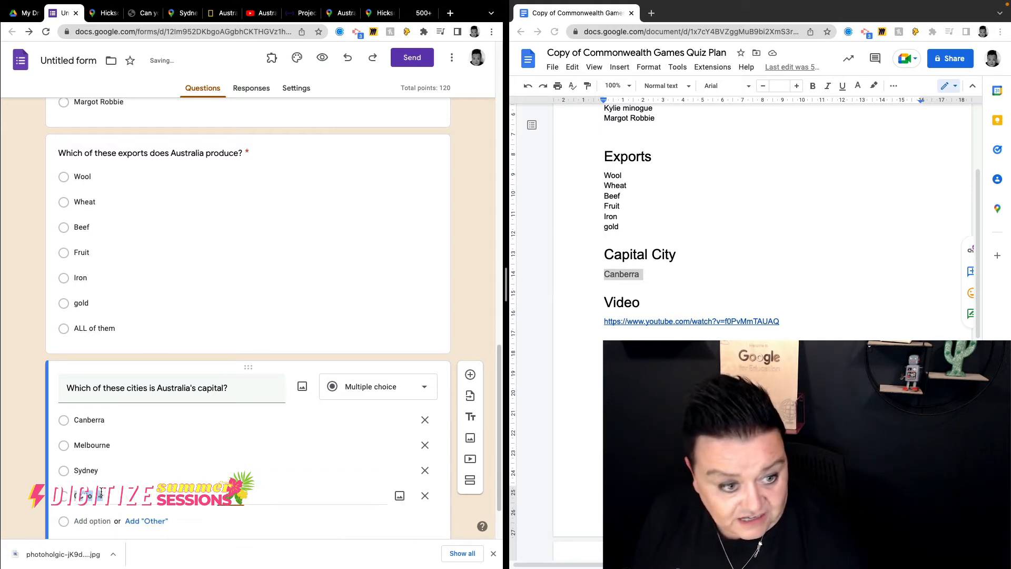
{"action": "type", "text": "F"}
{"action": "type", "text": "erth"}
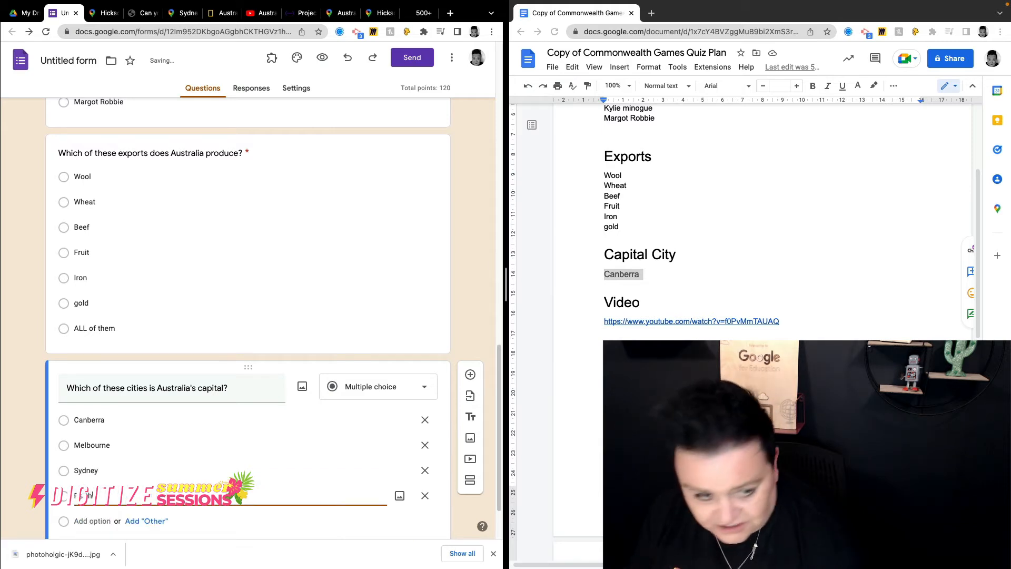
Add Adelaide as the fifth answer option and move Canberra to third place in the list.
{"action": "left_click", "coordinate": [83, 520]}
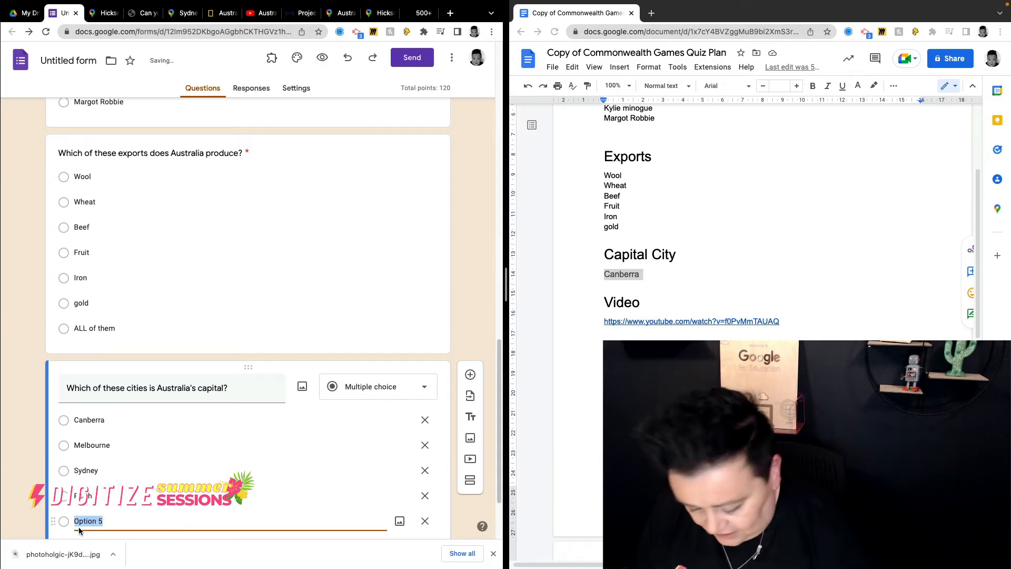
{"action": "type", "text": "Adelkaid"}
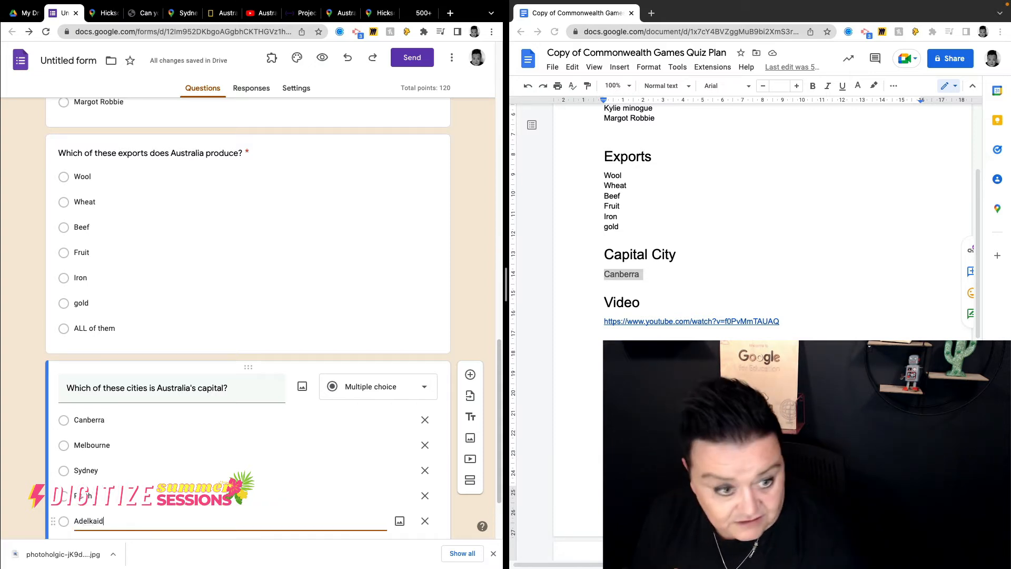
{"action": "type", "text": "a"}
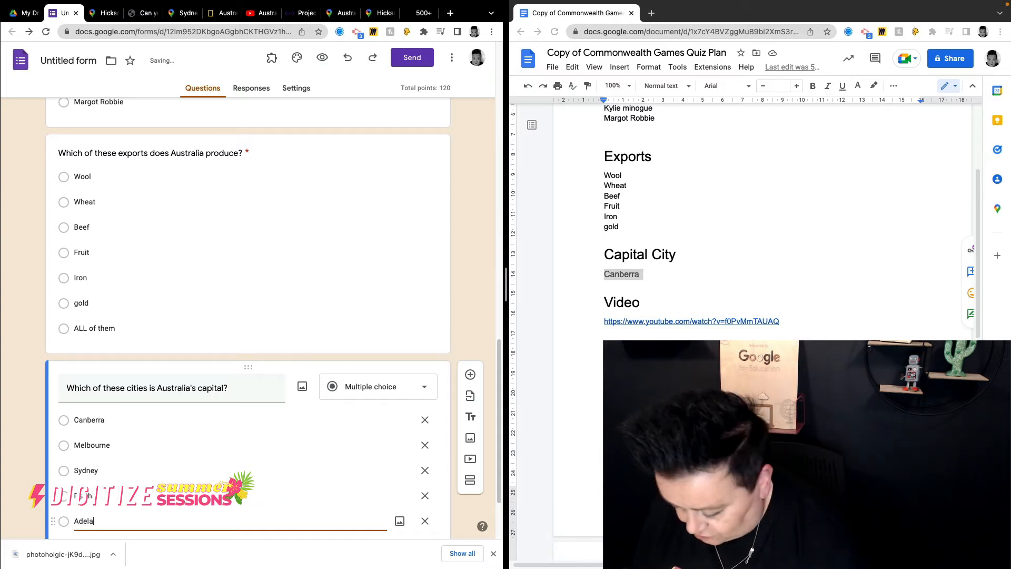
{"action": "type", "text": "ide"}
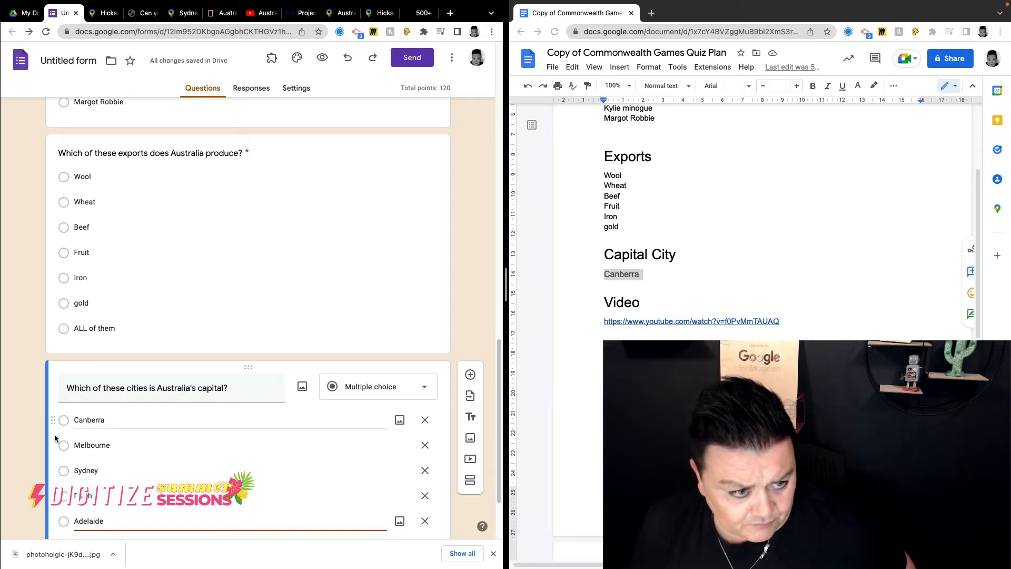
{"action": "left_click_drag", "start_coordinate": [54, 419], "coordinate": [64, 475]}
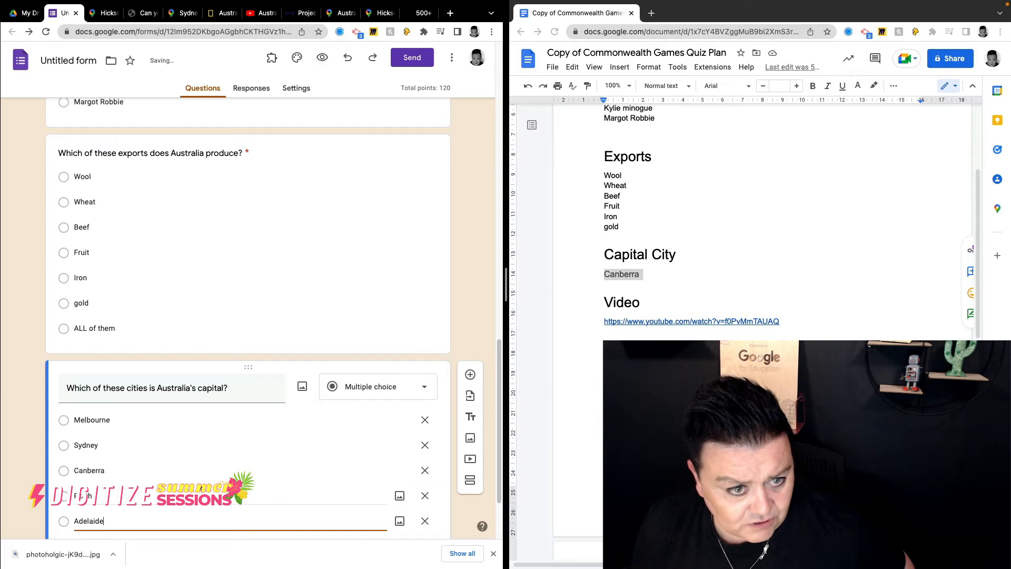
Mark Canberra as the correct answer in the capital question's answer key.
{"action": "scroll", "coordinate": [131, 453], "scroll_direction": "down", "scroll_amount": 2}
{"action": "left_click", "coordinate": [86, 491]}
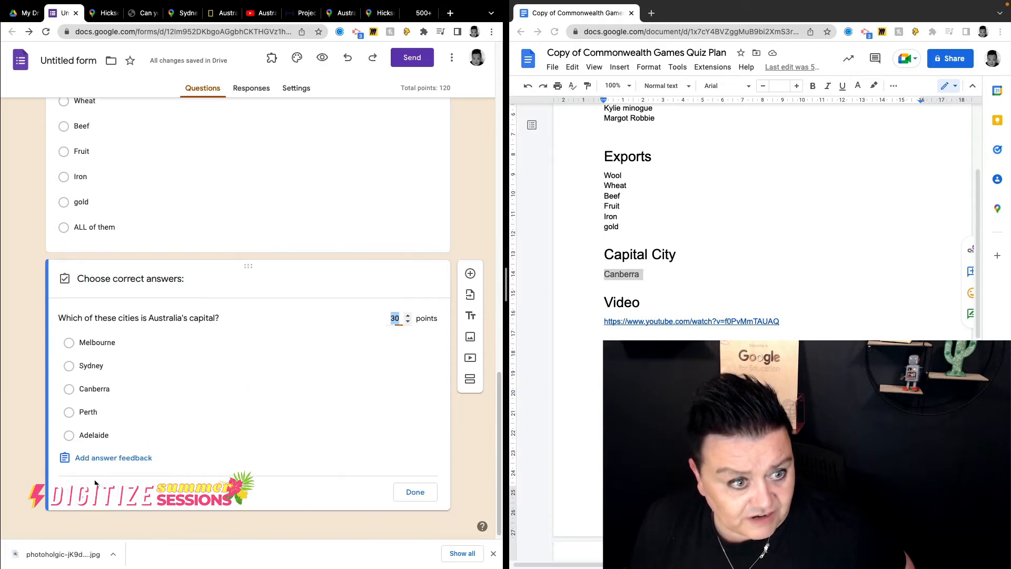
{"action": "left_click", "coordinate": [97, 391]}
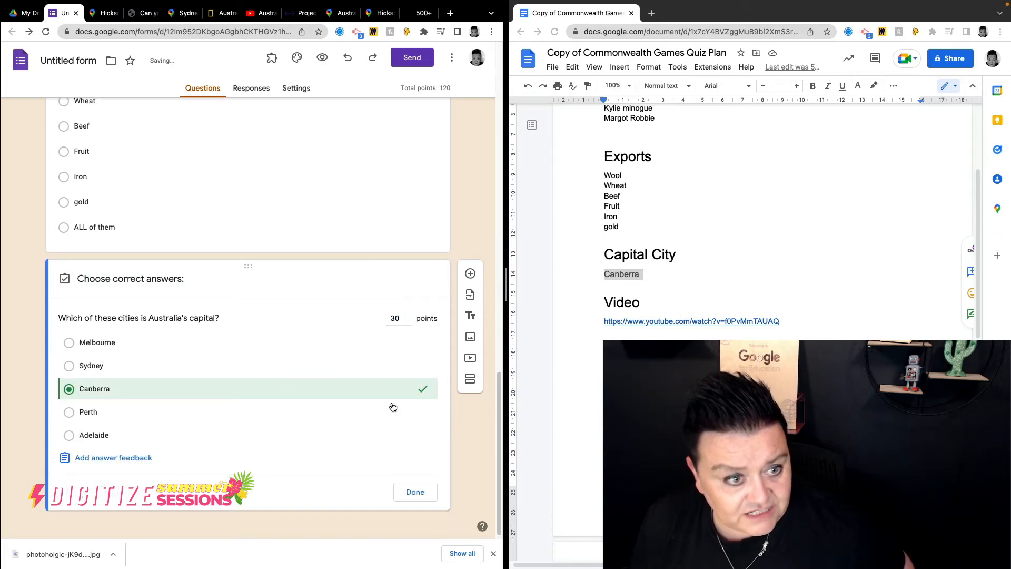
{"action": "left_click", "coordinate": [415, 491]}
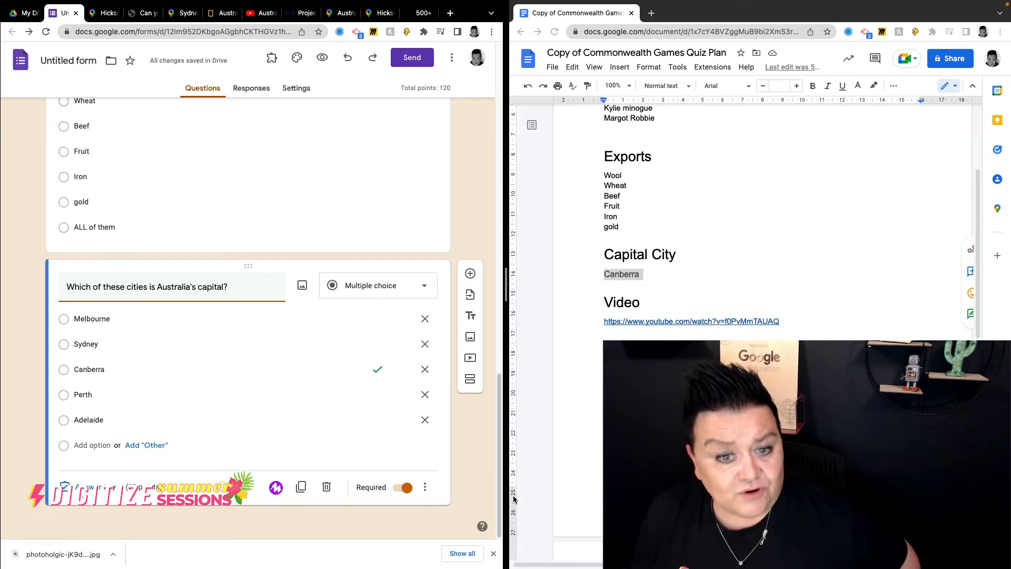
Copy the YouTube link from the Video section of the Commonwealth Games Quiz Plan document.
{"action": "scroll", "coordinate": [761, 221], "scroll_direction": "down", "scroll_amount": 1}
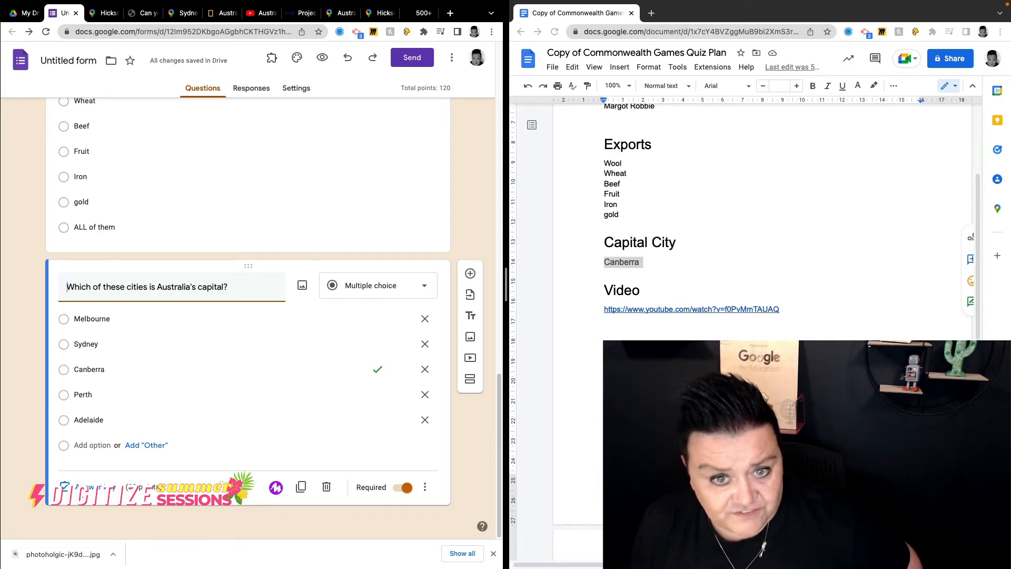
{"action": "right_click", "coordinate": [625, 309]}
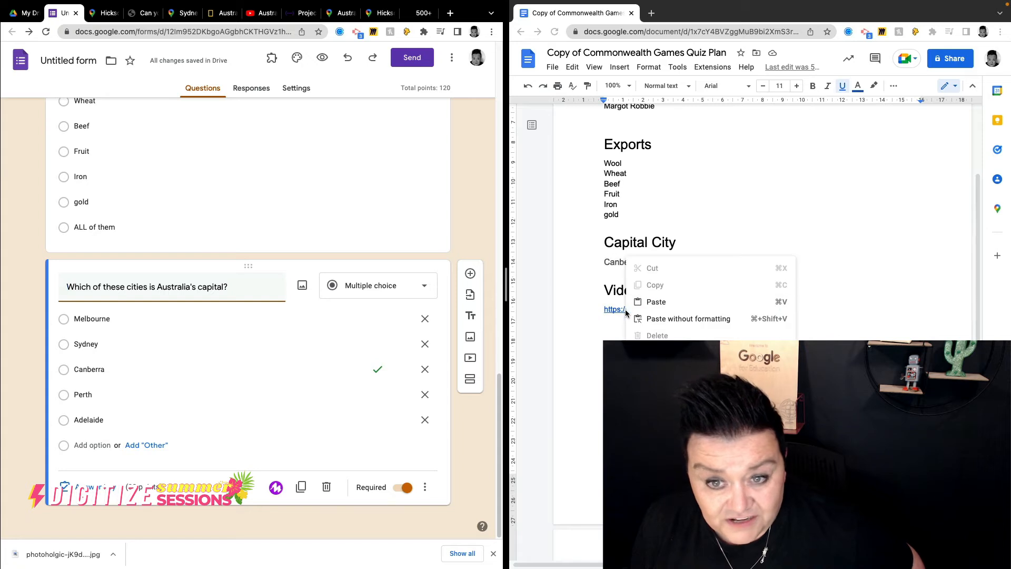
{"action": "left_click", "coordinate": [591, 314]}
{"action": "left_click_drag", "start_coordinate": [602, 310], "coordinate": [820, 308]}
{"action": "right_click", "coordinate": [769, 310]}
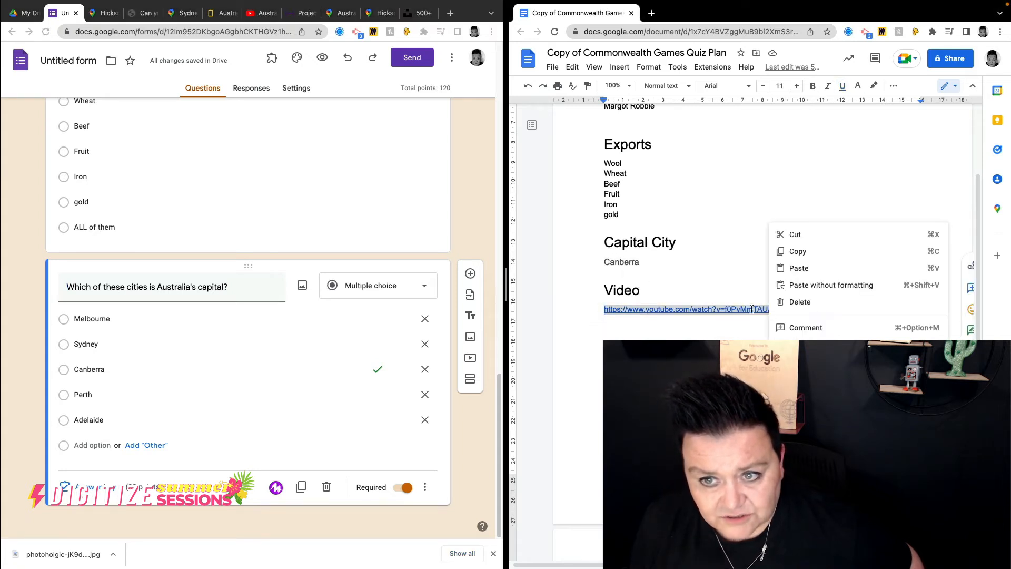
{"action": "left_click", "coordinate": [805, 314]}
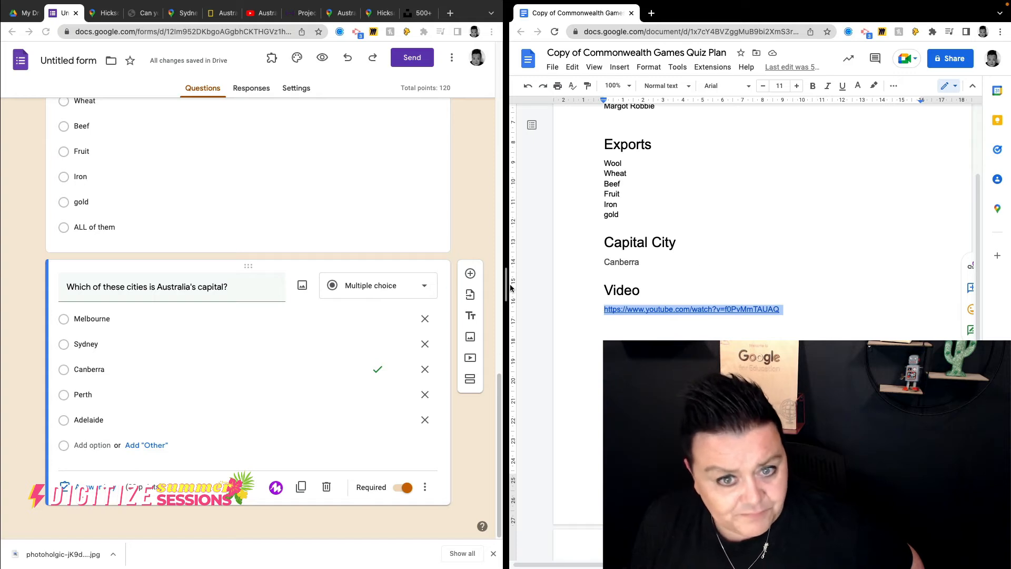
Insert a video below the capital question in the form using the copied YouTube URL.
{"action": "left_click", "coordinate": [472, 359]}
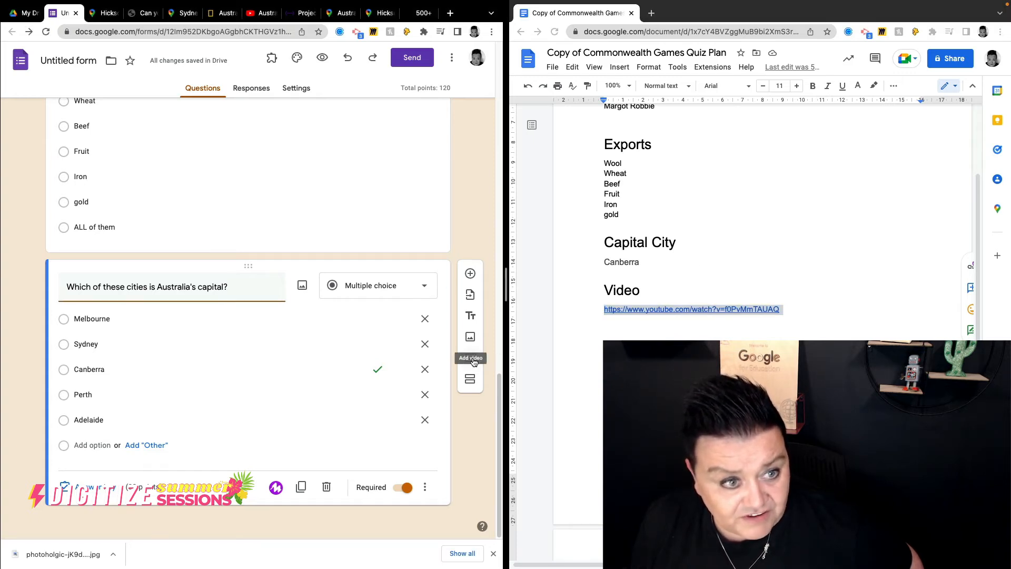
{"action": "left_click", "coordinate": [473, 360]}
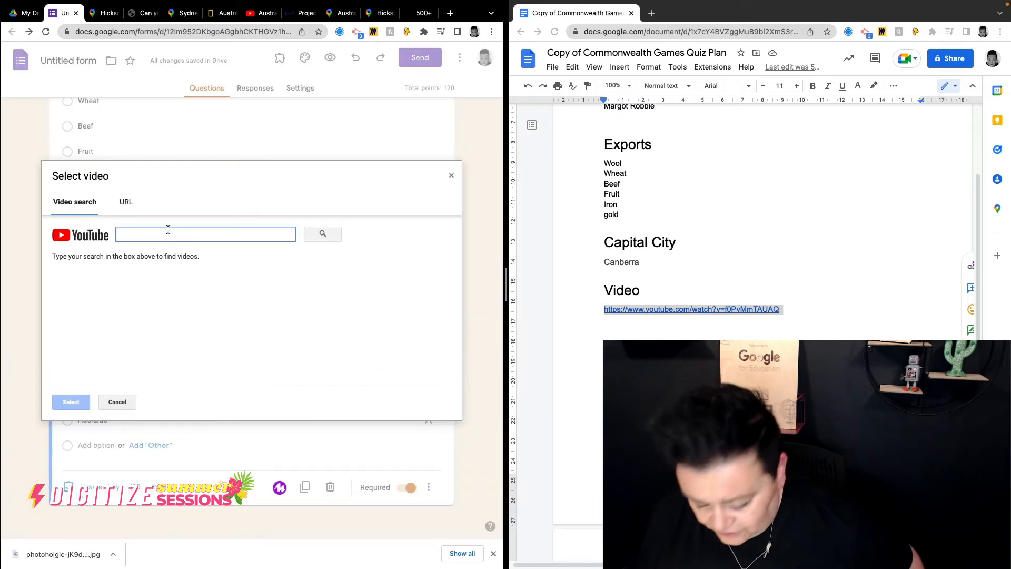
{"action": "key", "text": "ctrl+v"}
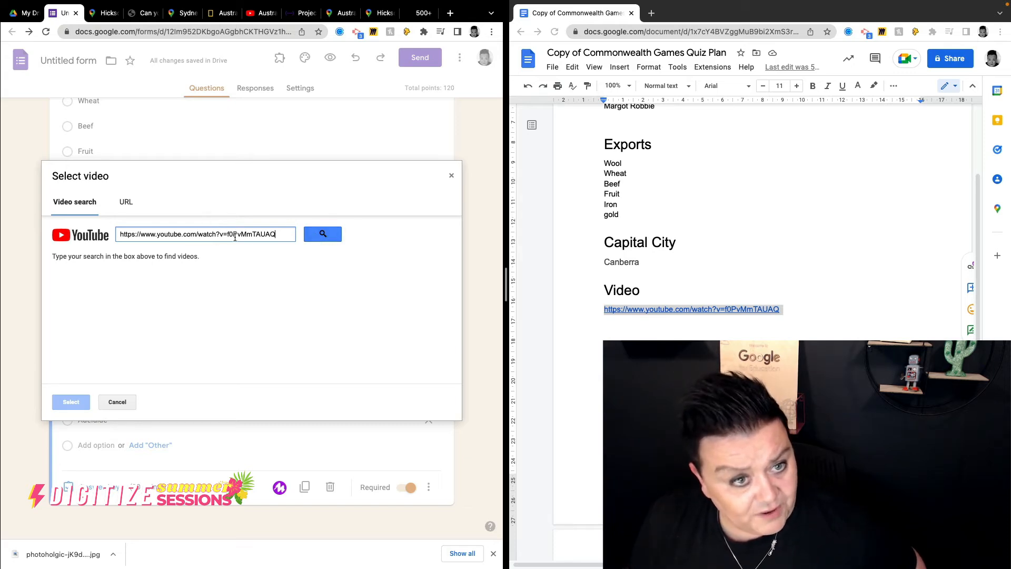
{"action": "left_click", "coordinate": [129, 203]}
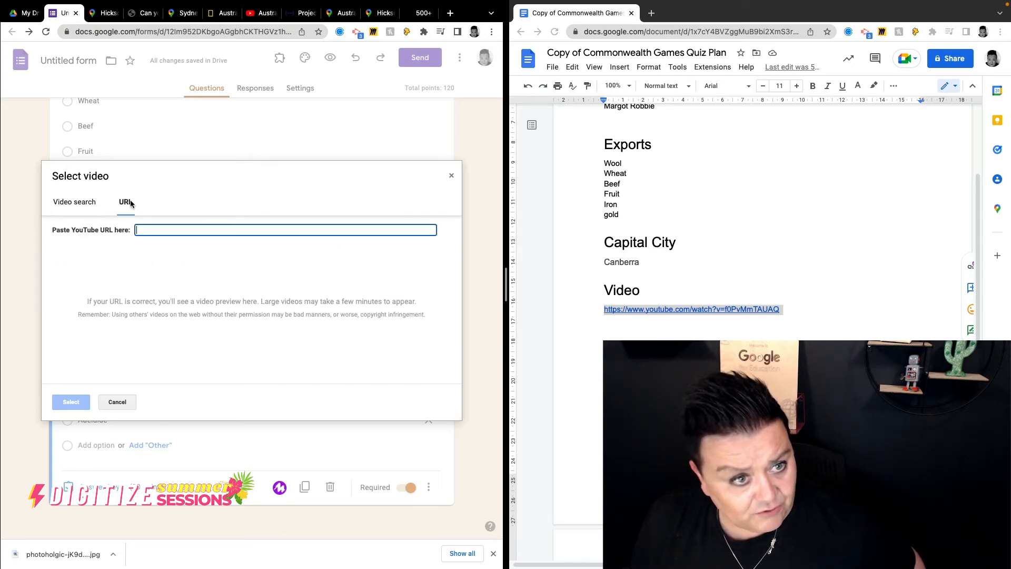
{"action": "left_click", "coordinate": [88, 203]}
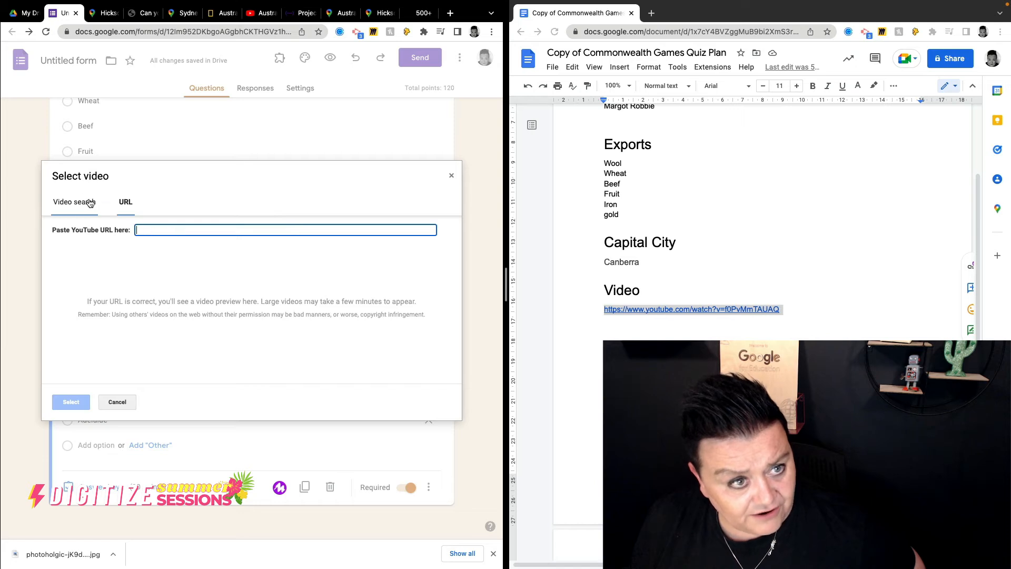
{"action": "left_click", "coordinate": [130, 203]}
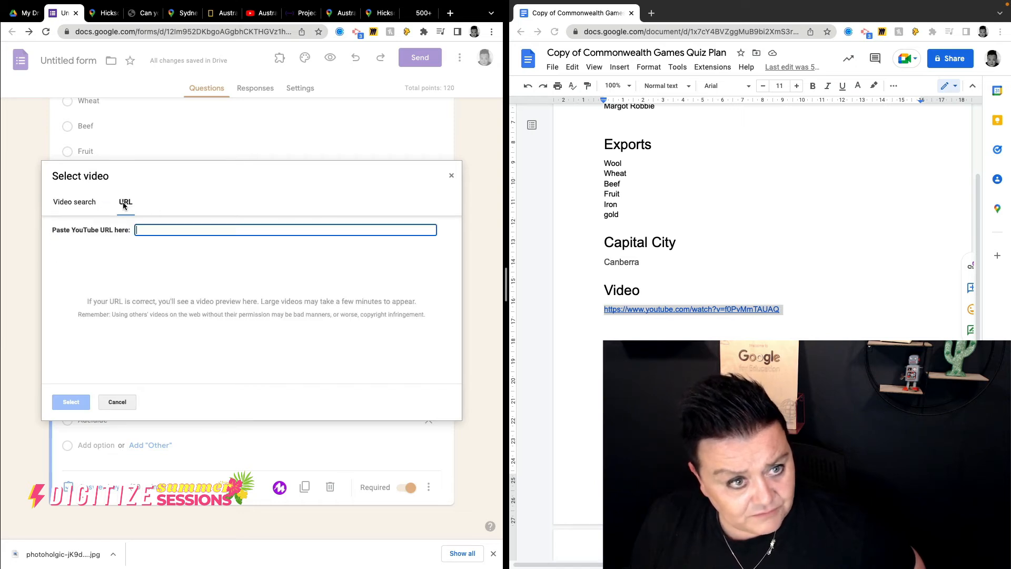
{"action": "left_click", "coordinate": [150, 229]}
{"action": "key", "text": "ctrl+v"}
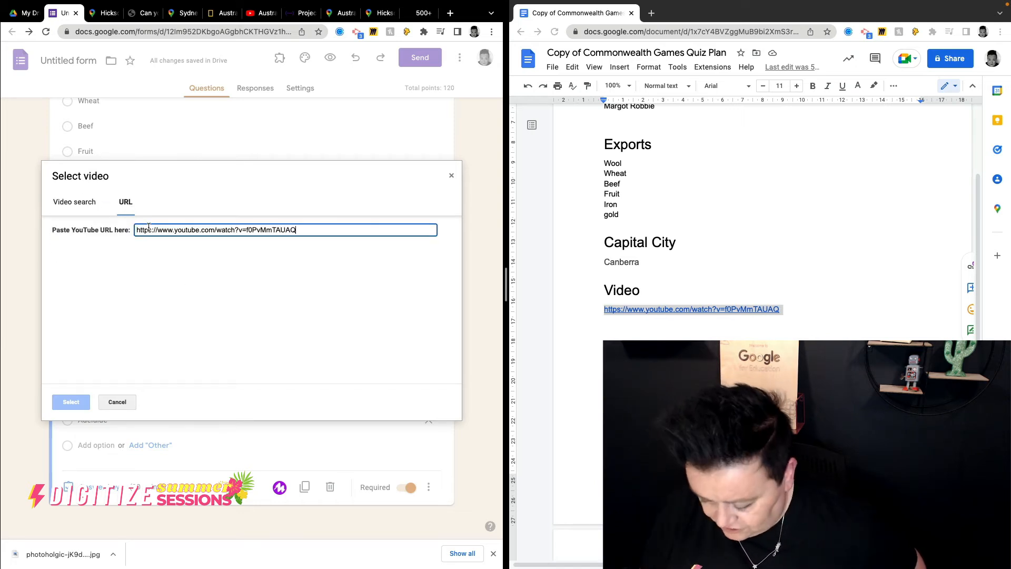
{"action": "left_click", "coordinate": [71, 402]}
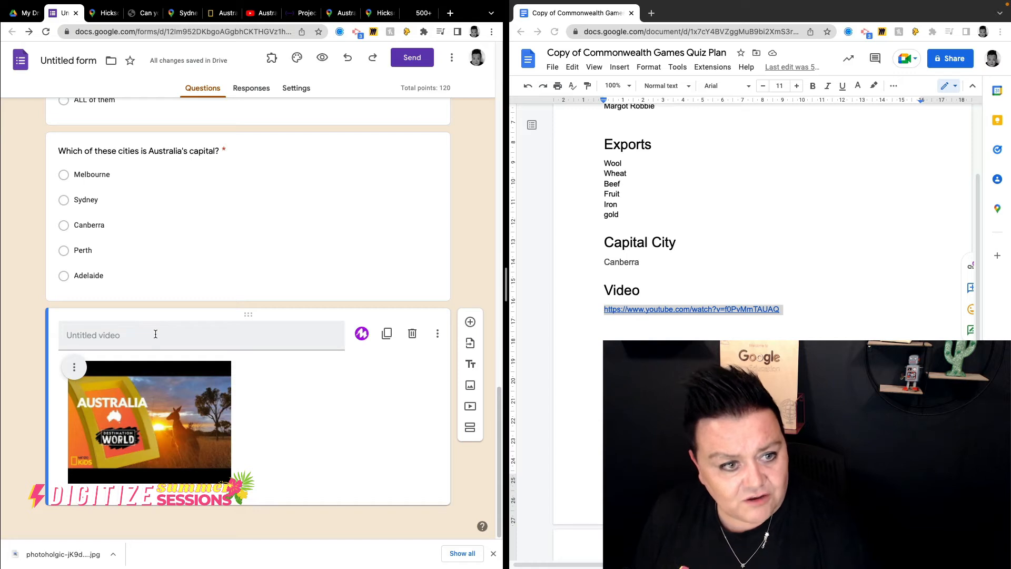
Title the inserted video "Australia Facts".
{"action": "left_click", "coordinate": [156, 334]}
{"action": "type", "text": "Aus"}
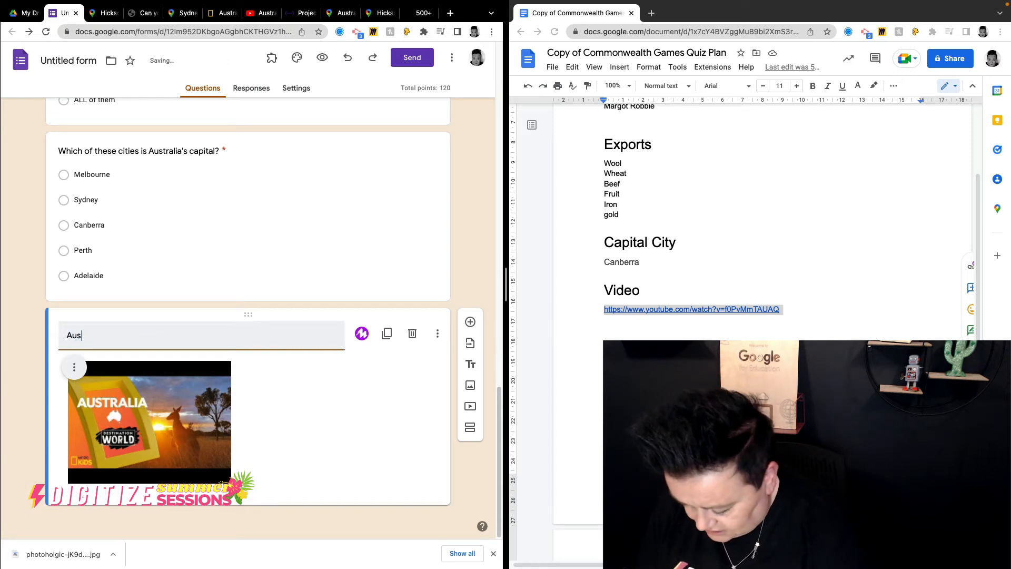
{"action": "type", "text": "tralia Fact"}
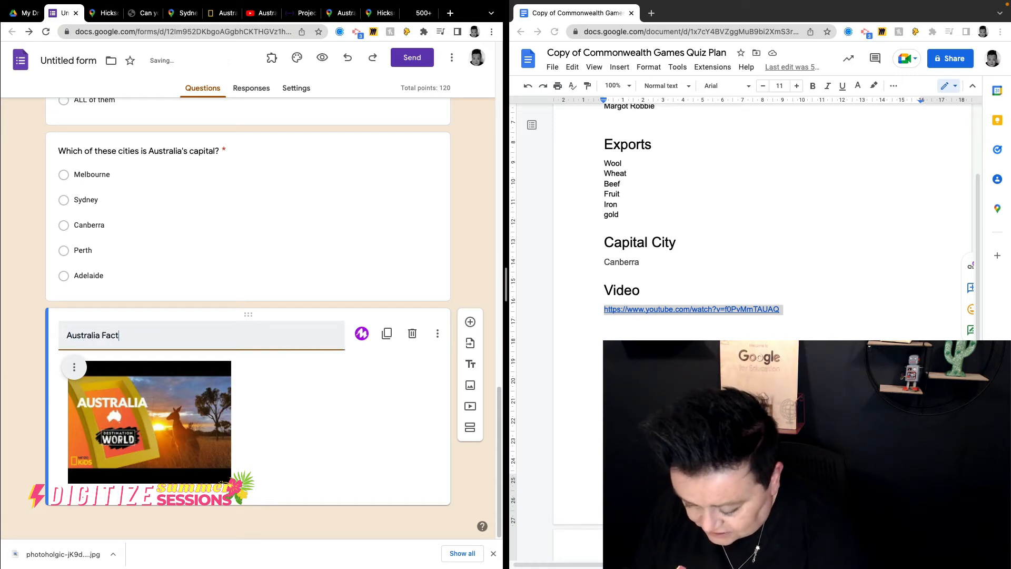
{"action": "type", "text": "s"}
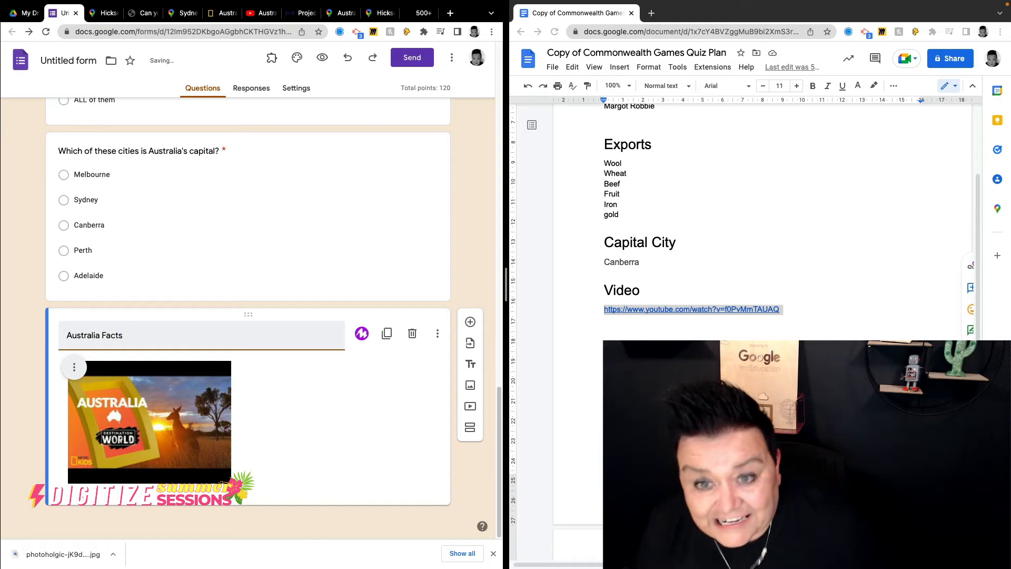
{"action": "left_click", "coordinate": [337, 435]}
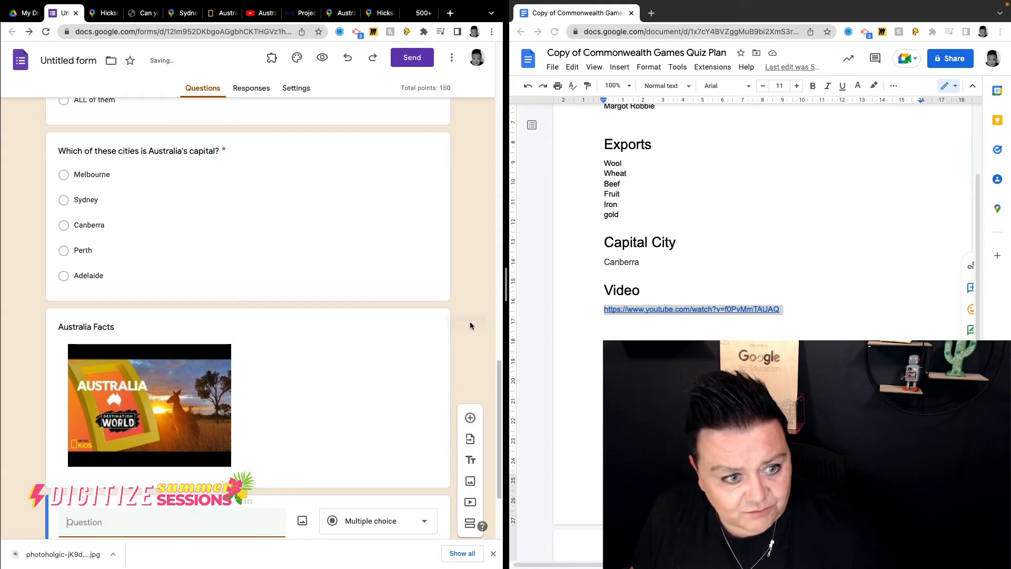
Add a new multiple-choice question below the video reading "How many species of fish live in the Great Barrier Reef".
{"action": "left_click", "coordinate": [471, 322]}
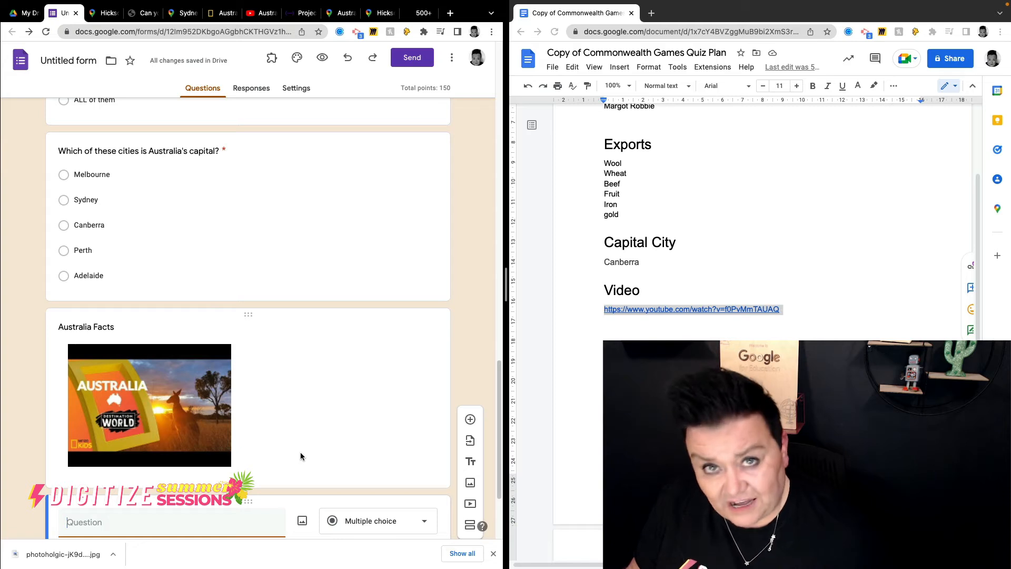
{"action": "scroll", "coordinate": [301, 450], "scroll_direction": "down", "scroll_amount": 3}
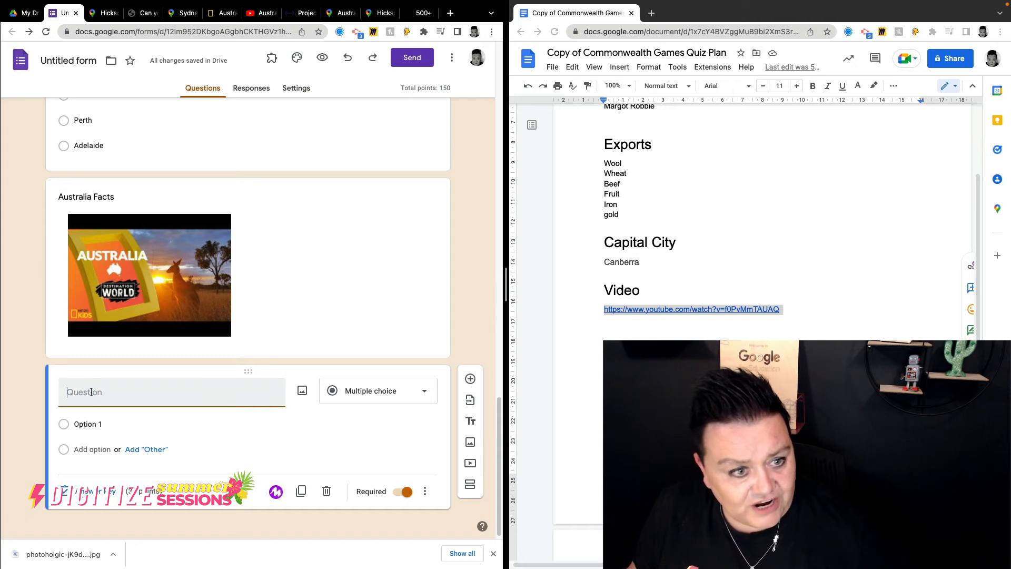
{"action": "left_click", "coordinate": [176, 421]}
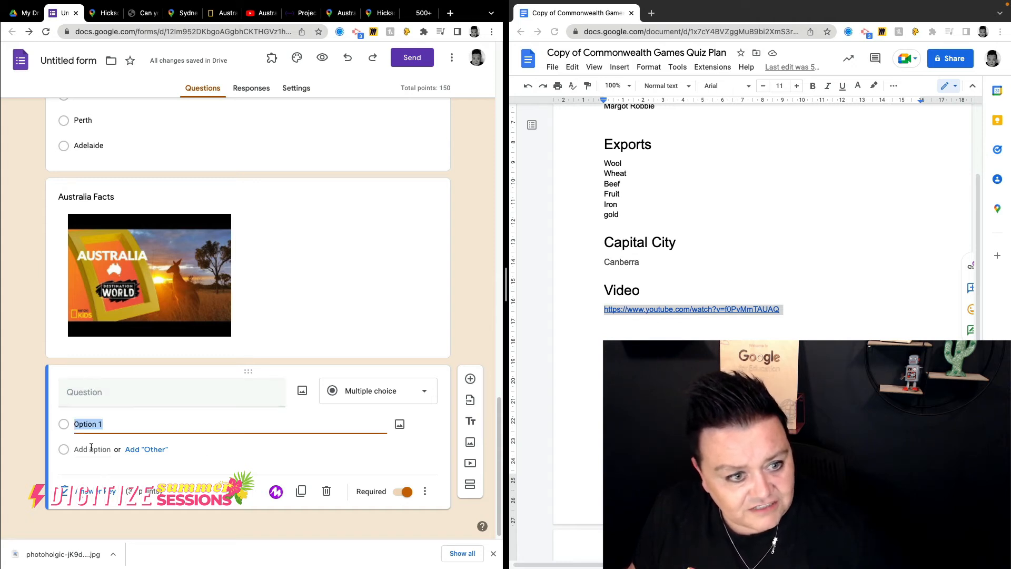
{"action": "left_click", "coordinate": [112, 393]}
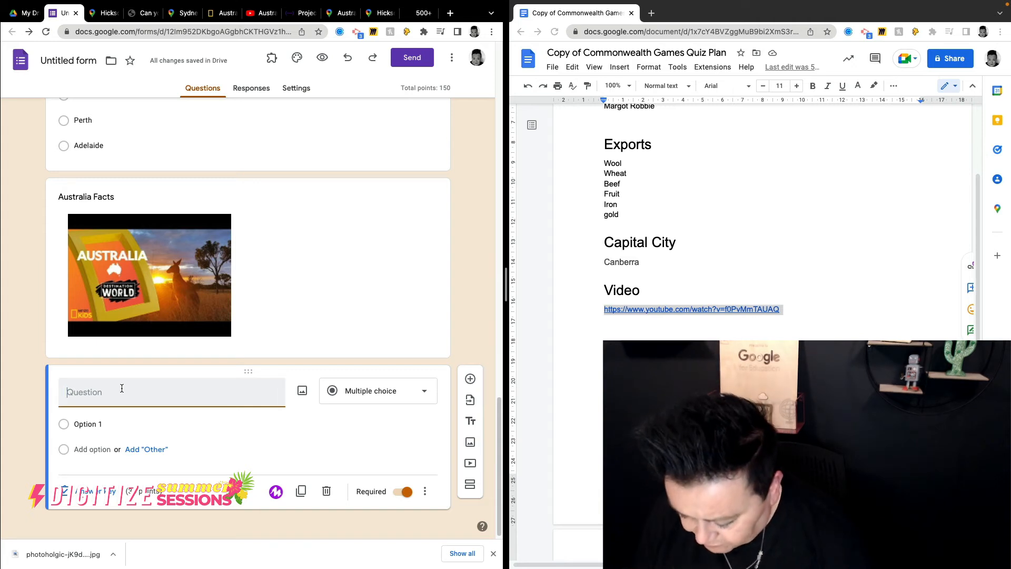
{"action": "type", "text": "How many s"}
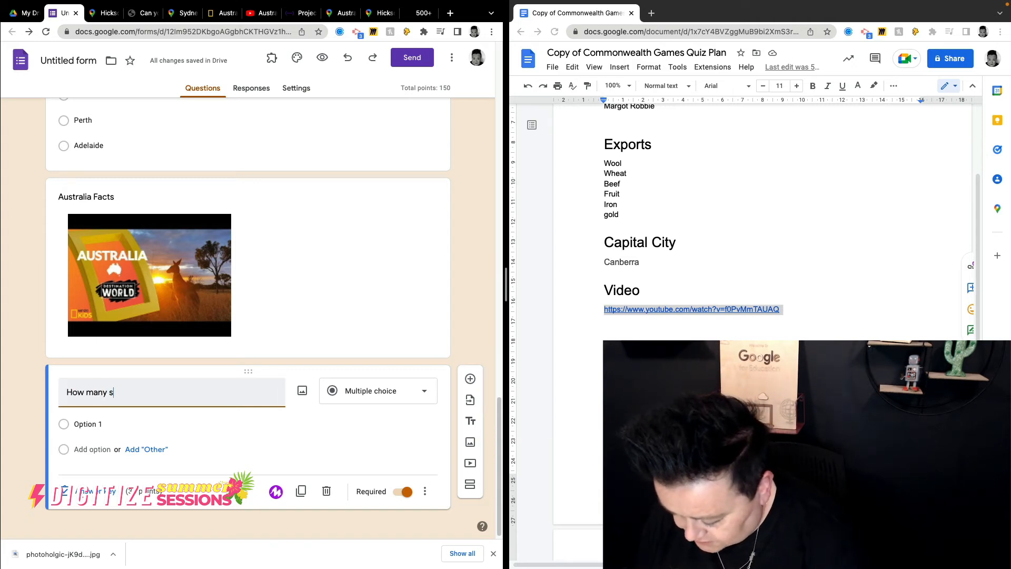
{"action": "type", "text": "pecies of fish live in the Great Barrier R"}
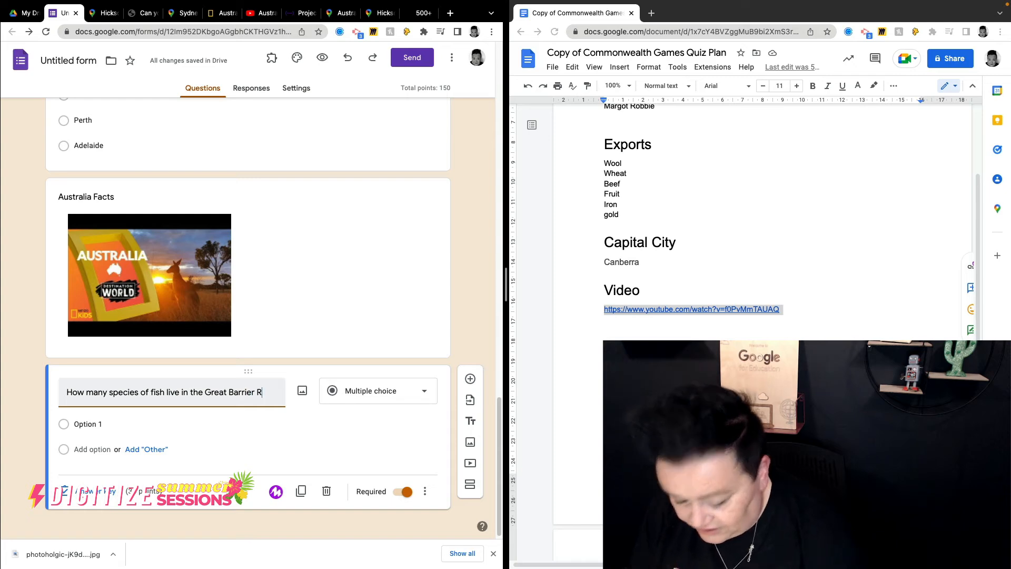
{"action": "type", "text": "eef"}
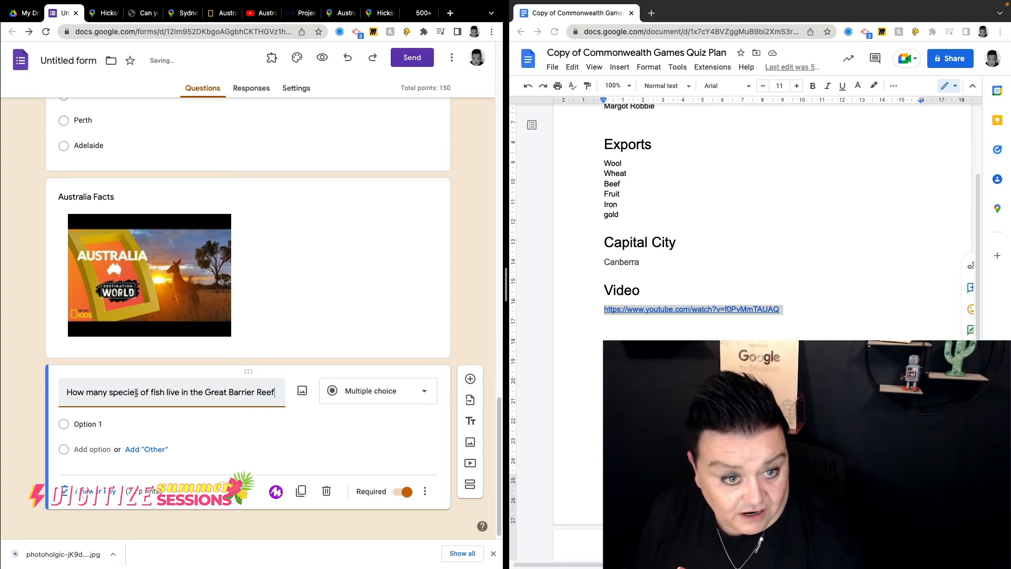
Search Google Images for "great barrier reef" and insert a photo of blue fish over coral into the fish species question.
{"action": "left_click", "coordinate": [301, 390]}
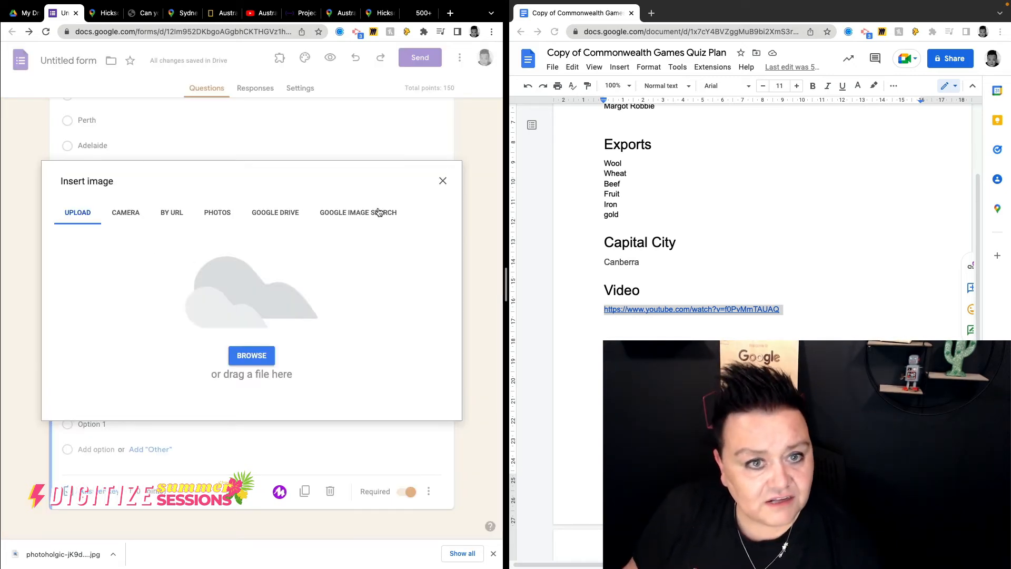
{"action": "left_click", "coordinate": [376, 213]}
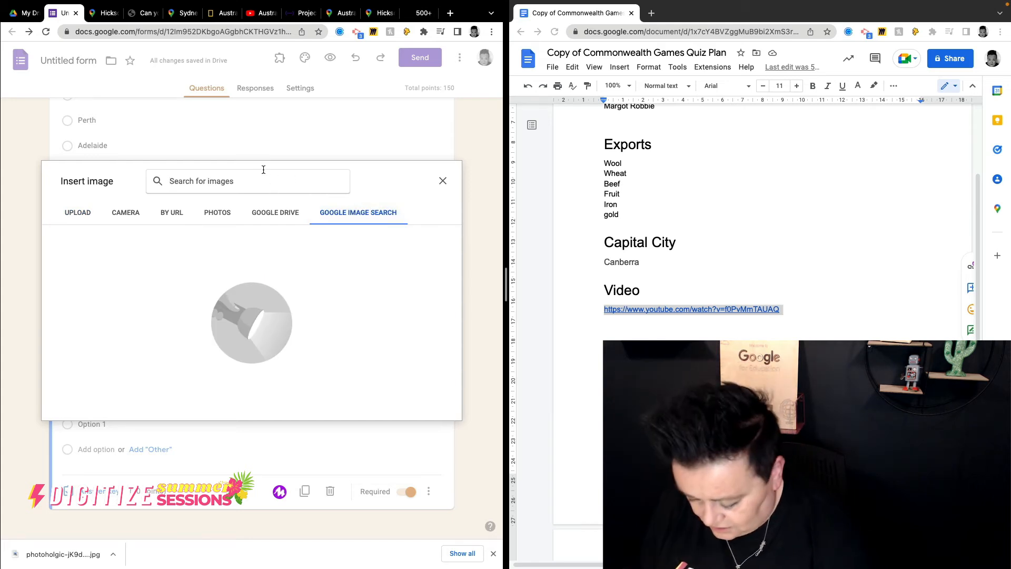
{"action": "type", "text": "great barrier reef"}
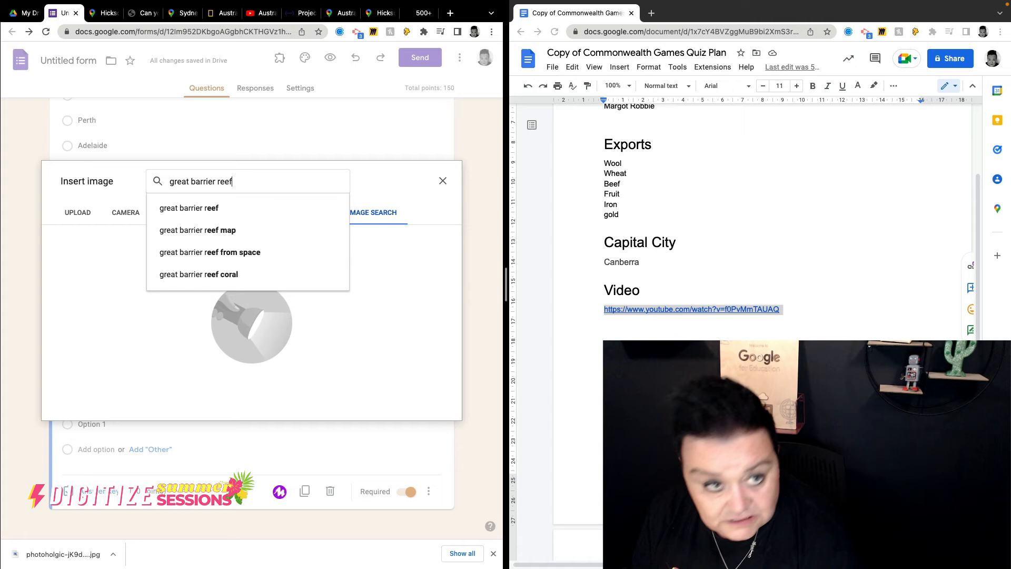
{"action": "key", "text": "Return"}
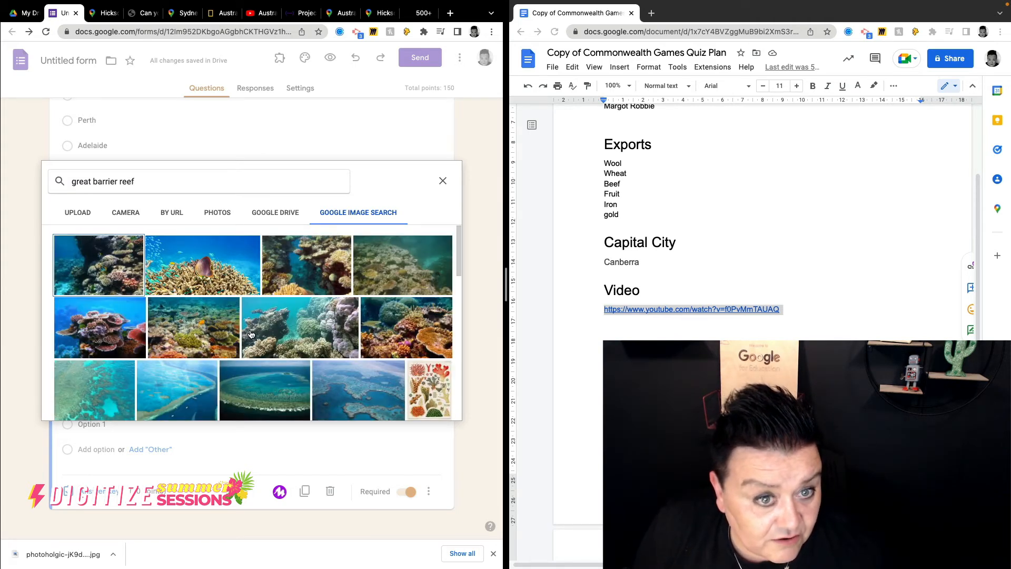
{"action": "scroll", "coordinate": [251, 335], "scroll_direction": "down", "scroll_amount": 5}
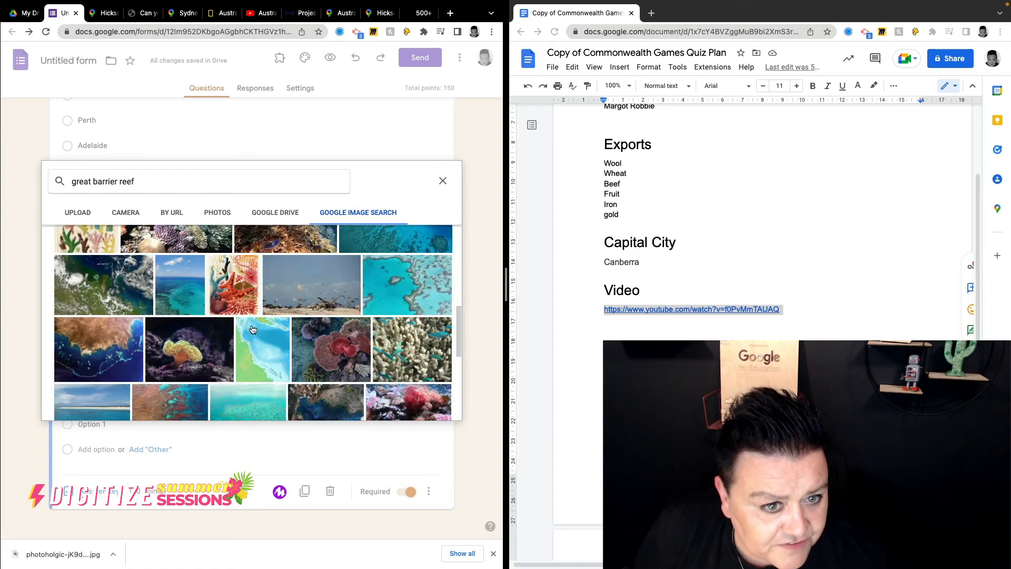
{"action": "scroll", "coordinate": [252, 329], "scroll_direction": "down", "scroll_amount": 5}
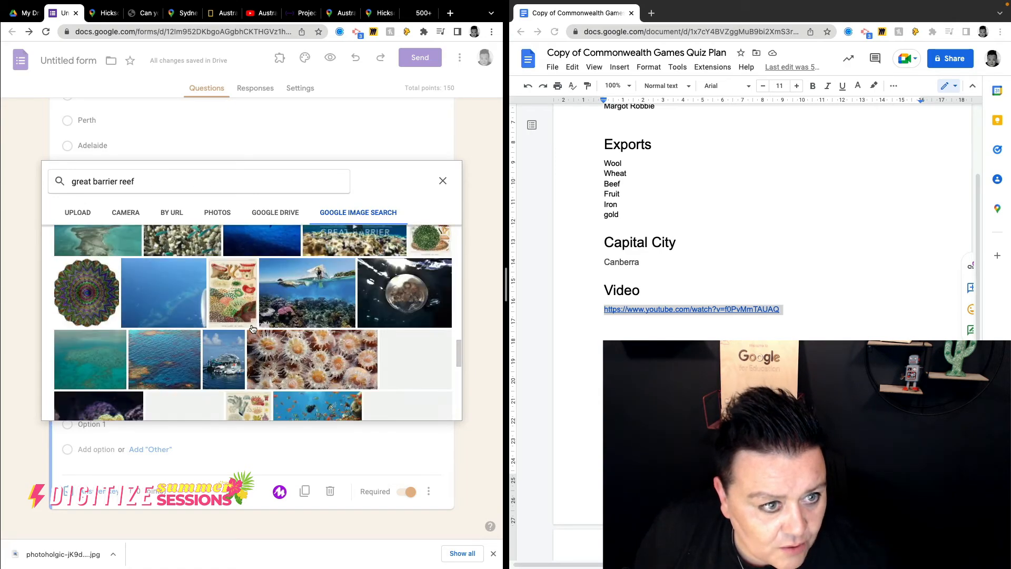
{"action": "scroll", "coordinate": [252, 329], "scroll_direction": "up", "scroll_amount": 3}
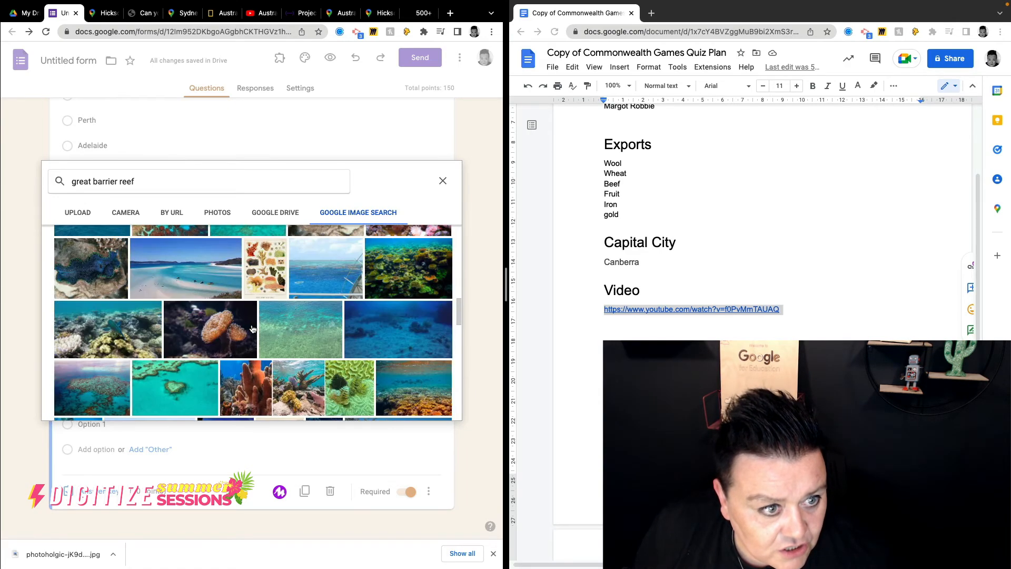
{"action": "scroll", "coordinate": [252, 329], "scroll_direction": "up", "scroll_amount": 3}
{"action": "scroll", "coordinate": [252, 329], "scroll_direction": "up", "scroll_amount": 2}
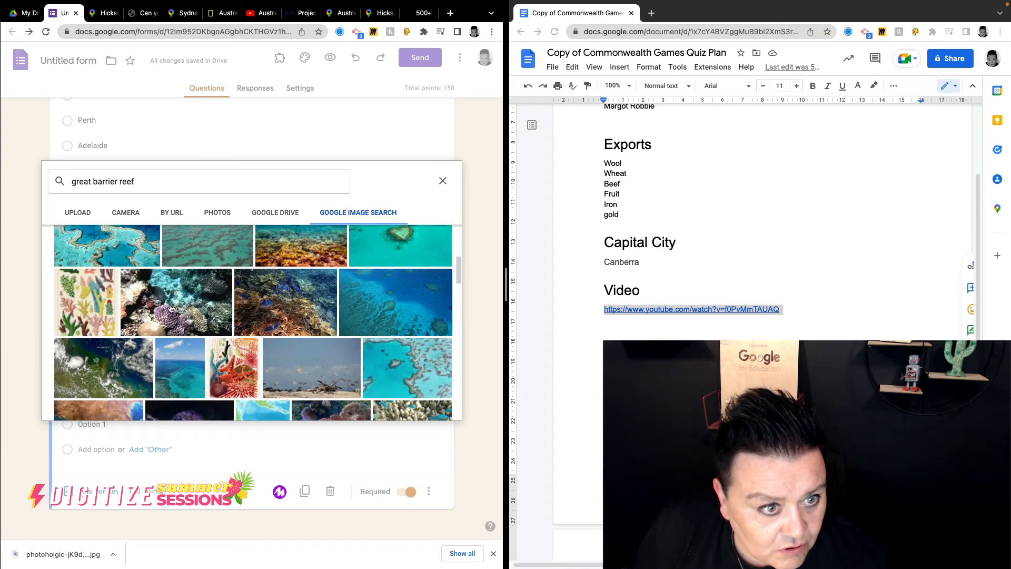
{"action": "left_click", "coordinate": [211, 314]}
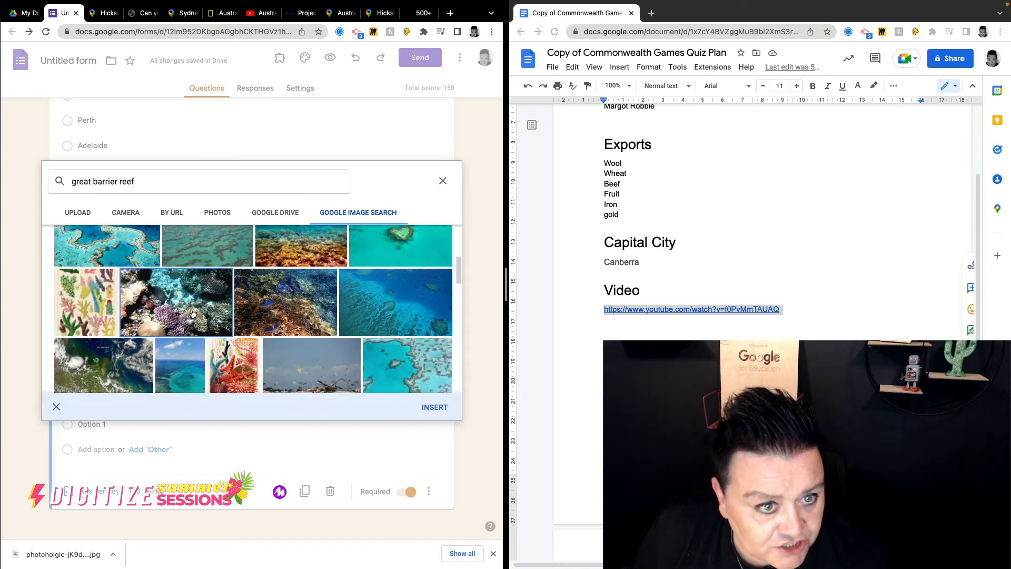
{"action": "left_click", "coordinate": [436, 408]}
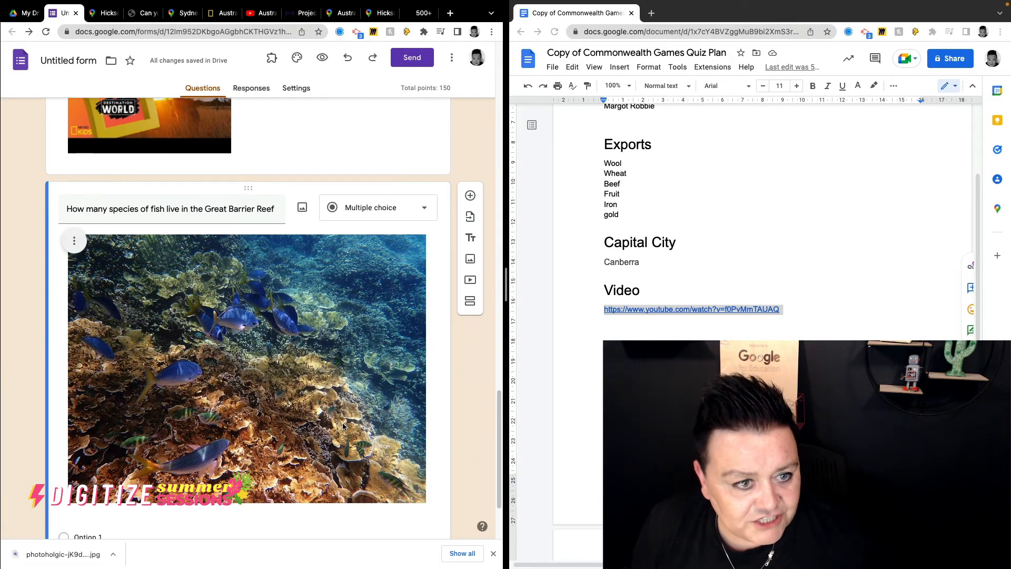
Fill in the fish species question's answer options as 1300, 1100, 1500, 1700 and 200.
{"action": "scroll", "coordinate": [343, 426], "scroll_direction": "down", "scroll_amount": 2}
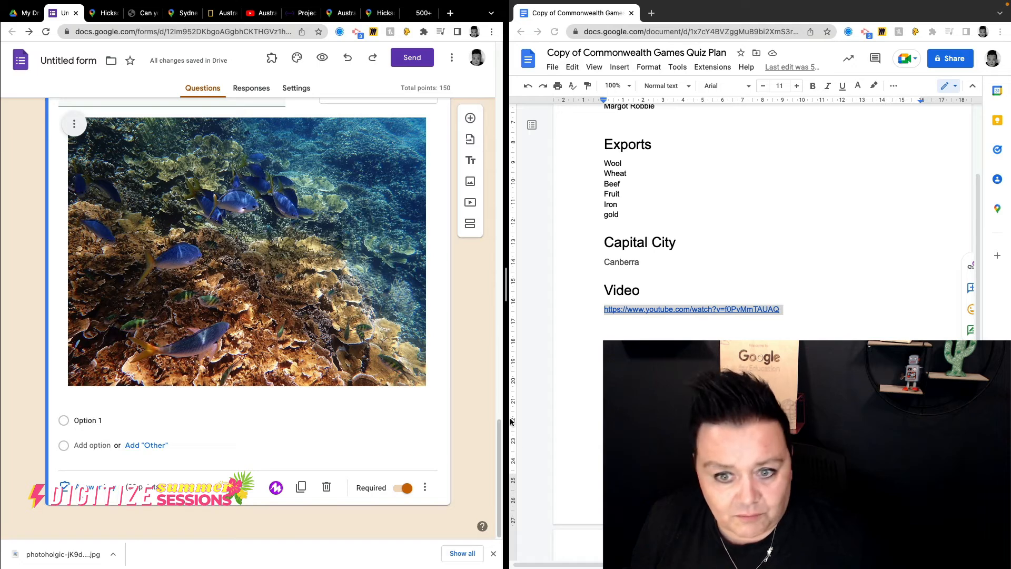
{"action": "left_click", "coordinate": [104, 420]}
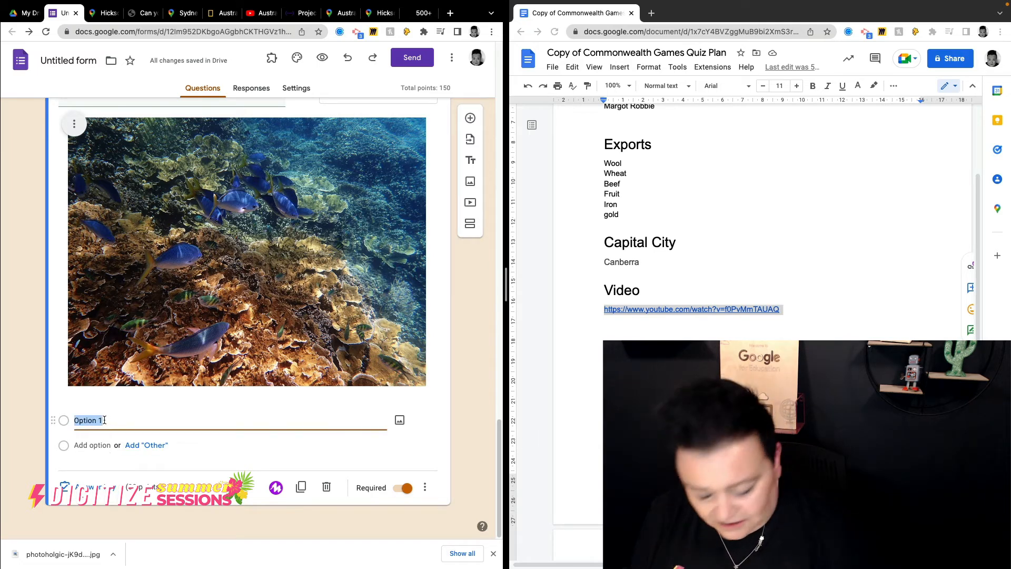
{"action": "type", "text": "1300"}
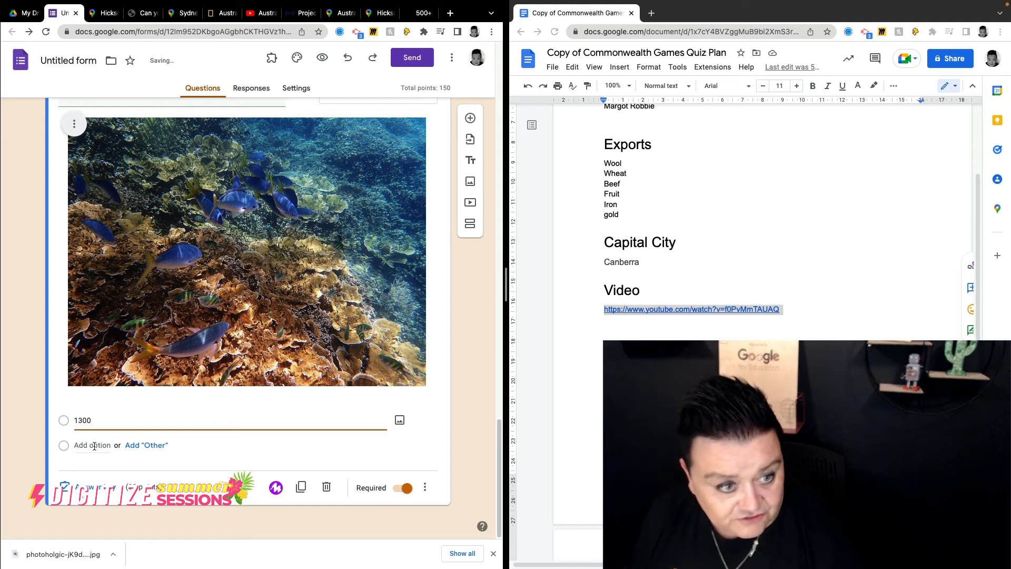
{"action": "key", "text": "Return"}
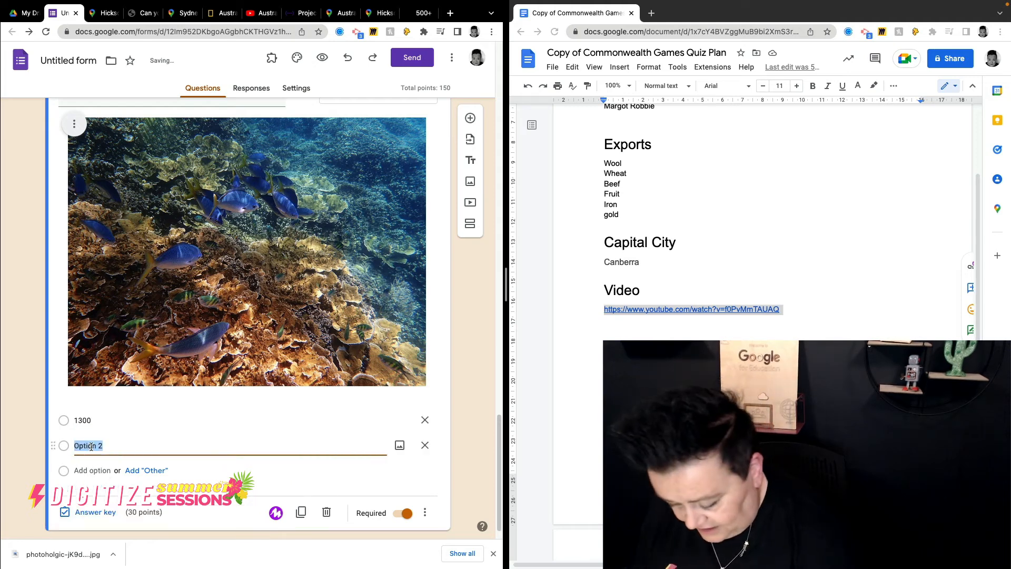
{"action": "type", "text": "1100"}
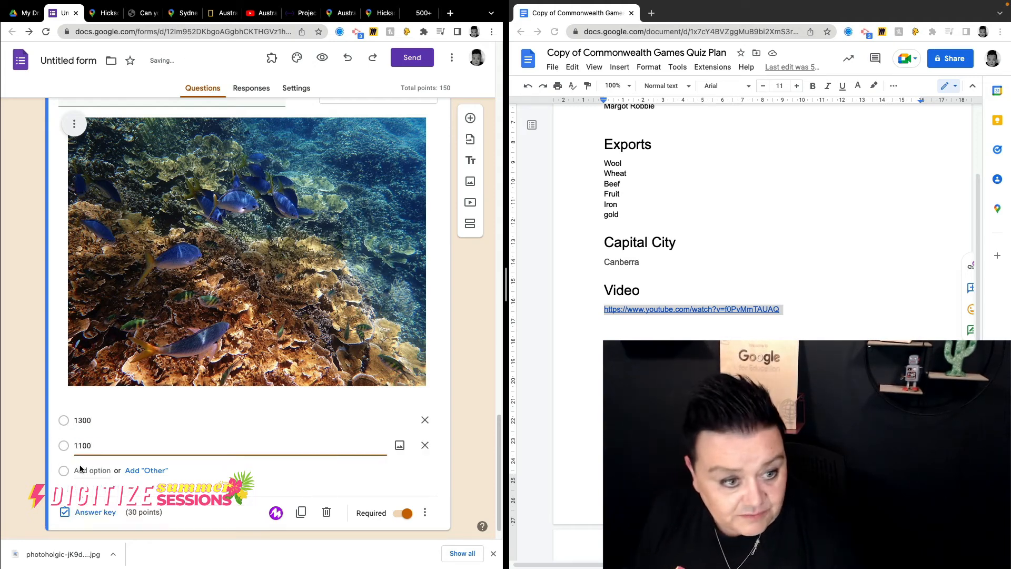
{"action": "key", "text": "Return"}
{"action": "type", "text": "1"}
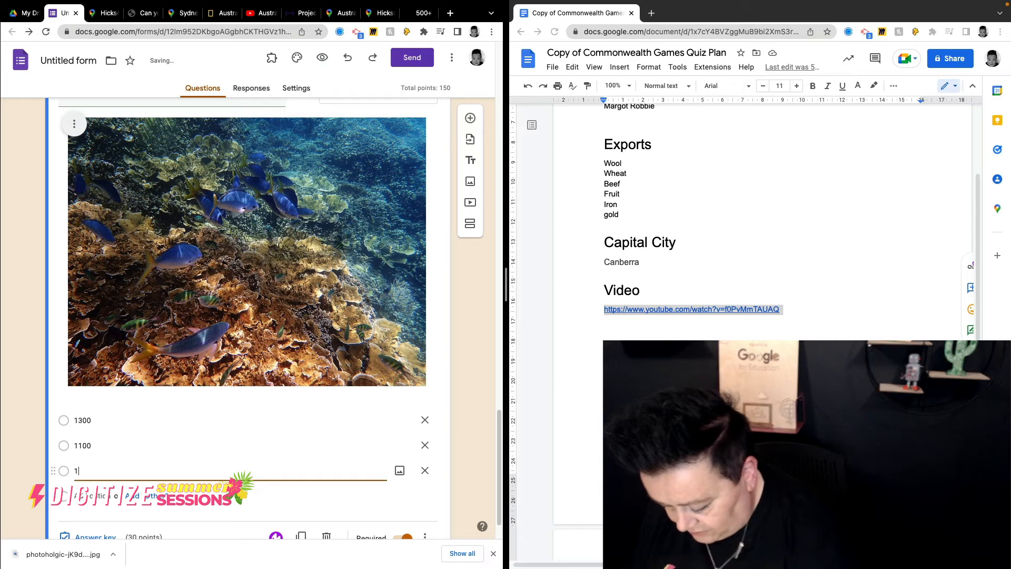
{"action": "type", "text": "500"}
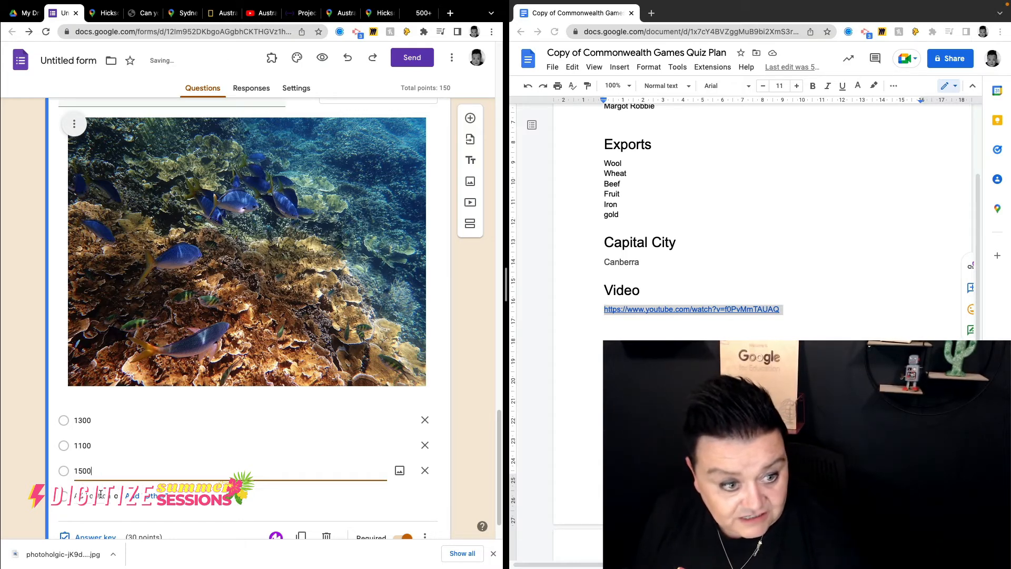
{"action": "key", "text": "Return"}
{"action": "type", "text": "17"}
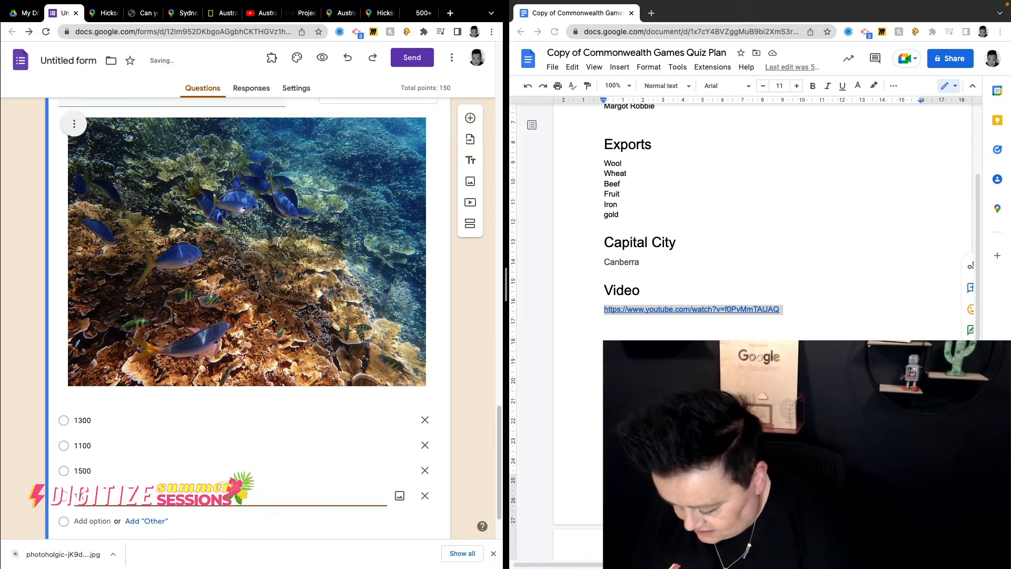
{"action": "type", "text": "00"}
{"action": "key", "text": "Return"}
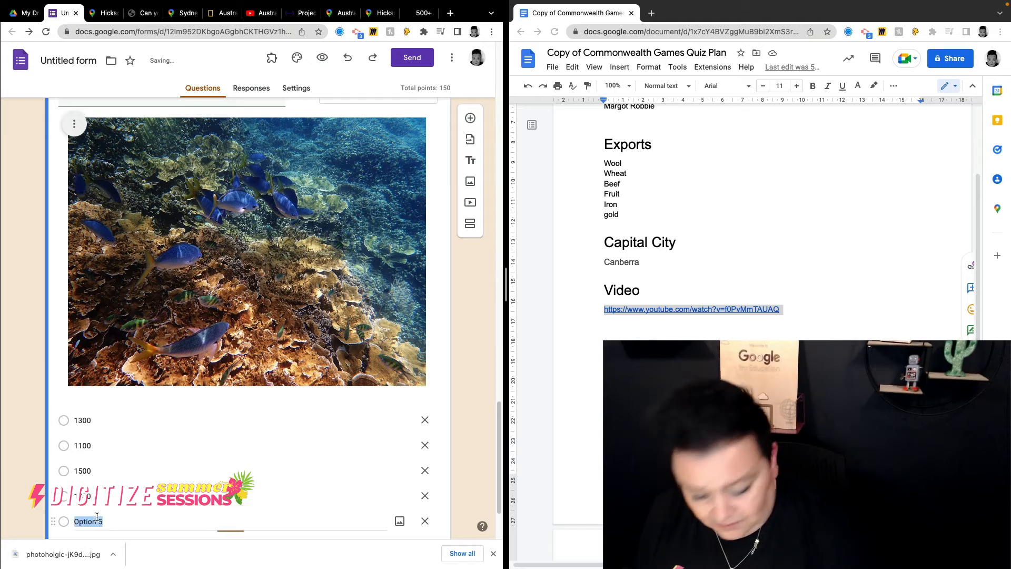
{"action": "type", "text": "200"}
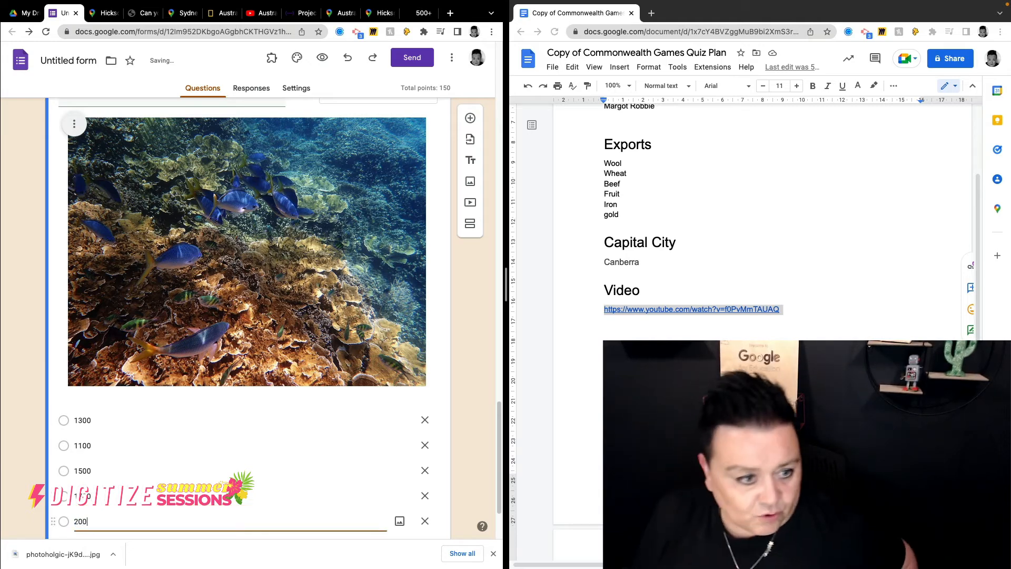
Mark 1500 as the correct answer in the fish species question's answer key.
{"action": "scroll", "coordinate": [263, 500], "scroll_direction": "down", "scroll_amount": 1}
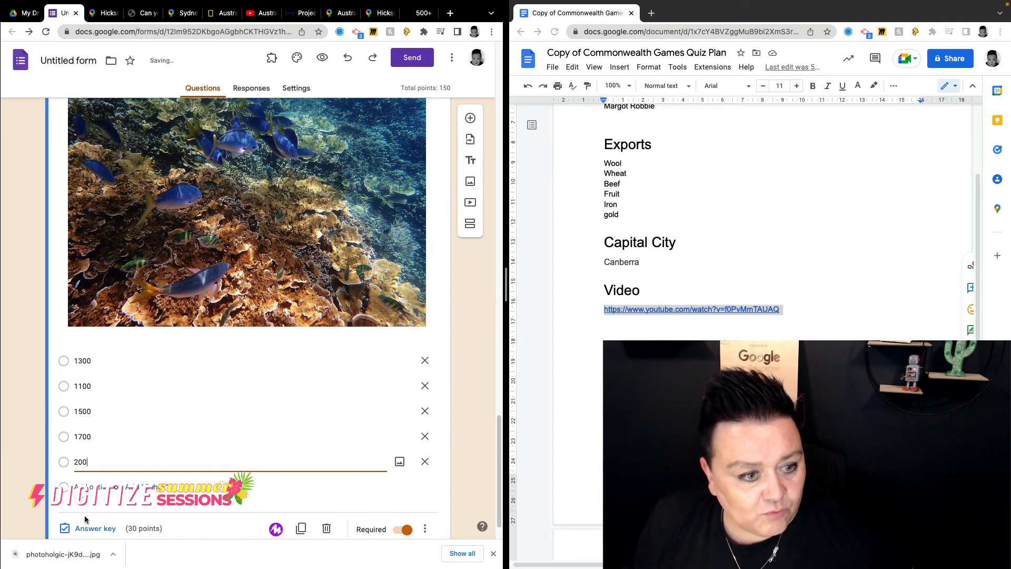
{"action": "left_click", "coordinate": [87, 529]}
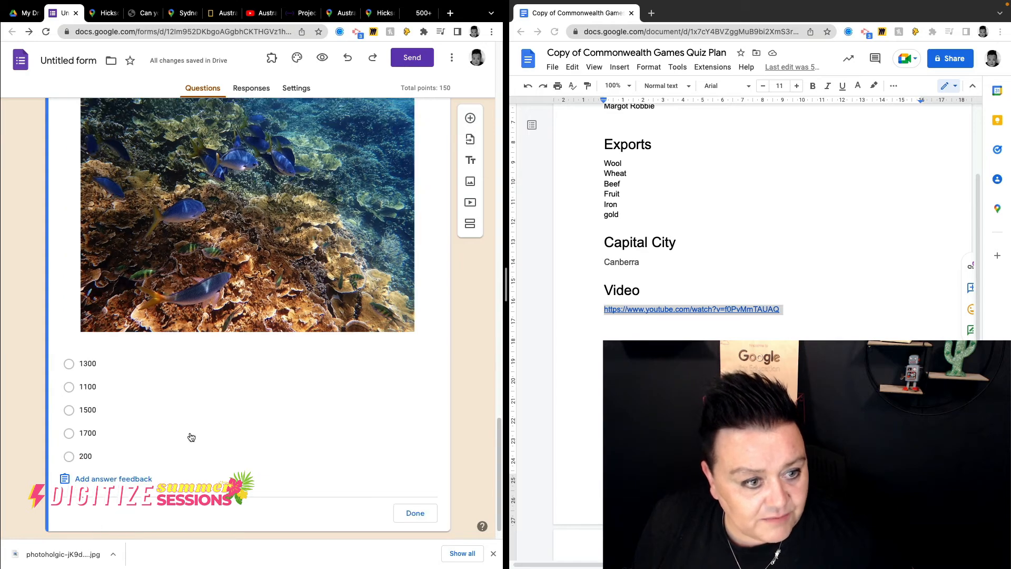
{"action": "left_click", "coordinate": [91, 413]}
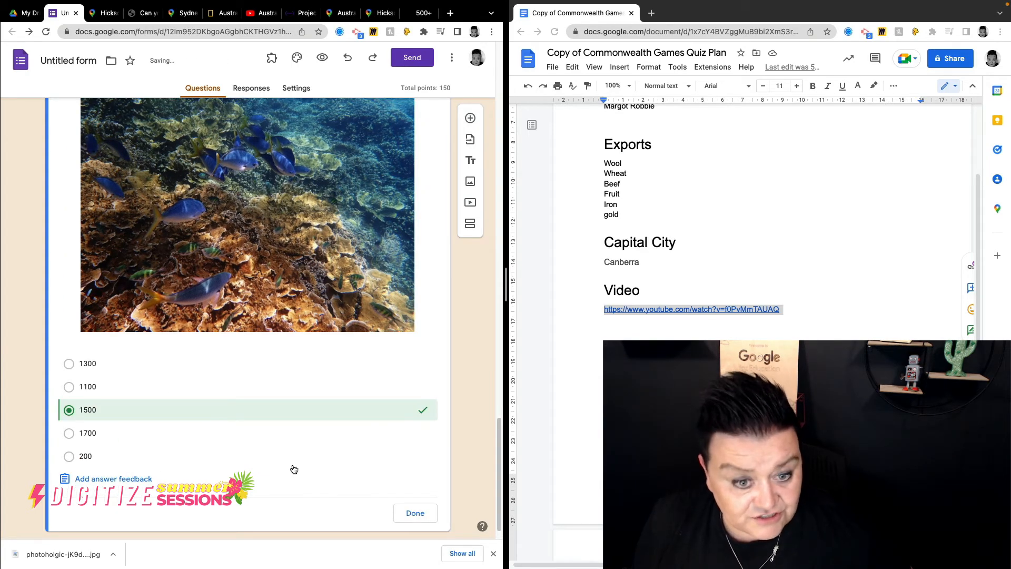
Enlarge the Australia Facts video so it spans nearly the full width of its card.
{"action": "scroll", "coordinate": [292, 468], "scroll_direction": "up", "scroll_amount": 4}
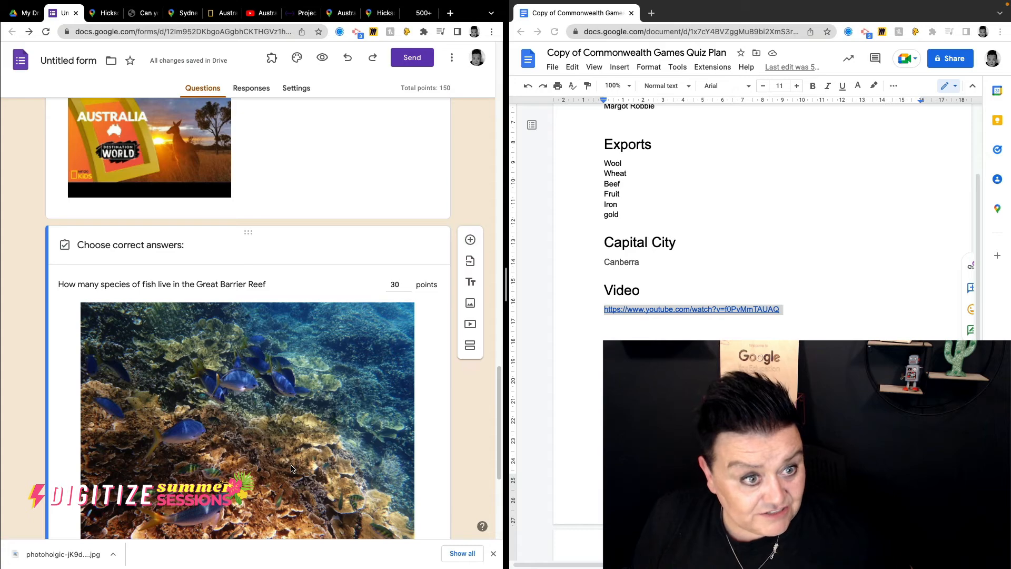
{"action": "scroll", "coordinate": [293, 468], "scroll_direction": "down", "scroll_amount": 5}
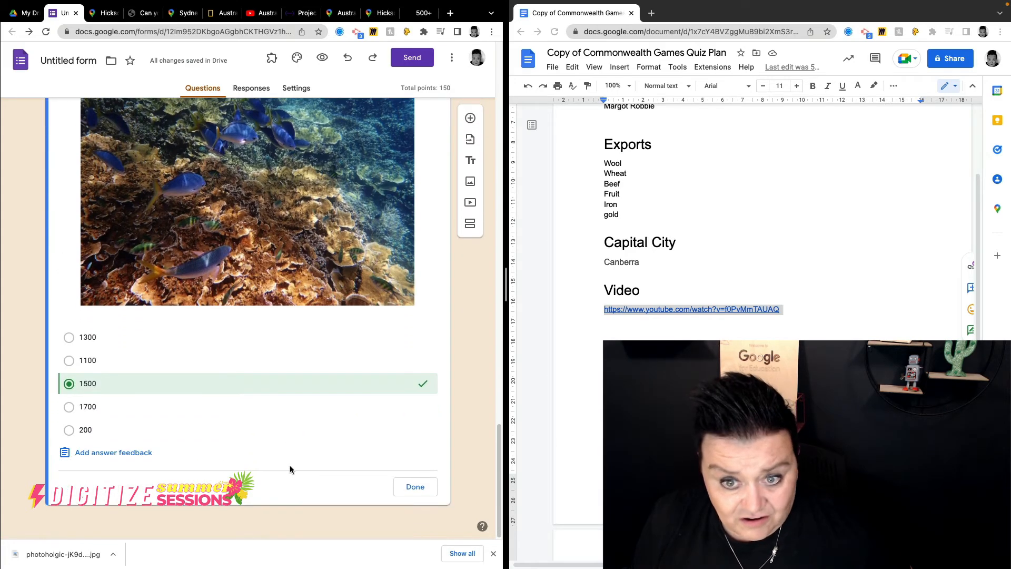
{"action": "scroll", "coordinate": [290, 469], "scroll_direction": "up", "scroll_amount": 5}
{"action": "scroll", "coordinate": [287, 461], "scroll_direction": "down", "scroll_amount": 5}
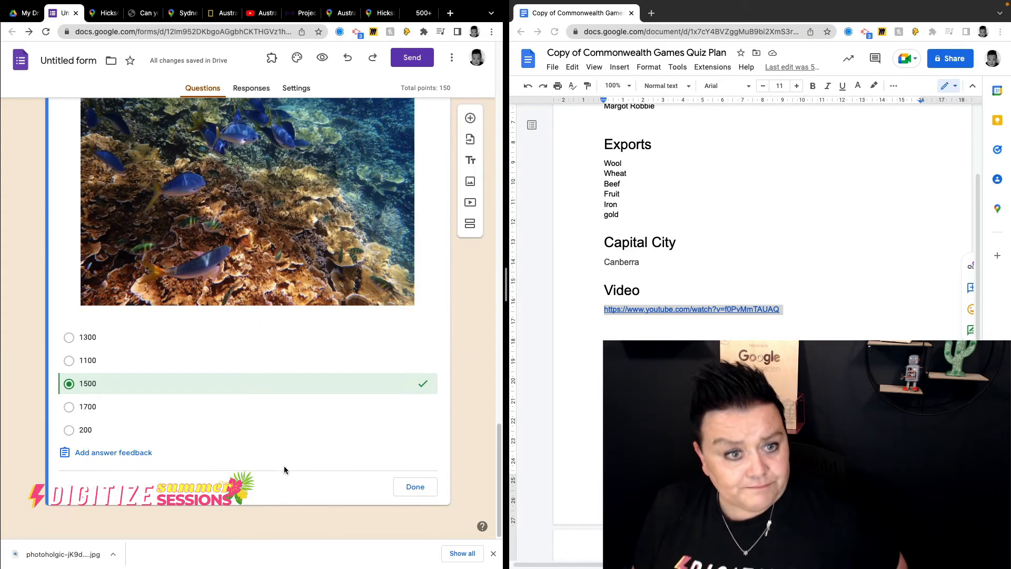
{"action": "scroll", "coordinate": [283, 465], "scroll_direction": "up", "scroll_amount": 5}
{"action": "left_click", "coordinate": [250, 315]}
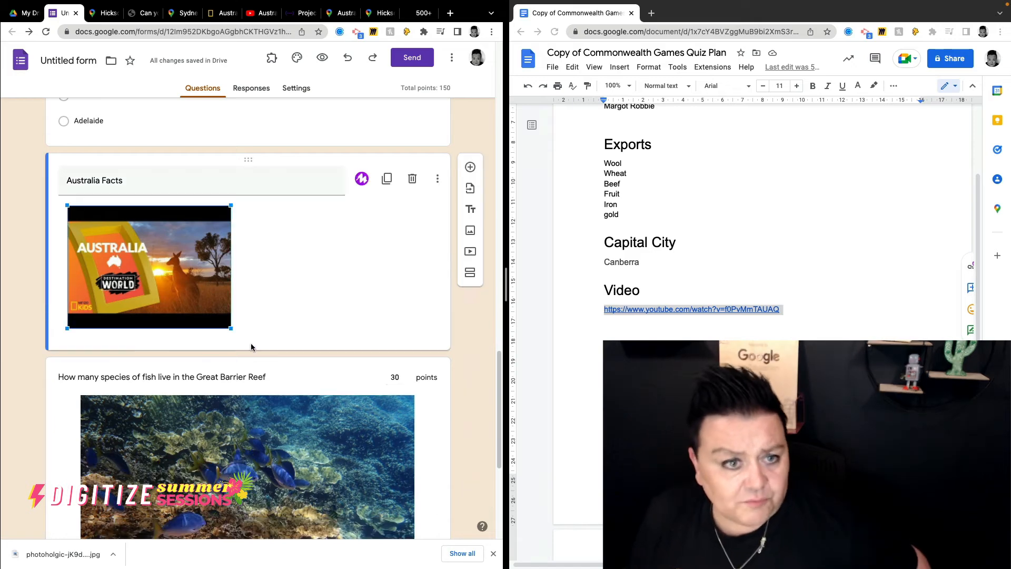
{"action": "left_click_drag", "start_coordinate": [230, 328], "coordinate": [424, 404]}
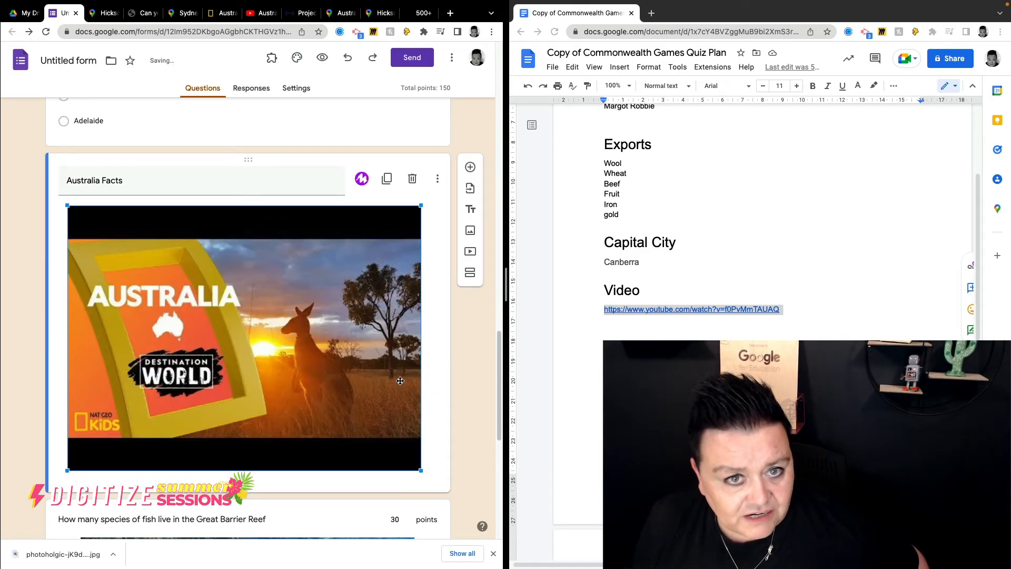
Change the video's title to "WATCH this Australia Facts video and then answer questions below".
{"action": "triple_click", "coordinate": [172, 178]}
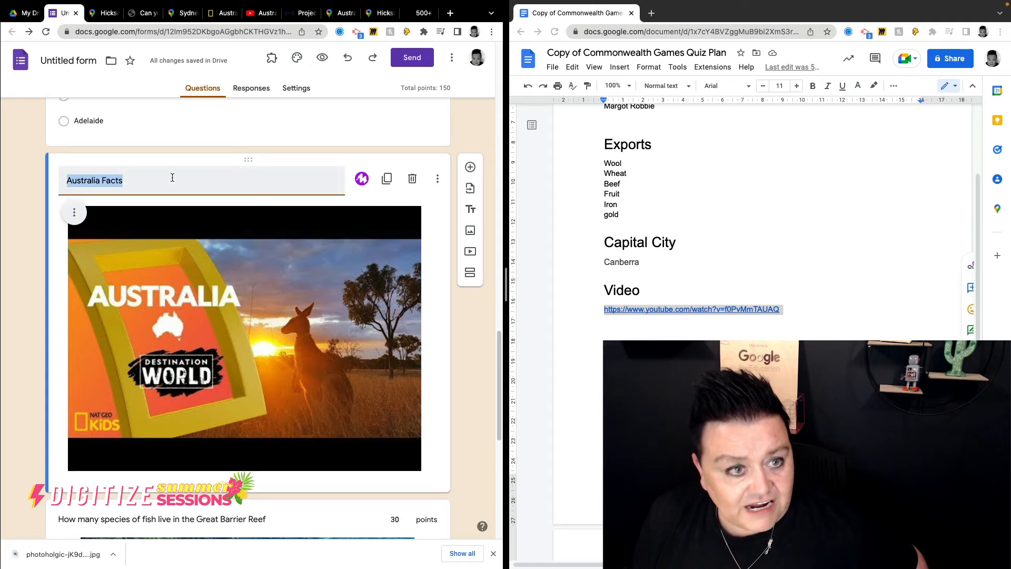
{"action": "left_click", "coordinate": [146, 182]}
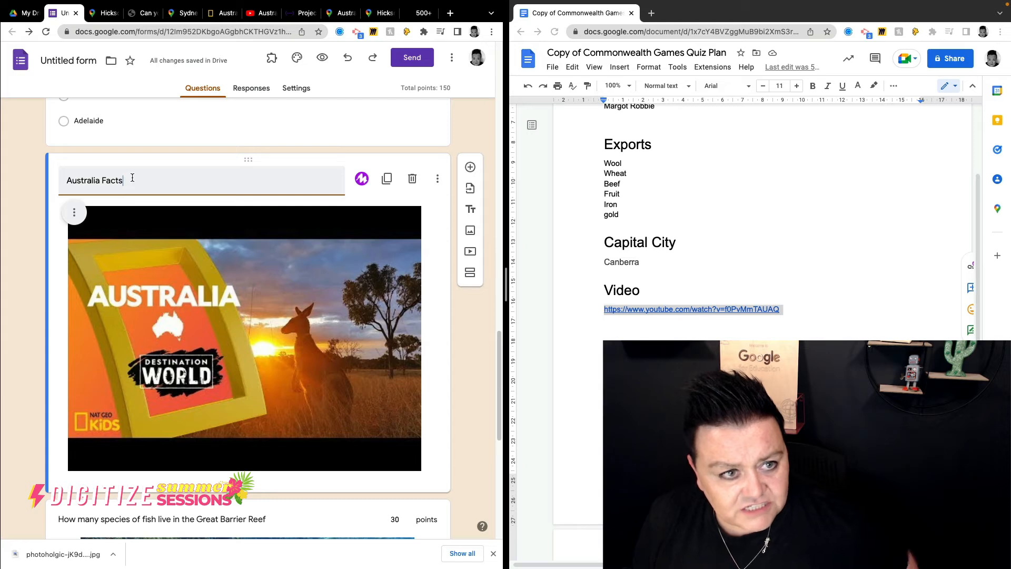
{"action": "left_click", "coordinate": [65, 179]}
{"action": "type", "text": "WATCH this Australia"}
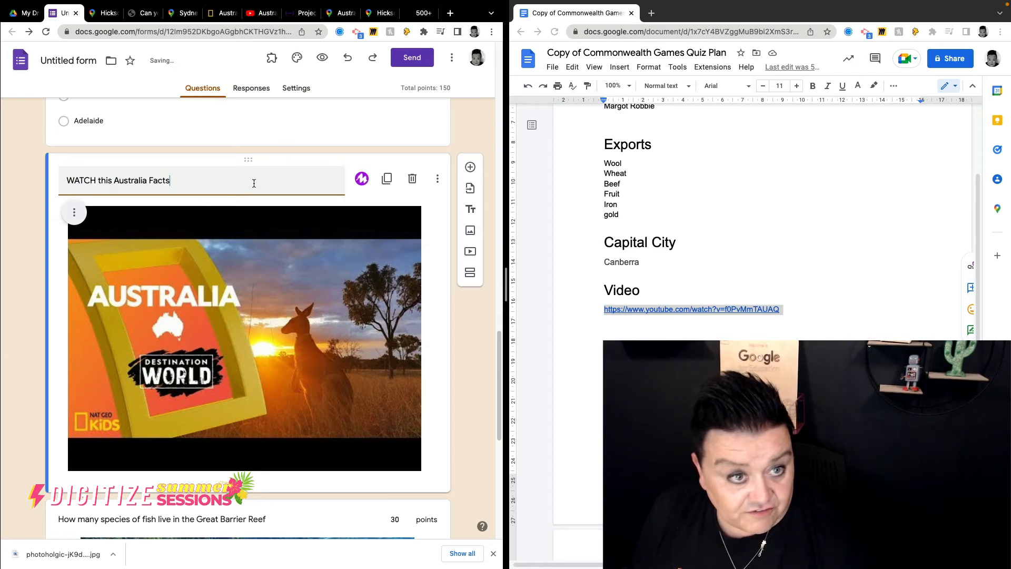
{"action": "type", "text": " Facts video"}
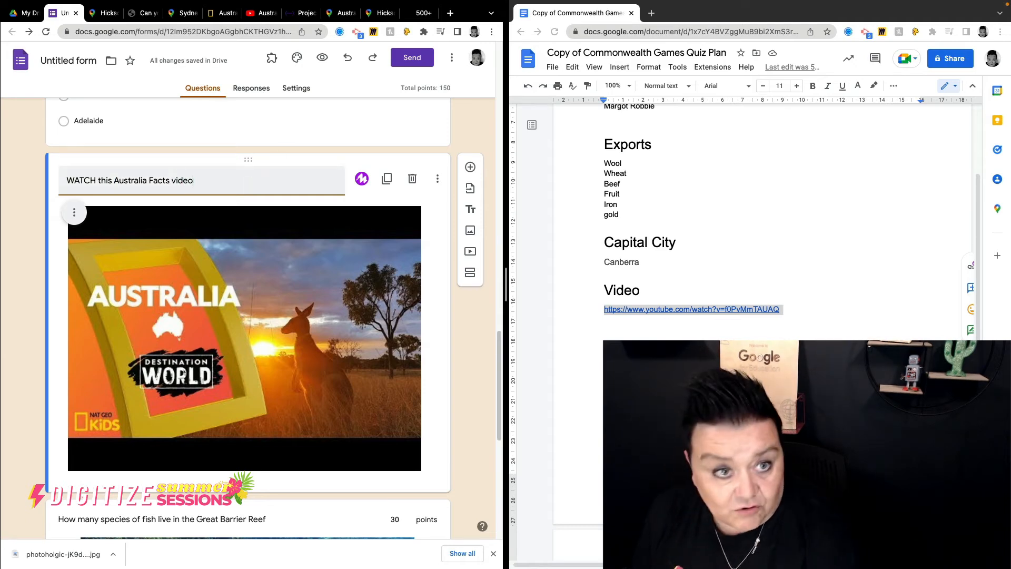
{"action": "type", "text": " and then a"}
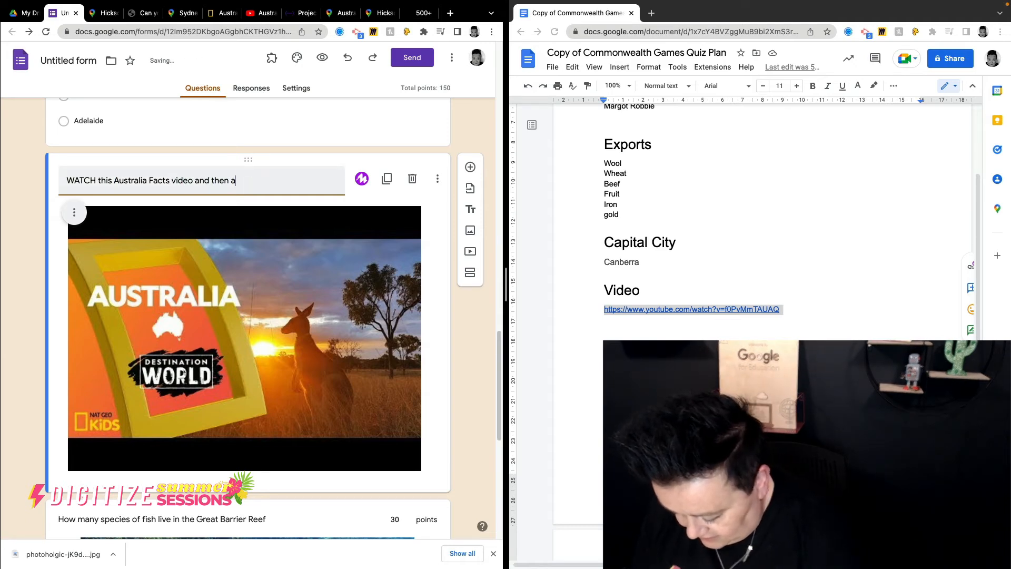
{"action": "type", "text": "nswer qu"}
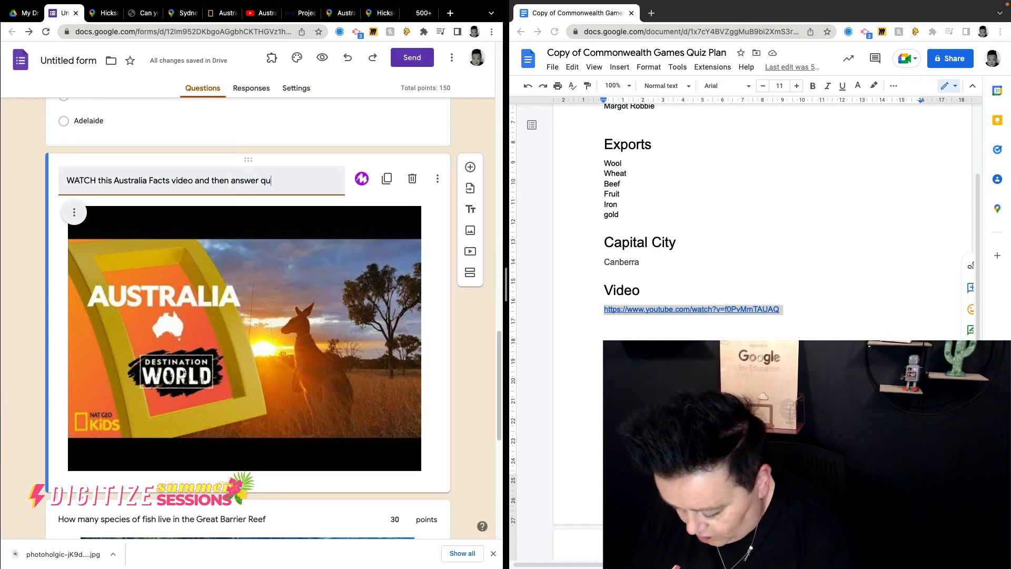
{"action": "type", "text": "estions below"}
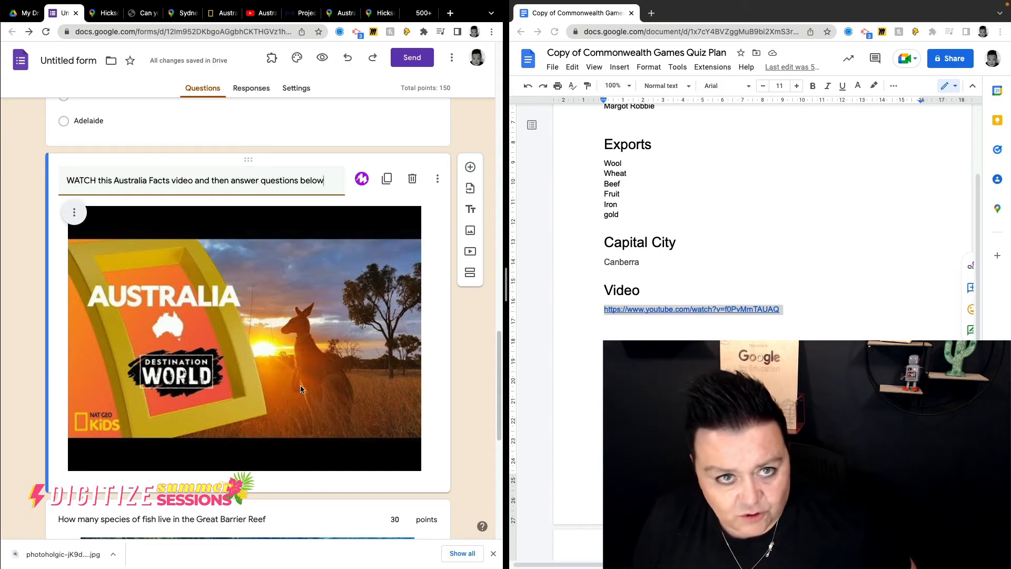
Review the quiz from the Australia Facts video and fish species question back up to the header, and dismiss the downloads bar.
{"action": "scroll", "coordinate": [300, 389], "scroll_direction": "down", "scroll_amount": 8}
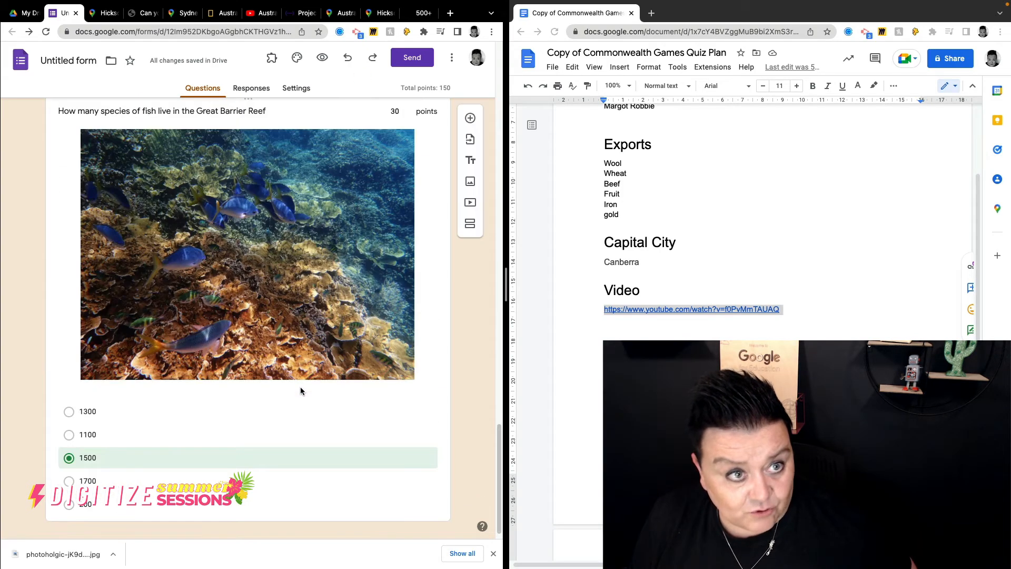
{"action": "scroll", "coordinate": [301, 387], "scroll_direction": "up", "scroll_amount": 8}
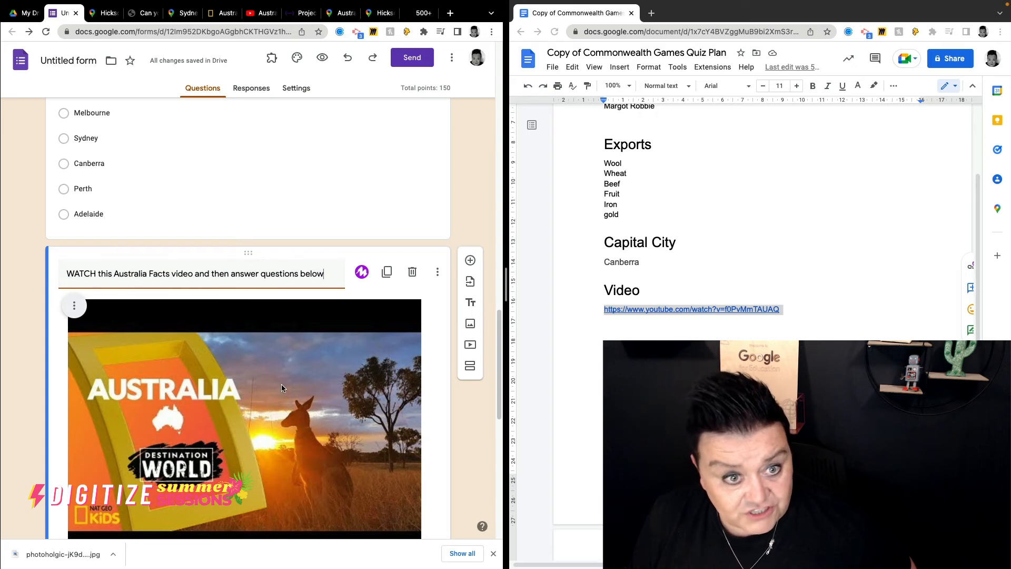
{"action": "scroll", "coordinate": [281, 388], "scroll_direction": "down", "scroll_amount": 10}
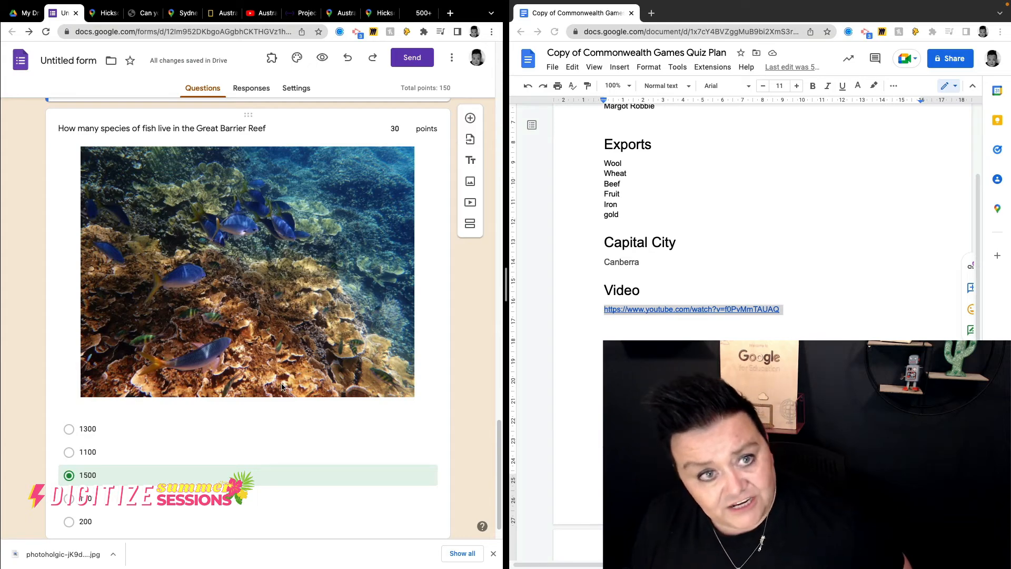
{"action": "scroll", "coordinate": [279, 409], "scroll_direction": "down", "scroll_amount": 1}
{"action": "scroll", "coordinate": [280, 411], "scroll_direction": "up", "scroll_amount": 20}
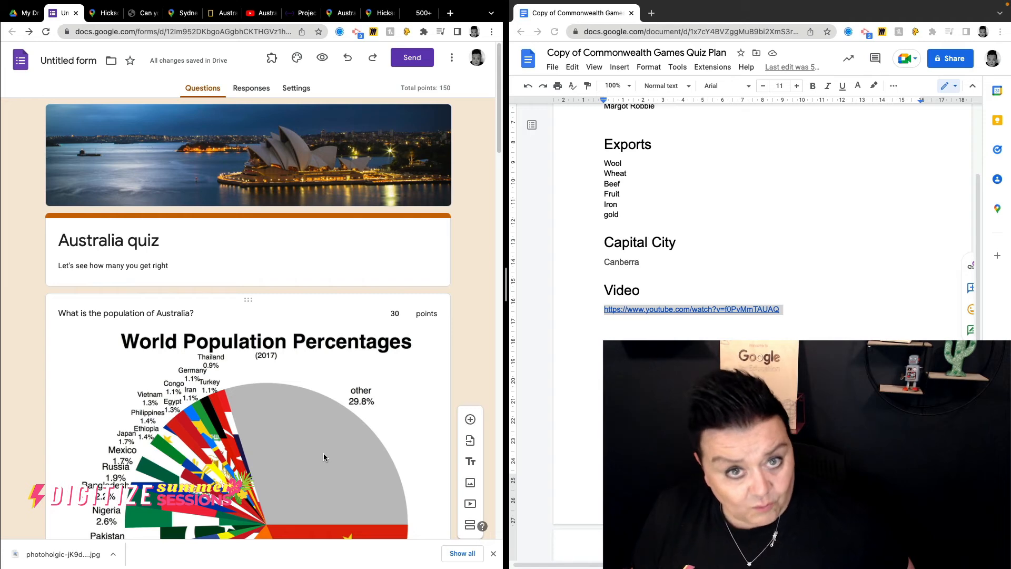
{"action": "left_click", "coordinate": [493, 553]}
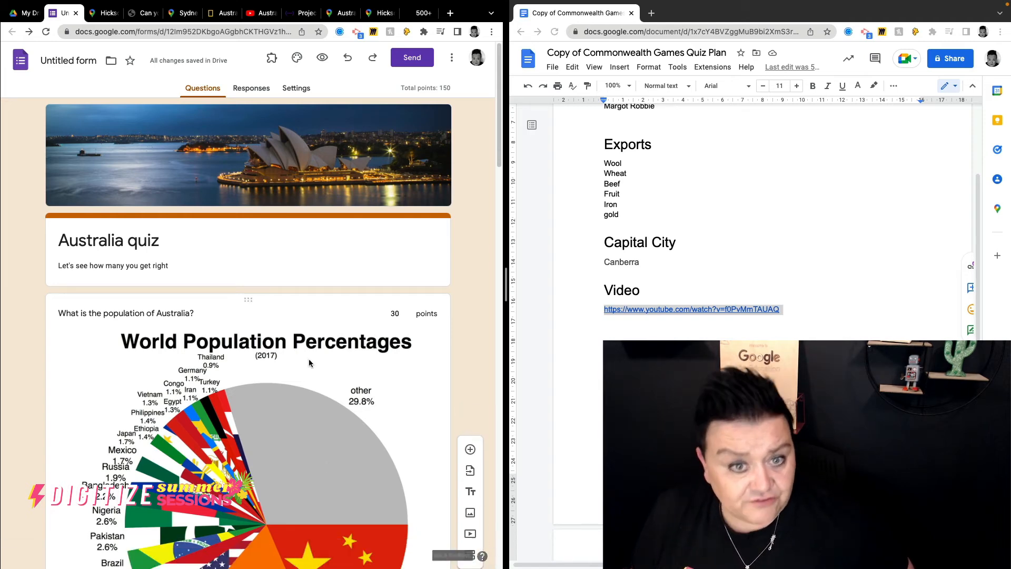
{"action": "scroll", "coordinate": [287, 453], "scroll_direction": "down", "scroll_amount": 4}
{"action": "scroll", "coordinate": [286, 453], "scroll_direction": "up", "scroll_amount": 4}
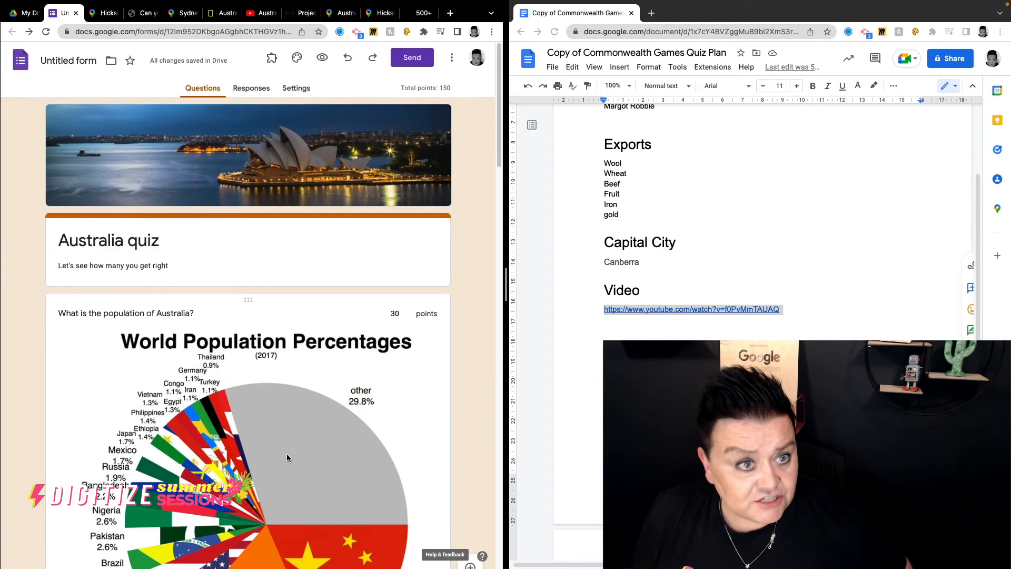
Raise the point value of the Australian population question to 40 in its answer key.
{"action": "left_click", "coordinate": [408, 312]}
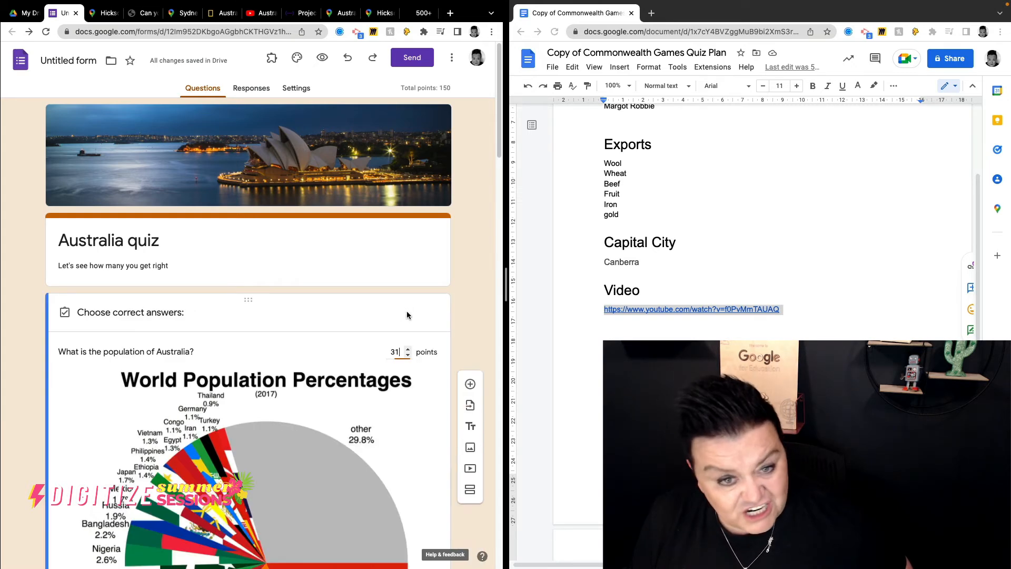
{"action": "left_click", "coordinate": [408, 349]}
{"action": "left_click", "coordinate": [409, 348]}
{"action": "left_click", "coordinate": [409, 348]}
{"action": "left_click", "coordinate": [408, 349]}
{"action": "left_click", "coordinate": [408, 348]}
{"action": "left_click", "coordinate": [407, 349]}
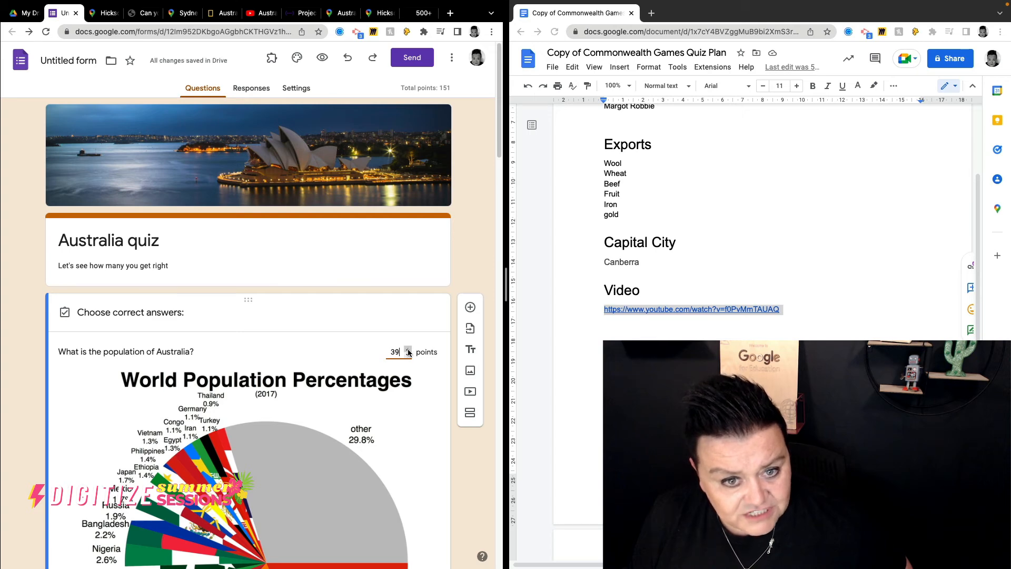
{"action": "left_click", "coordinate": [405, 348]}
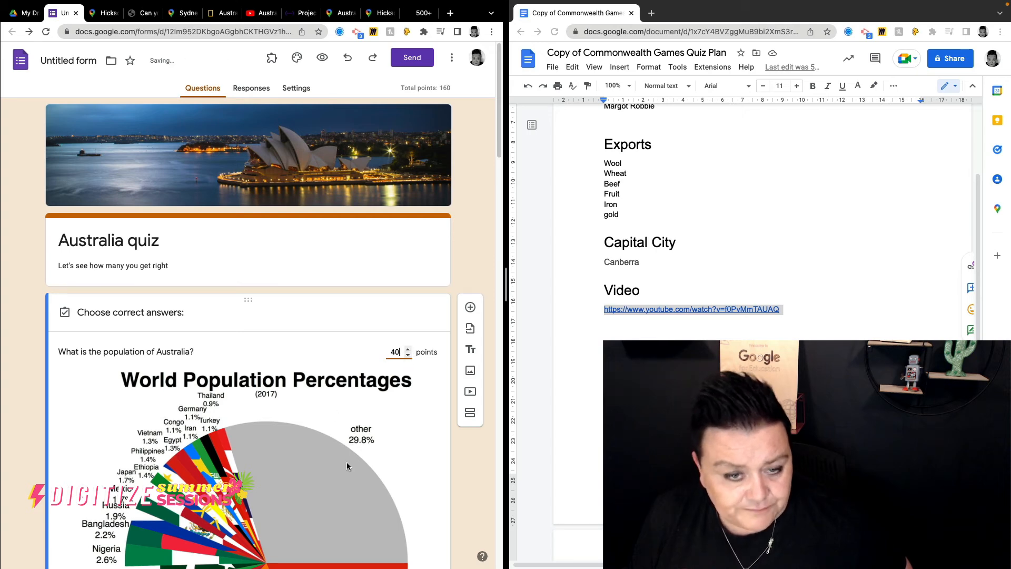
{"action": "scroll", "coordinate": [345, 464], "scroll_direction": "down", "scroll_amount": 12}
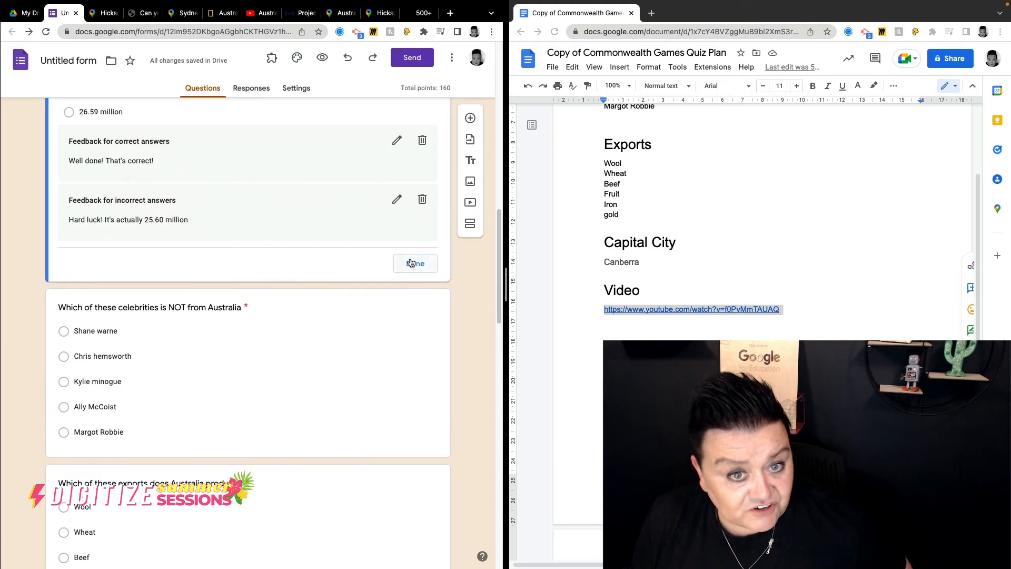
Add a Melbourne skyline photo from a Google image search for "melbourne" to the Melbourne option of the capital city question.
{"action": "left_click", "coordinate": [364, 393]}
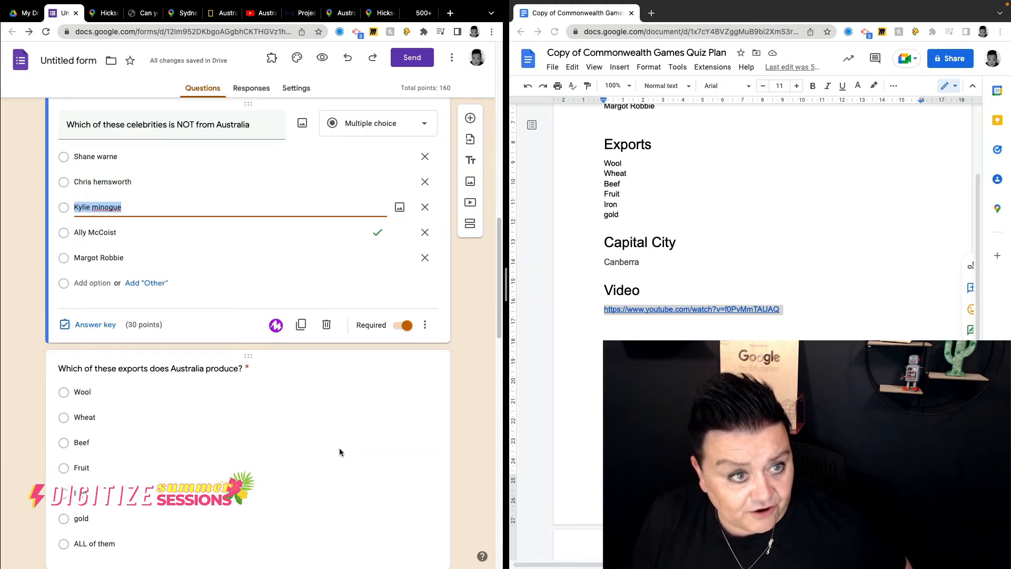
{"action": "scroll", "coordinate": [339, 450], "scroll_direction": "down", "scroll_amount": 5}
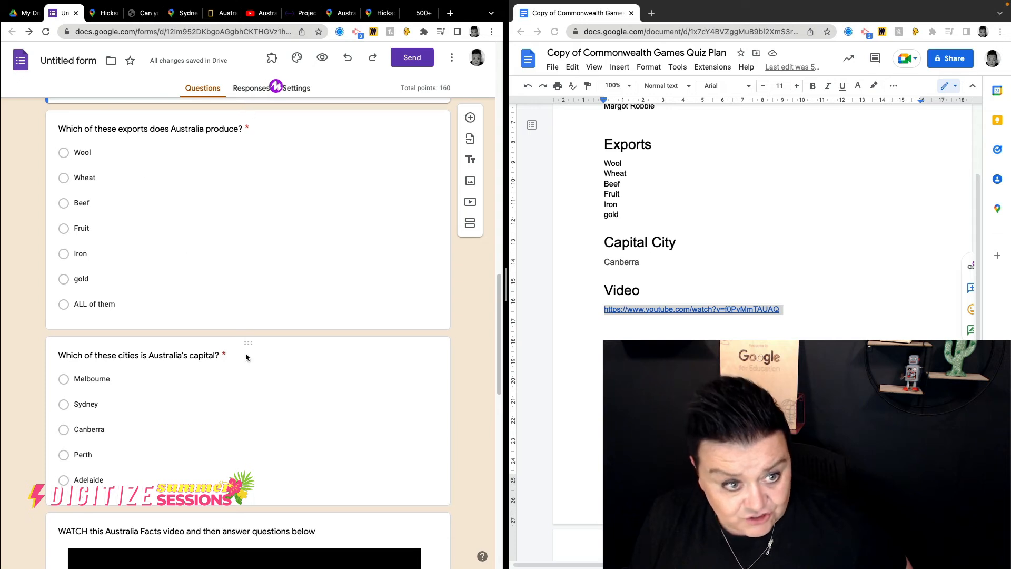
{"action": "scroll", "coordinate": [264, 326], "scroll_direction": "down", "scroll_amount": 3}
{"action": "left_click", "coordinate": [305, 295]}
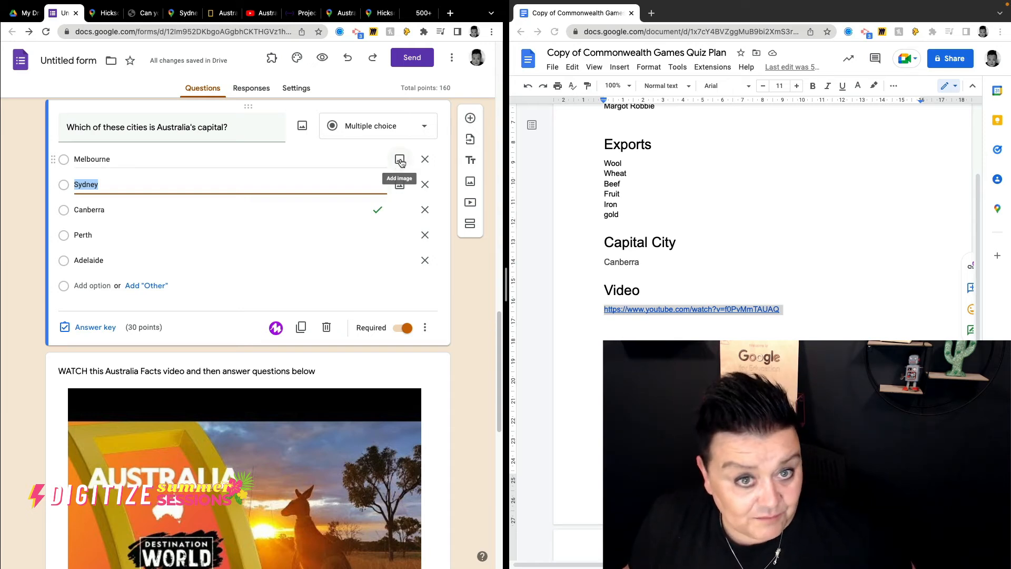
{"action": "left_click", "coordinate": [400, 159]}
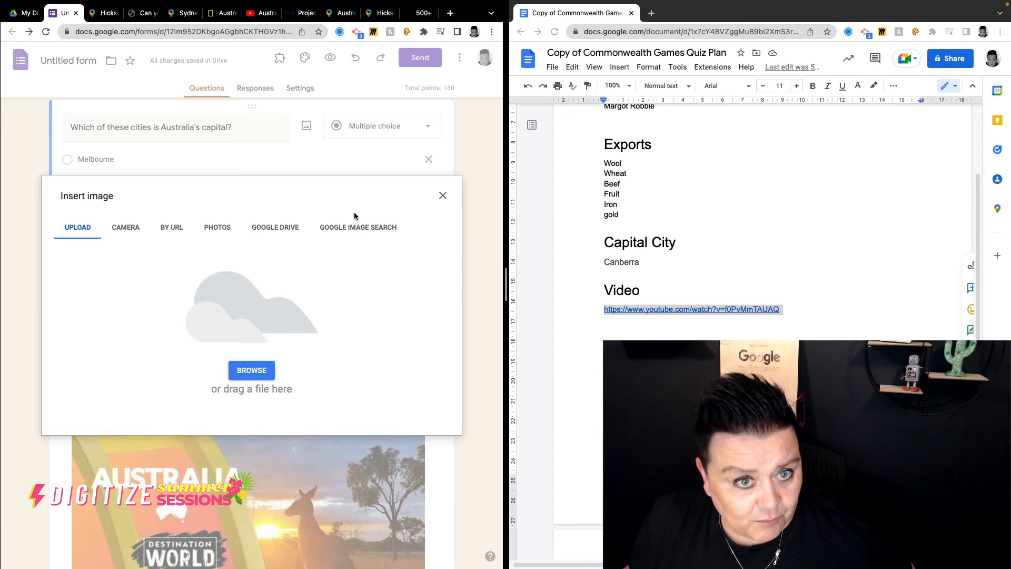
{"action": "left_click", "coordinate": [358, 227]}
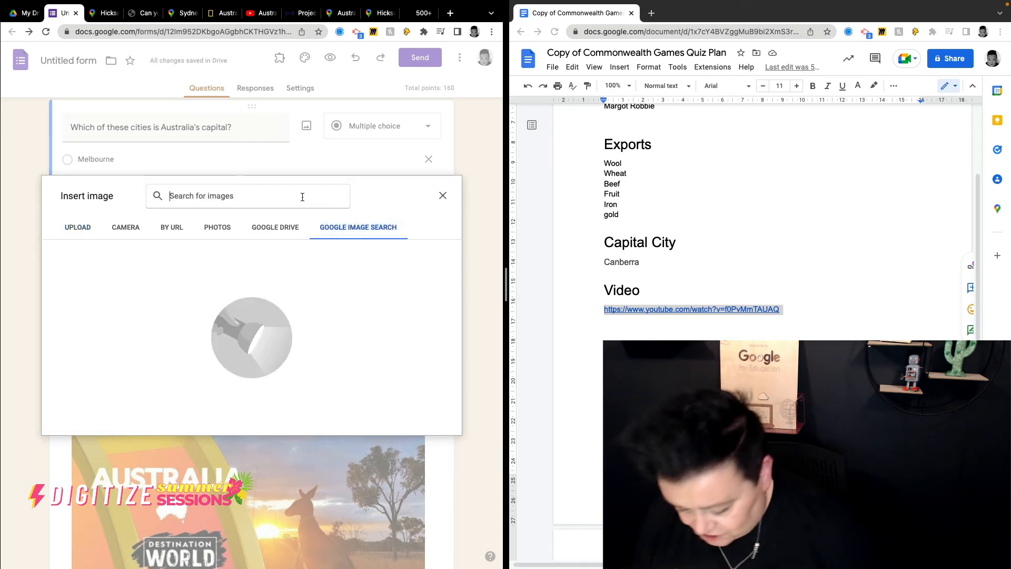
{"action": "type", "text": "melbourne"}
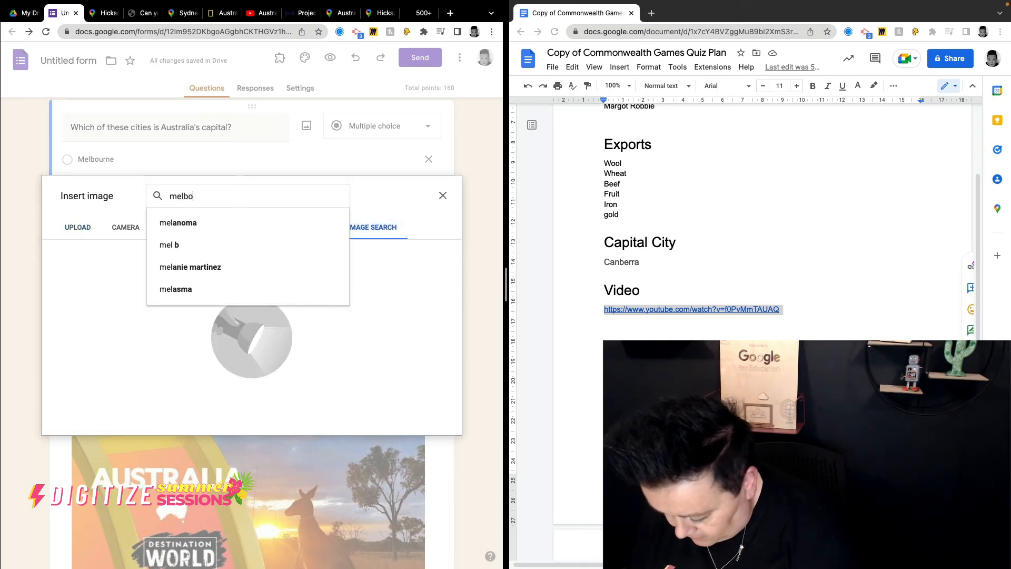
{"action": "key", "text": "Return"}
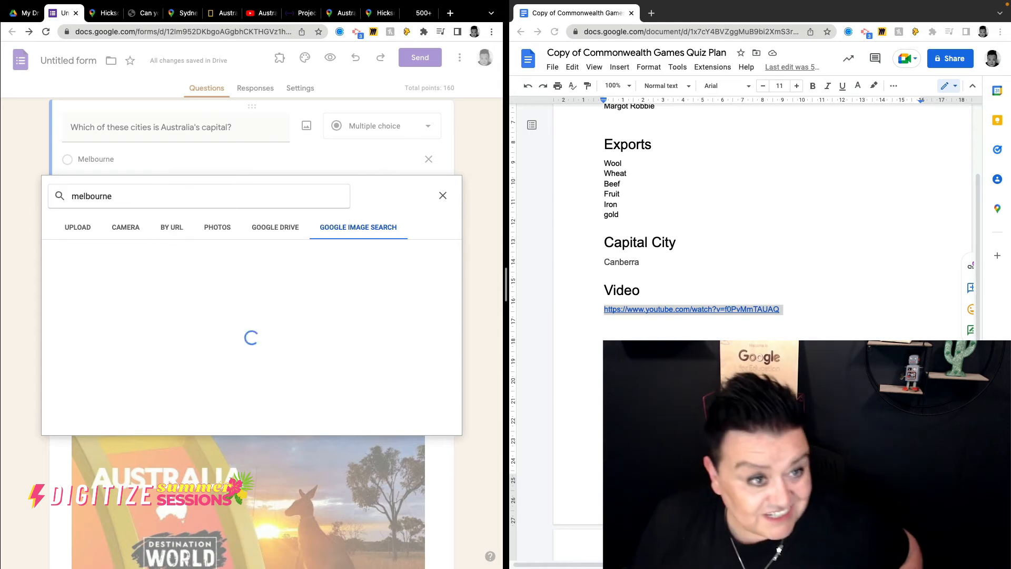
{"action": "left_click", "coordinate": [153, 290]}
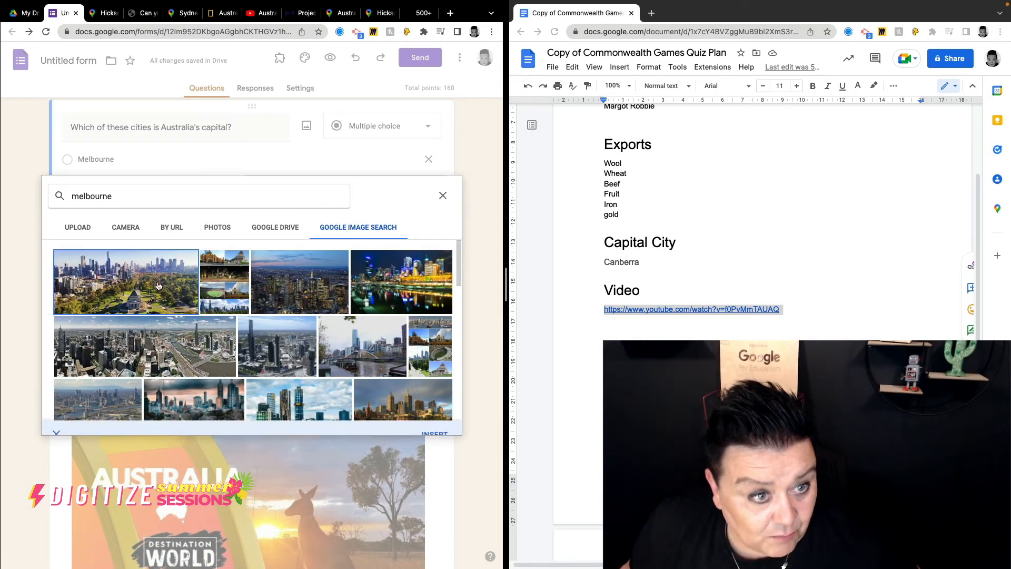
{"action": "left_click", "coordinate": [433, 421]}
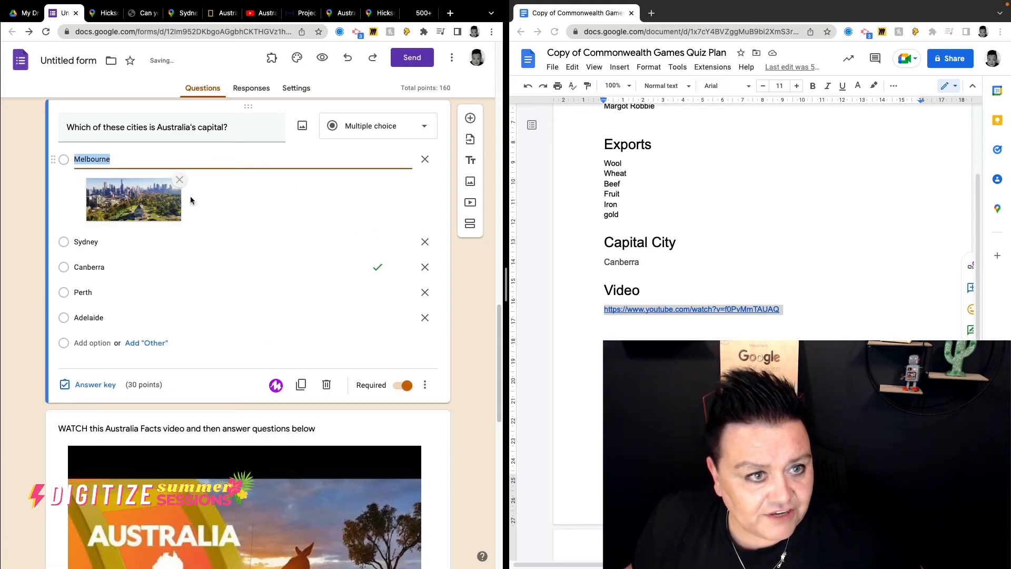
Preview the quiz as a respondent and examine its questions, the capital city answer images and the video.
{"action": "left_click", "coordinate": [323, 58]}
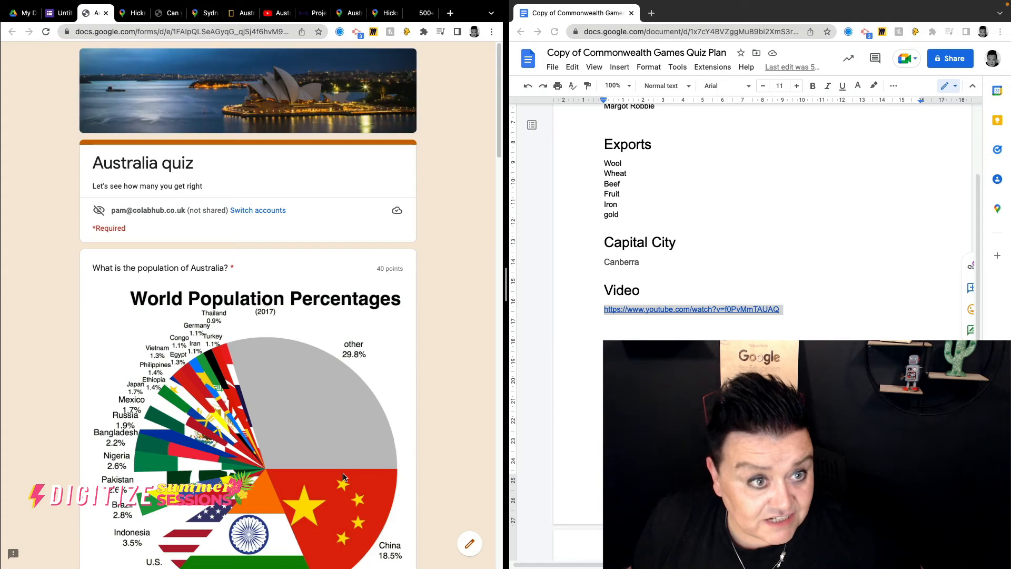
{"action": "scroll", "coordinate": [342, 478], "scroll_direction": "down", "scroll_amount": 20}
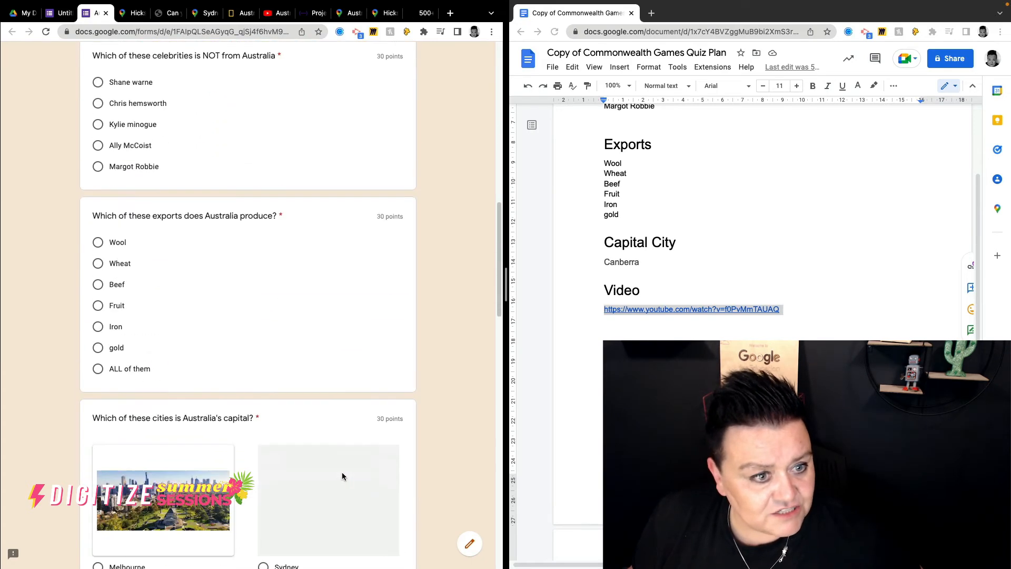
{"action": "scroll", "coordinate": [342, 472], "scroll_direction": "up", "scroll_amount": 2}
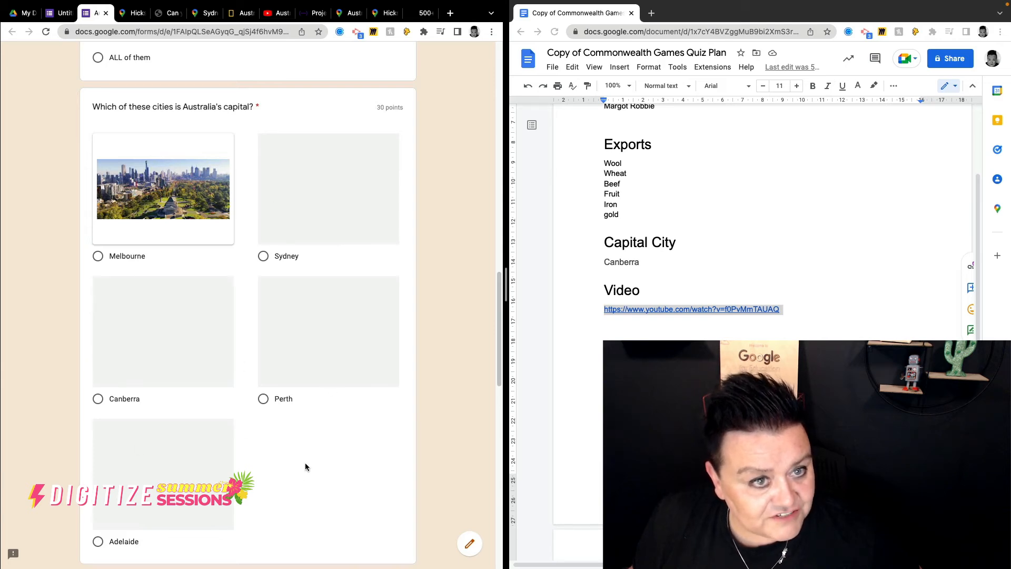
{"action": "scroll", "coordinate": [302, 481], "scroll_direction": "up", "scroll_amount": 3}
{"action": "scroll", "coordinate": [301, 481], "scroll_direction": "down", "scroll_amount": 7}
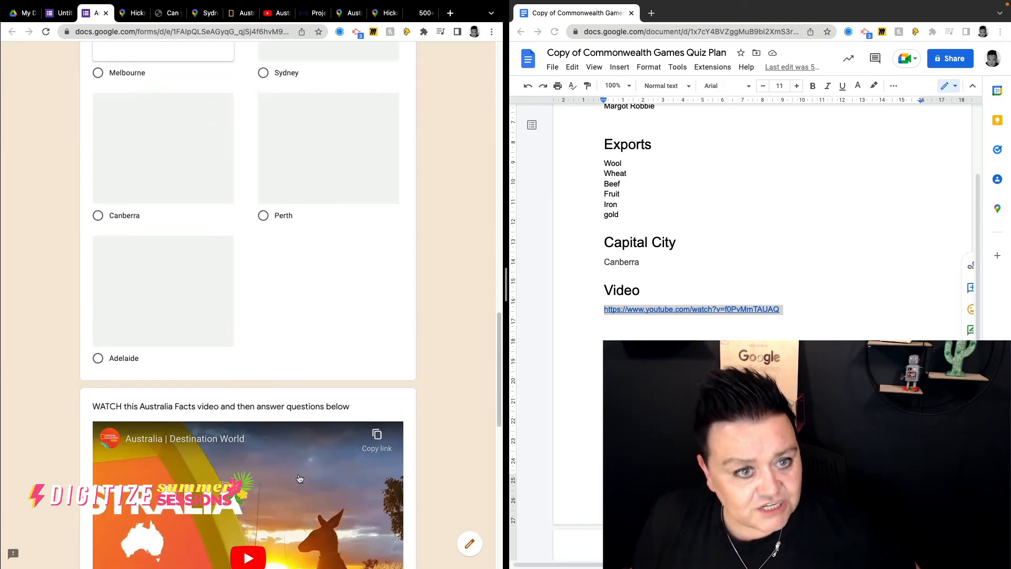
{"action": "scroll", "coordinate": [298, 478], "scroll_direction": "up", "scroll_amount": 20}
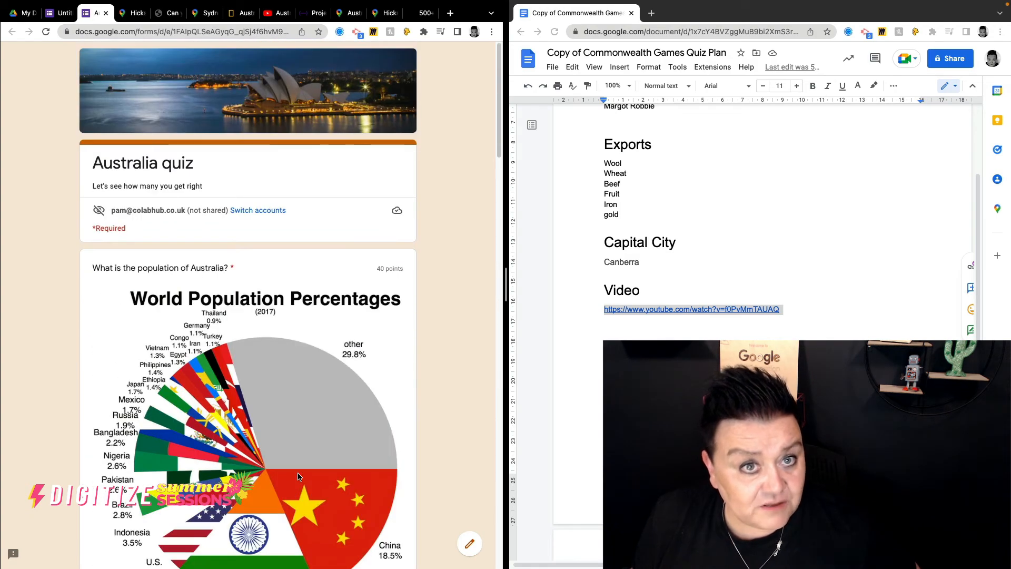
{"action": "scroll", "coordinate": [298, 477], "scroll_direction": "down", "scroll_amount": 20}
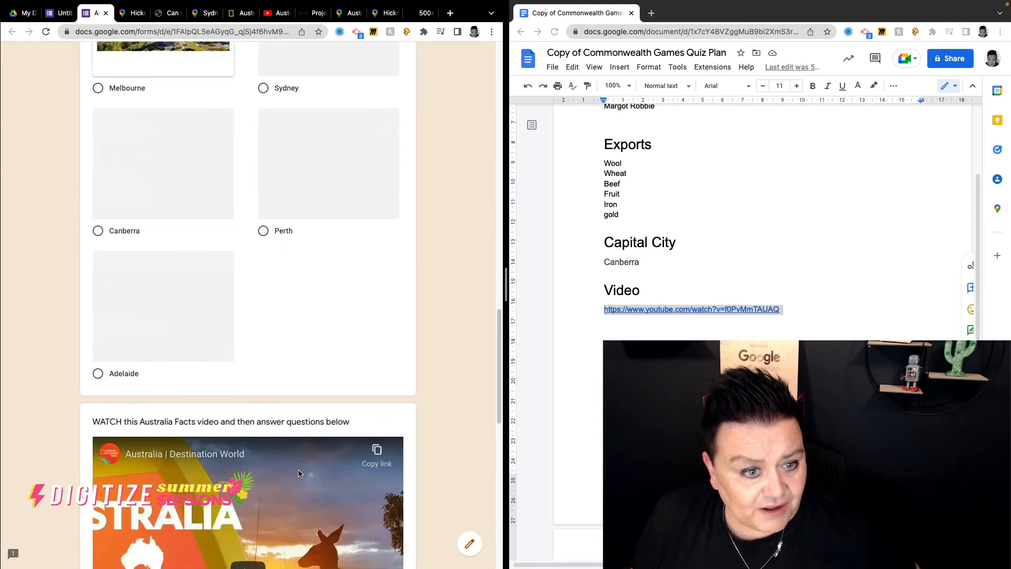
Return from the preview to the form editor and close the quiz plan document's window.
{"action": "left_click", "coordinate": [472, 550]}
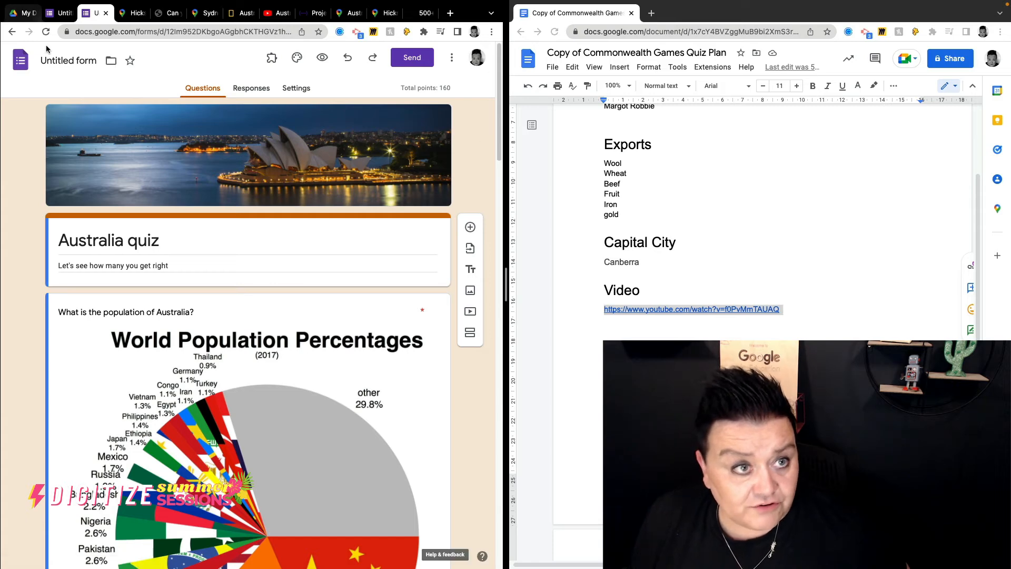
{"action": "mouse_move", "coordinate": [649, 15]}
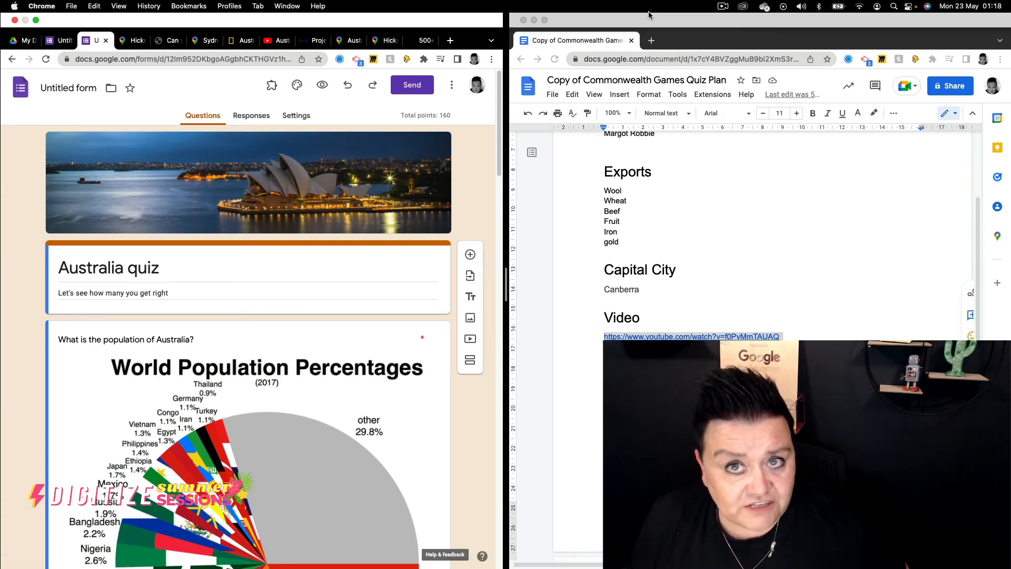
{"action": "left_click", "coordinate": [524, 20]}
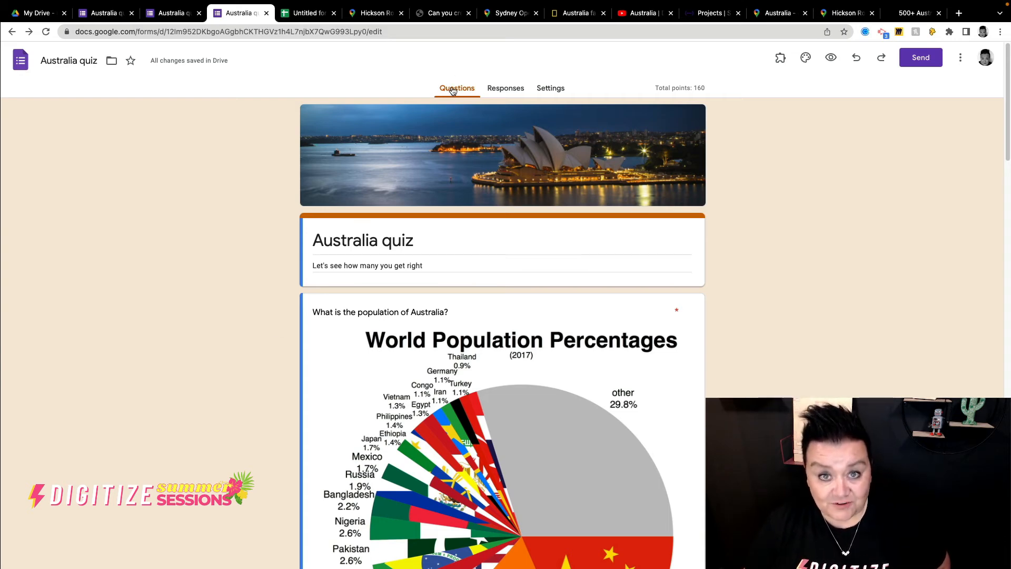
Examine the form's responses page and its quiz, response collection and presentation settings.
{"action": "left_click", "coordinate": [502, 90]}
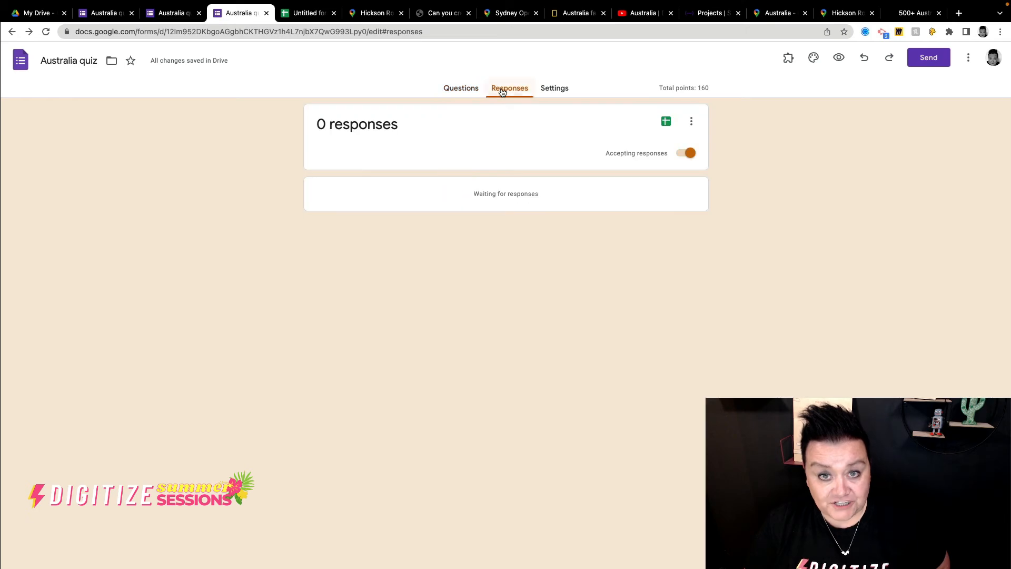
{"action": "left_click", "coordinate": [558, 88]}
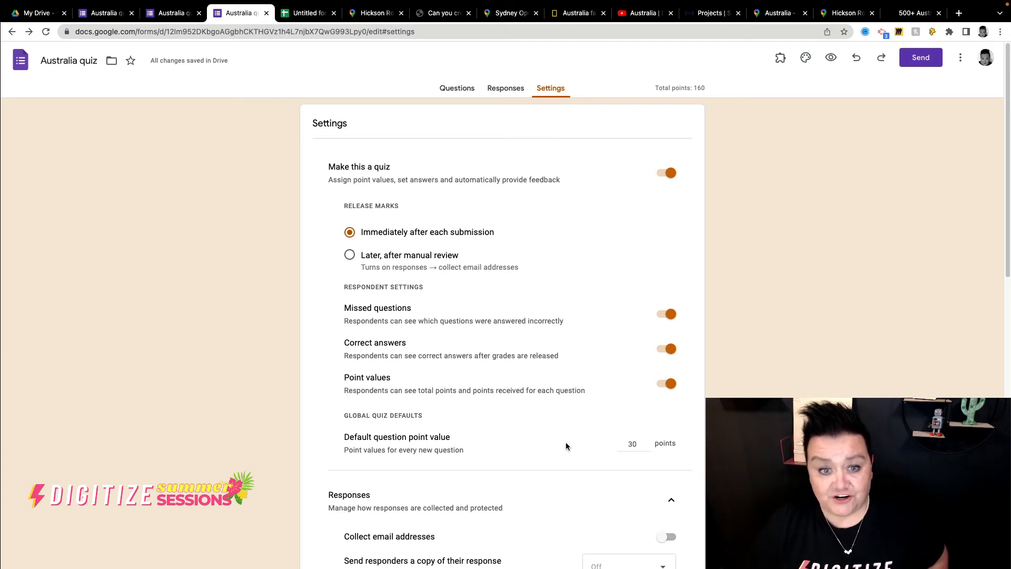
{"action": "scroll", "coordinate": [561, 453], "scroll_direction": "down", "scroll_amount": 9}
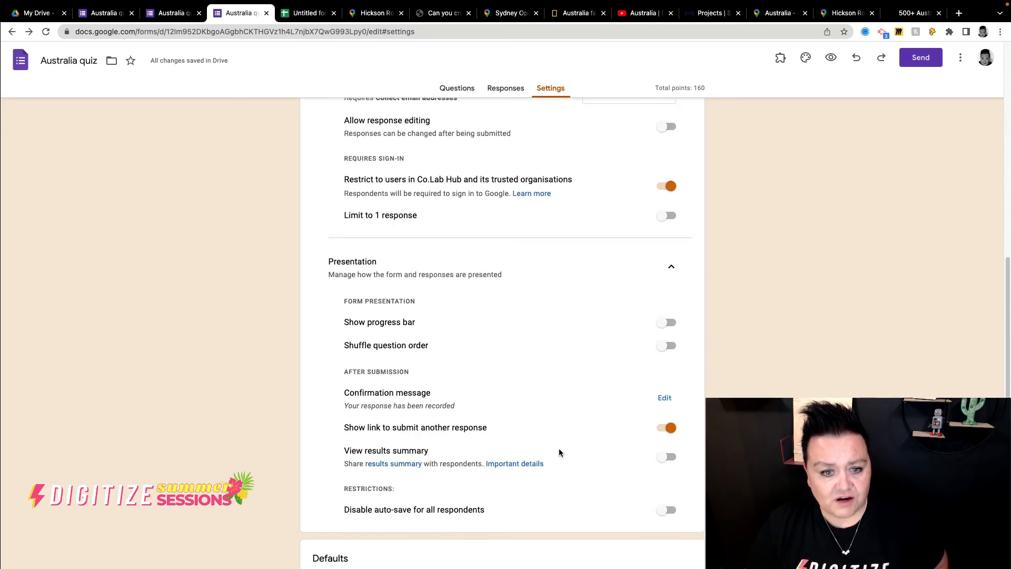
{"action": "scroll", "coordinate": [559, 452], "scroll_direction": "down", "scroll_amount": 2}
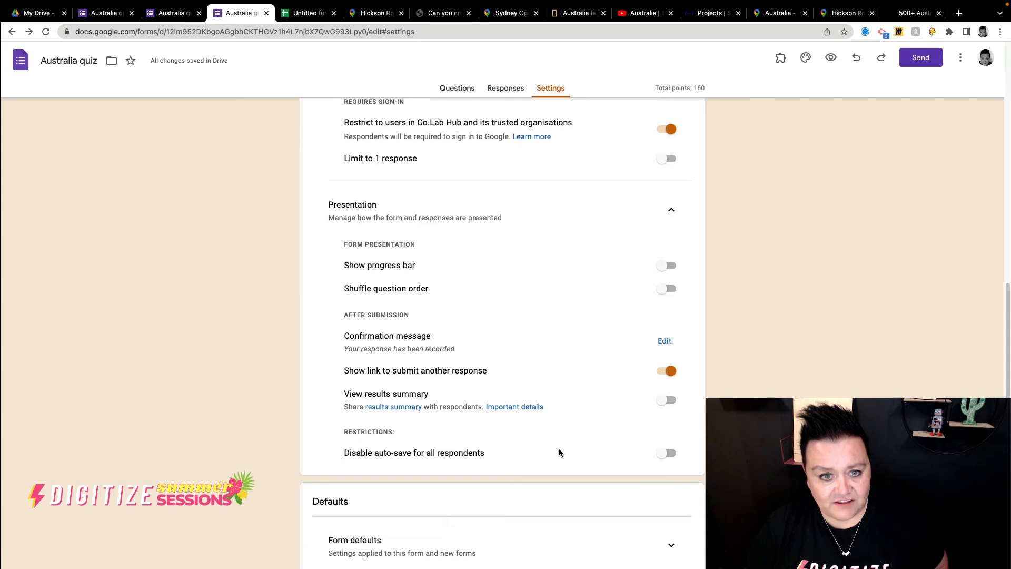
{"action": "scroll", "coordinate": [559, 452], "scroll_direction": "up", "scroll_amount": 5}
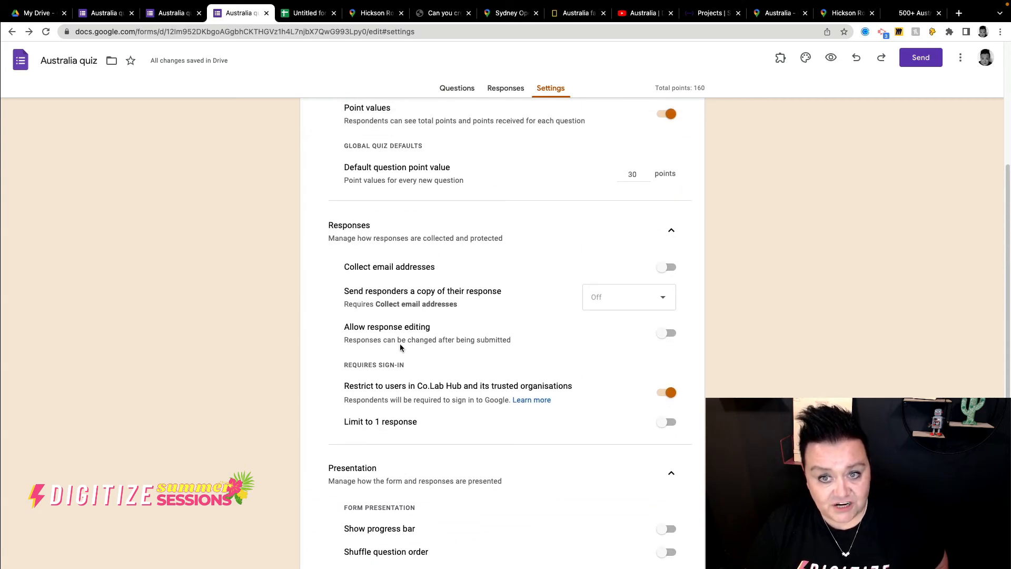
{"action": "left_click", "coordinate": [672, 231]}
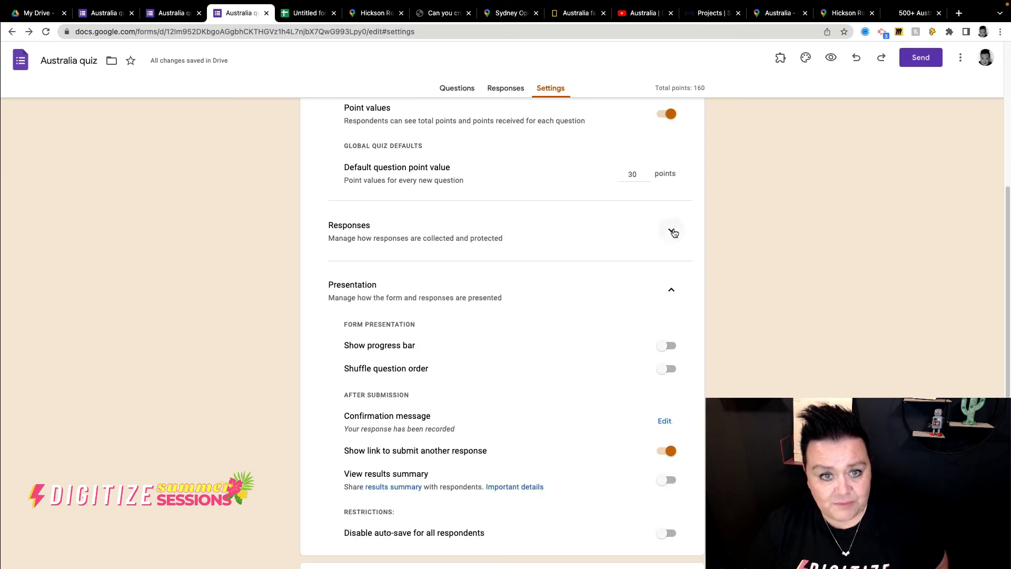
{"action": "left_click", "coordinate": [674, 231]}
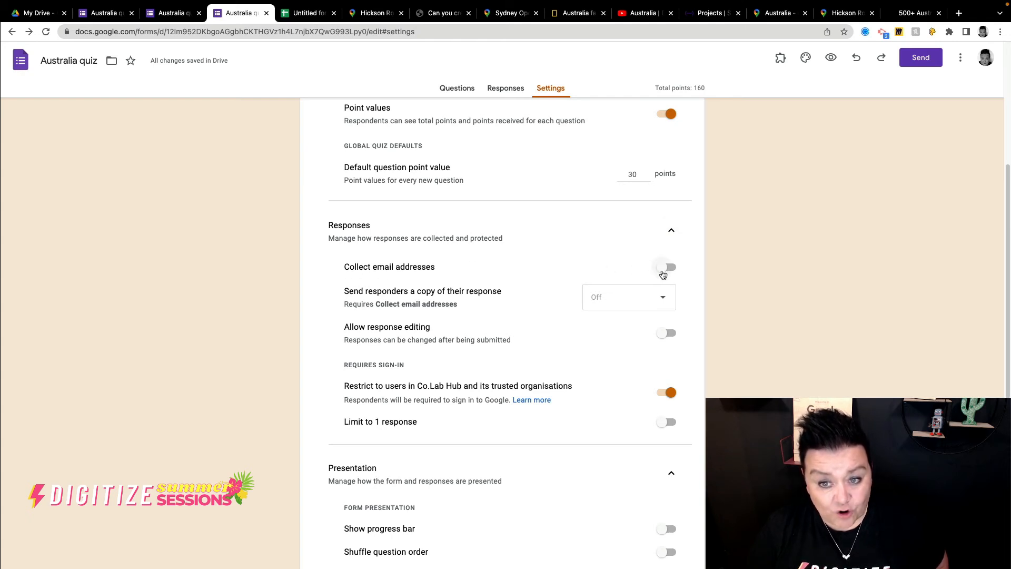
Turn email address collection on and back off, and remove the restriction to users in Co.Lab Hub and its trusted organisations.
{"action": "left_click", "coordinate": [663, 269]}
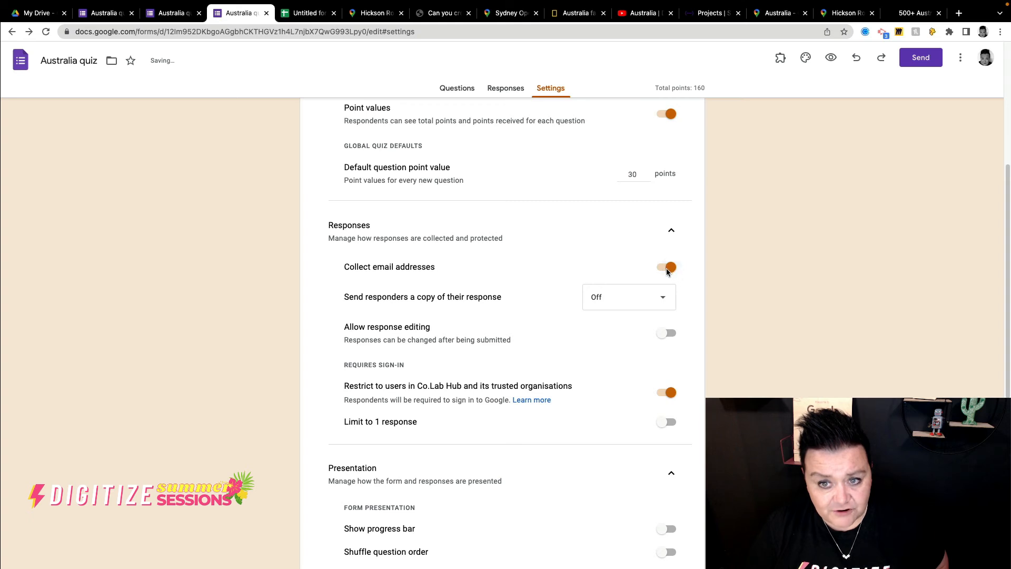
{"action": "left_click", "coordinate": [671, 272]}
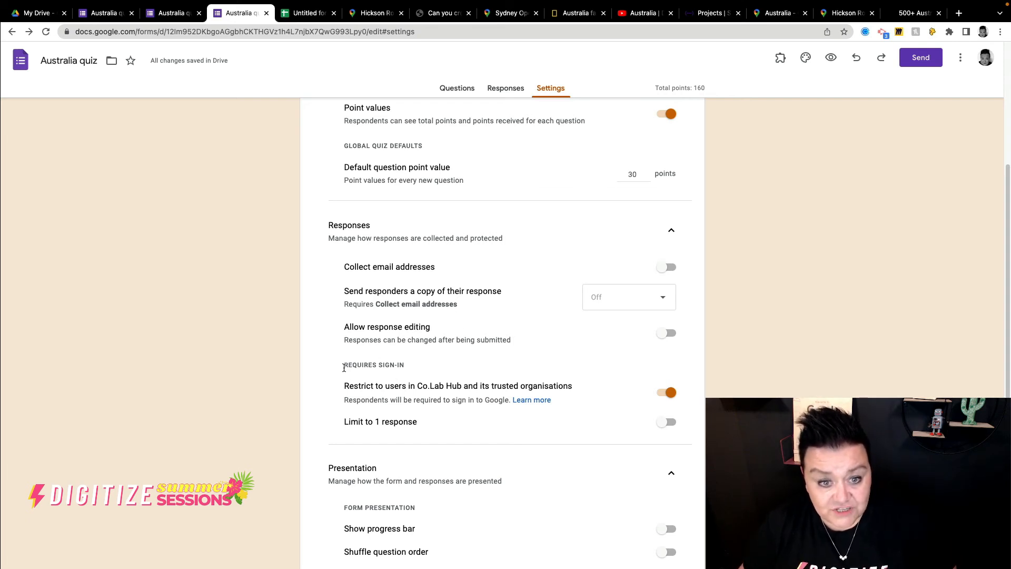
{"action": "left_click_drag", "start_coordinate": [343, 370], "coordinate": [397, 372]}
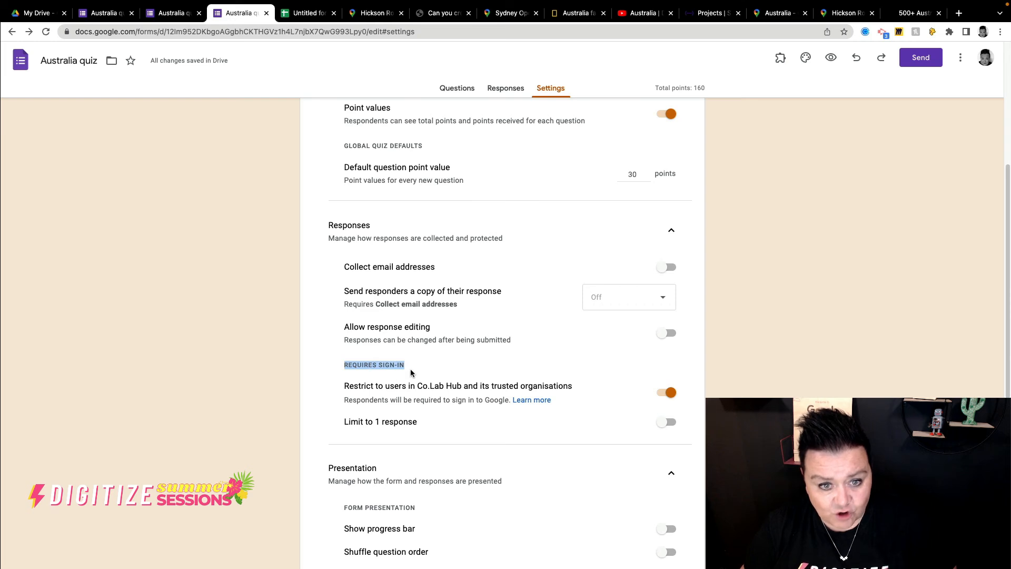
{"action": "left_click", "coordinate": [670, 390]}
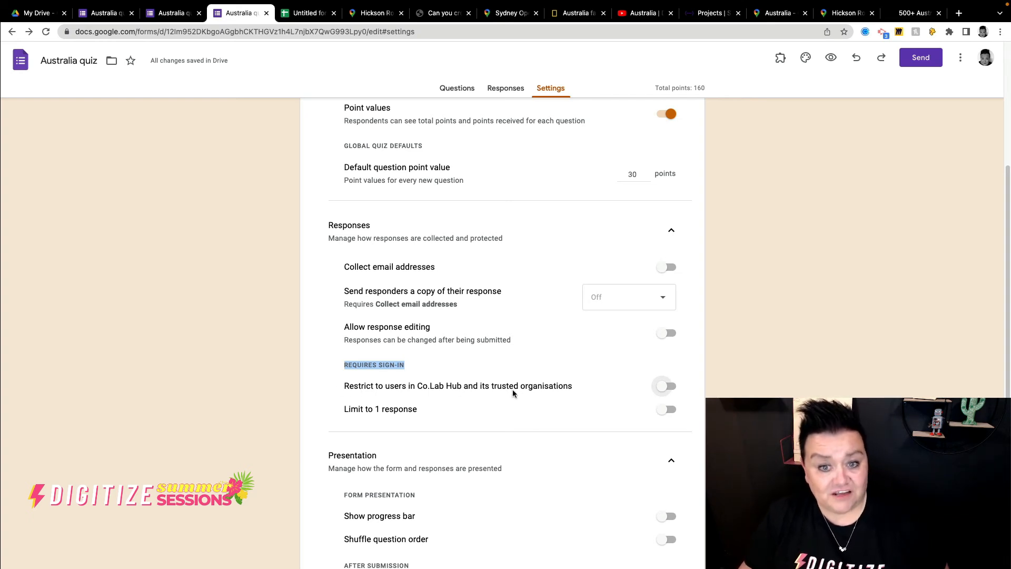
{"action": "scroll", "coordinate": [513, 393], "scroll_direction": "down", "scroll_amount": 2}
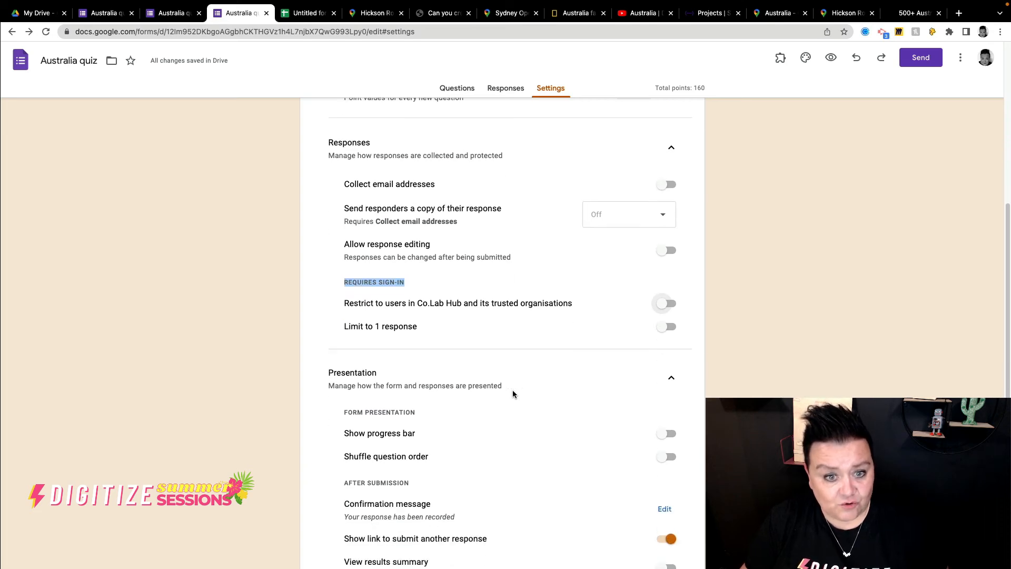
{"action": "scroll", "coordinate": [513, 392], "scroll_direction": "up", "scroll_amount": 7}
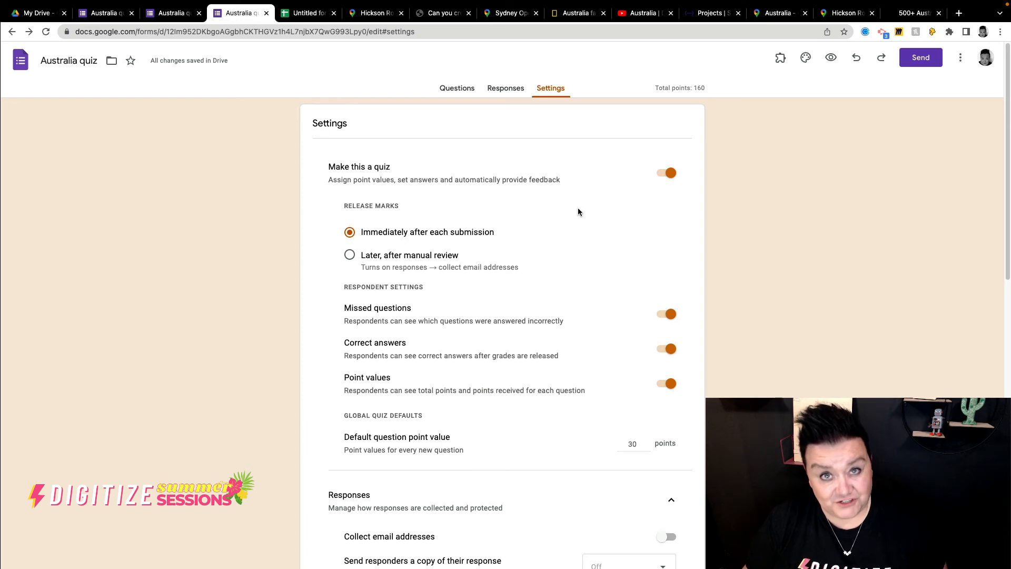
Return to the quiz questions, open the send form options and enter a contact's email address as the recipient.
{"action": "left_click", "coordinate": [446, 89]}
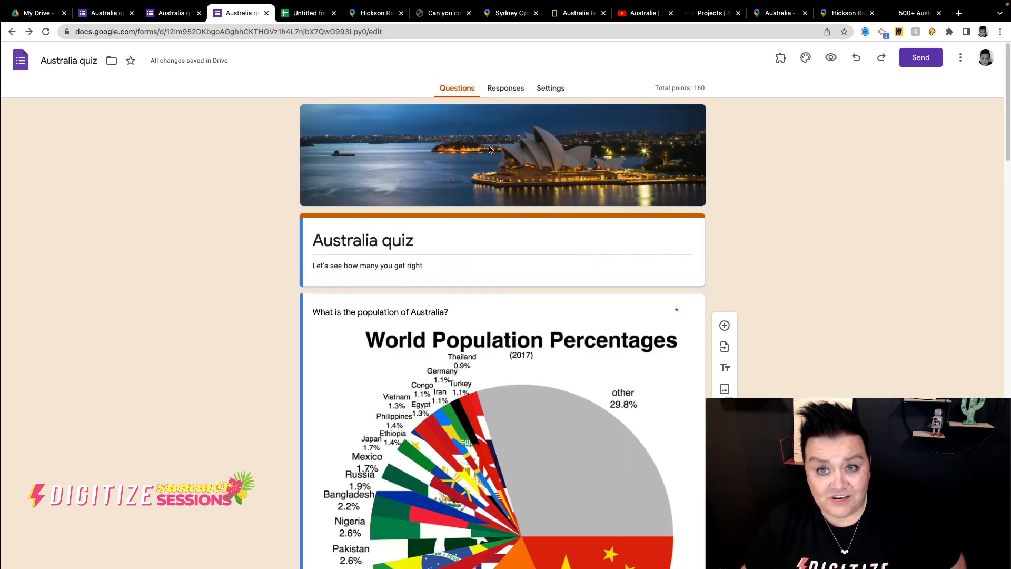
{"action": "left_click", "coordinate": [925, 62]}
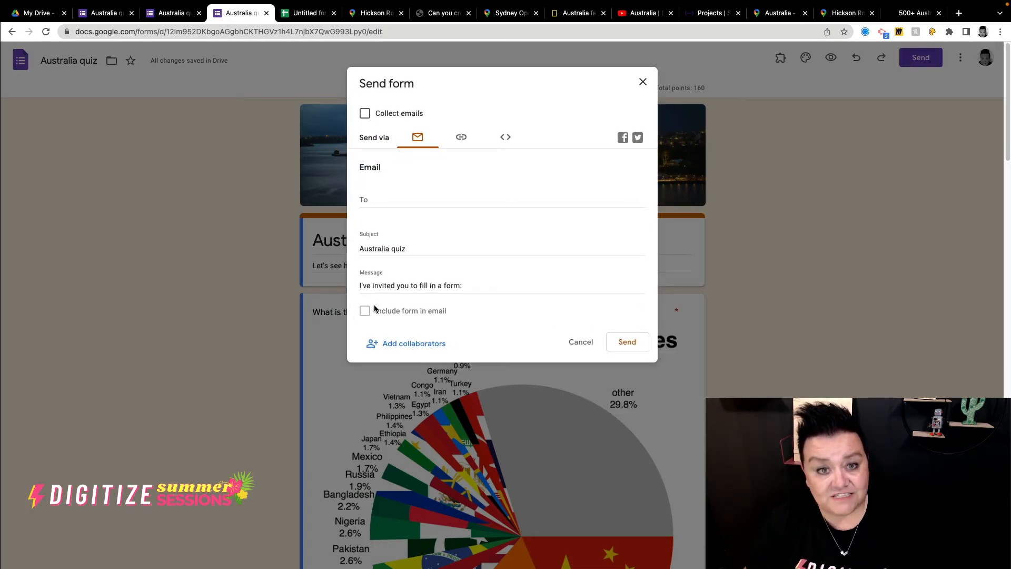
{"action": "left_click", "coordinate": [406, 200]}
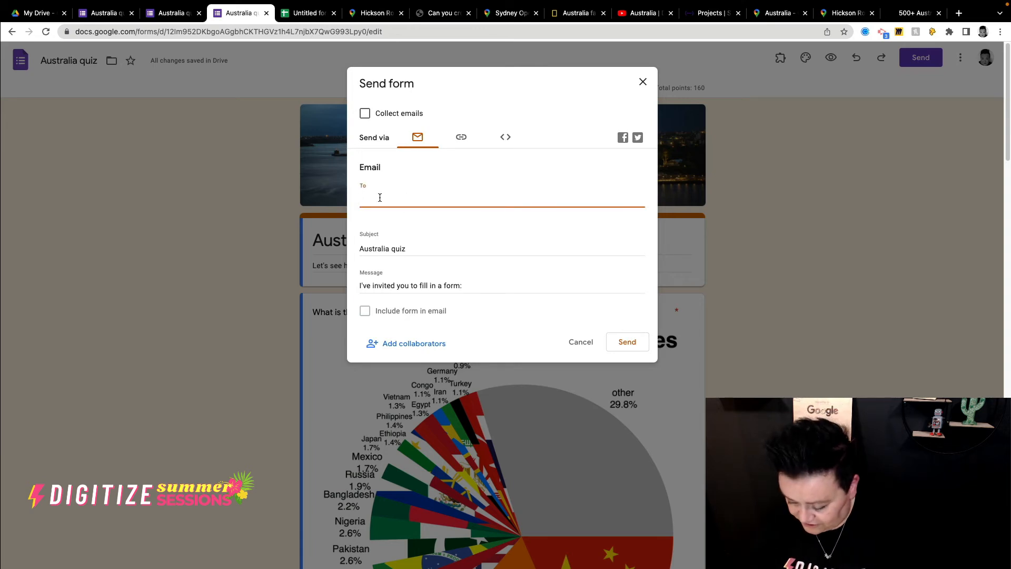
{"action": "type", "text": "nia"}
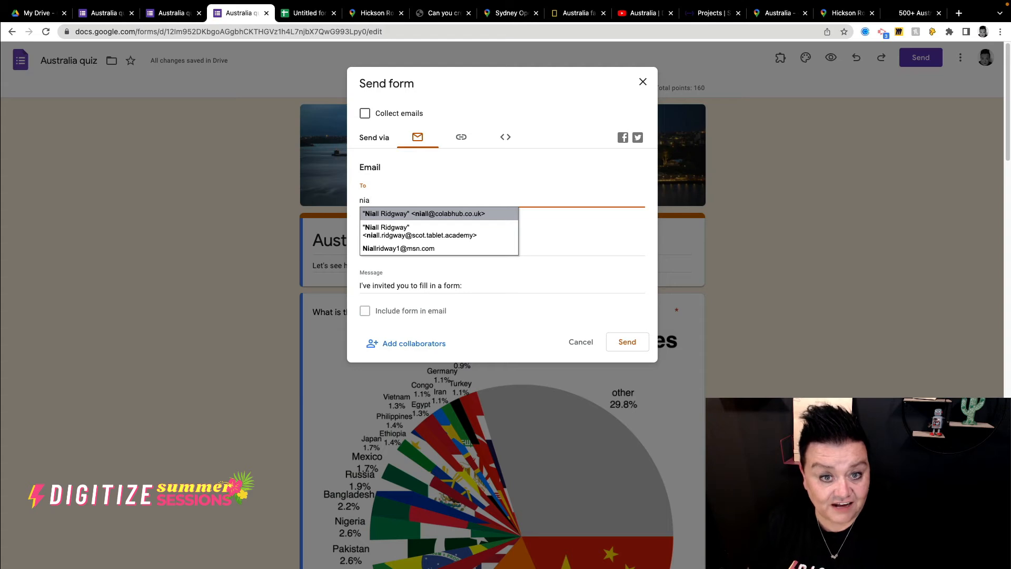
{"action": "left_click", "coordinate": [445, 216]}
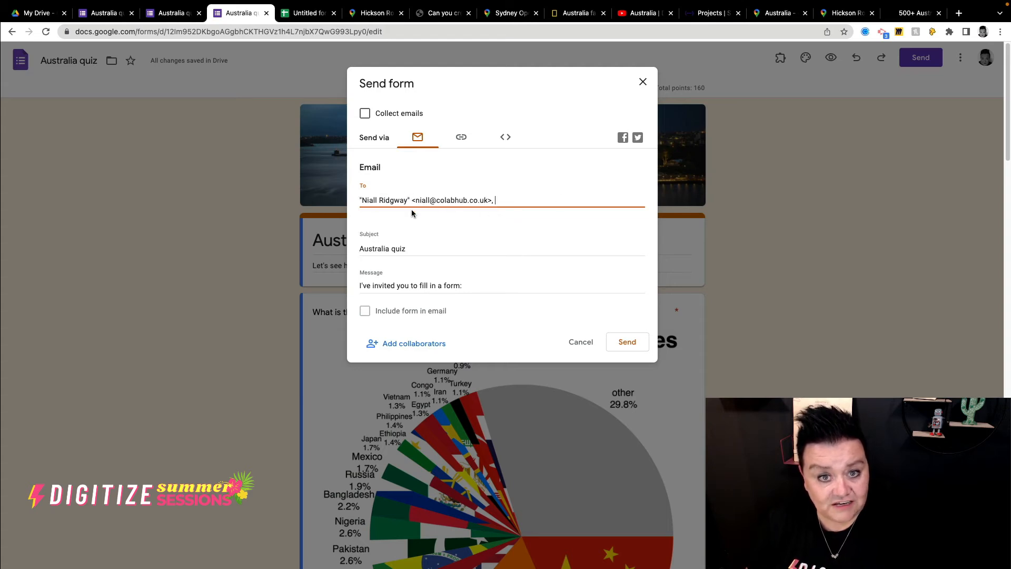
Examine the email's invitation message and the option to include the form in the email.
{"action": "left_click", "coordinate": [360, 287]}
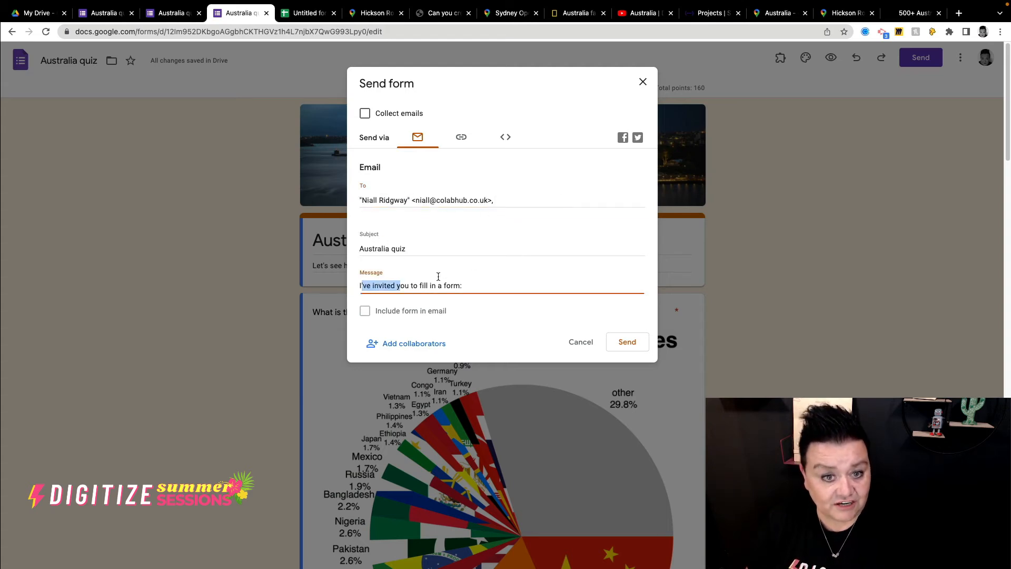
{"action": "left_click_drag", "start_coordinate": [474, 286], "coordinate": [357, 286]}
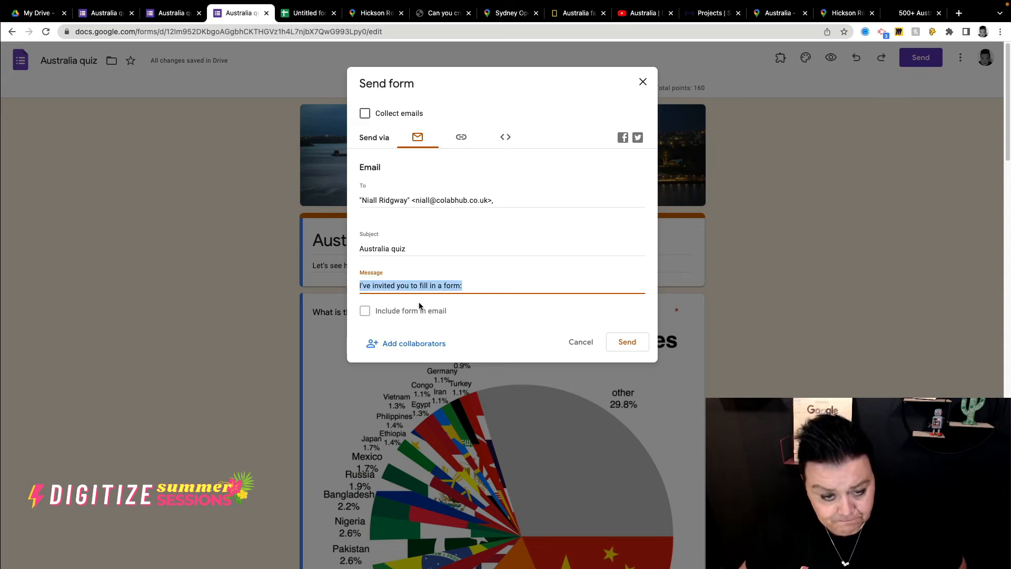
{"action": "left_click", "coordinate": [367, 314]}
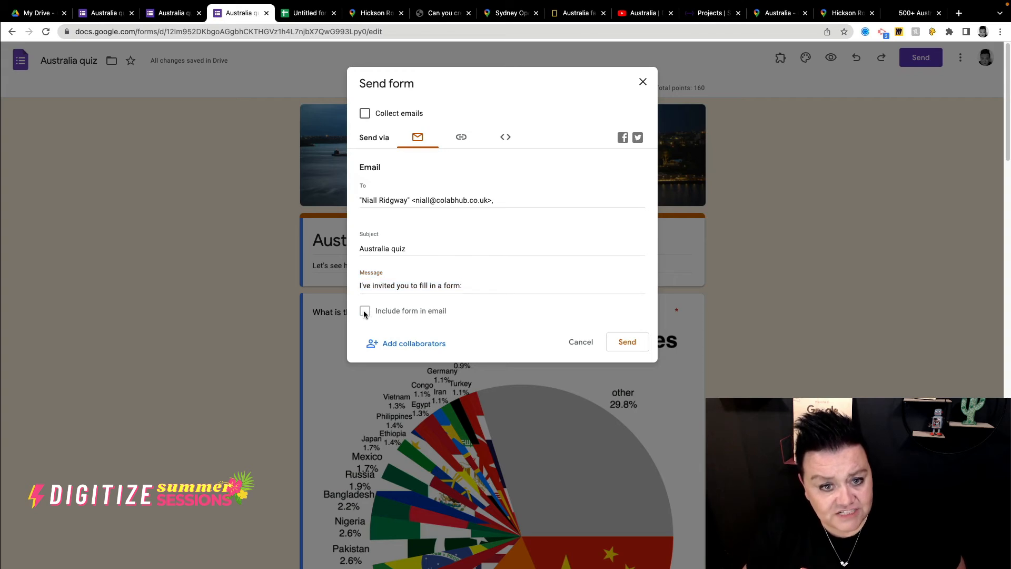
{"action": "left_click_drag", "start_coordinate": [478, 288], "coordinate": [461, 277]}
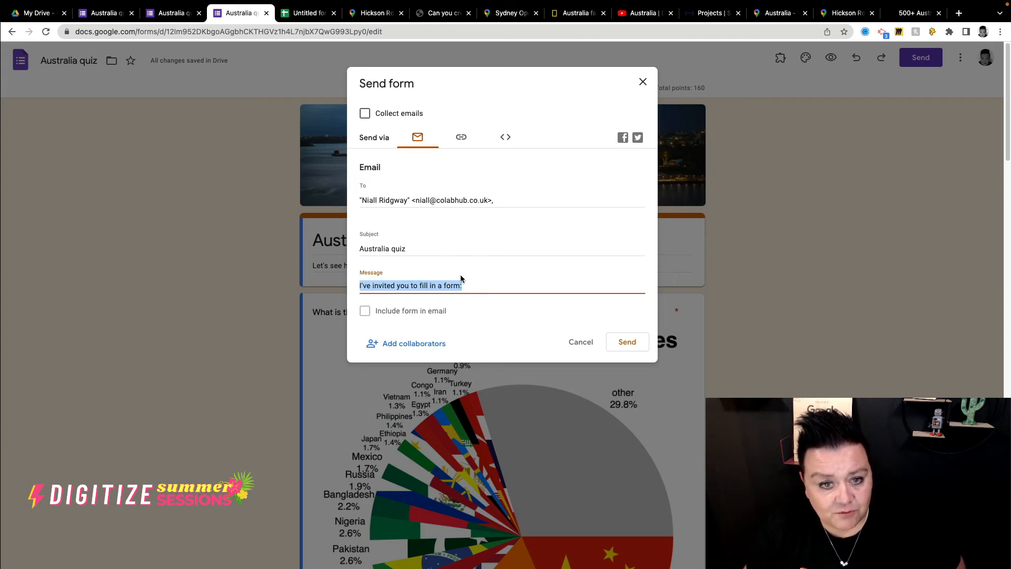
{"action": "left_click", "coordinate": [485, 282]}
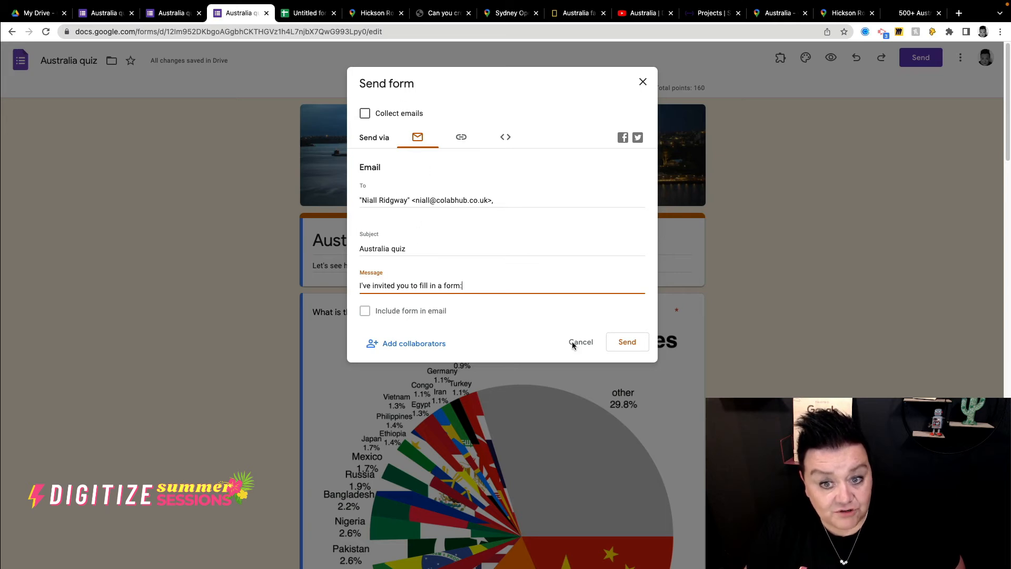
Switch to sharing the quiz by link, shorten the URL and copy it.
{"action": "left_click", "coordinate": [463, 143]}
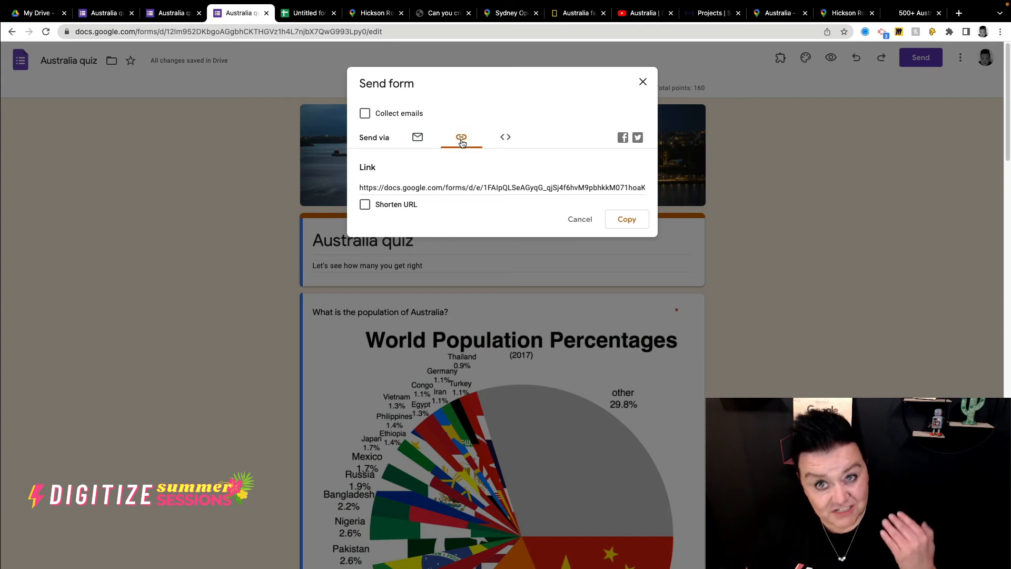
{"action": "left_click", "coordinate": [365, 204]}
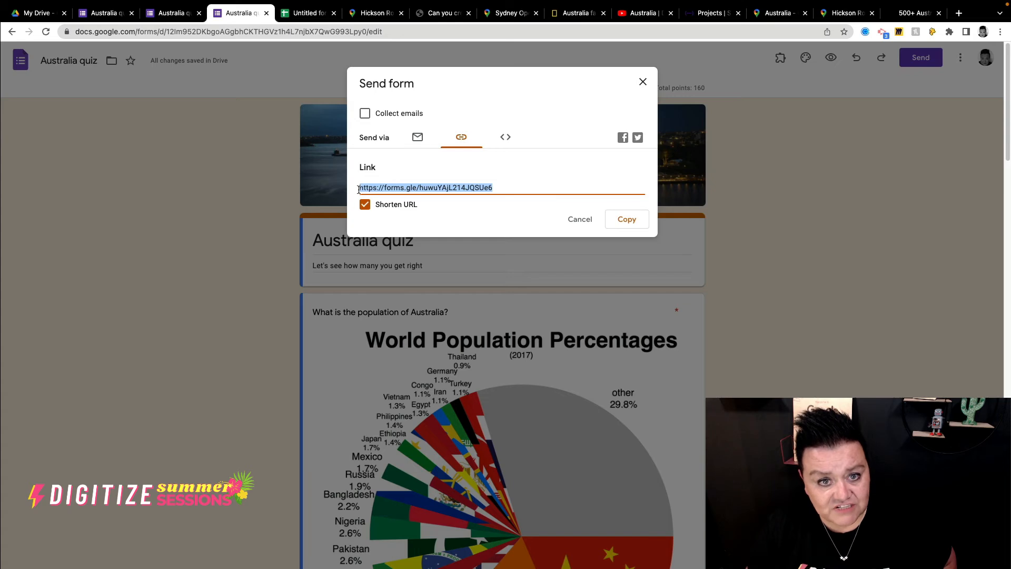
{"action": "left_click", "coordinate": [639, 222]}
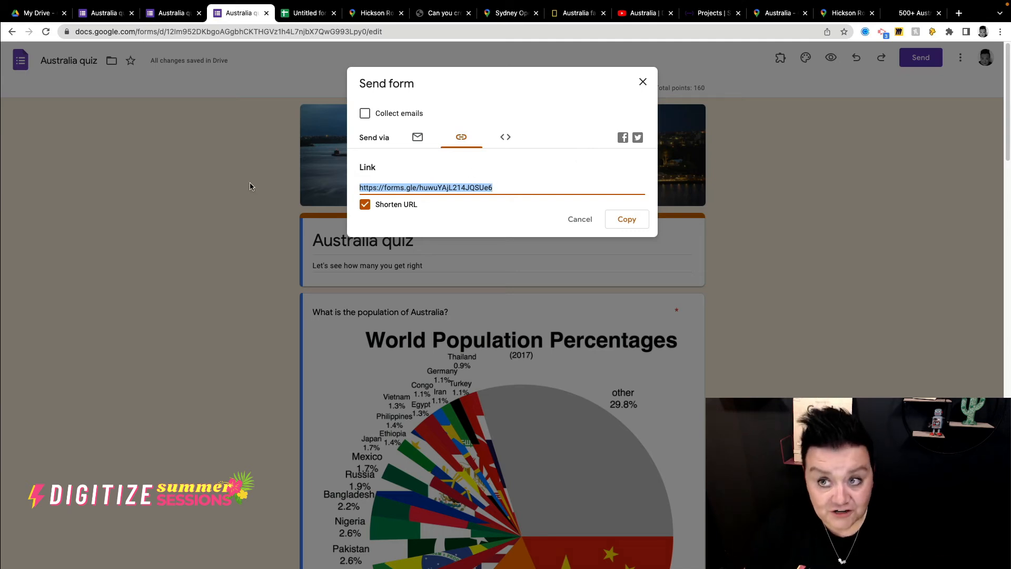
Go to Google Drive, open Google Classroom from there and enter the DIGITIZE USERS WORK class.
{"action": "left_click", "coordinate": [40, 14]}
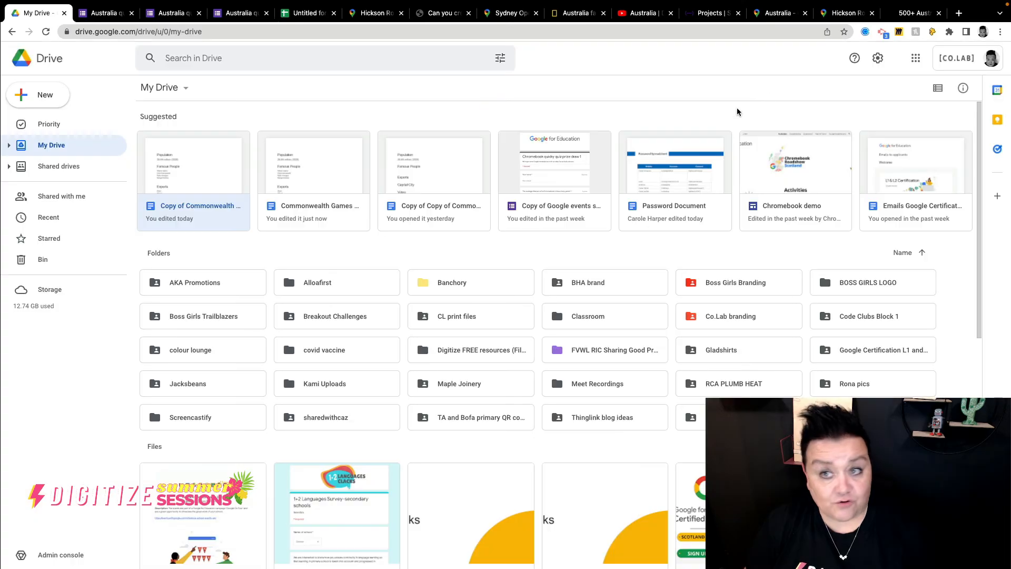
{"action": "left_click", "coordinate": [915, 58]}
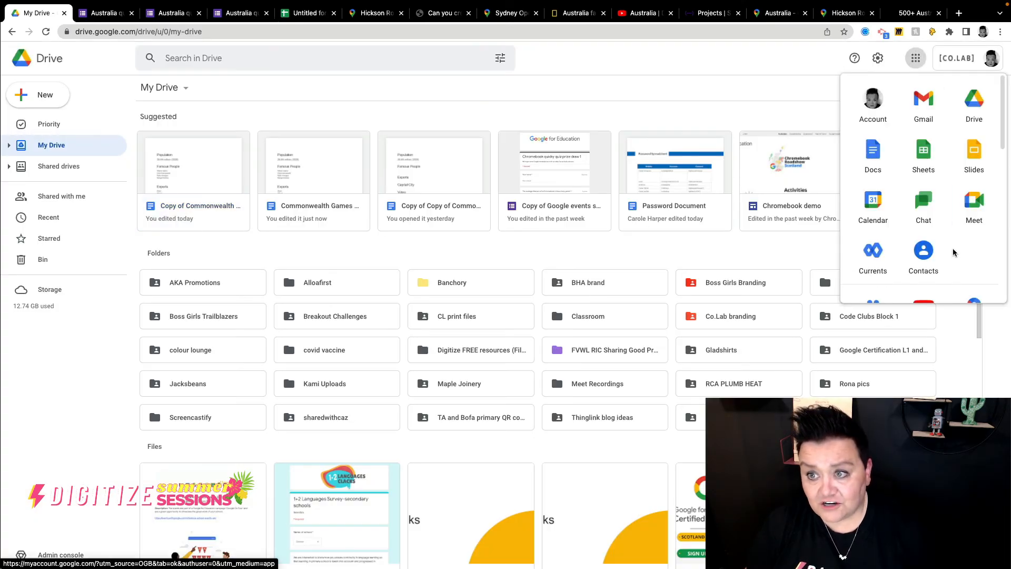
{"action": "scroll", "coordinate": [941, 265], "scroll_direction": "down", "scroll_amount": 6}
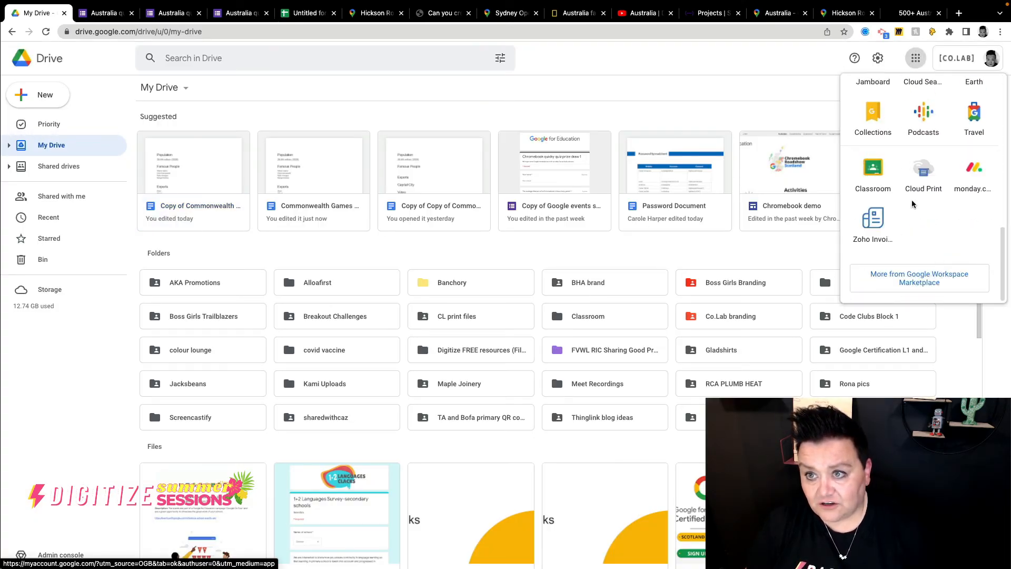
{"action": "left_click", "coordinate": [866, 169]}
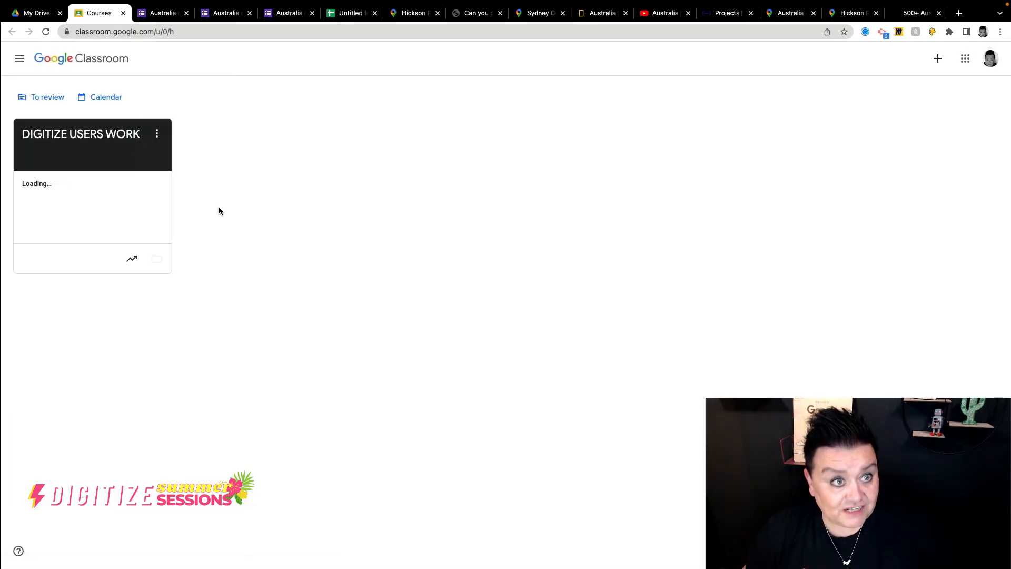
{"action": "left_click", "coordinate": [79, 134]}
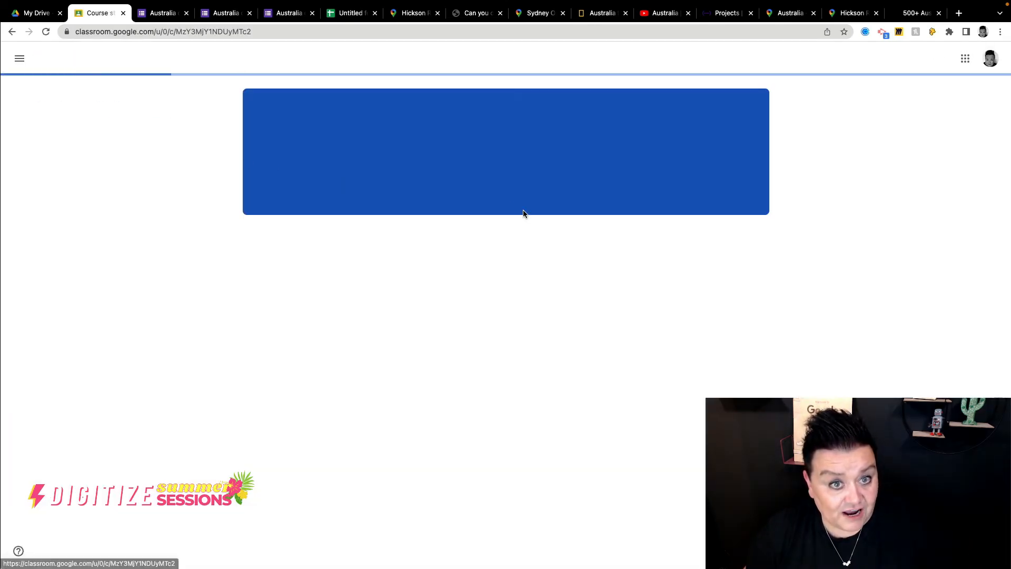
Start a class announcement, dismiss the appearance notice and attach the copied Australia quiz link.
{"action": "left_click", "coordinate": [438, 251]}
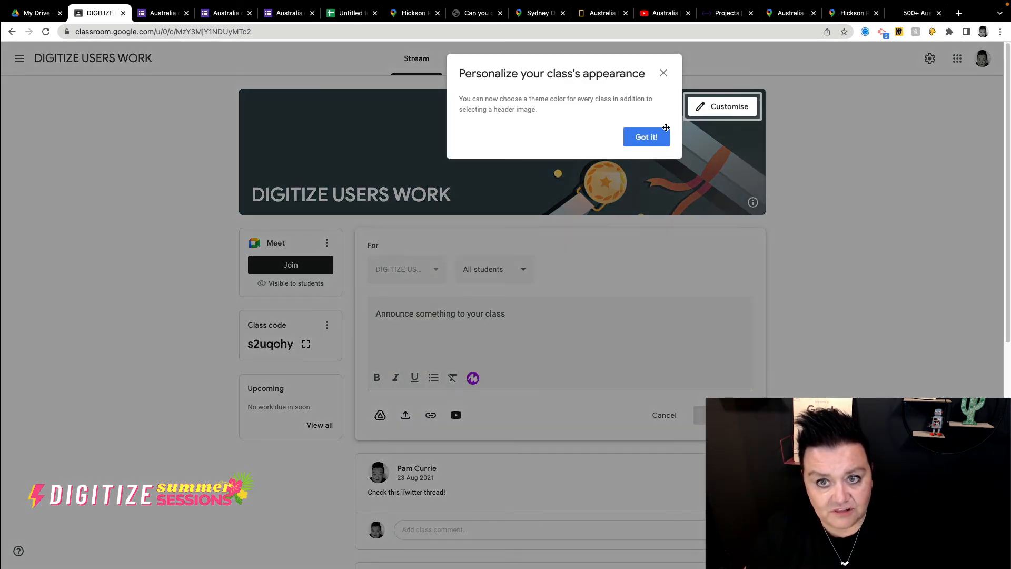
{"action": "left_click", "coordinate": [650, 139]}
{"action": "left_click", "coordinate": [430, 414]}
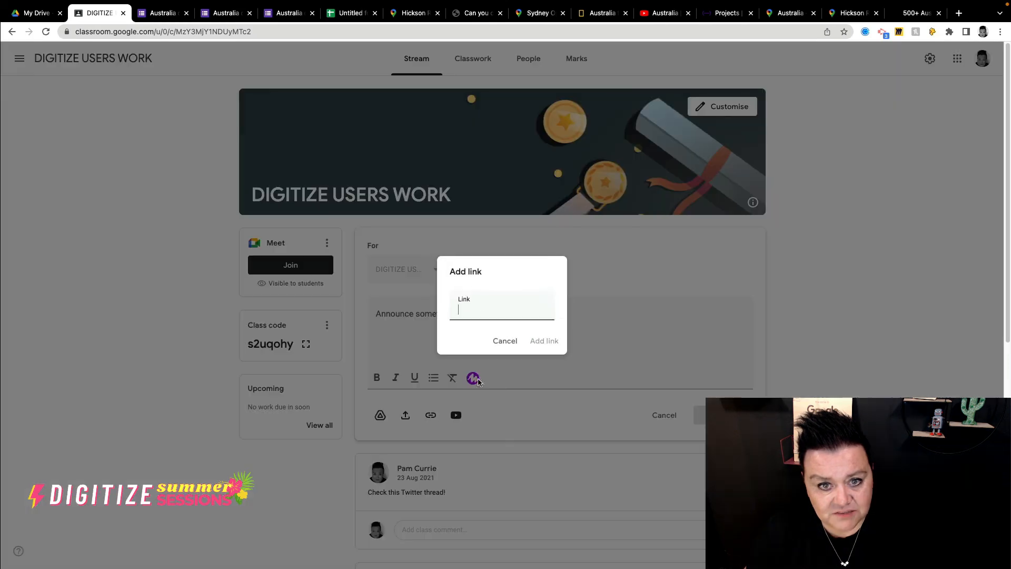
{"action": "right_click", "coordinate": [463, 311]}
{"action": "left_click", "coordinate": [481, 386]}
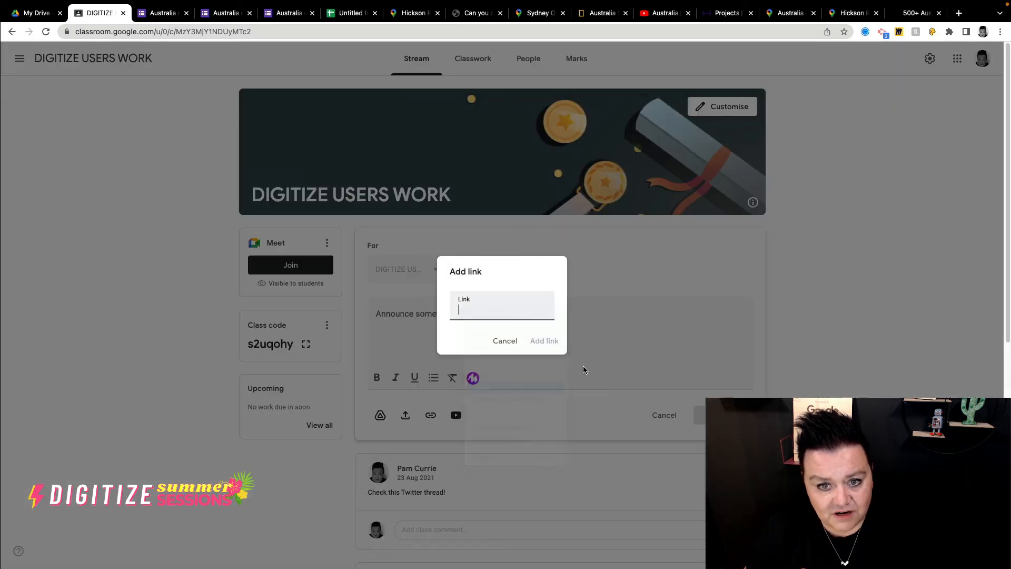
{"action": "left_click", "coordinate": [550, 341]}
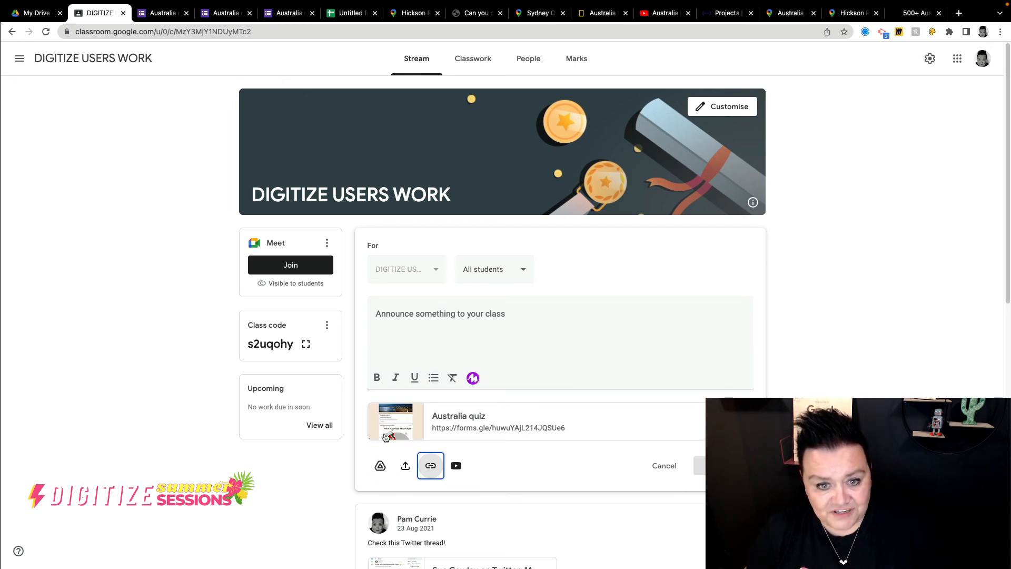
Open the attached Australia quiz from the announcement and examine its questions as a respondent.
{"action": "left_click", "coordinate": [462, 420]}
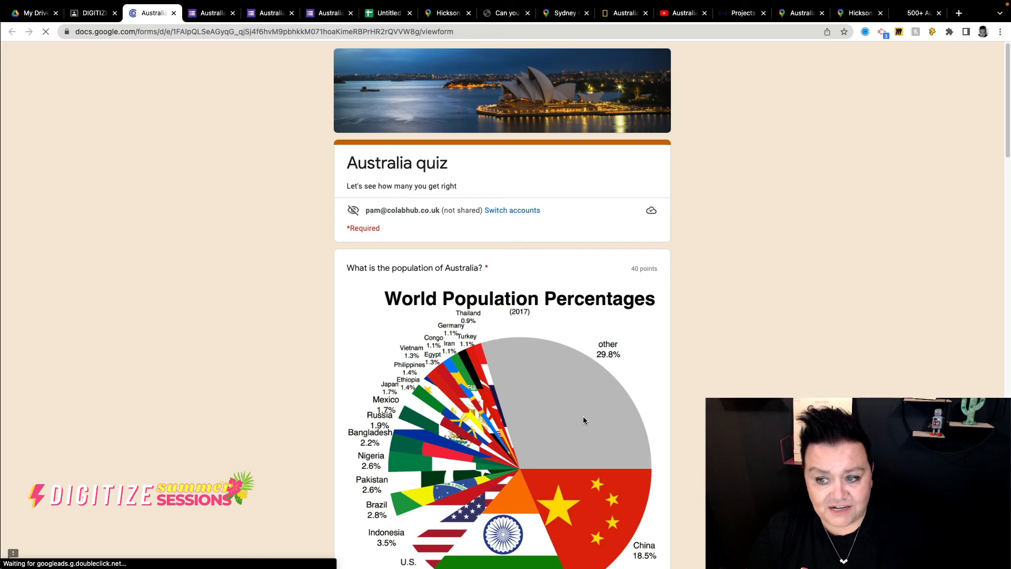
{"action": "scroll", "coordinate": [583, 419], "scroll_direction": "down", "scroll_amount": 15}
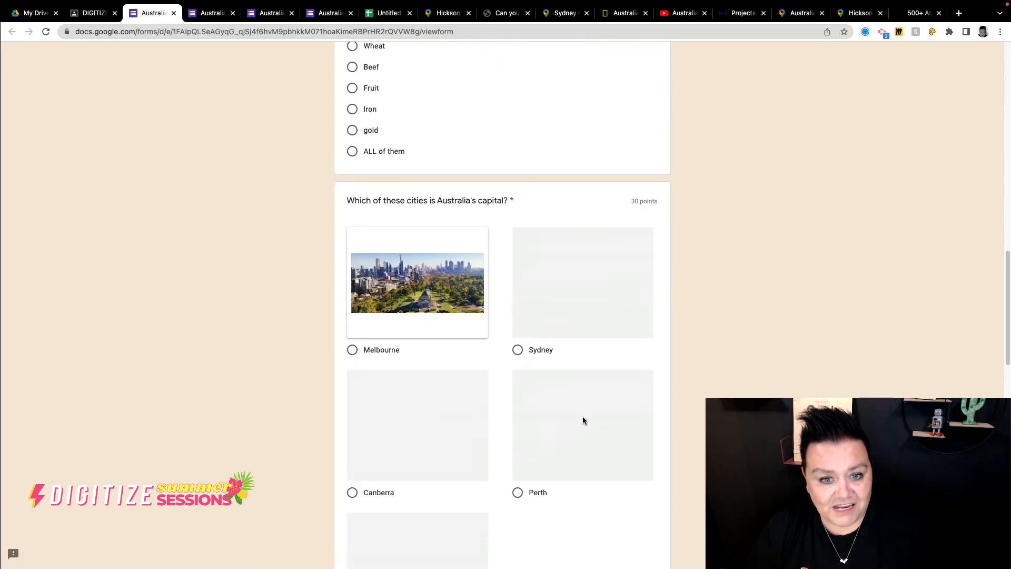
{"action": "scroll", "coordinate": [581, 418], "scroll_direction": "down", "scroll_amount": 4}
{"action": "scroll", "coordinate": [577, 416], "scroll_direction": "up", "scroll_amount": 20}
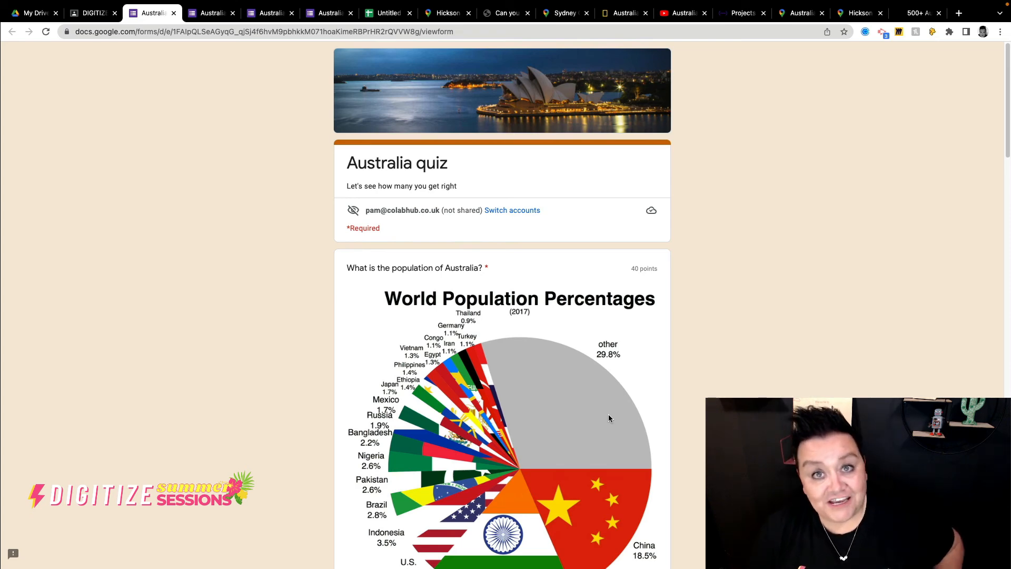
{"action": "scroll", "coordinate": [608, 415], "scroll_direction": "down", "scroll_amount": 1}
{"action": "scroll", "coordinate": [608, 419], "scroll_direction": "down", "scroll_amount": 10}
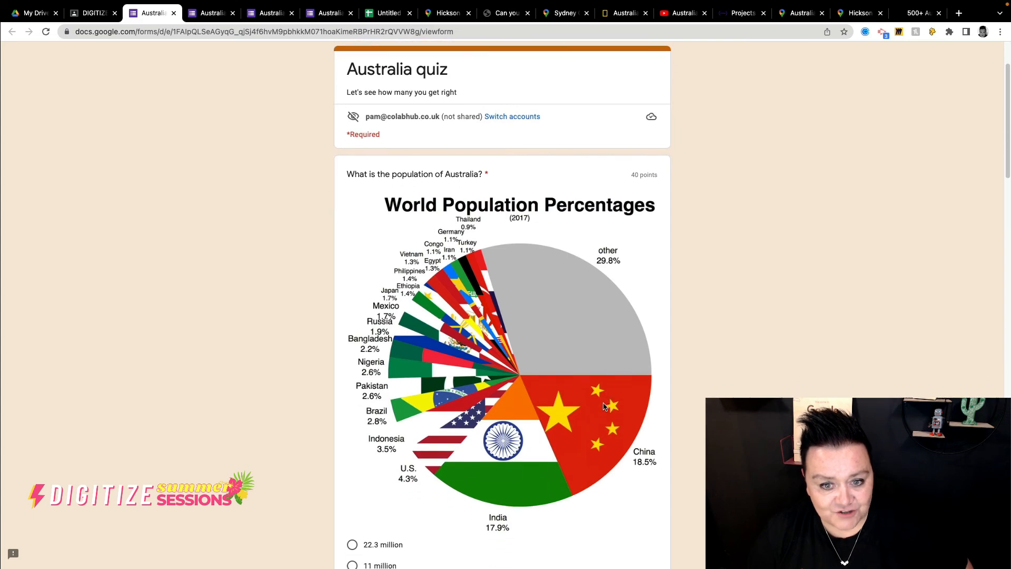
{"action": "scroll", "coordinate": [603, 404], "scroll_direction": "up", "scroll_amount": 15}
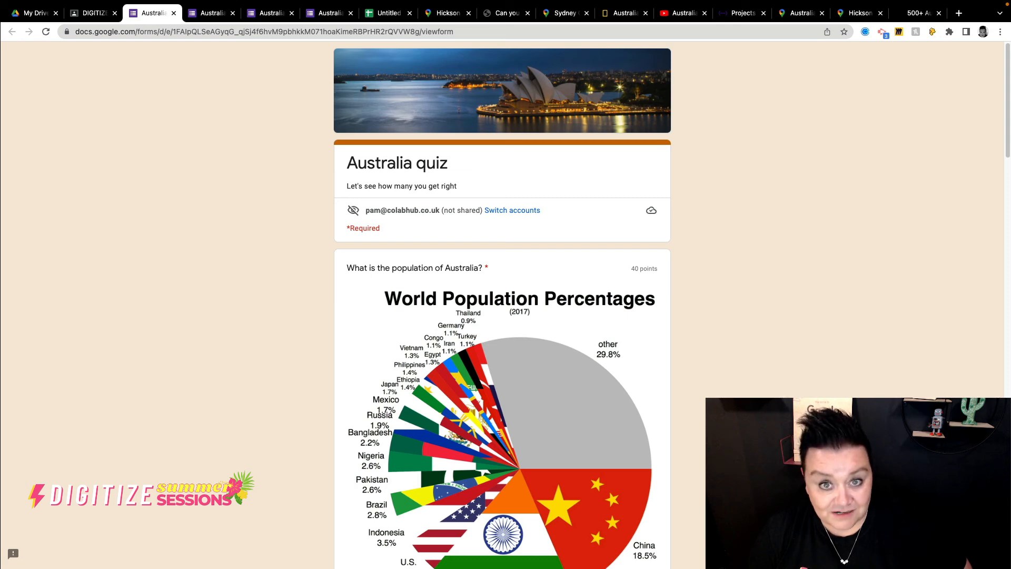
Open the quiz's editor from the respondent form and look through its questions down to the video.
{"action": "left_click", "coordinate": [977, 542]}
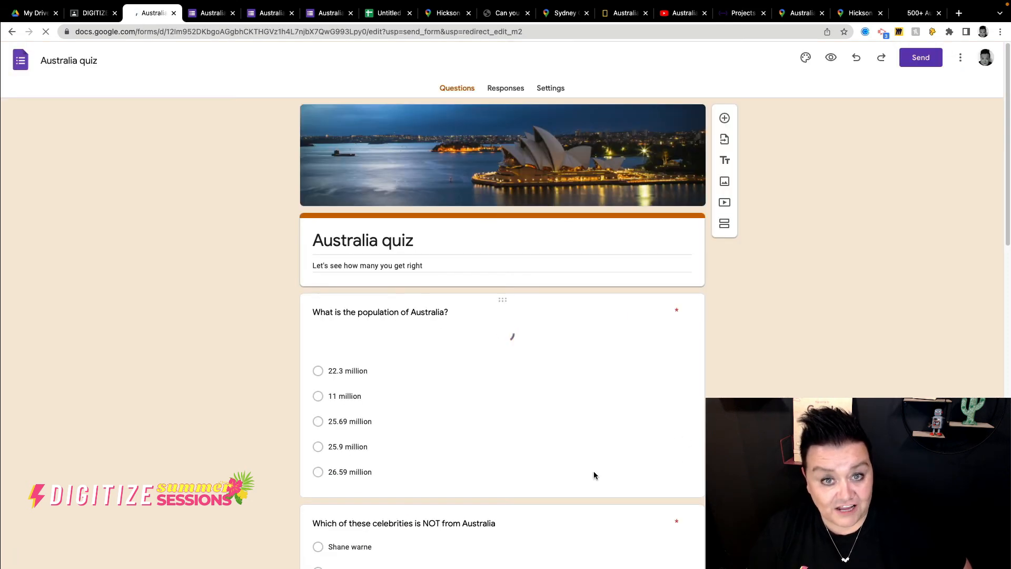
{"action": "scroll", "coordinate": [592, 472], "scroll_direction": "down", "scroll_amount": 15}
{"action": "scroll", "coordinate": [591, 463], "scroll_direction": "down", "scroll_amount": 15}
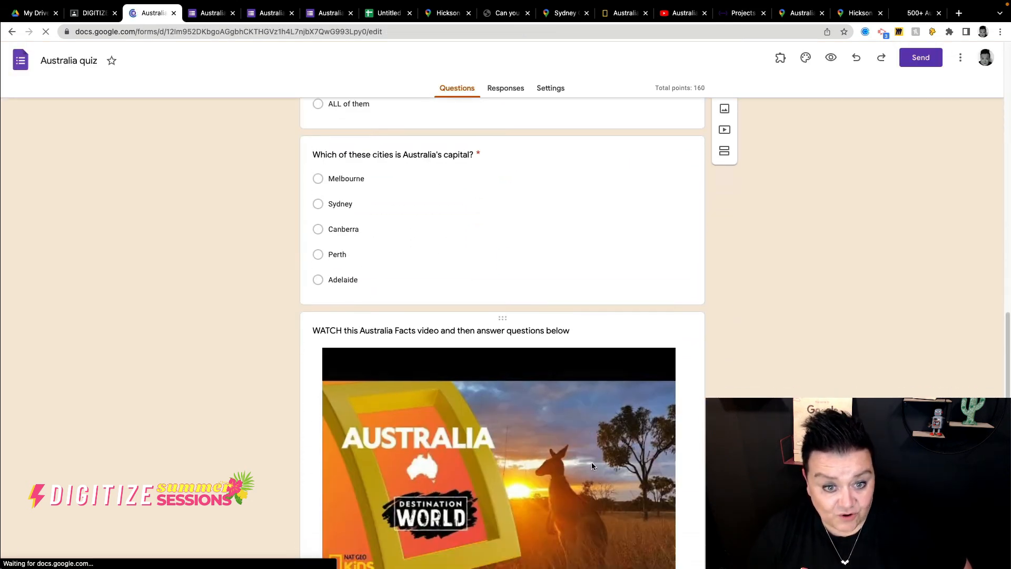
Look through the Australia quiz's questions in the editor, from the title to the Great Barrier Reef question.
{"action": "scroll", "coordinate": [590, 459], "scroll_direction": "up", "scroll_amount": 8}
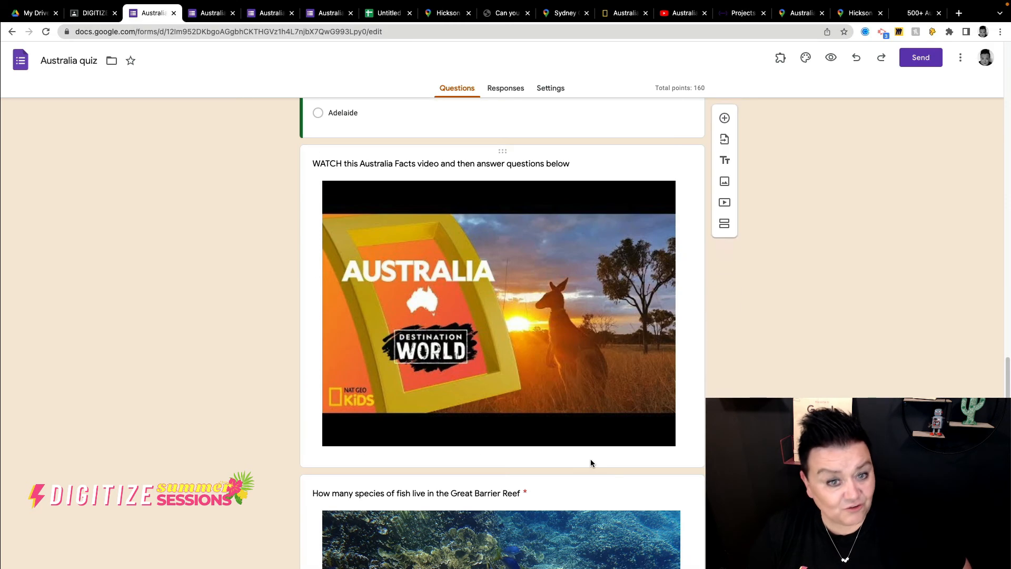
{"action": "scroll", "coordinate": [590, 459], "scroll_direction": "down", "scroll_amount": 20}
{"action": "scroll", "coordinate": [590, 459], "scroll_direction": "up", "scroll_amount": 7}
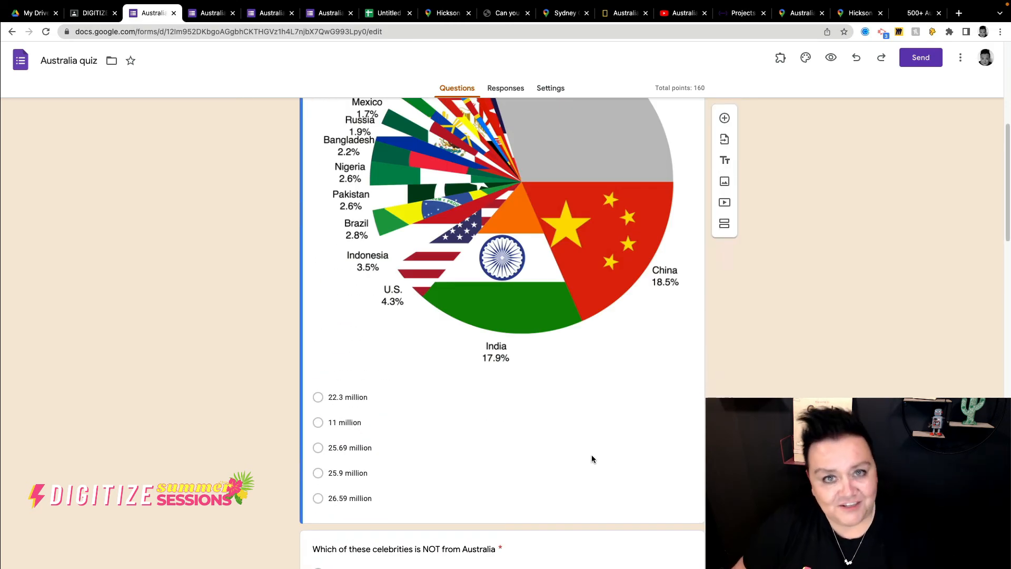
{"action": "scroll", "coordinate": [592, 456], "scroll_direction": "up", "scroll_amount": 7}
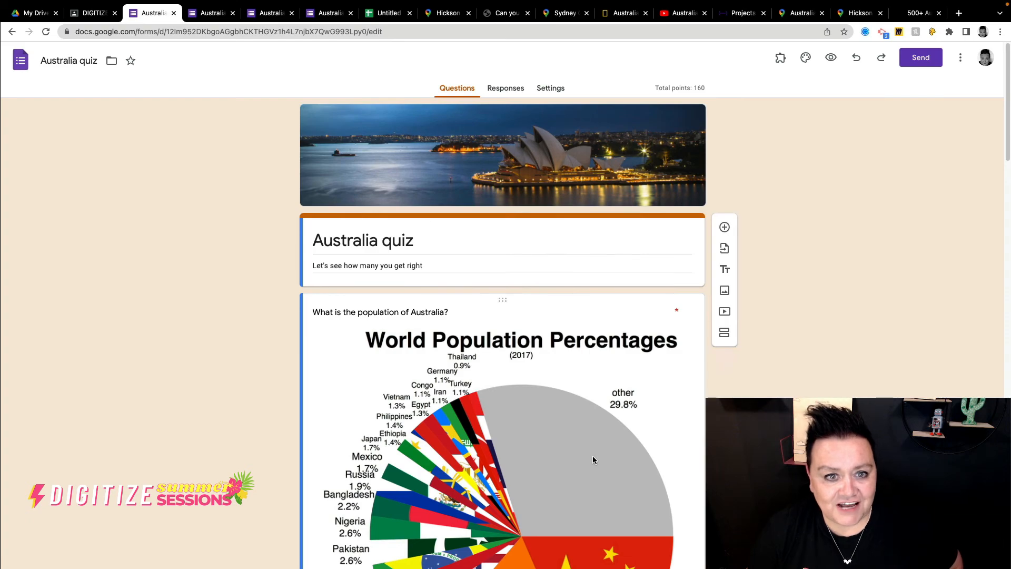
{"action": "scroll", "coordinate": [591, 456], "scroll_direction": "down", "scroll_amount": 20}
{"action": "scroll", "coordinate": [592, 456], "scroll_direction": "down", "scroll_amount": 4}
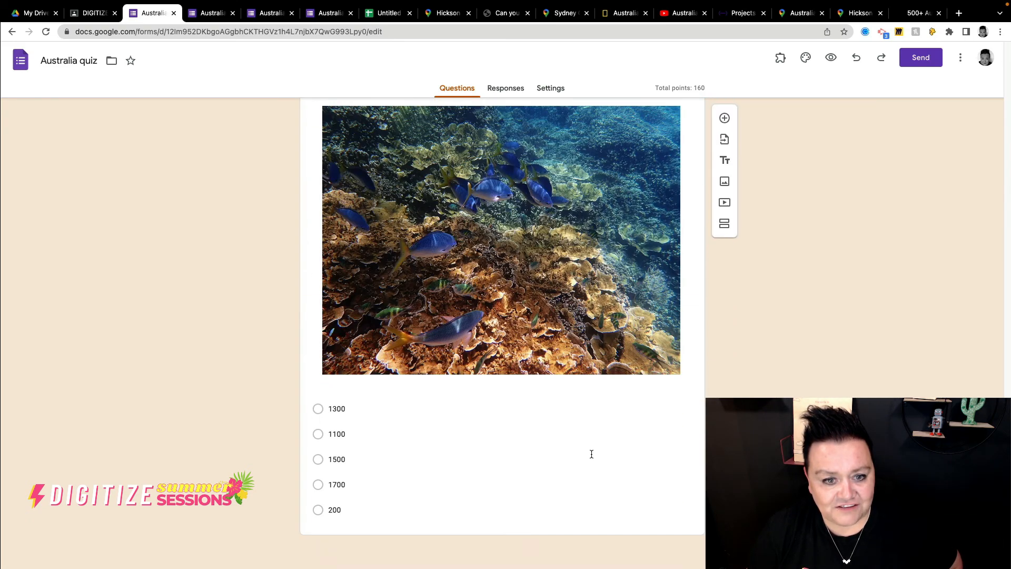
{"action": "scroll", "coordinate": [591, 453], "scroll_direction": "up", "scroll_amount": 20}
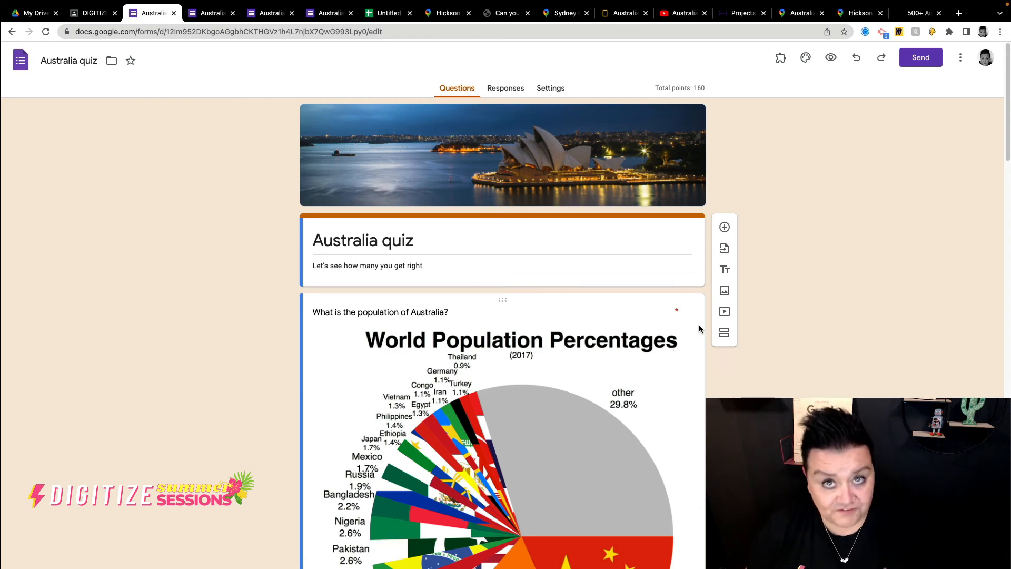
Add a required short-answer question "What's your name?" directly below the quiz title.
{"action": "left_click", "coordinate": [725, 227]}
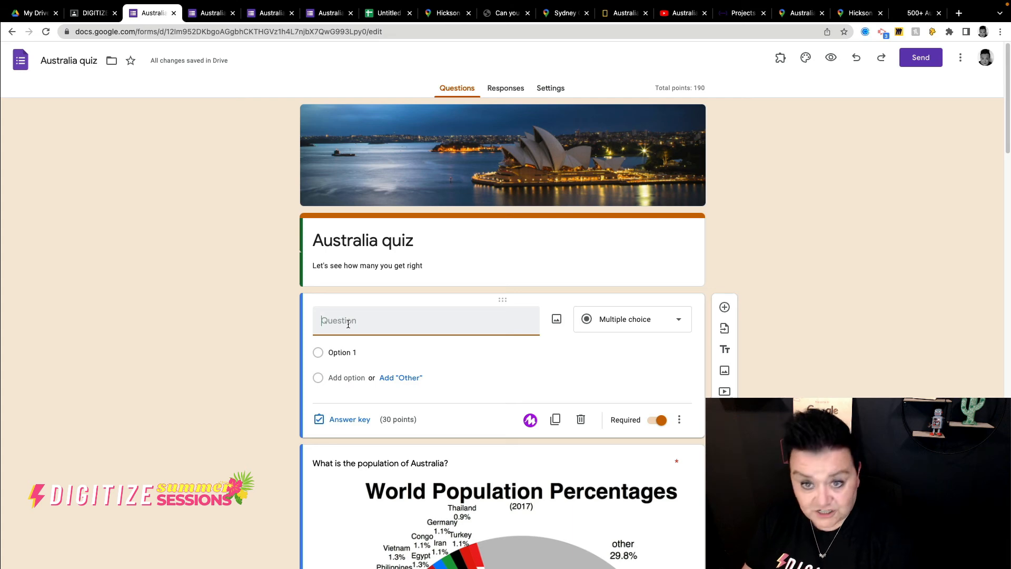
{"action": "type", "text": "What's your name?"}
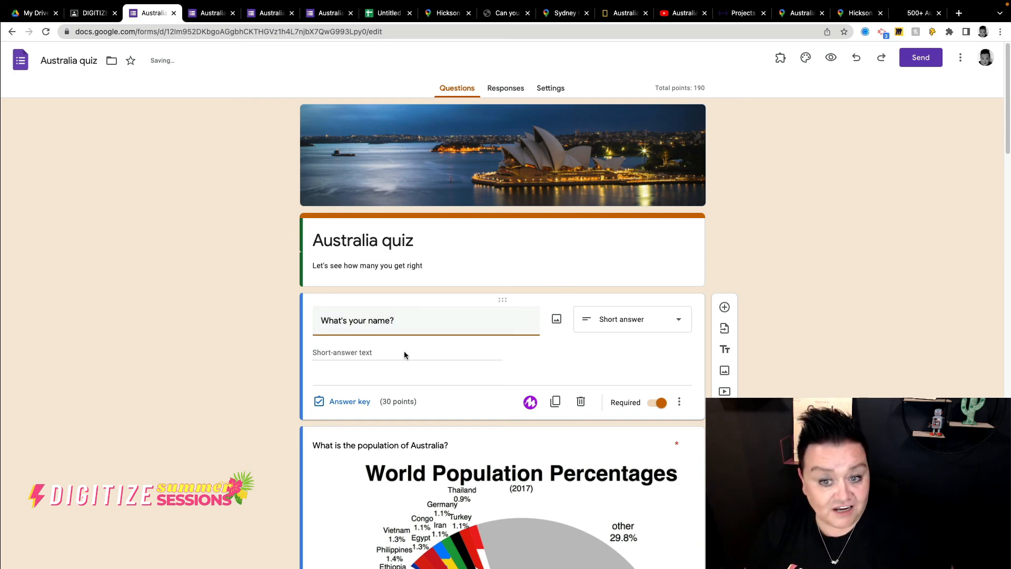
{"action": "left_click", "coordinate": [658, 403]}
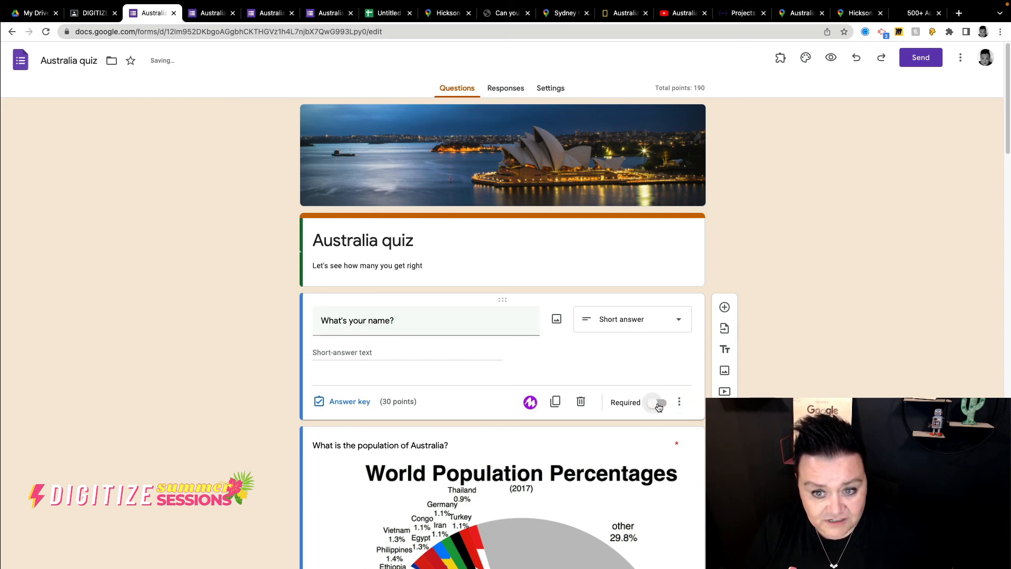
{"action": "left_click", "coordinate": [656, 403]}
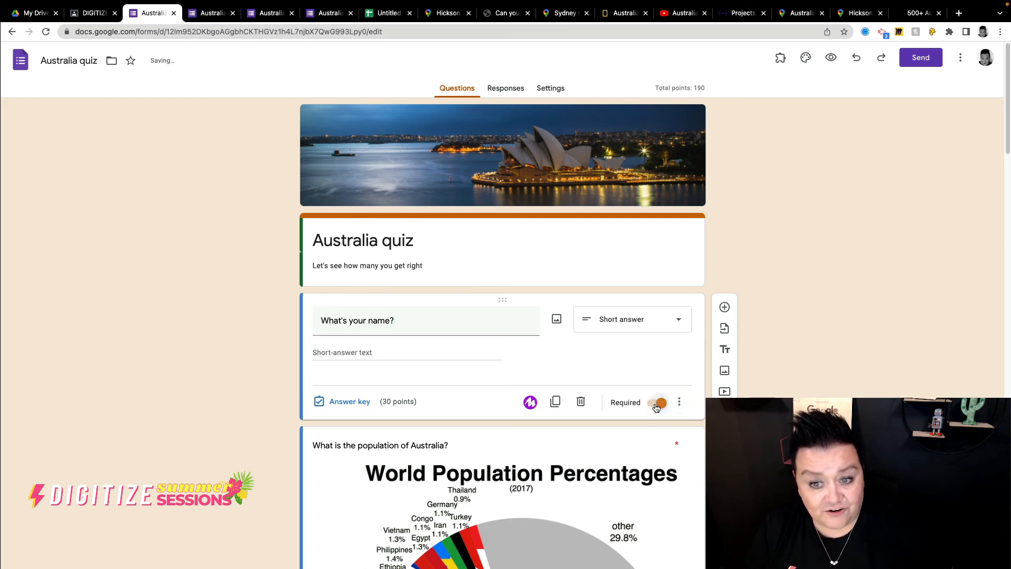
{"action": "left_click", "coordinate": [657, 405]}
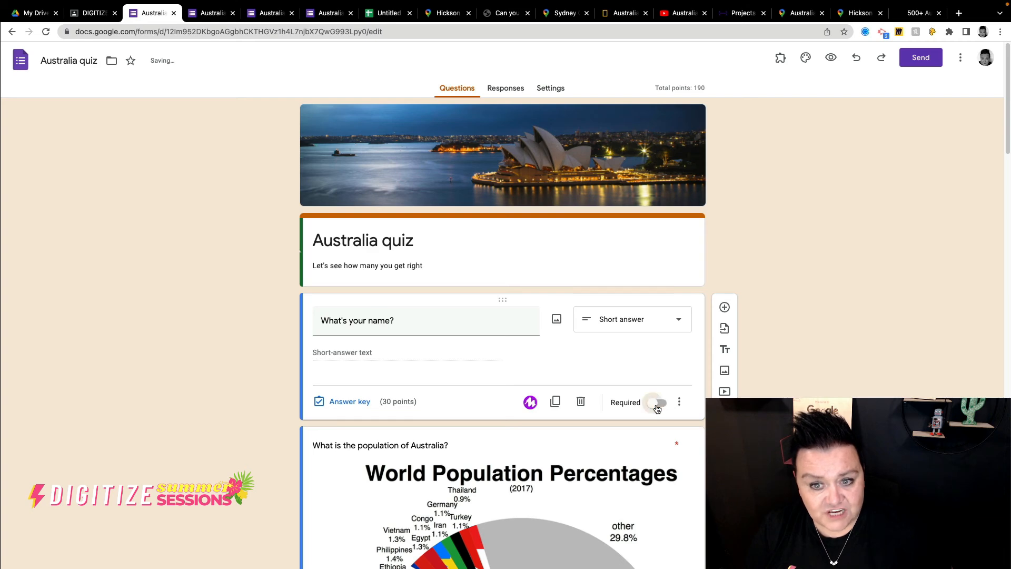
{"action": "left_click", "coordinate": [657, 404]}
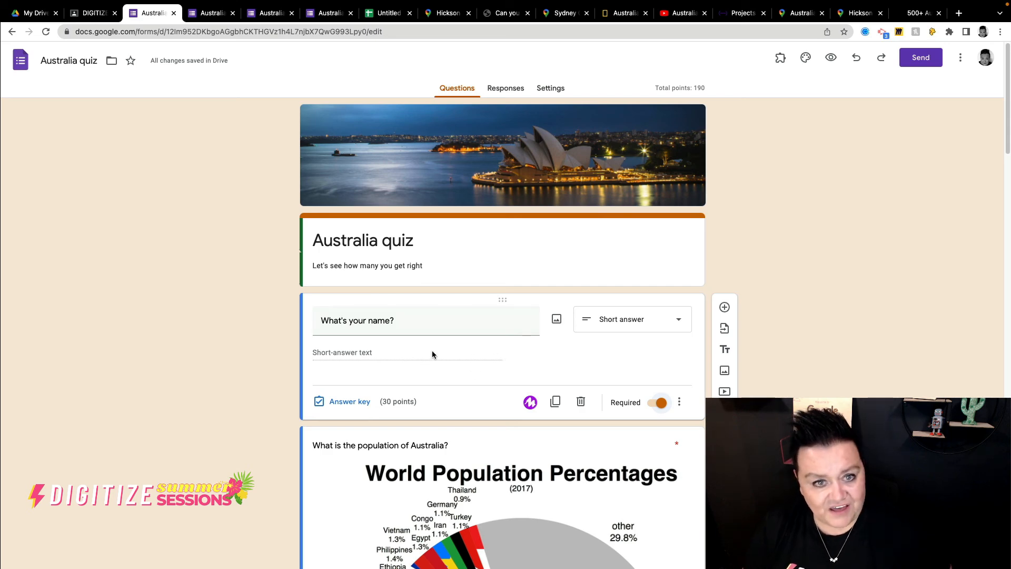
Preview the quiz as a respondent and examine the name question and the questions below it.
{"action": "left_click", "coordinate": [830, 58]}
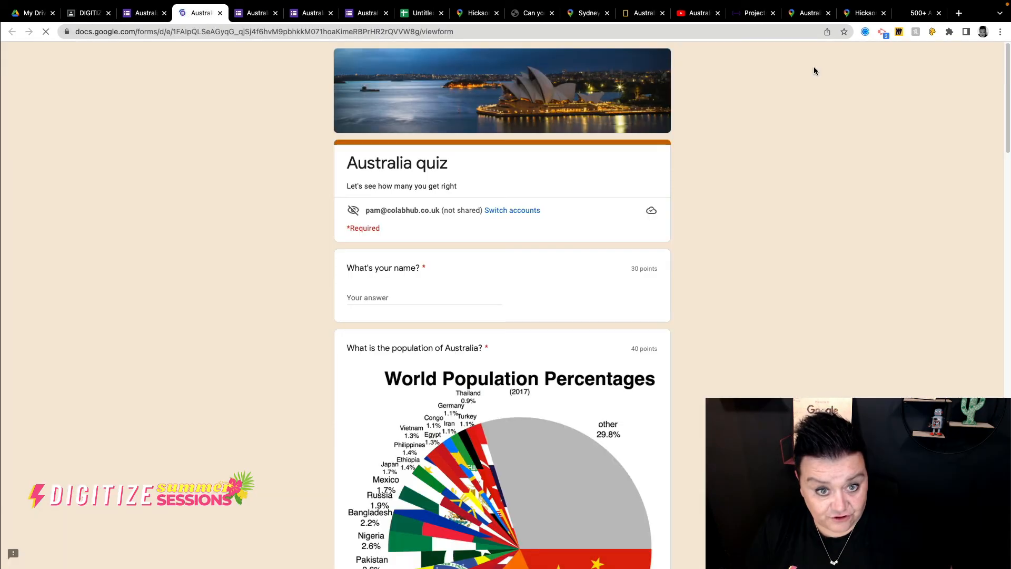
{"action": "left_click", "coordinate": [419, 298]}
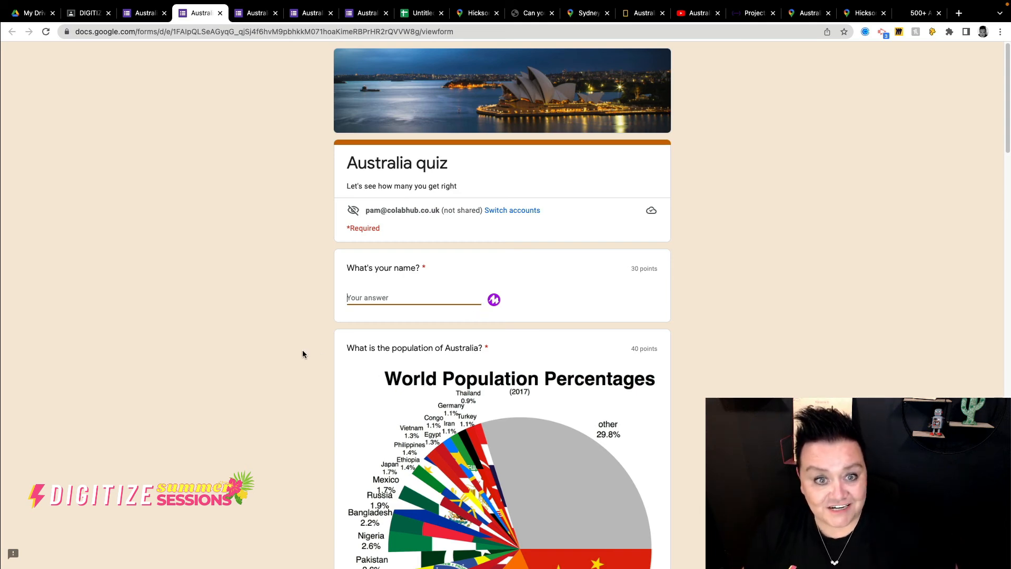
{"action": "scroll", "coordinate": [302, 350], "scroll_direction": "down", "scroll_amount": 20}
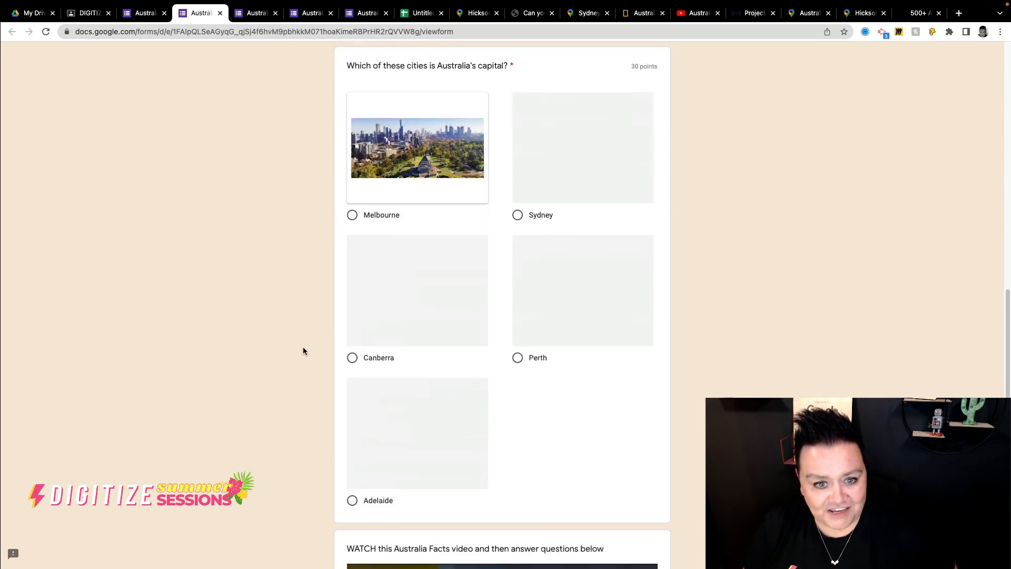
{"action": "scroll", "coordinate": [302, 346], "scroll_direction": "up", "scroll_amount": 20}
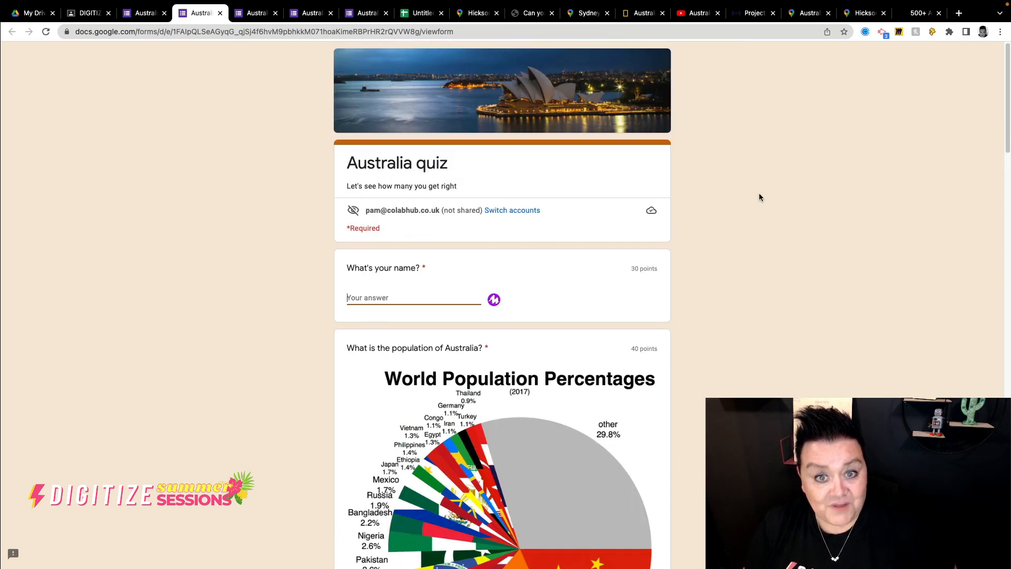
Return to the quiz editor and add the question "Where is this?" with a description field after the Great Barrier Reef question.
{"action": "left_click", "coordinate": [980, 544]}
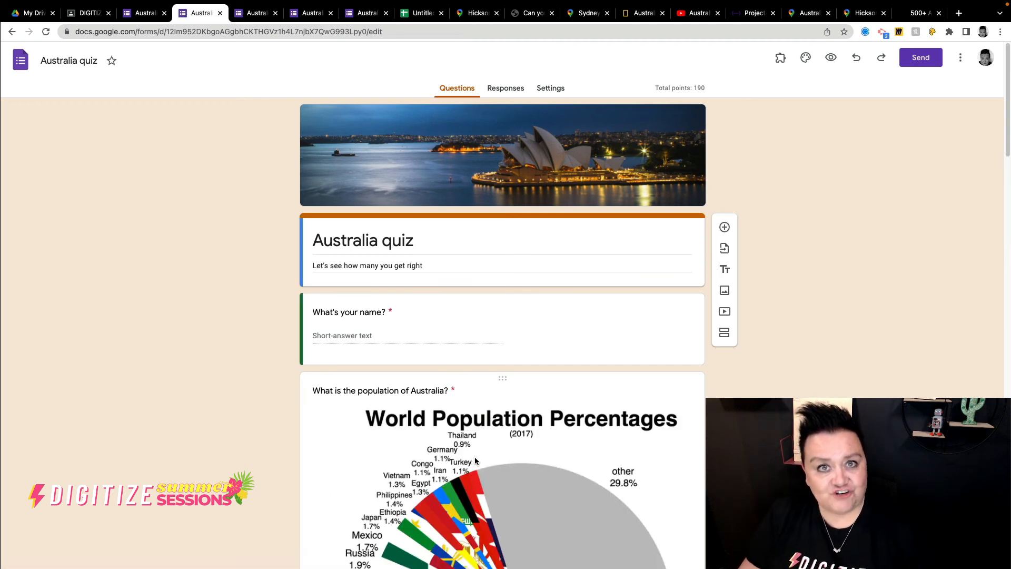
{"action": "scroll", "coordinate": [478, 457], "scroll_direction": "down", "scroll_amount": 20}
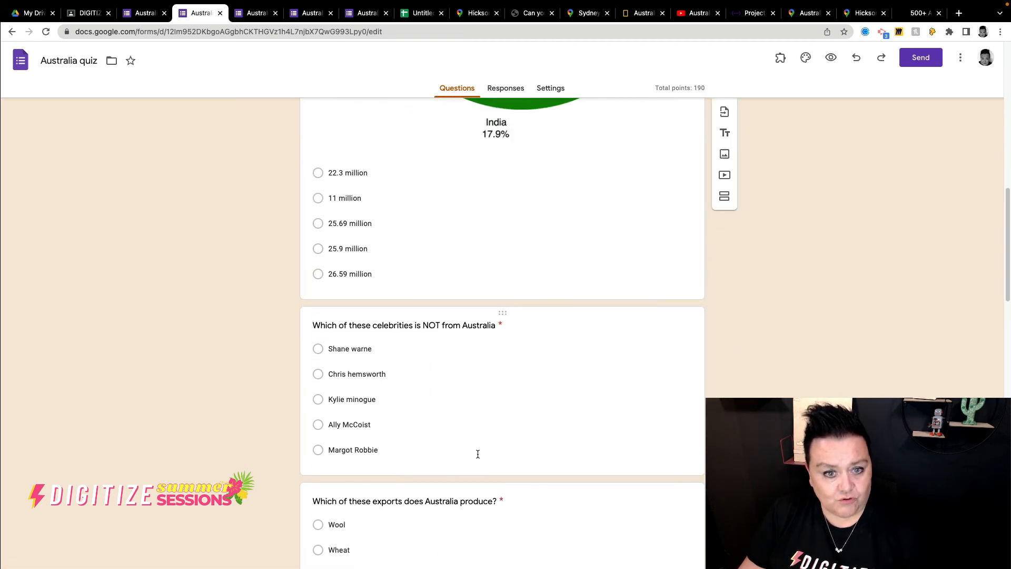
{"action": "scroll", "coordinate": [478, 453], "scroll_direction": "down", "scroll_amount": 10}
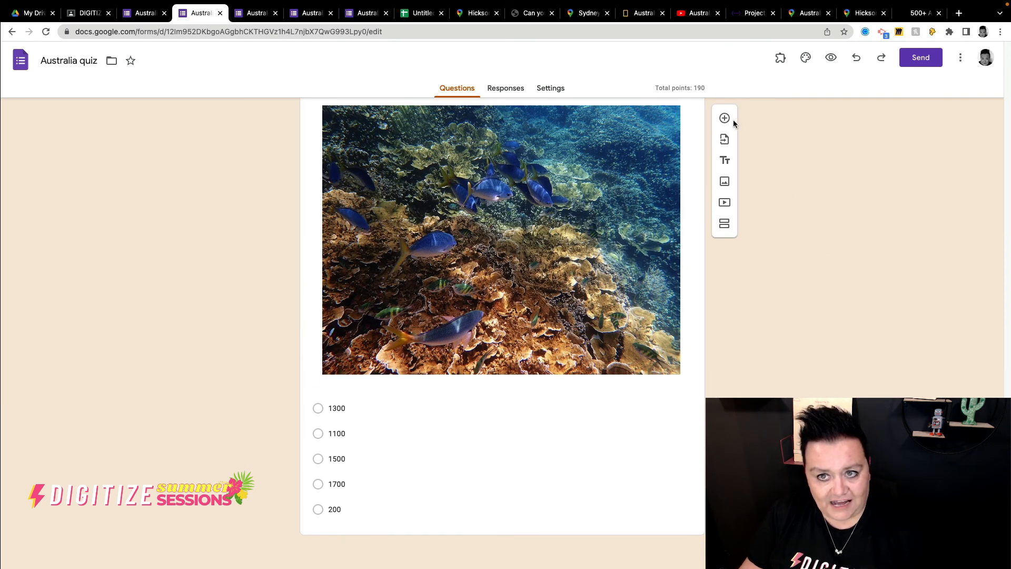
{"action": "left_click", "coordinate": [721, 119]}
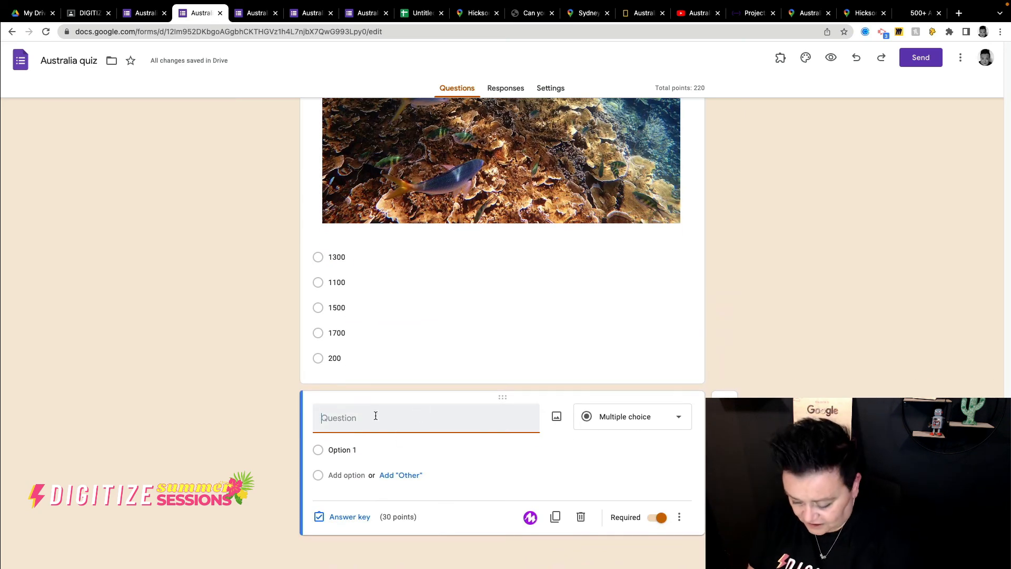
{"action": "type", "text": "Where i"}
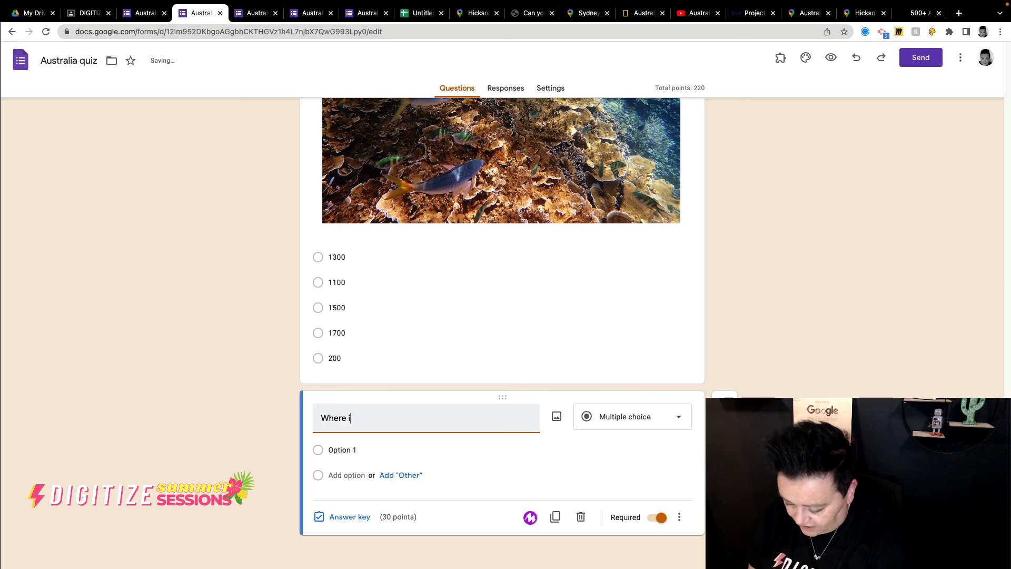
{"action": "type", "text": "s this?"}
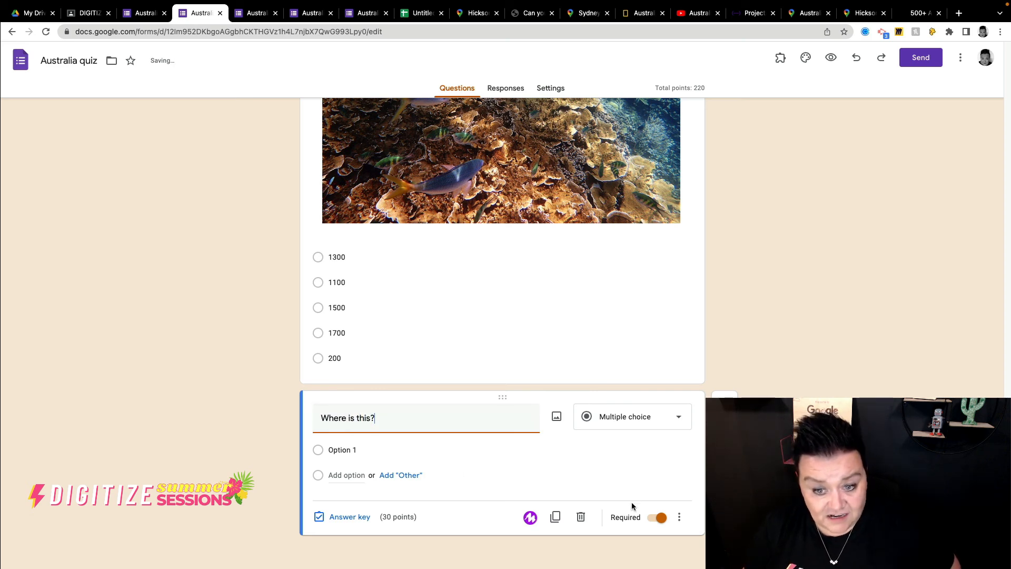
{"action": "left_click", "coordinate": [678, 518]}
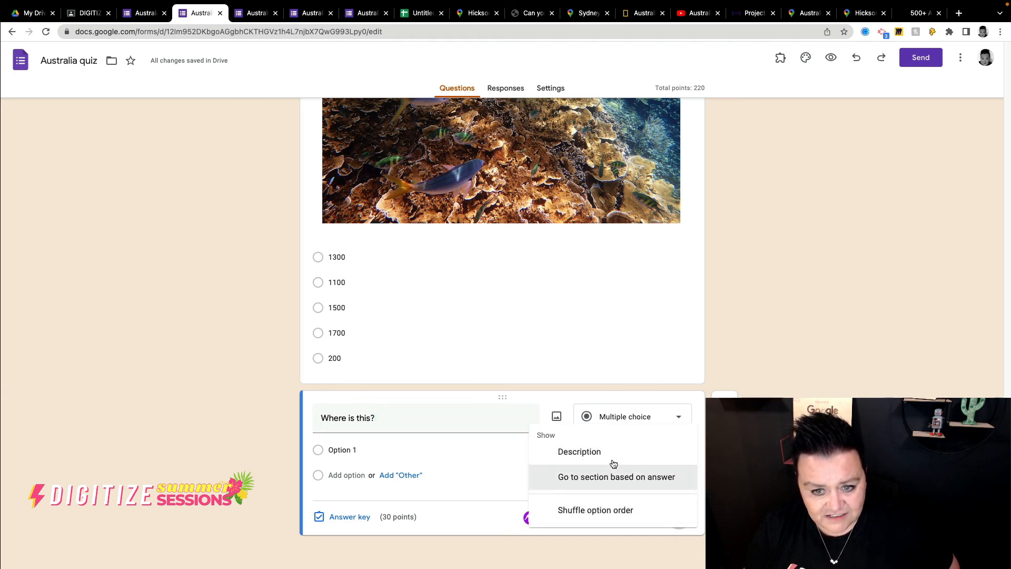
{"action": "left_click", "coordinate": [582, 452]}
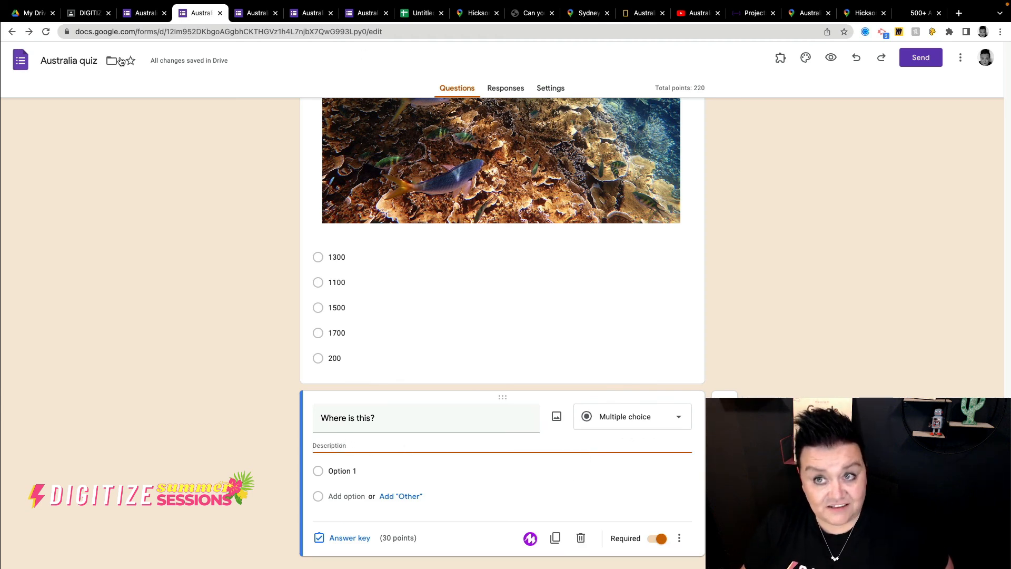
Open the Copy of Commonwealth Games Quiz Plan document from Google Drive and copy the link URL under Street View.
{"action": "left_click", "coordinate": [30, 14]}
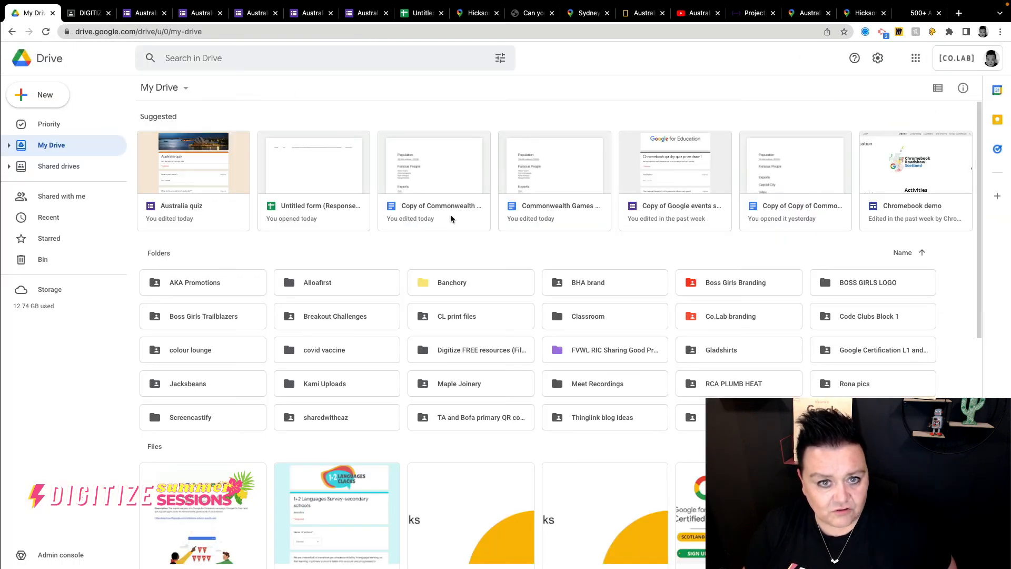
{"action": "left_click", "coordinate": [432, 208]}
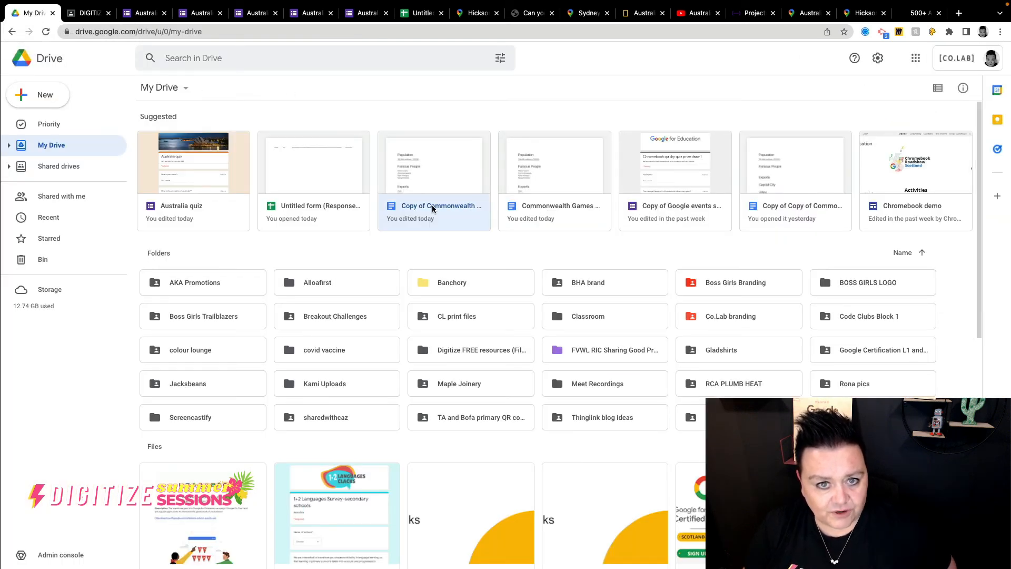
{"action": "double_click", "coordinate": [433, 209]}
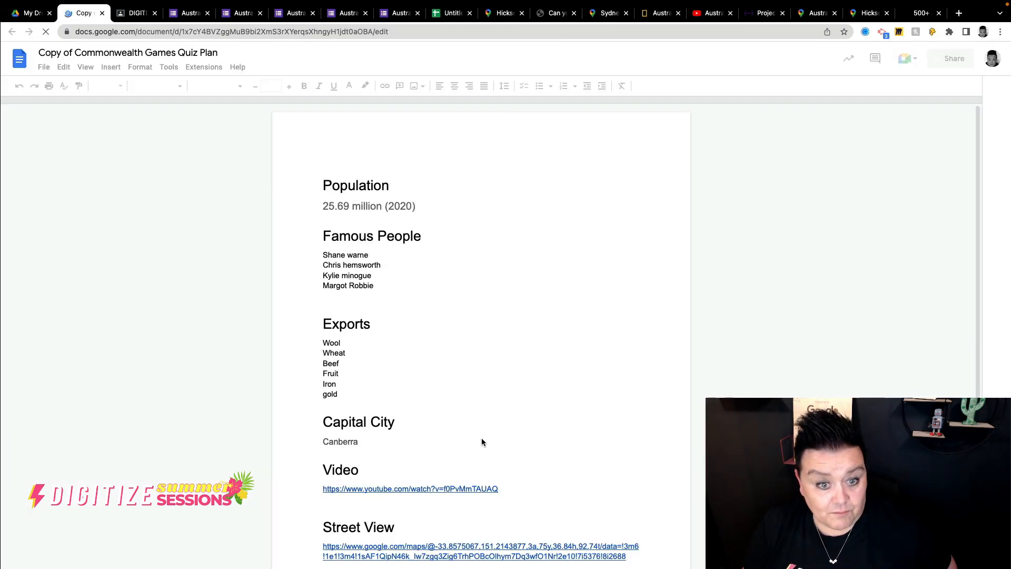
{"action": "scroll", "coordinate": [482, 440], "scroll_direction": "down", "scroll_amount": 3}
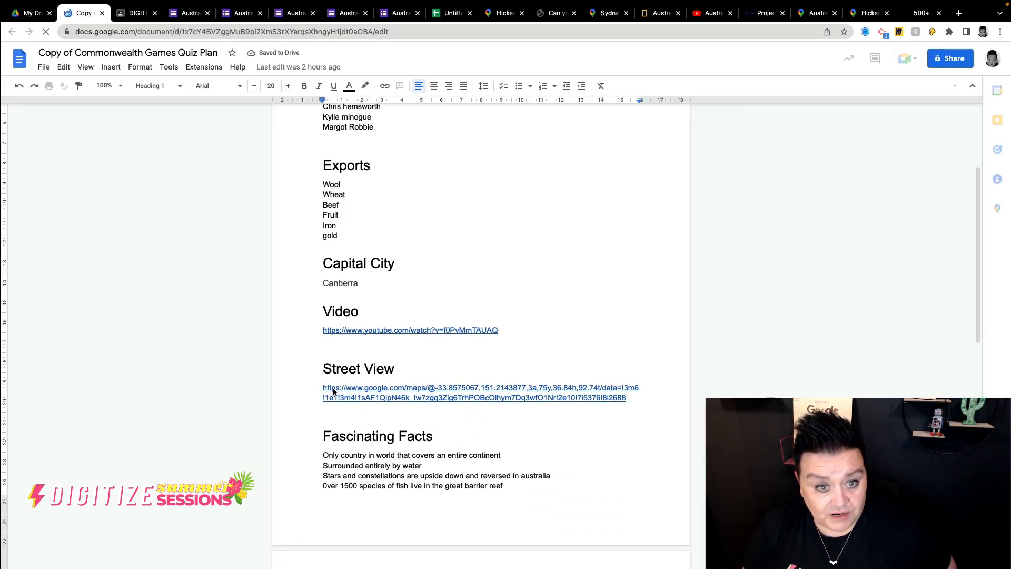
{"action": "right_click", "coordinate": [333, 390]}
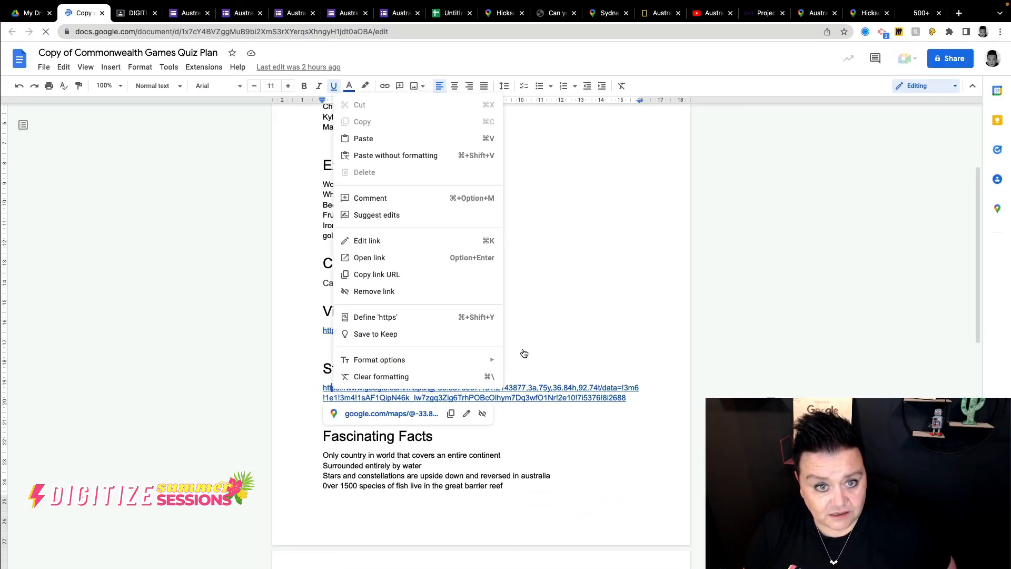
{"action": "left_click", "coordinate": [413, 274]}
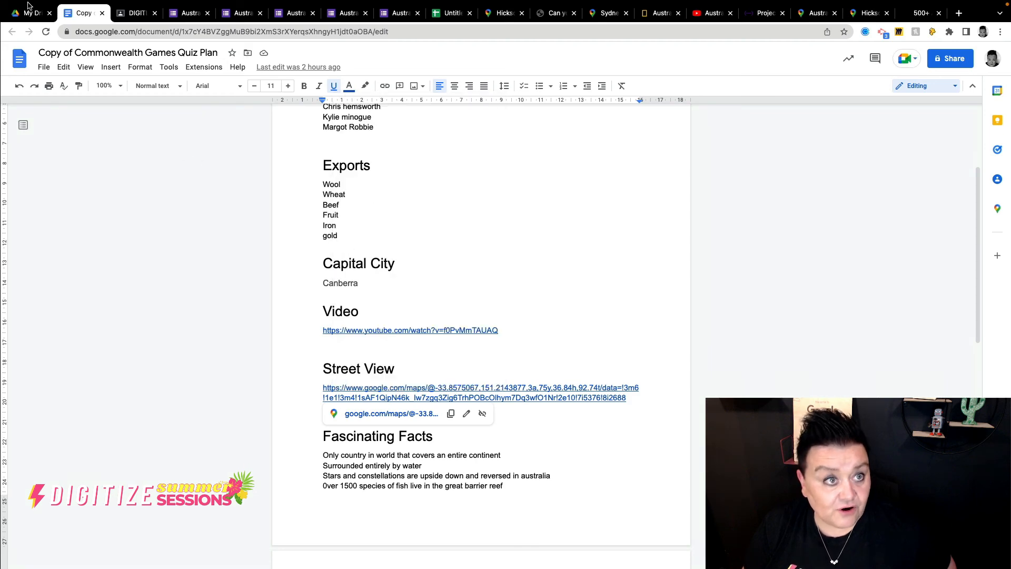
Switch back to the quiz editor and paste the Street View link as the description of "Where is this?".
{"action": "left_click", "coordinate": [181, 16]}
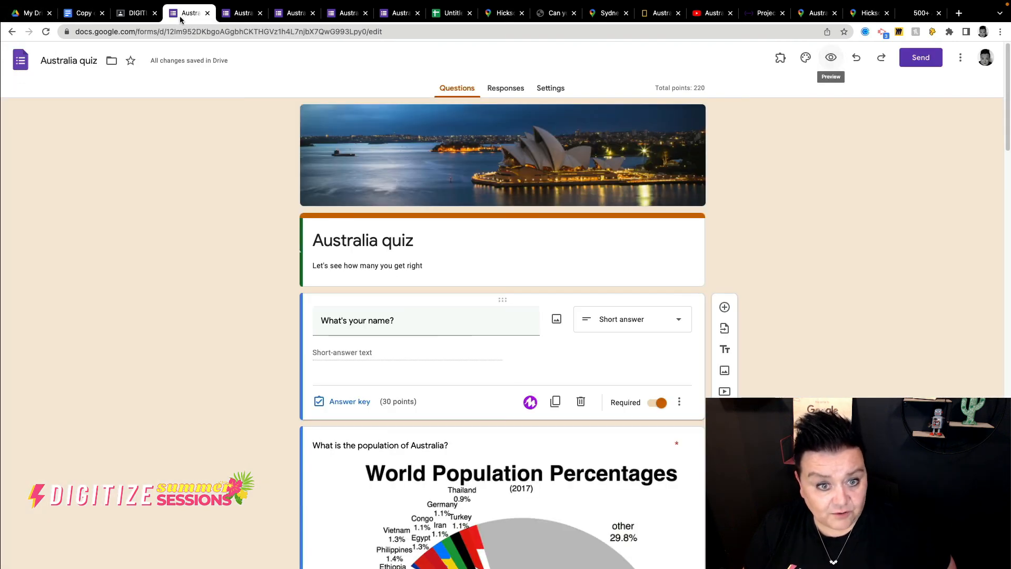
{"action": "left_click", "coordinate": [233, 16]}
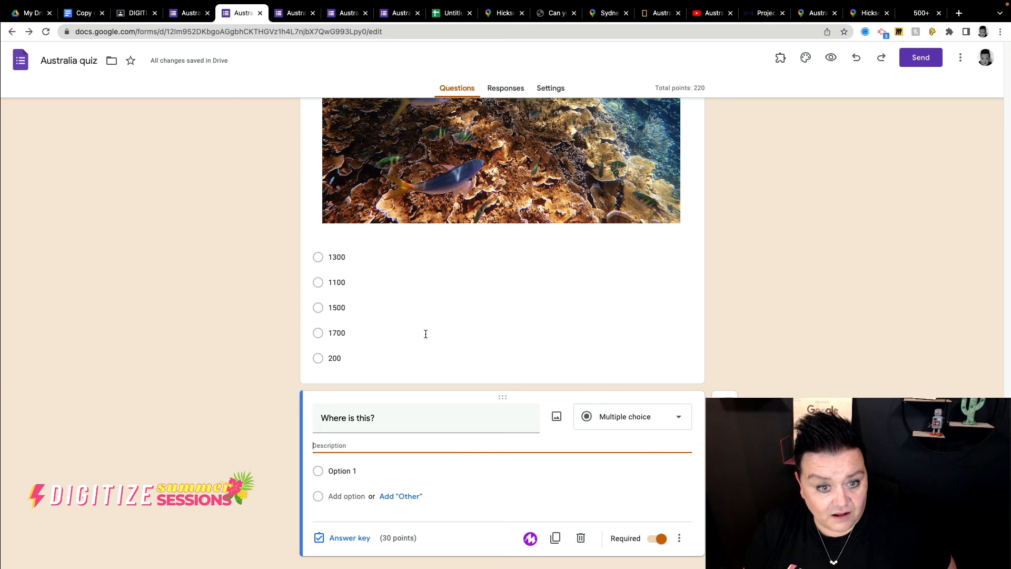
{"action": "right_click", "coordinate": [340, 445]}
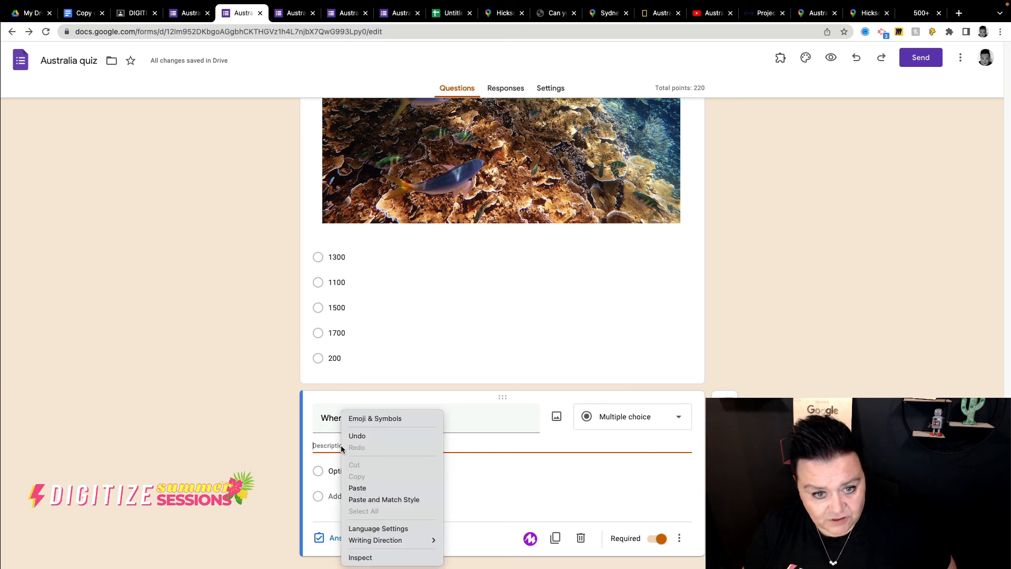
{"action": "left_click", "coordinate": [370, 484]}
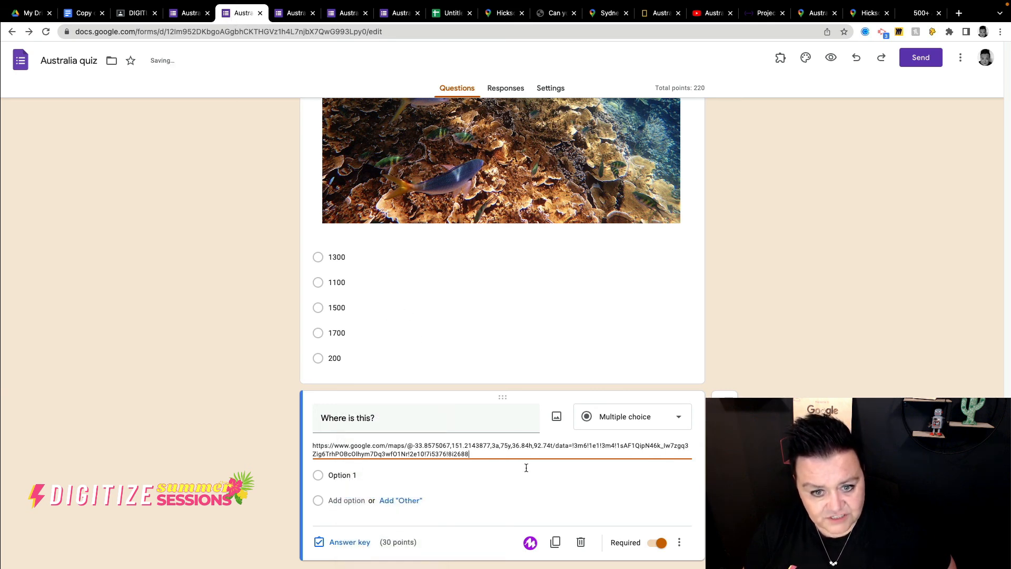
Add the answer options Melbourne, Sydney, Adelaide and Perth to the "Where is this?" question.
{"action": "left_click", "coordinate": [361, 476]}
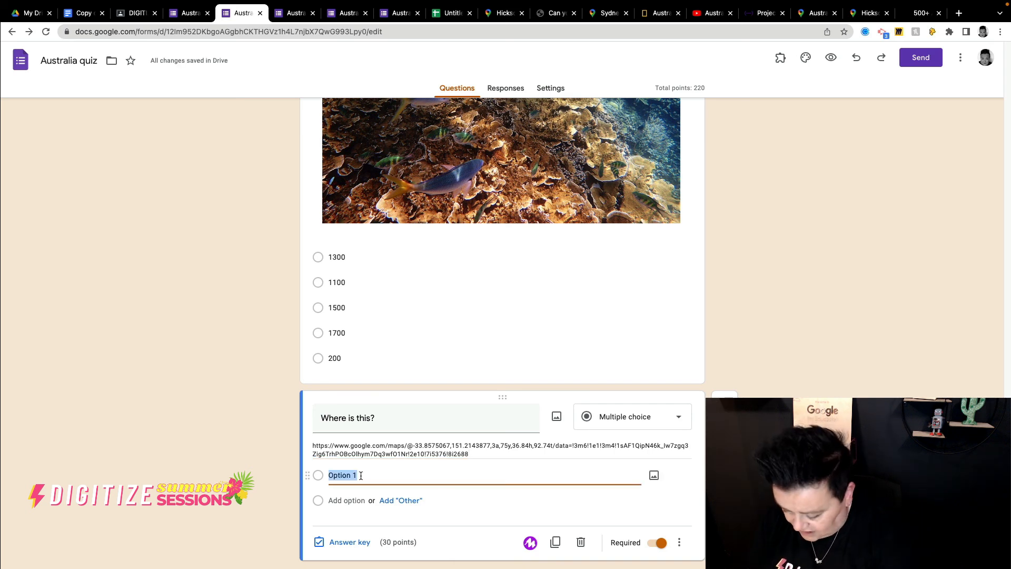
{"action": "type", "text": "Melbourne"}
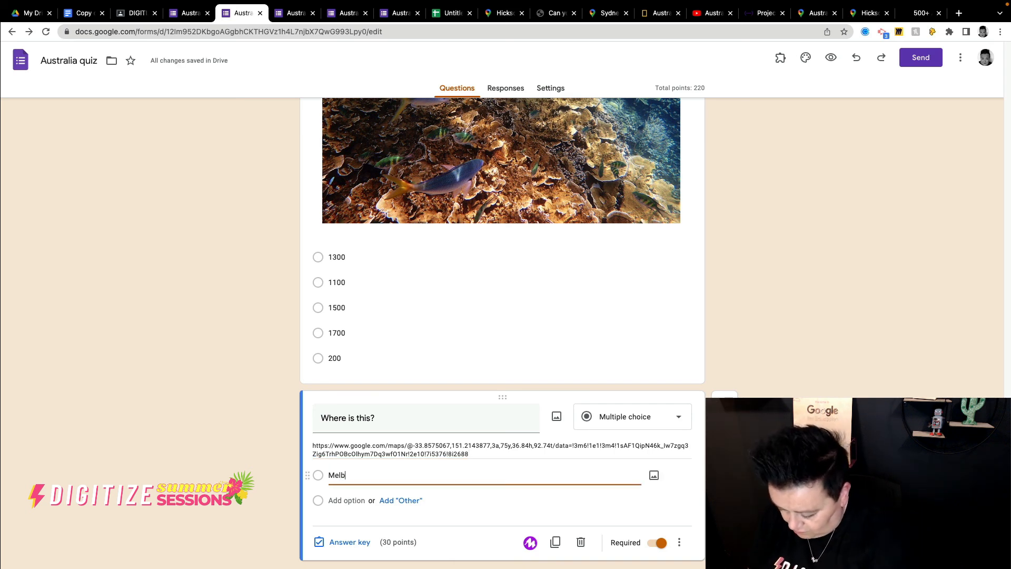
{"action": "left_click", "coordinate": [353, 498]}
{"action": "type", "text": "Sy"}
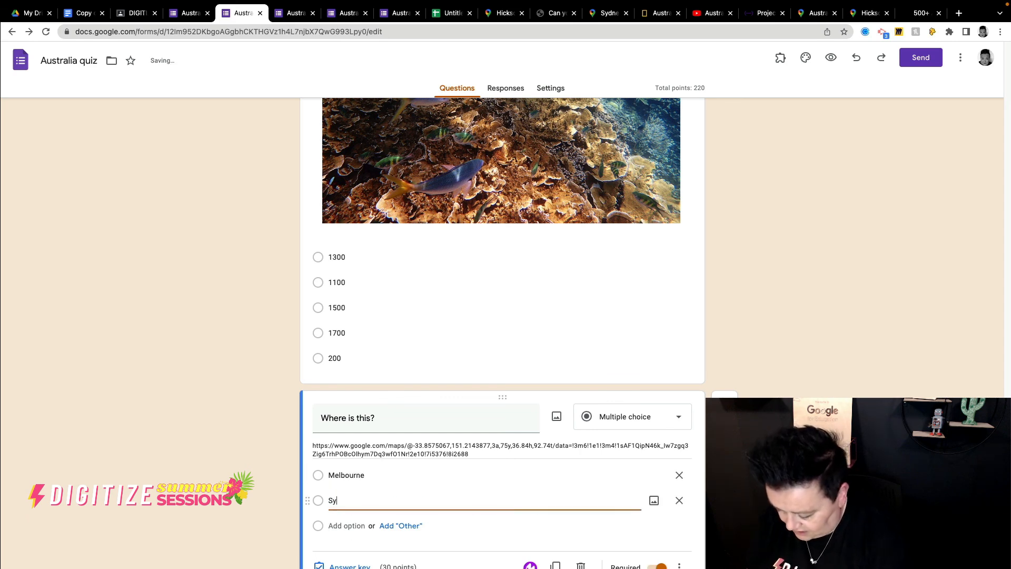
{"action": "type", "text": "dney"}
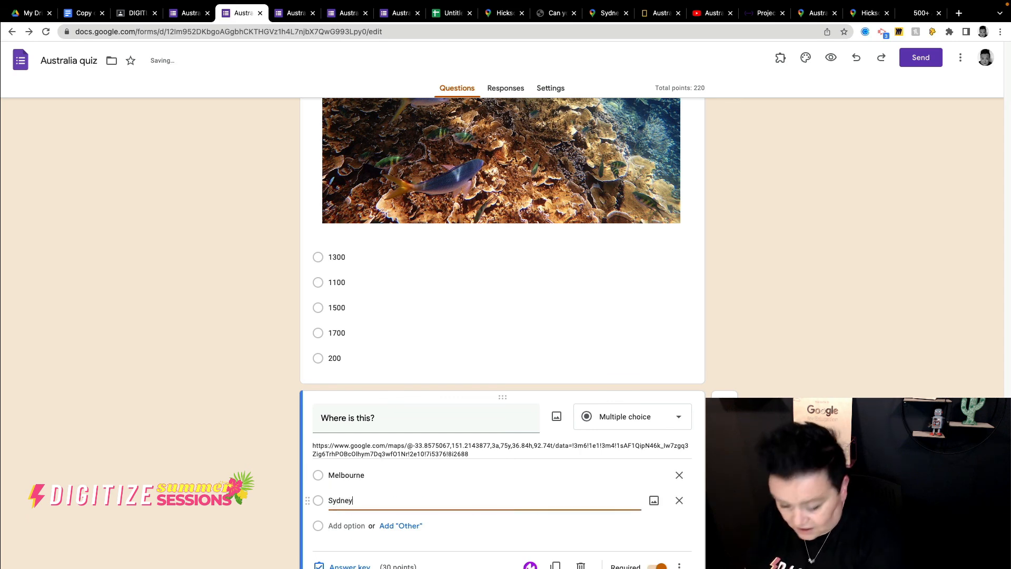
{"action": "left_click", "coordinate": [352, 525]}
{"action": "type", "text": "A"}
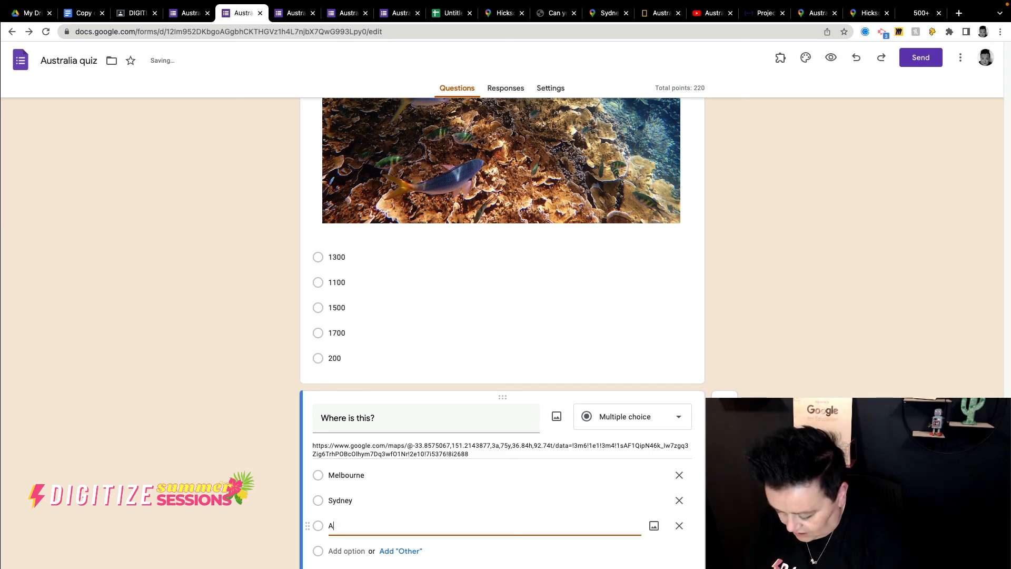
{"action": "type", "text": "delaide"}
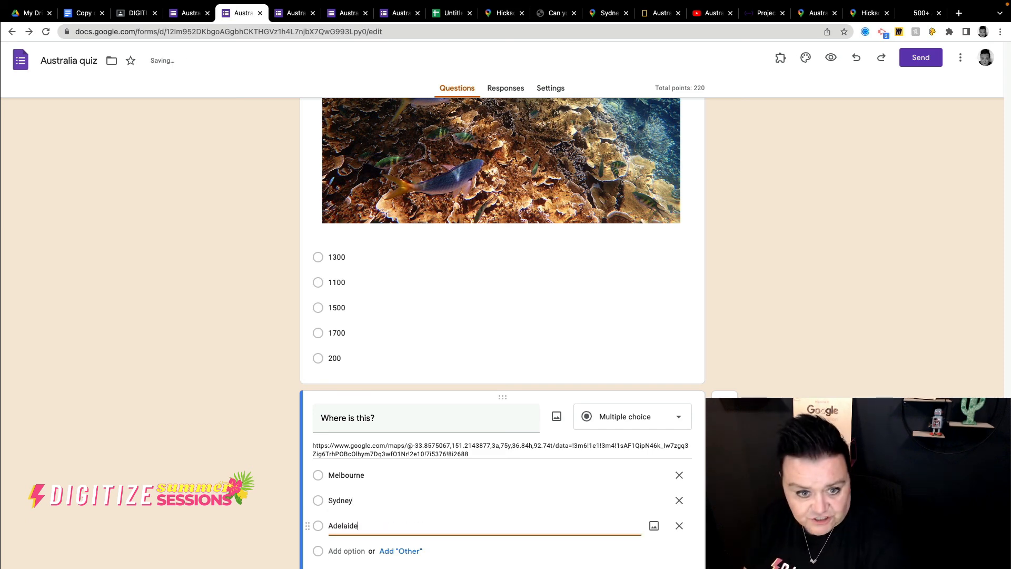
{"action": "left_click", "coordinate": [352, 551]}
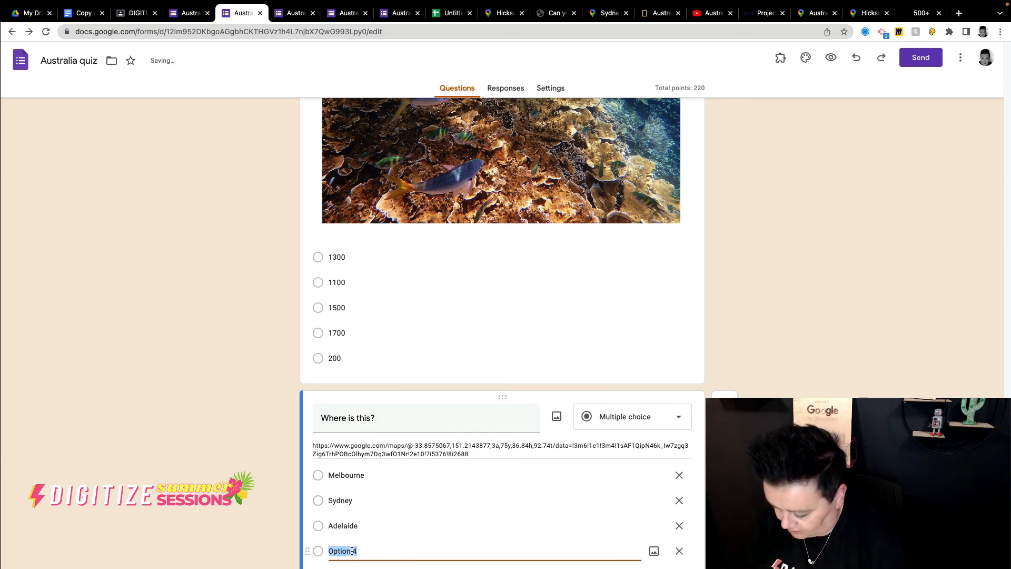
{"action": "type", "text": "P"}
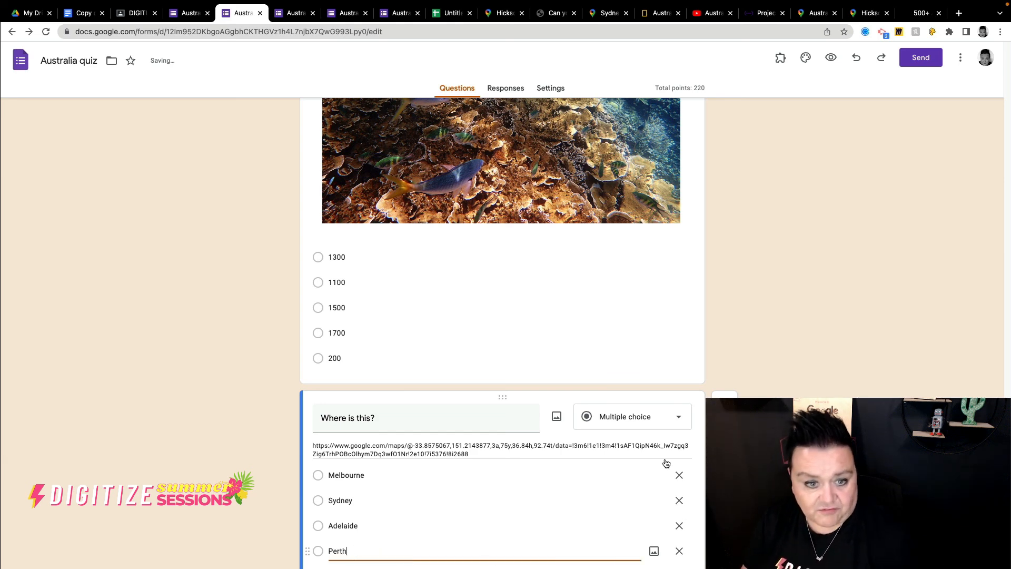
{"action": "type", "text": "erth"}
{"action": "scroll", "coordinate": [616, 467], "scroll_direction": "down", "scroll_amount": 2}
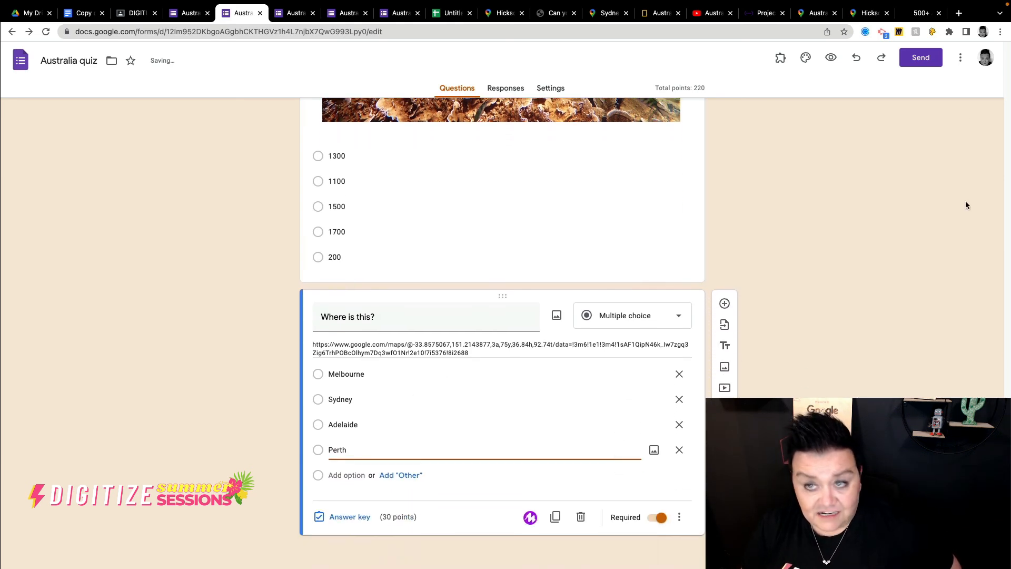
Preview the quiz as a respondent, try the Street View link under "Where is this?", and return to the preview.
{"action": "left_click", "coordinate": [831, 58]}
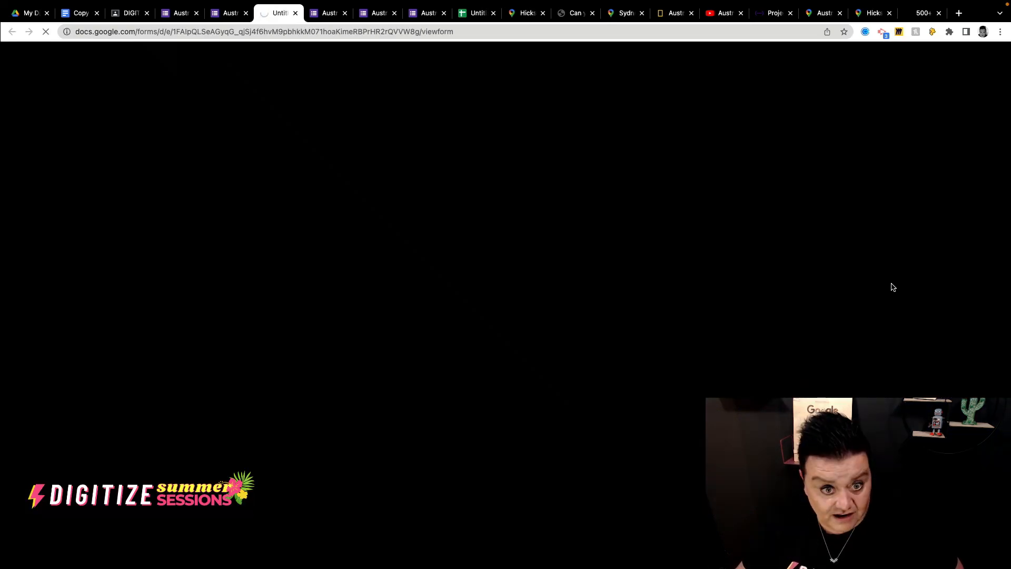
{"action": "scroll", "coordinate": [501, 316], "scroll_direction": "down", "scroll_amount": 15}
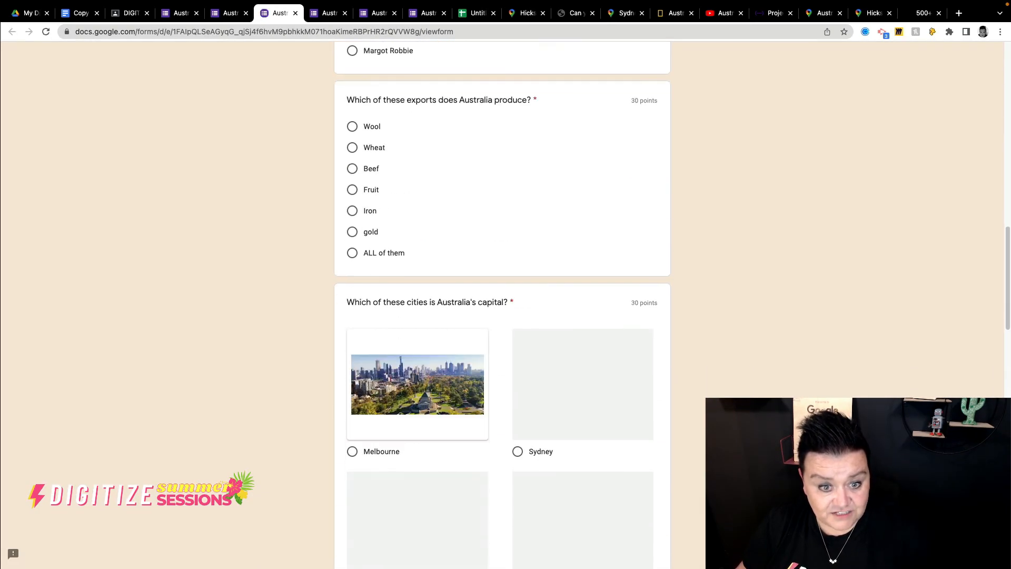
{"action": "scroll", "coordinate": [497, 92], "scroll_direction": "down", "scroll_amount": 20}
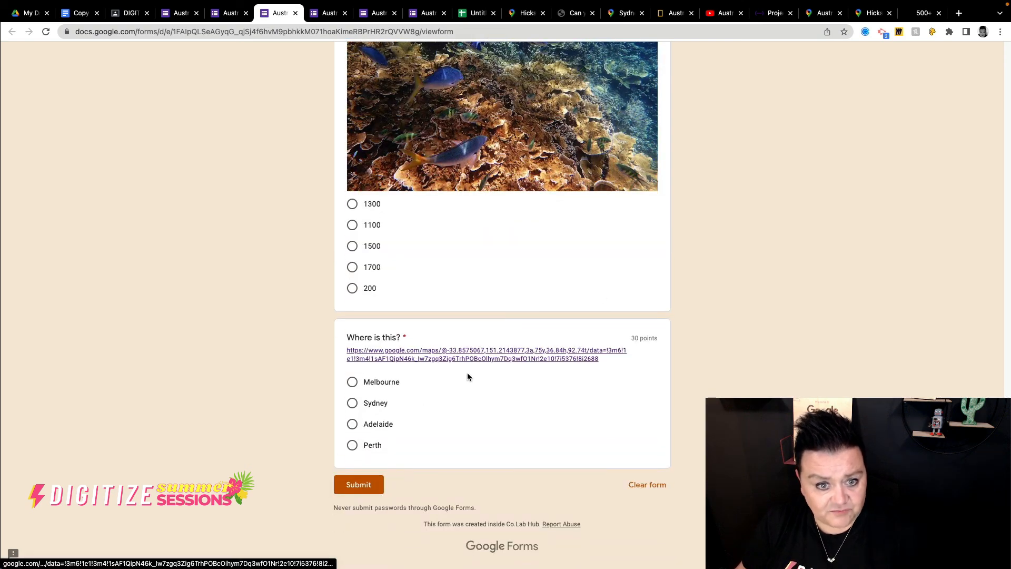
{"action": "left_click", "coordinate": [429, 360]}
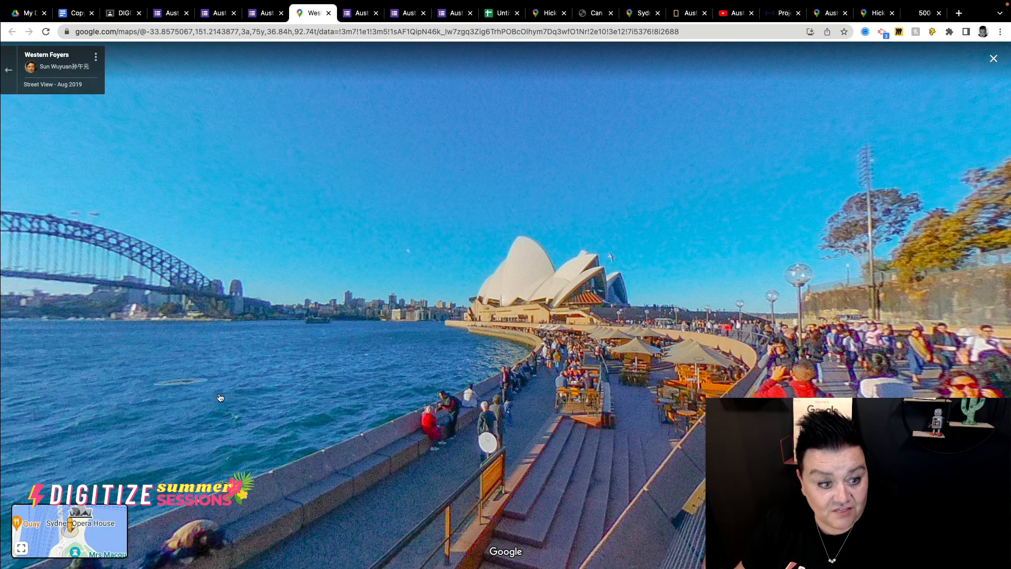
{"action": "left_click", "coordinate": [262, 12]}
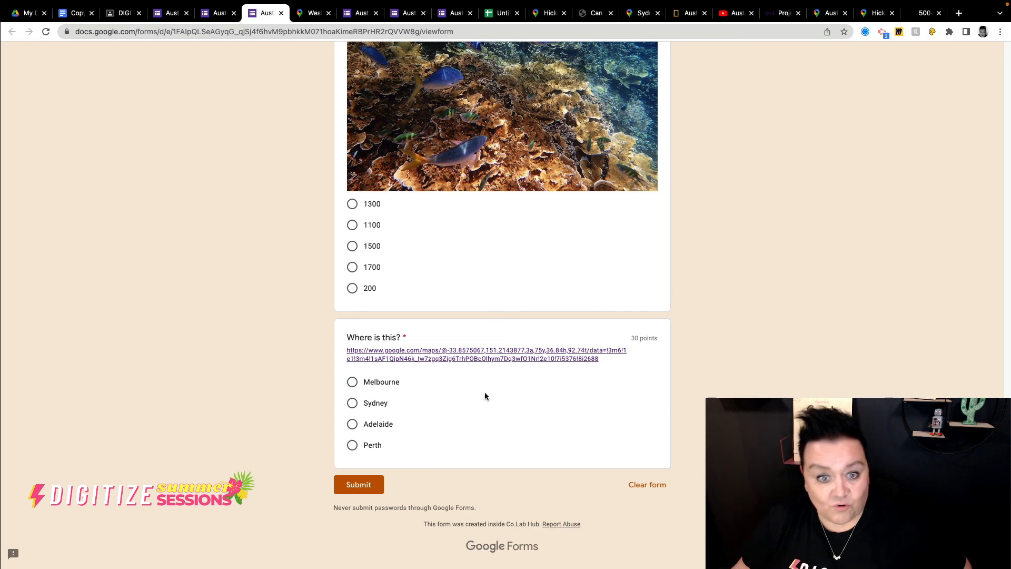
Reopen the Street View link, look around the Sydney Opera House waterfront from two viewpoints, and return to the quiz preview.
{"action": "left_click", "coordinate": [468, 359]}
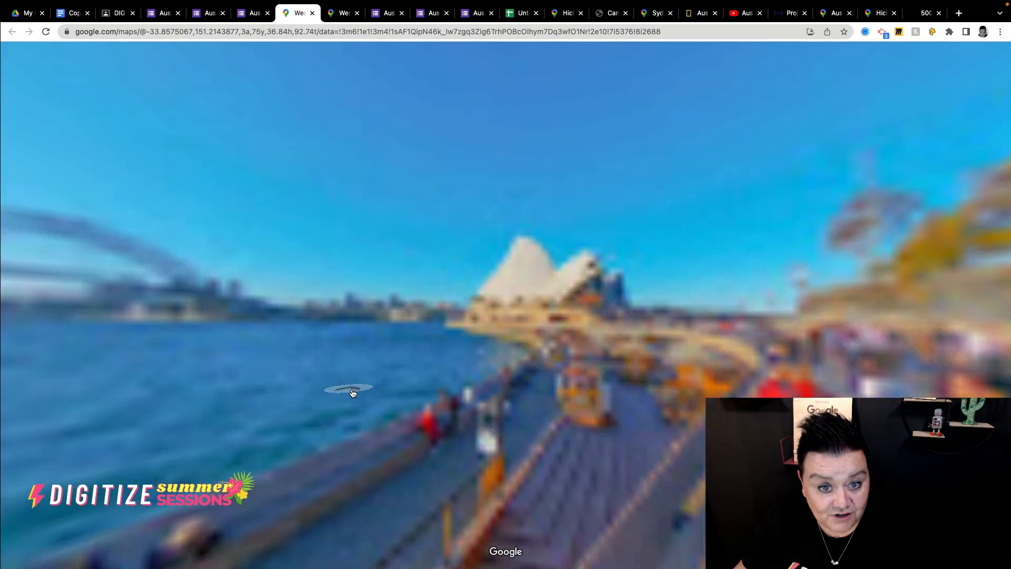
{"action": "left_click_drag", "start_coordinate": [351, 392], "coordinate": [82, 343]}
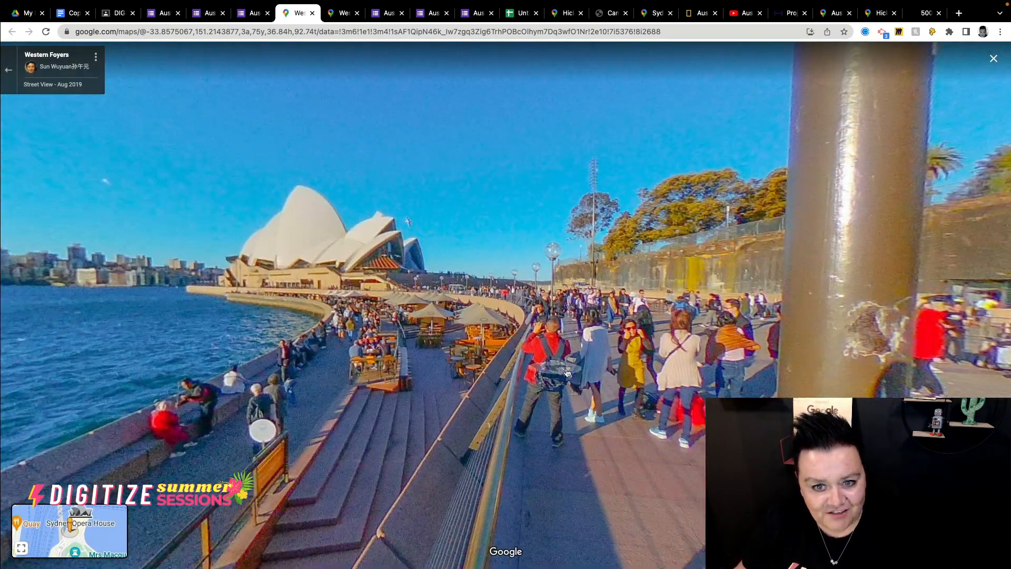
{"action": "left_click_drag", "start_coordinate": [669, 380], "coordinate": [732, 358]}
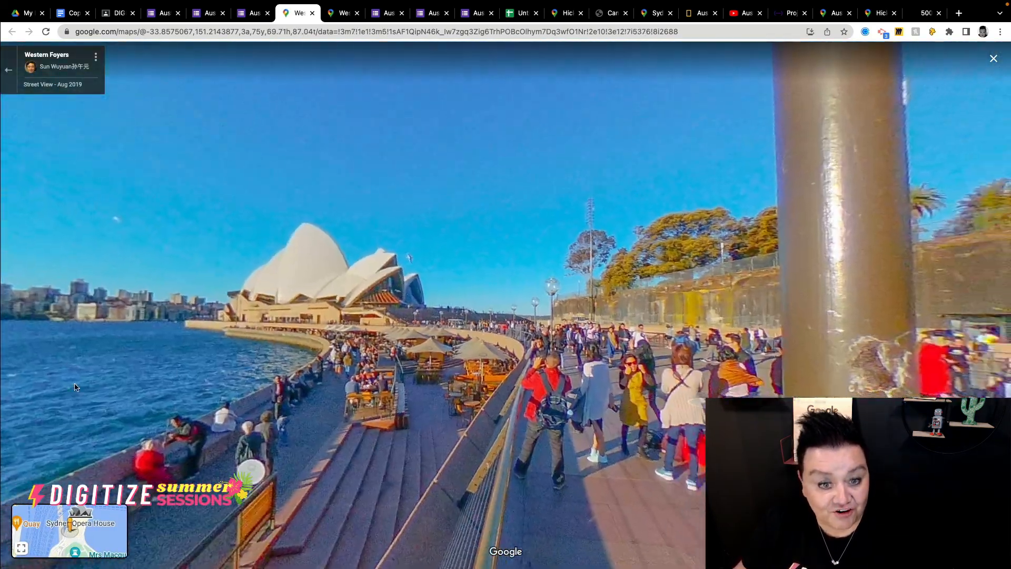
{"action": "left_click_drag", "start_coordinate": [76, 342], "coordinate": [916, 319]}
{"action": "left_click_drag", "start_coordinate": [270, 319], "coordinate": [916, 337]}
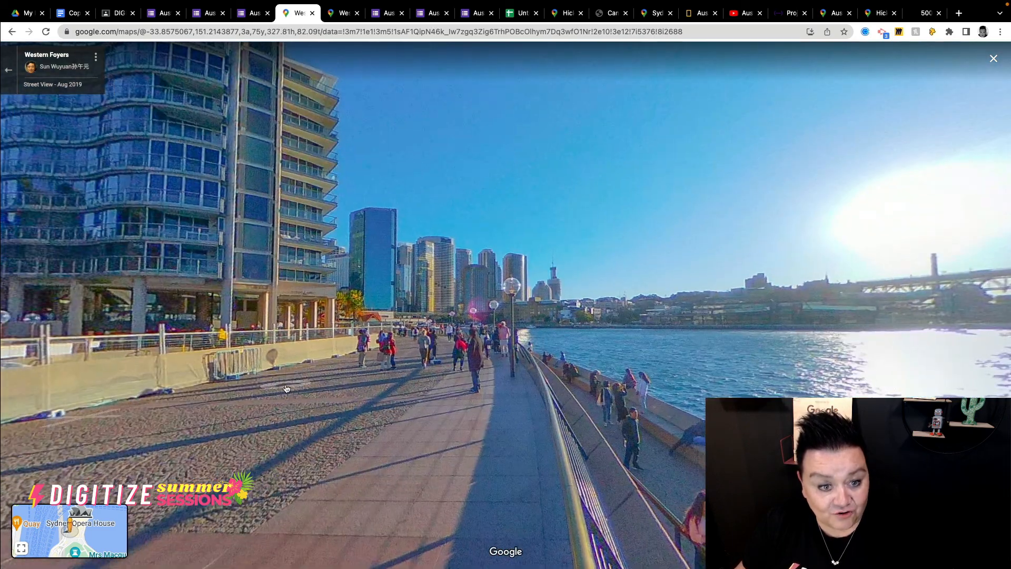
{"action": "left_click_drag", "start_coordinate": [295, 386], "coordinate": [626, 367]}
{"action": "left_click", "coordinate": [663, 359]}
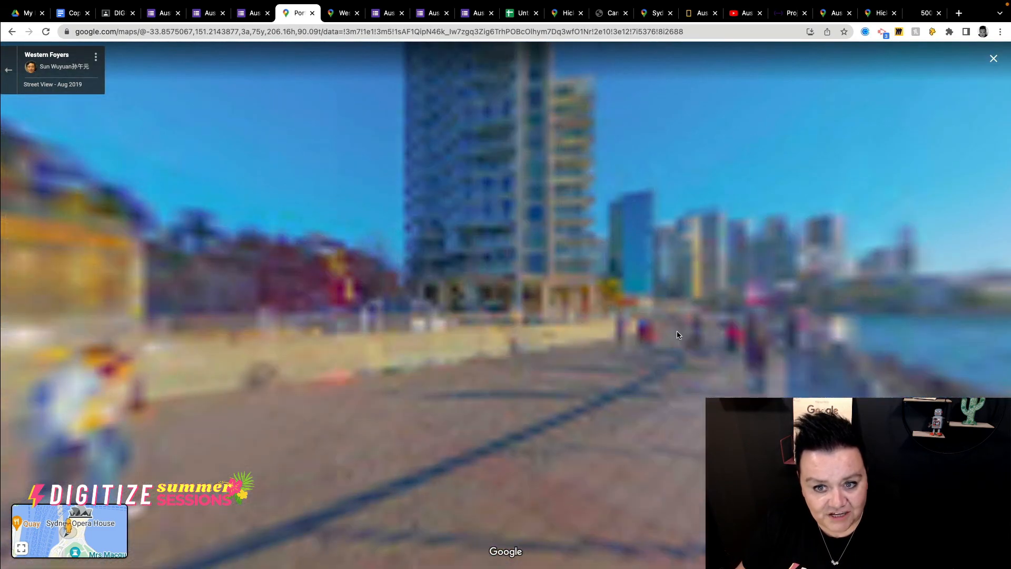
{"action": "left_click", "coordinate": [256, 452]}
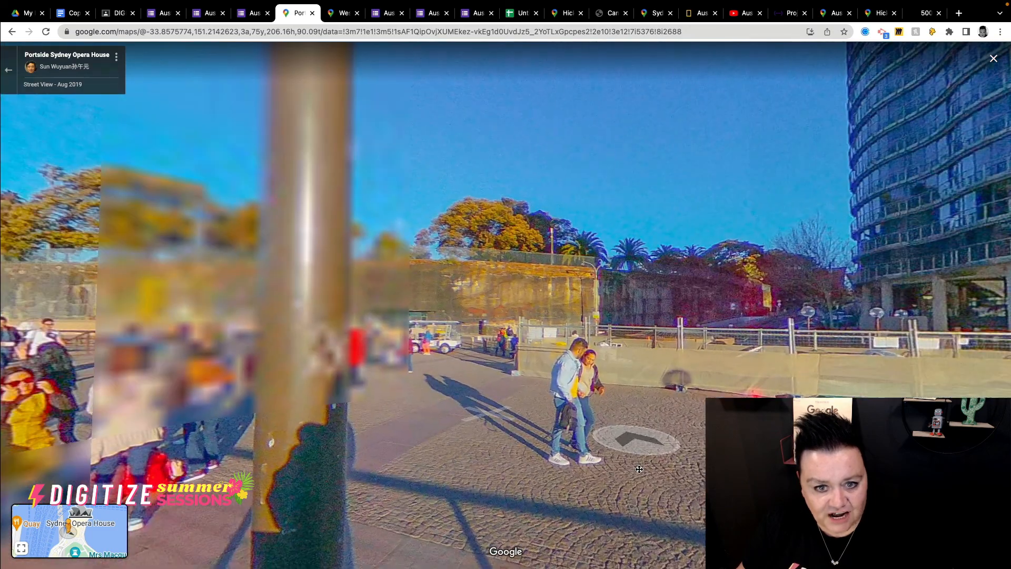
{"action": "left_click_drag", "start_coordinate": [256, 452], "coordinate": [662, 421]}
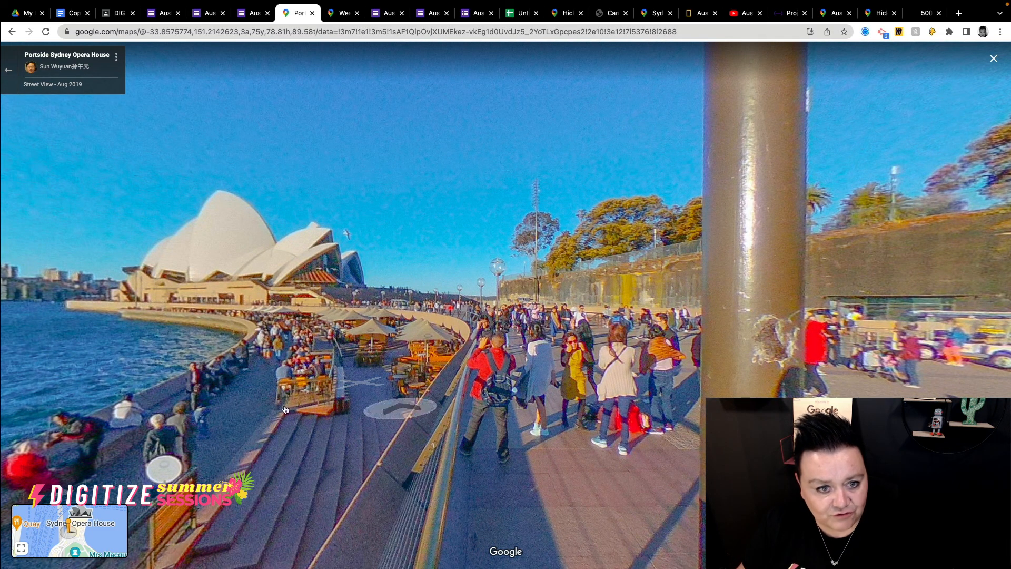
{"action": "left_click_drag", "start_coordinate": [174, 417], "coordinate": [518, 389]}
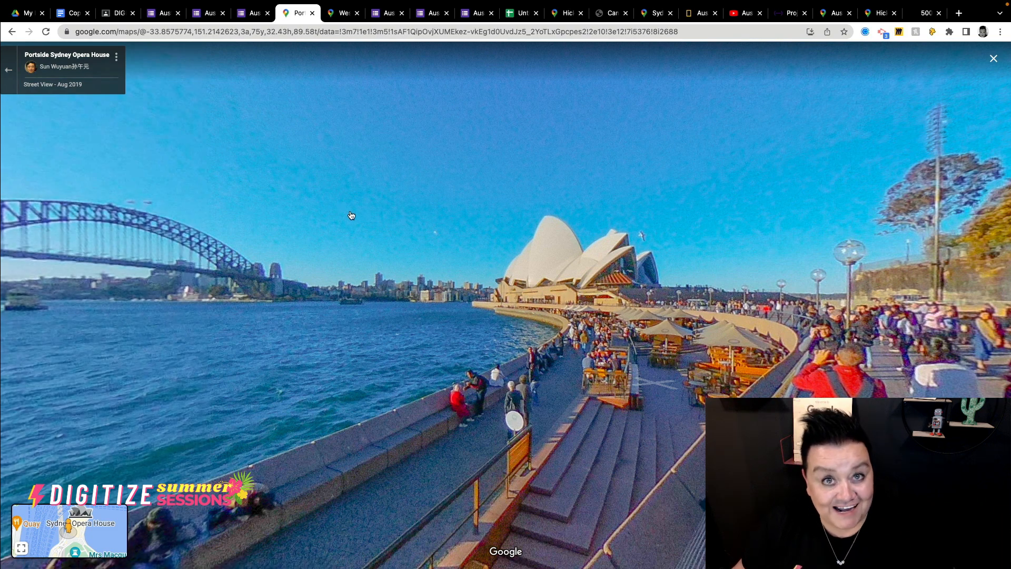
{"action": "left_click", "coordinate": [246, 14]}
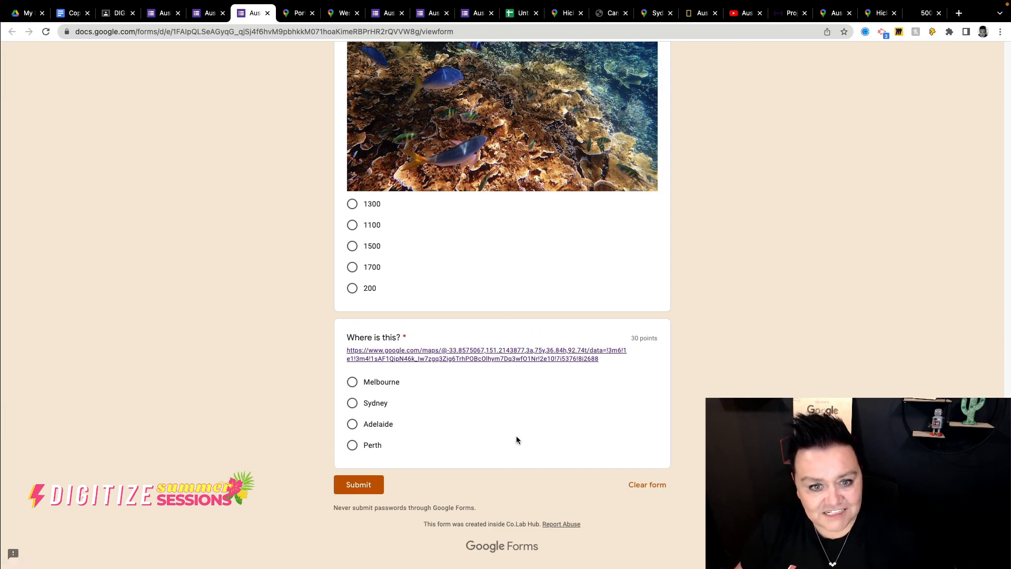
Return to editing the quiz and move "Where is this?" between the Australian exports question and the capital city question.
{"action": "scroll", "coordinate": [479, 442], "scroll_direction": "up", "scroll_amount": 20}
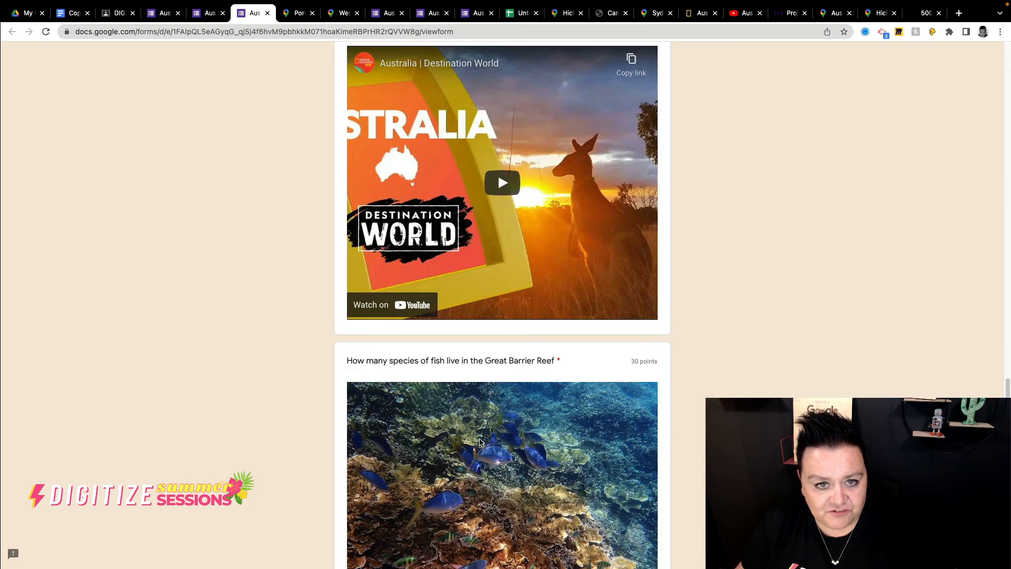
{"action": "scroll", "coordinate": [476, 440], "scroll_direction": "up", "scroll_amount": 15}
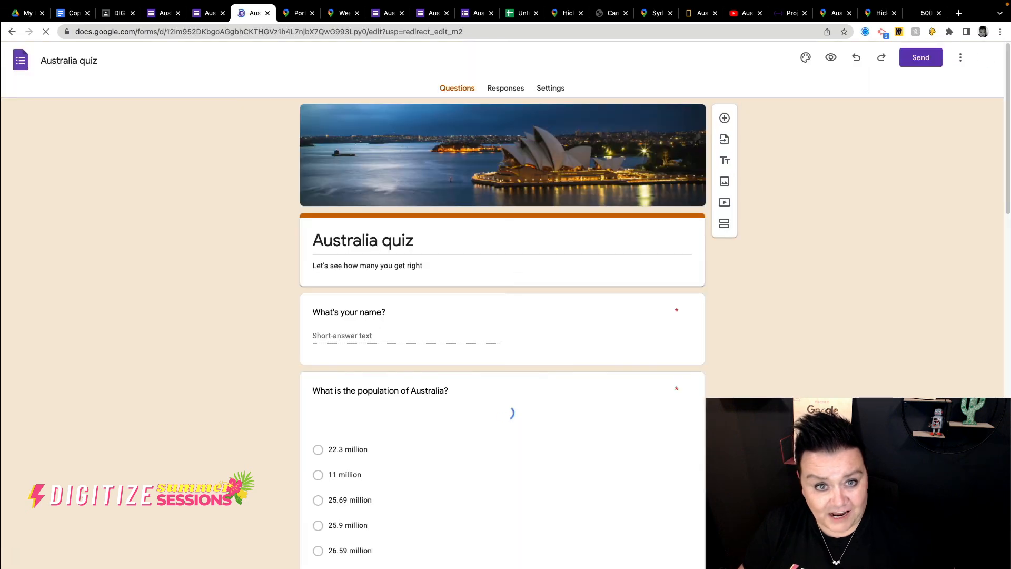
{"action": "scroll", "coordinate": [556, 480], "scroll_direction": "down", "scroll_amount": 20}
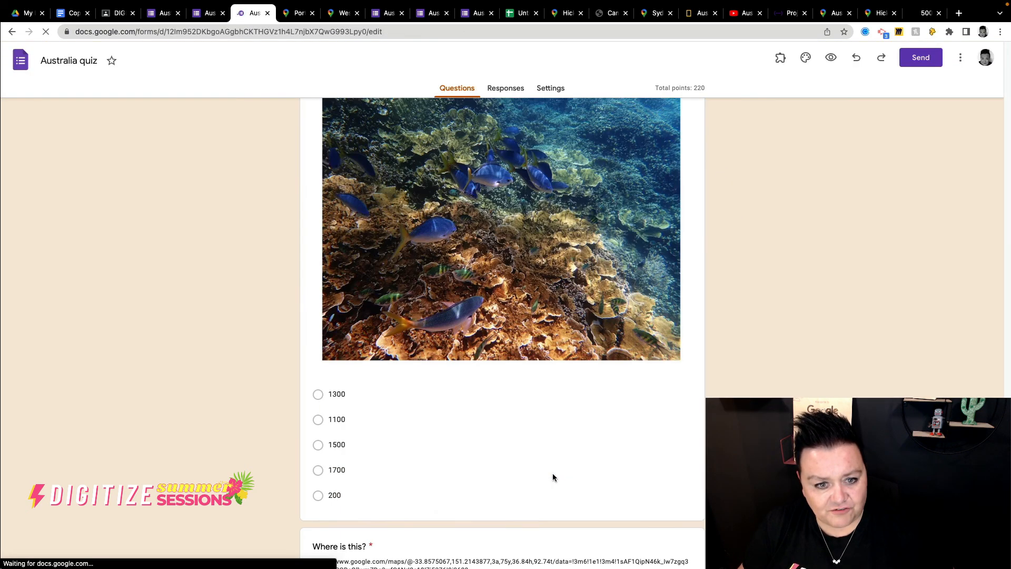
{"action": "left_click", "coordinate": [553, 470]}
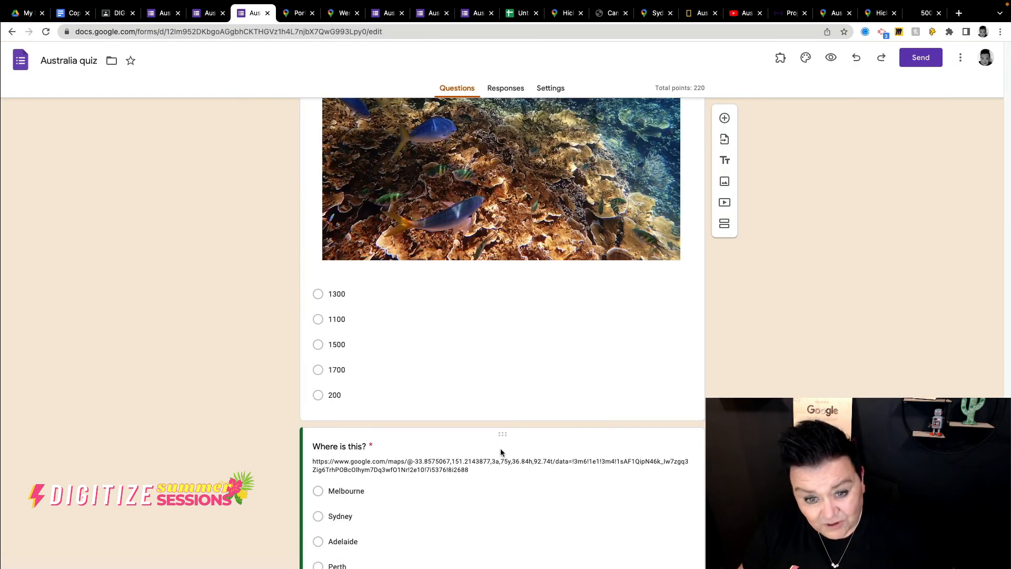
{"action": "left_click_drag", "start_coordinate": [504, 434], "coordinate": [480, 181]}
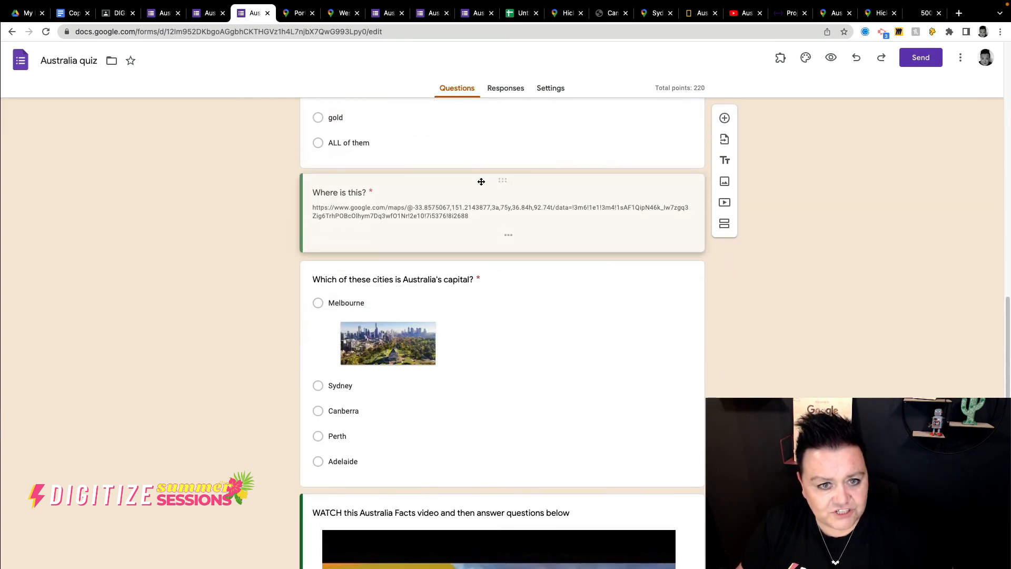
Select the capital city question, view the forms available for importing questions, and close the picker without choosing one.
{"action": "left_click", "coordinate": [548, 472]}
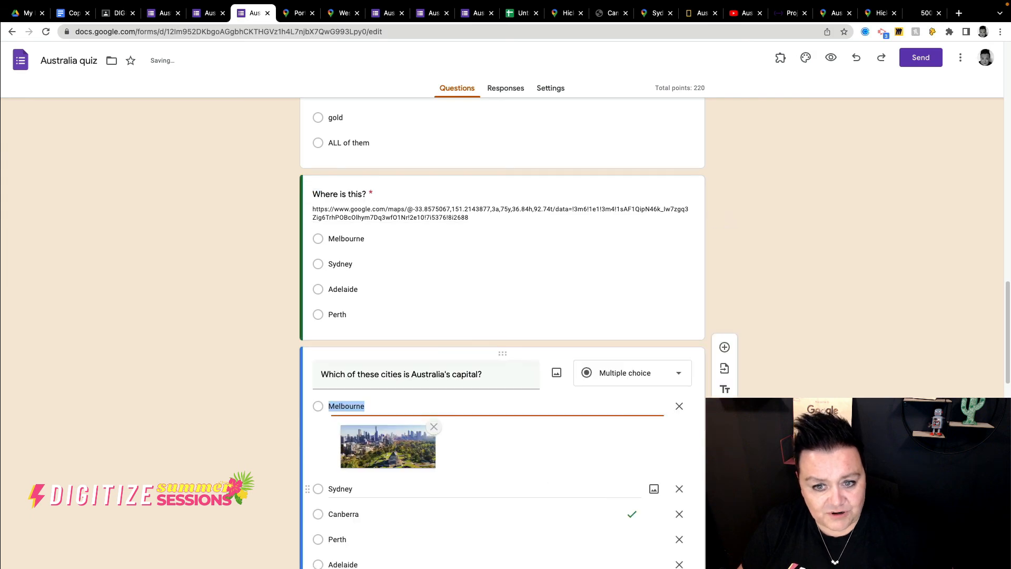
{"action": "scroll", "coordinate": [548, 474], "scroll_direction": "down", "scroll_amount": 5}
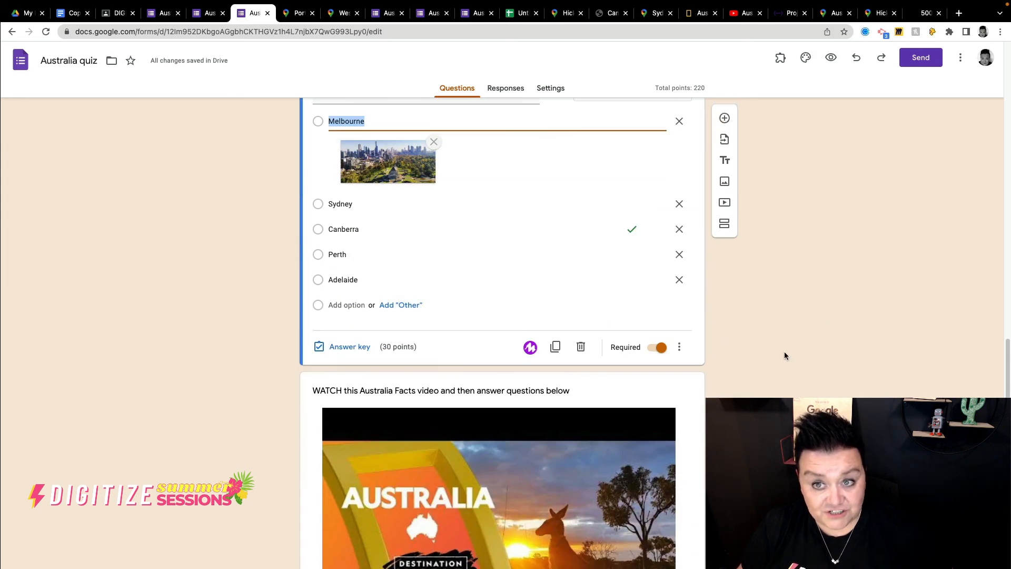
{"action": "scroll", "coordinate": [783, 352], "scroll_direction": "up", "scroll_amount": 3}
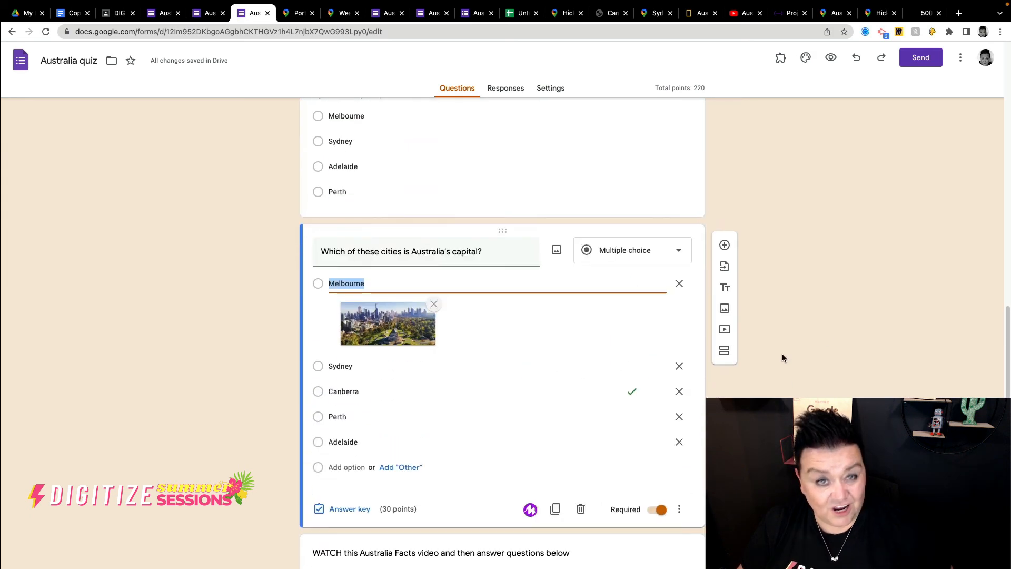
{"action": "left_click", "coordinate": [724, 259]}
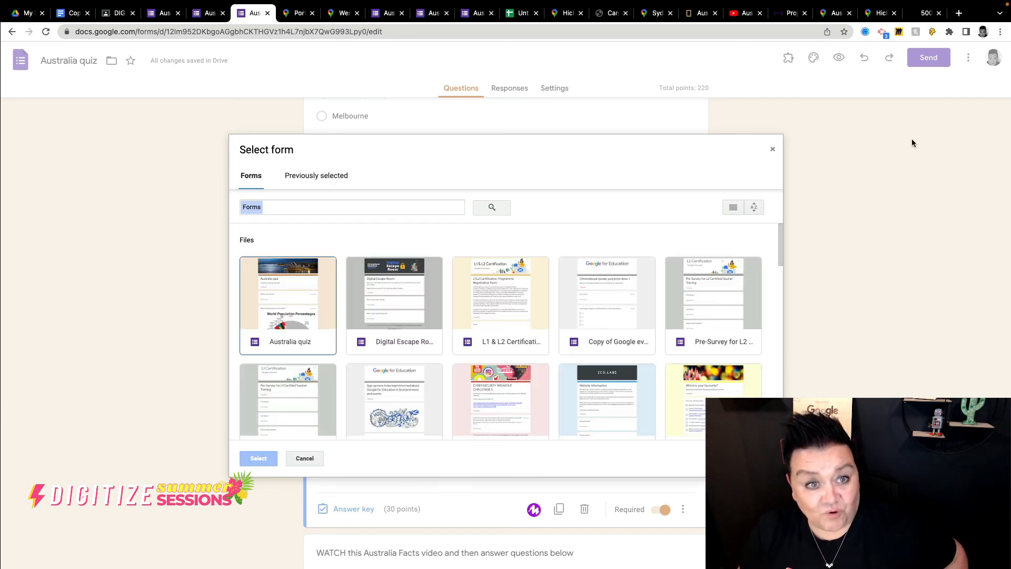
{"action": "left_click", "coordinate": [772, 152]}
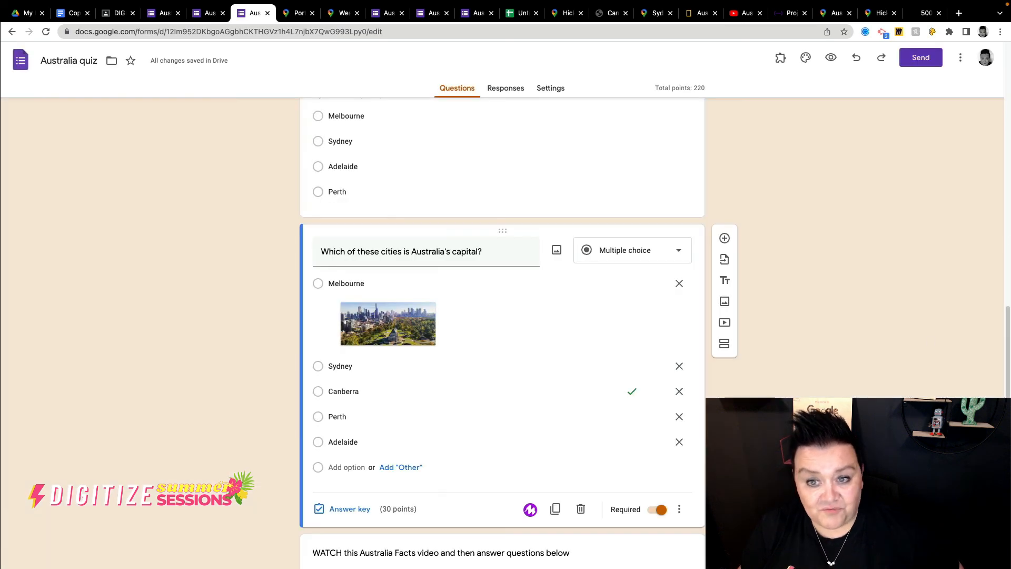
Generate a shortened share link for the quiz, copy it, and close the sharing dialog.
{"action": "scroll", "coordinate": [502, 333], "scroll_direction": "down", "scroll_amount": 6}
{"action": "scroll", "coordinate": [502, 333], "scroll_direction": "up", "scroll_amount": 20}
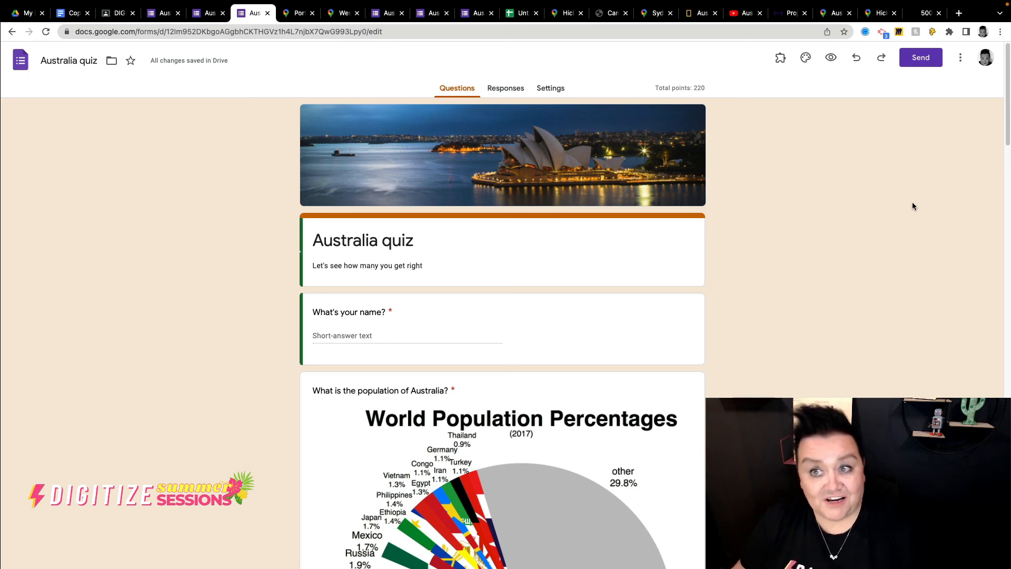
{"action": "left_click", "coordinate": [921, 58]}
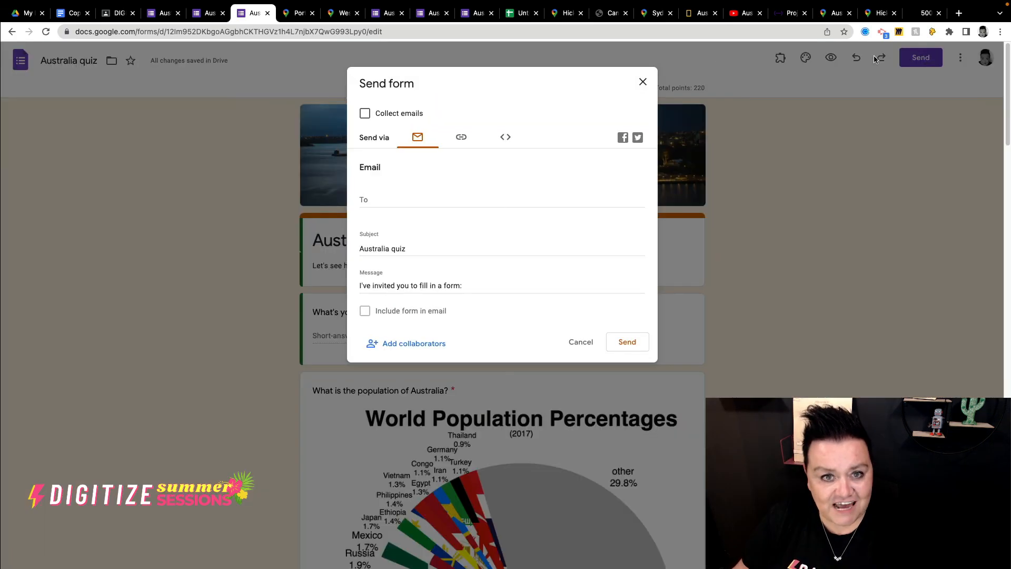
{"action": "left_click", "coordinate": [461, 138]}
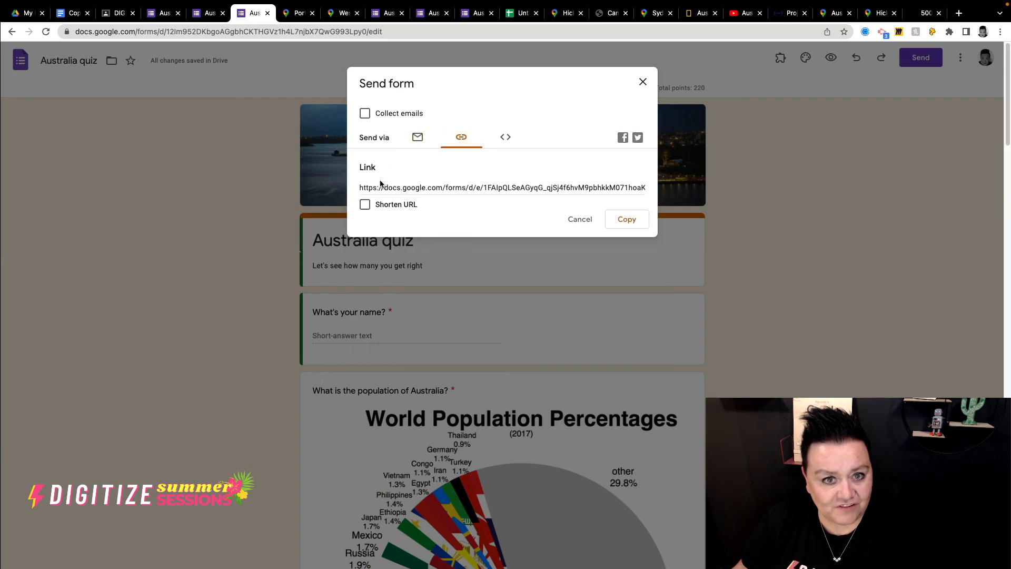
{"action": "left_click", "coordinate": [379, 209]}
{"action": "left_click", "coordinate": [625, 219]}
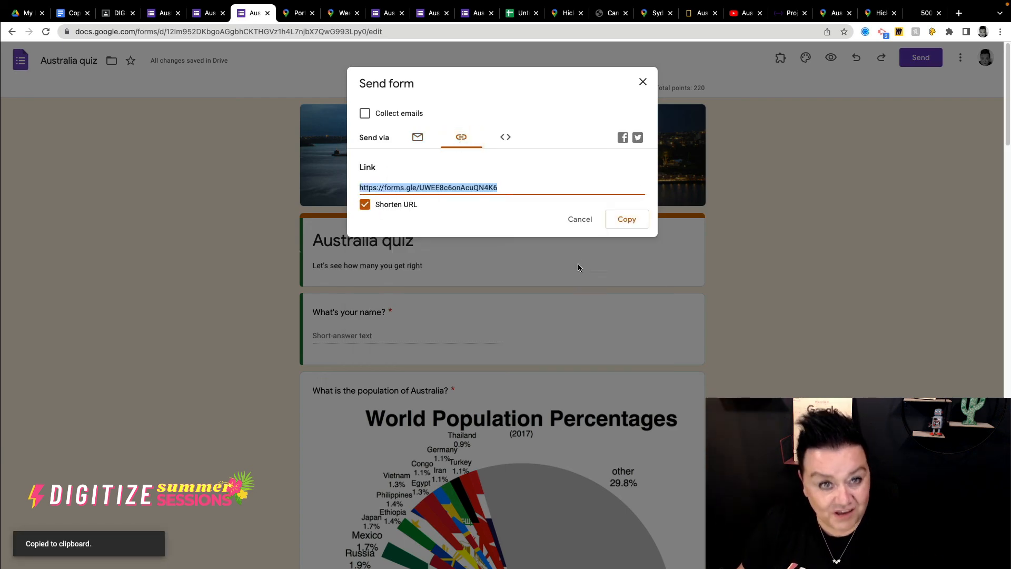
{"action": "left_click", "coordinate": [643, 81]}
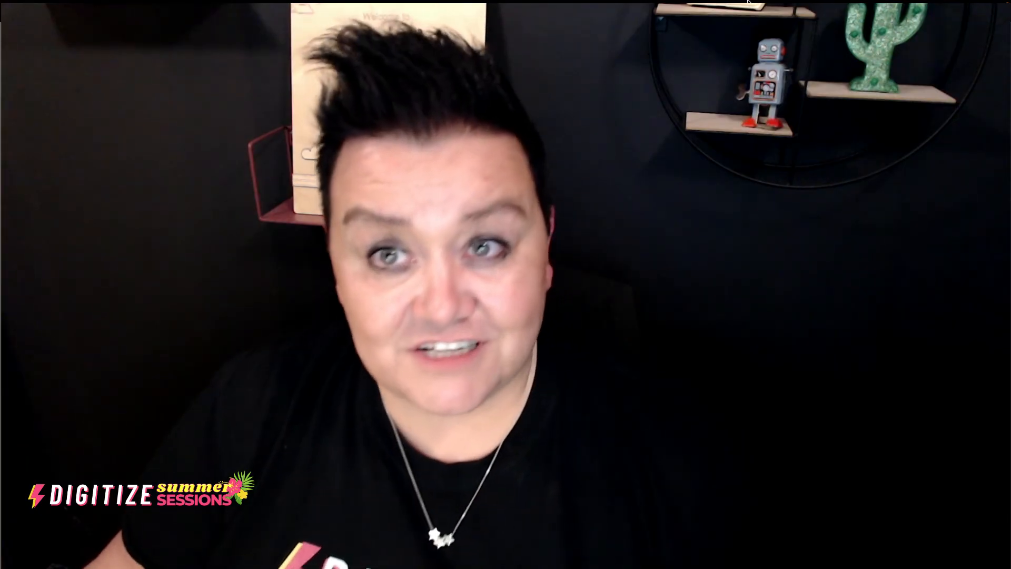